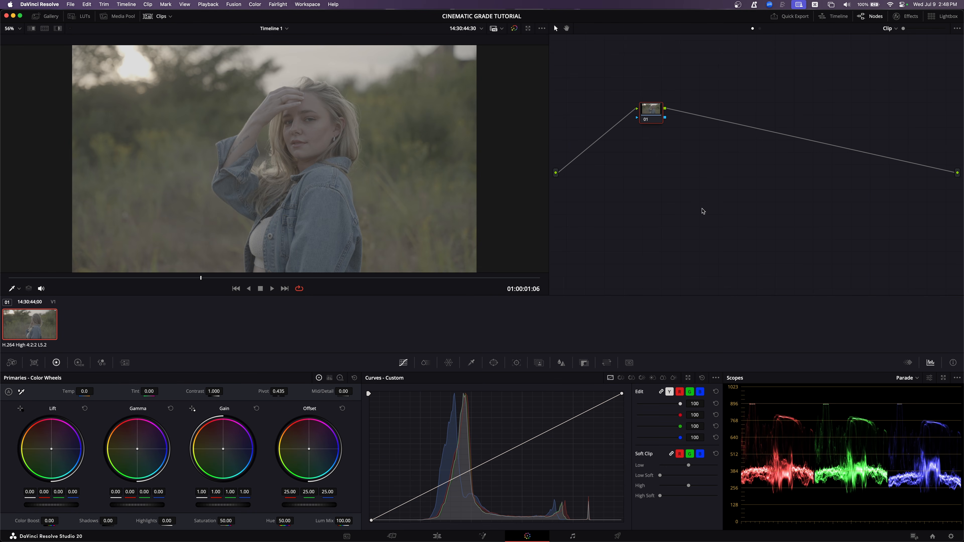
Set the project's output color space to Rec.709-A in the color management settings.
click(951, 537)
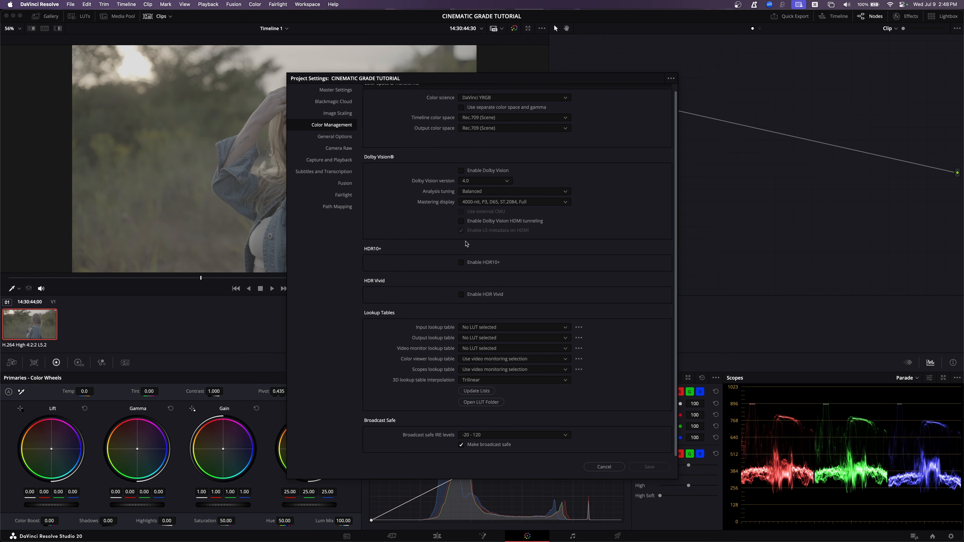
click(461, 446)
click(461, 446)
scroll(427, 376, up, 1)
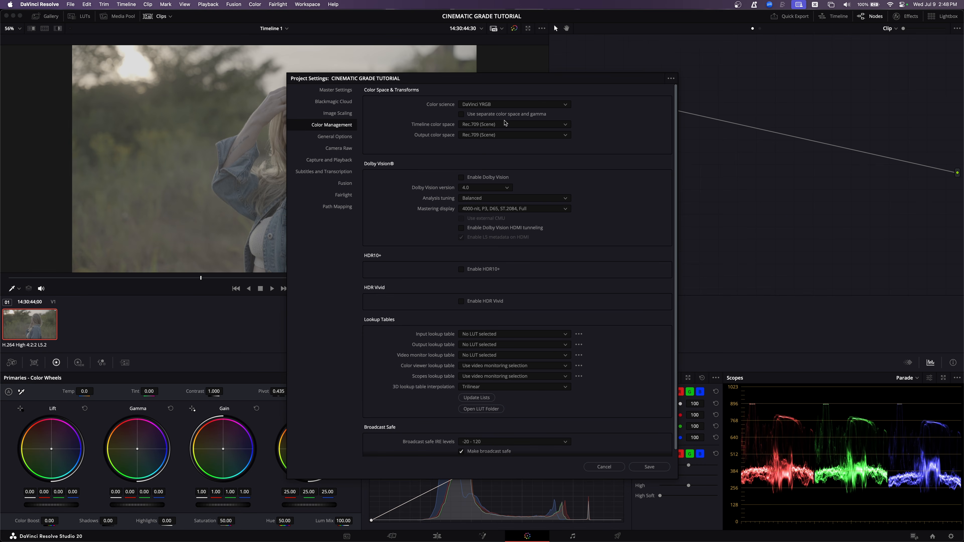
click(503, 135)
key(Down)
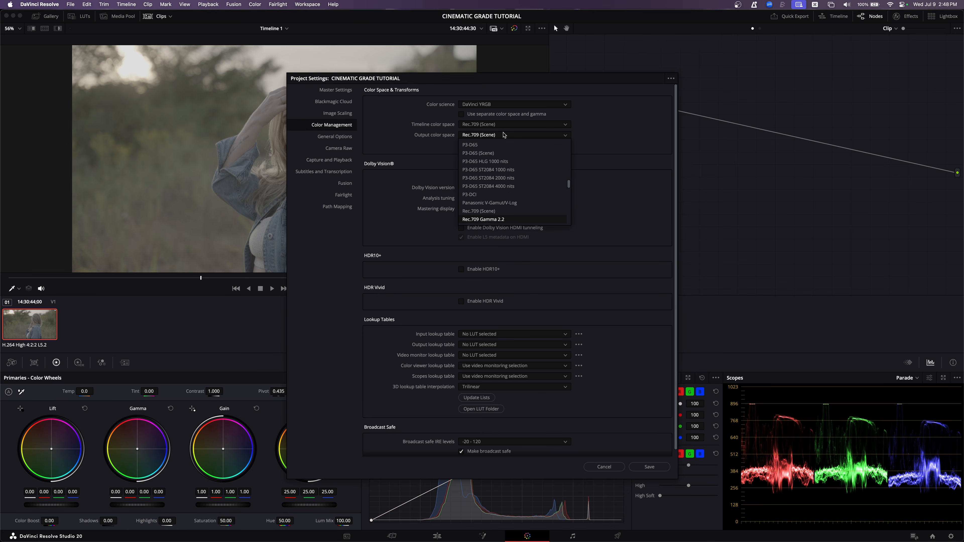
key(Down)
key(Down)
key(Down)
key(Down)
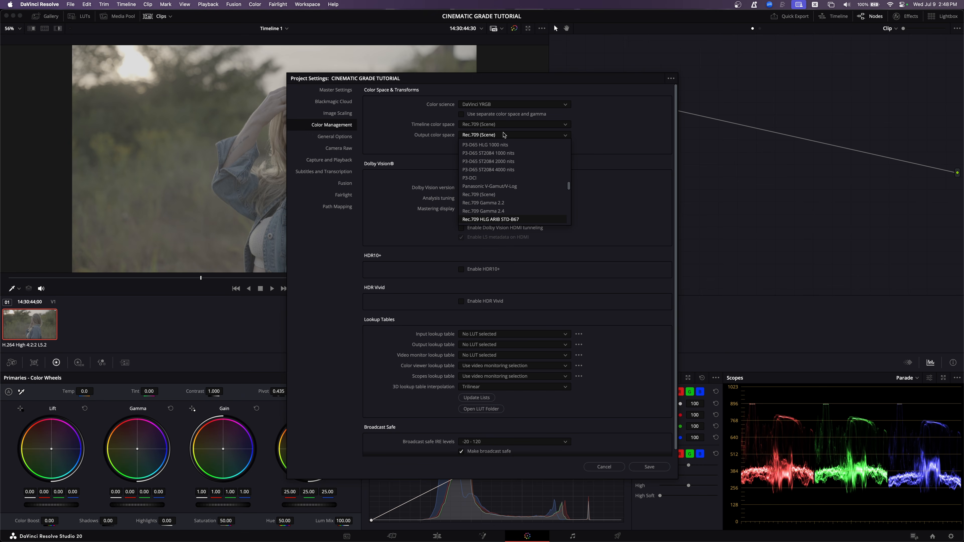
key(Return)
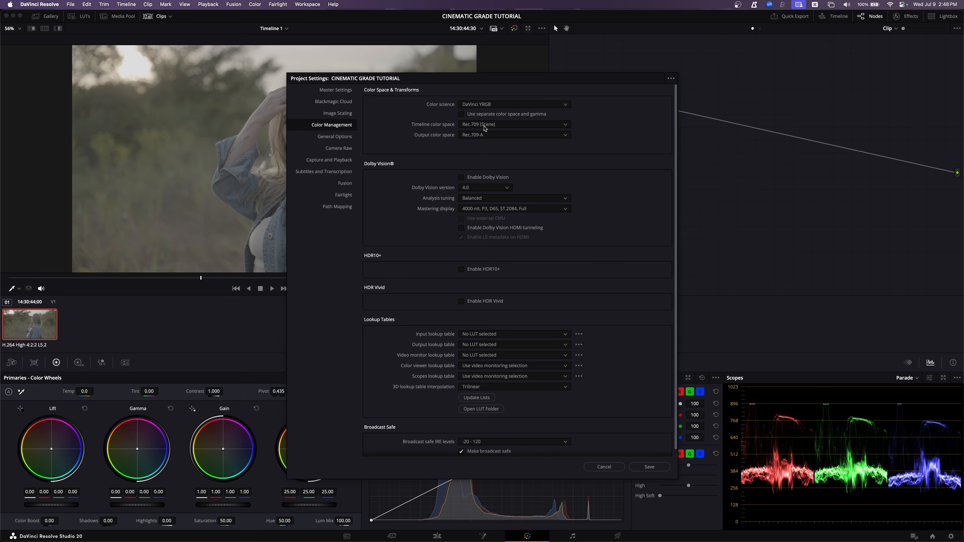
Set the project's timeline color space to DaVinci WG/Intermediate and save the project settings.
click(488, 125)
key(d)
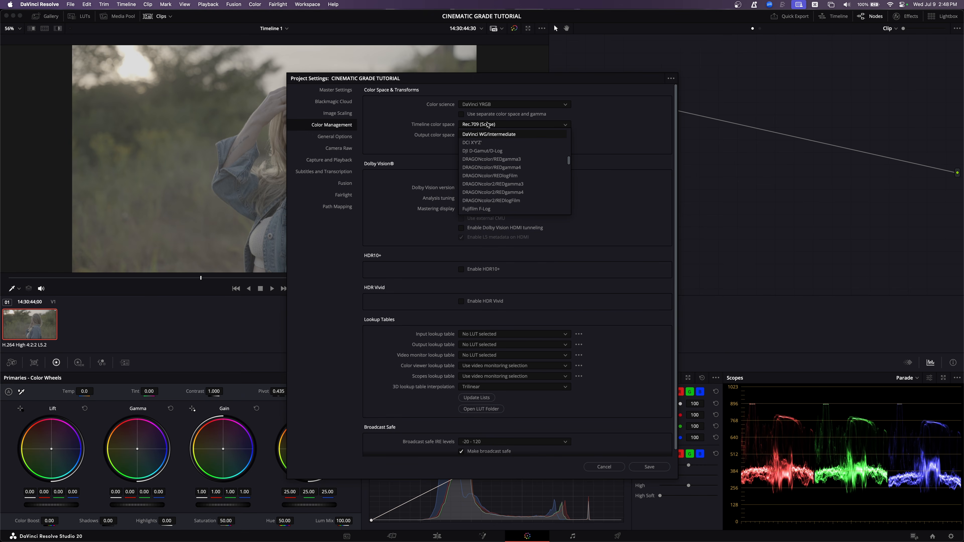
key(Return)
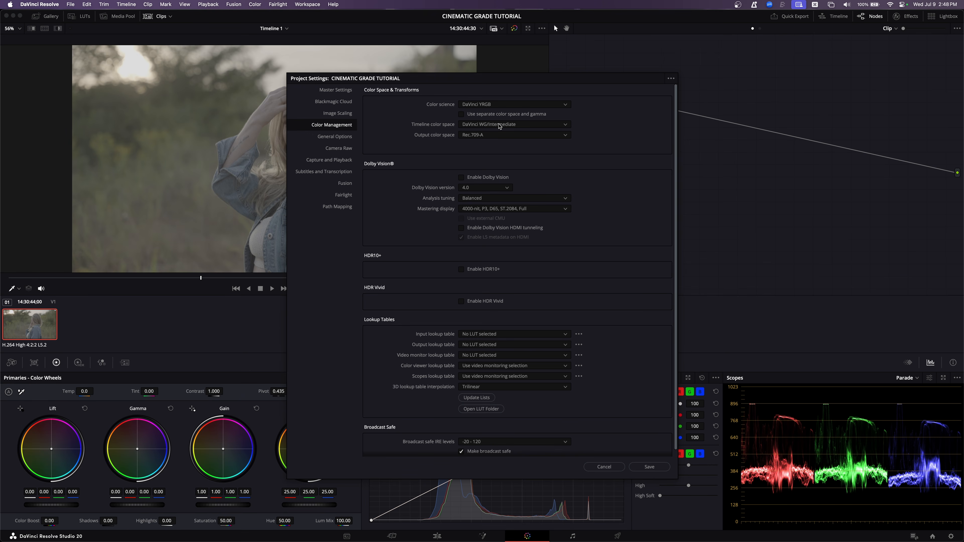
click(649, 468)
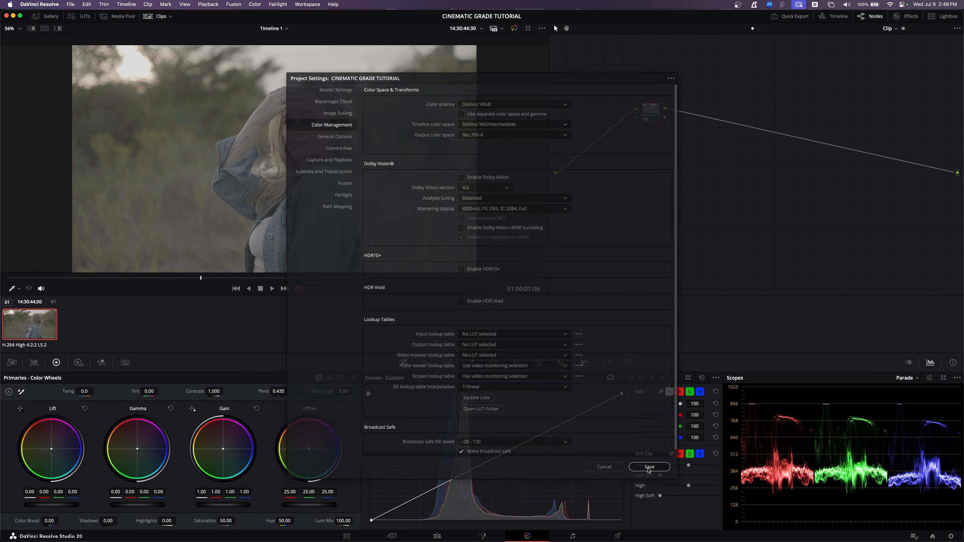
drag(654, 114, 638, 114)
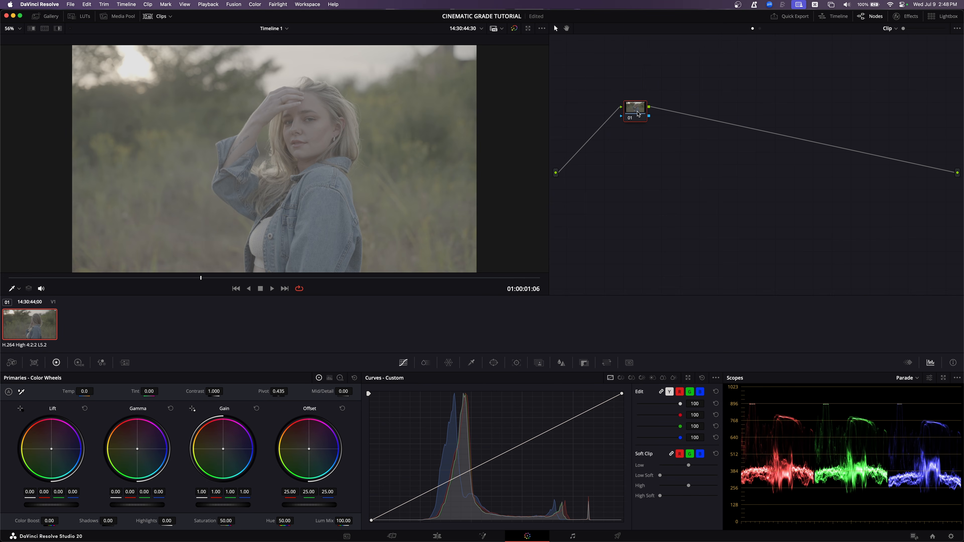
key(alt+s)
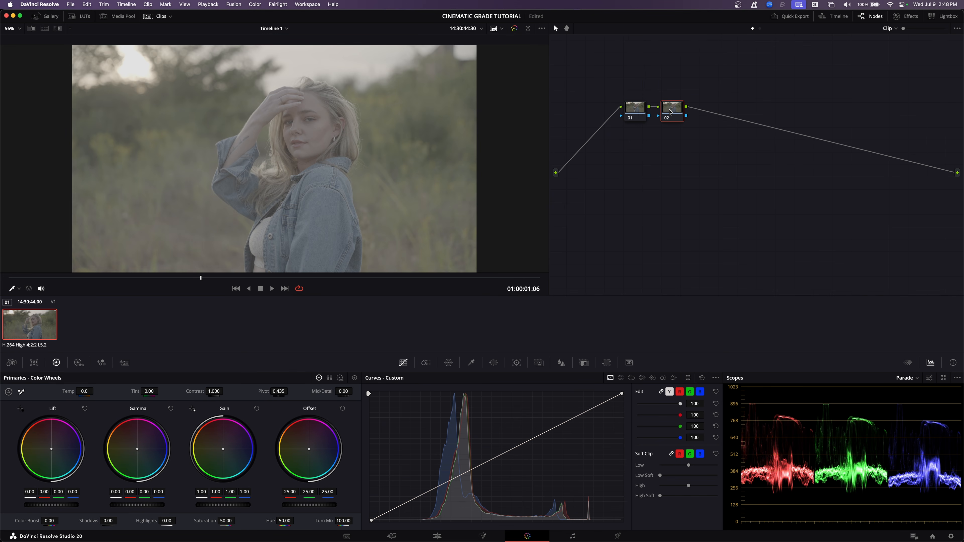
key(Delete)
Review the available output color space options in the project's color management settings, keeping Rec.709-A, and close the settings without saving.
click(951, 536)
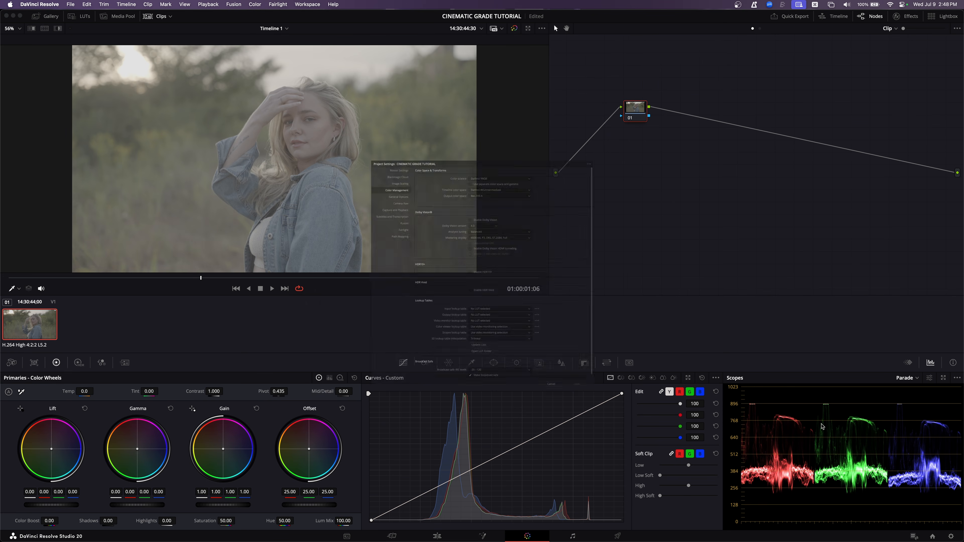
click(495, 136)
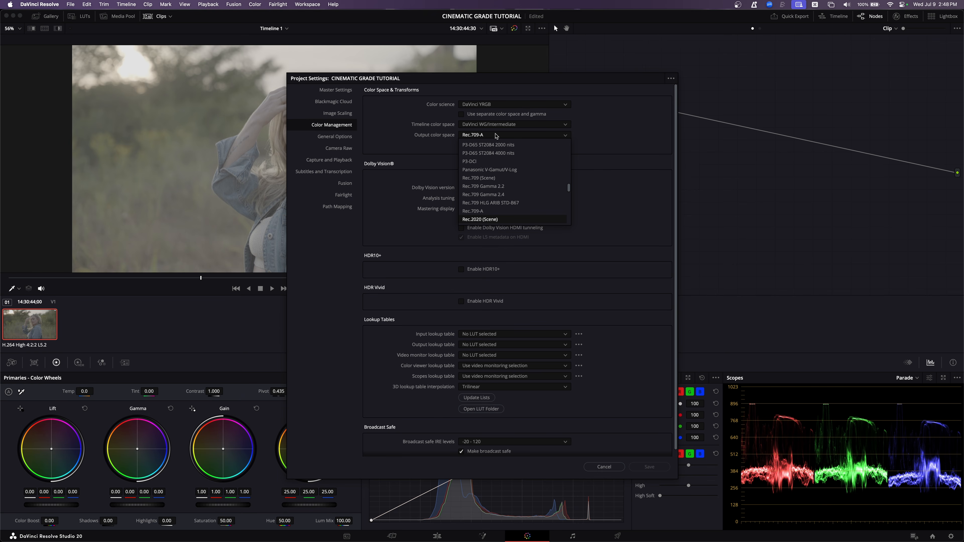
key(Down)
key(Down)
key(Down)
key(Up)
key(Up)
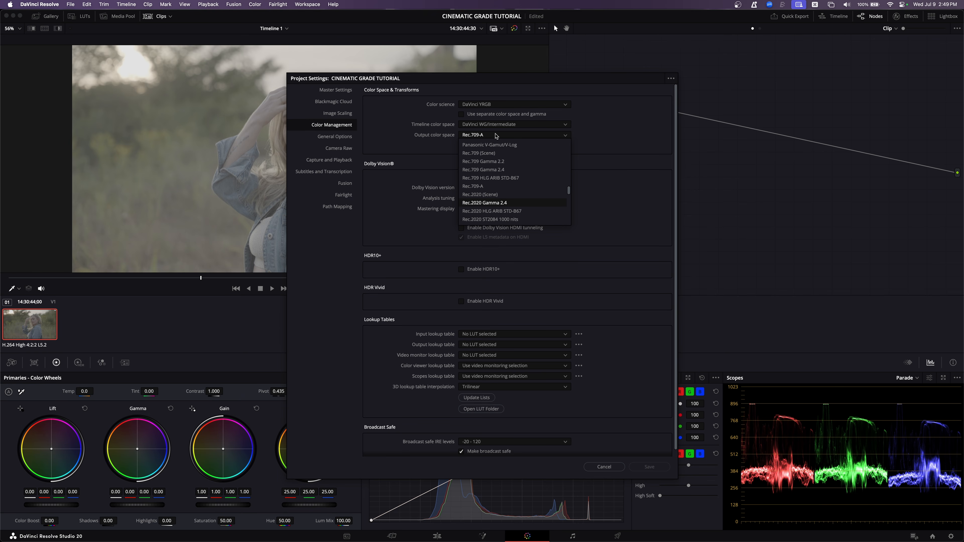
key(Up)
key(Up)
key(Up)
key(Up)
key(Up)
key(Up)
key(Down)
key(Down)
click(498, 187)
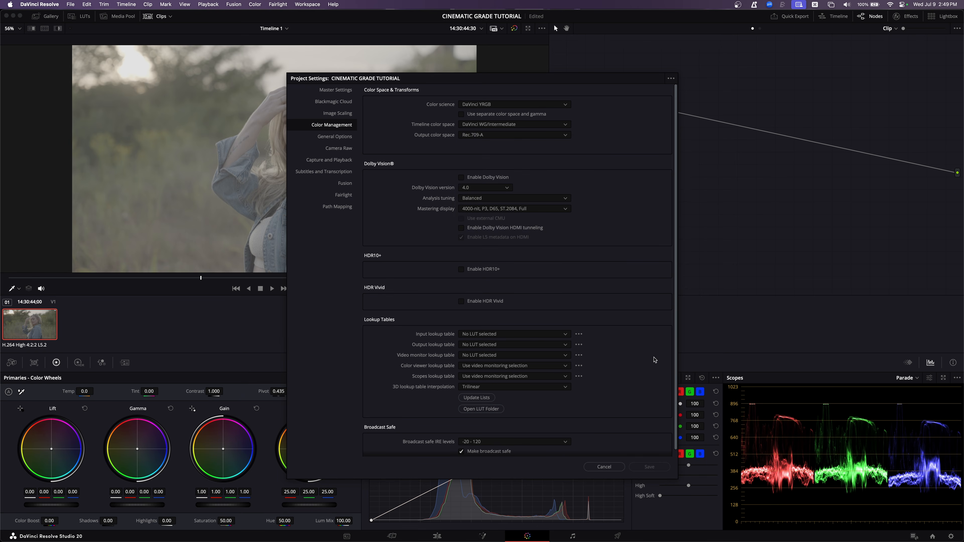
click(603, 466)
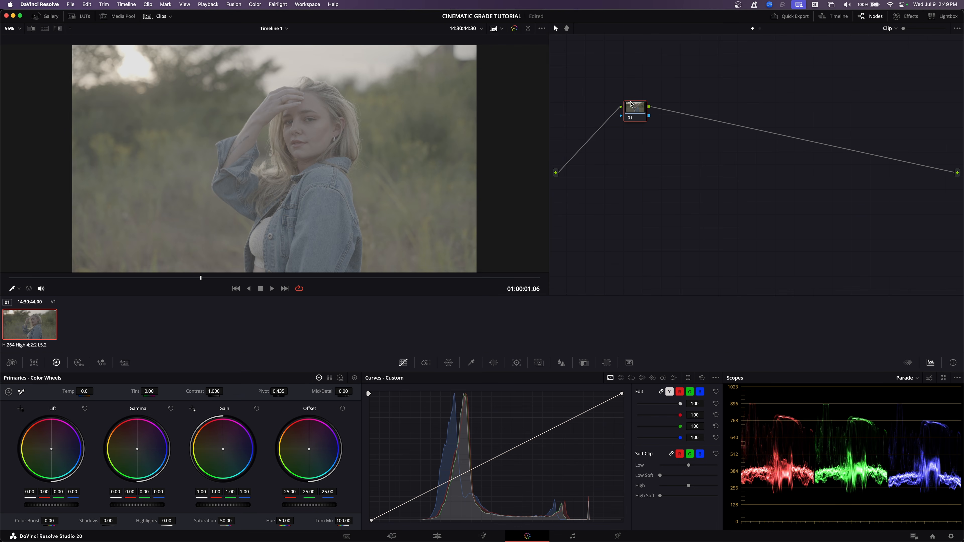
Scrub the clip in the viewer to 01:00:02:06.
drag(635, 108, 642, 108)
drag(175, 281, 349, 284)
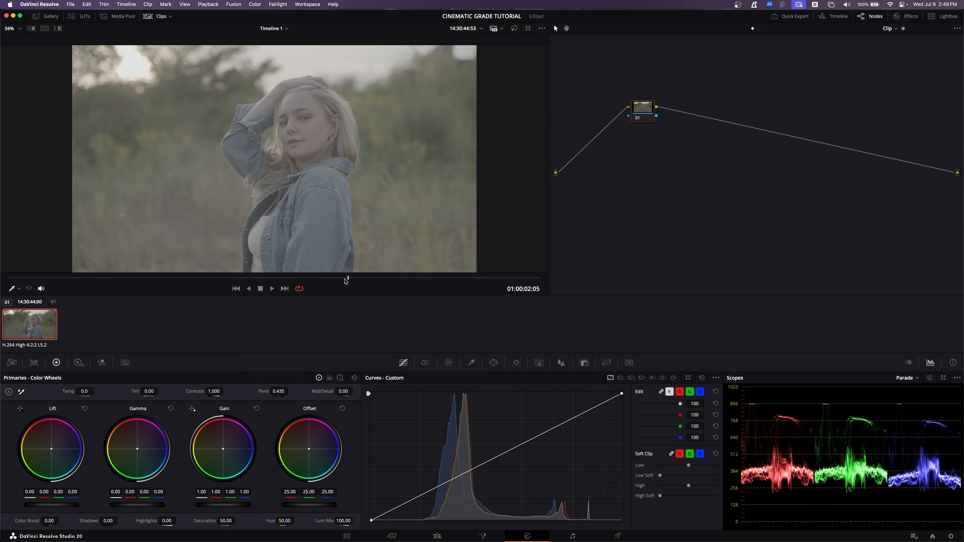
mouse_move(346, 278)
mouse_down()
mouse_move(411, 280)
mouse_move(140, 264)
mouse_move(355, 281)
mouse_up()
Shift node 01 slightly toward the graph's source input and add three serial nodes after it.
drag(644, 108, 634, 109)
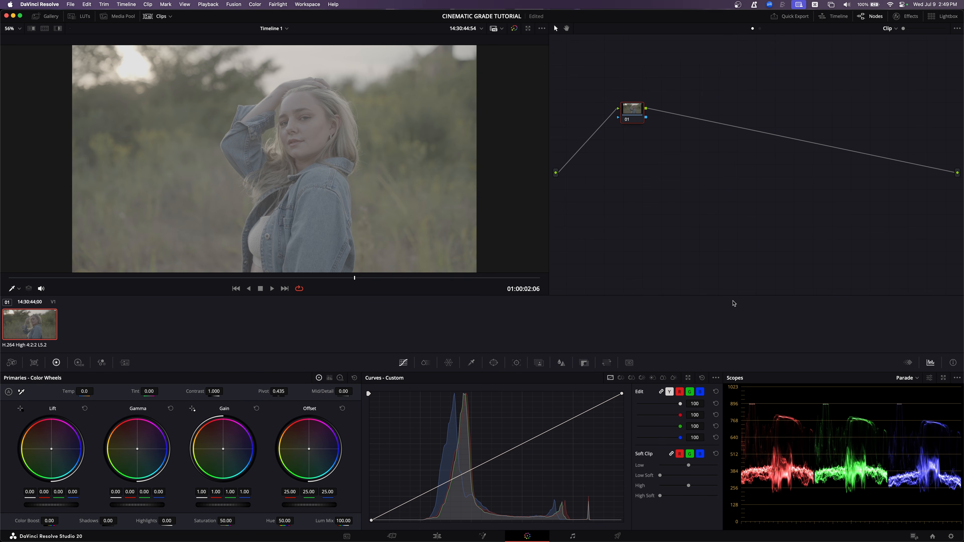
key(alt+s)
key(alt+s)
key(alt+s)
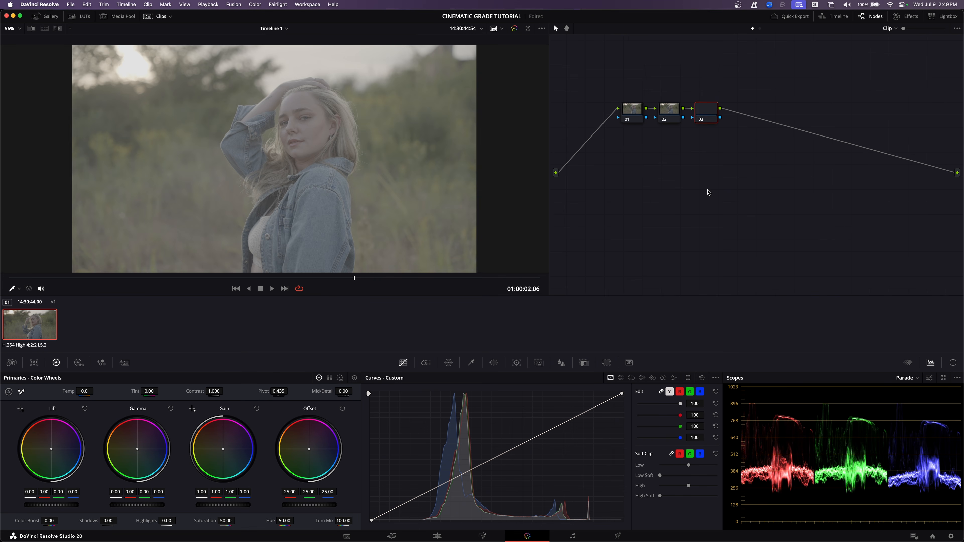
Try the Neutral SLOG3 LUT from the SONY folder on node 04, and remove it from the node.
click(73, 16)
drag(83, 73, 743, 111)
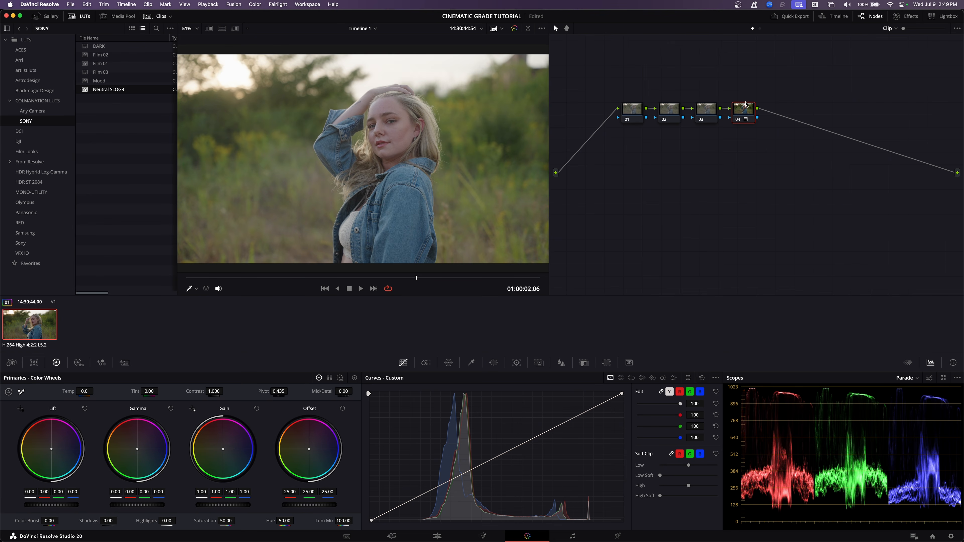
right_click(750, 115)
click(781, 132)
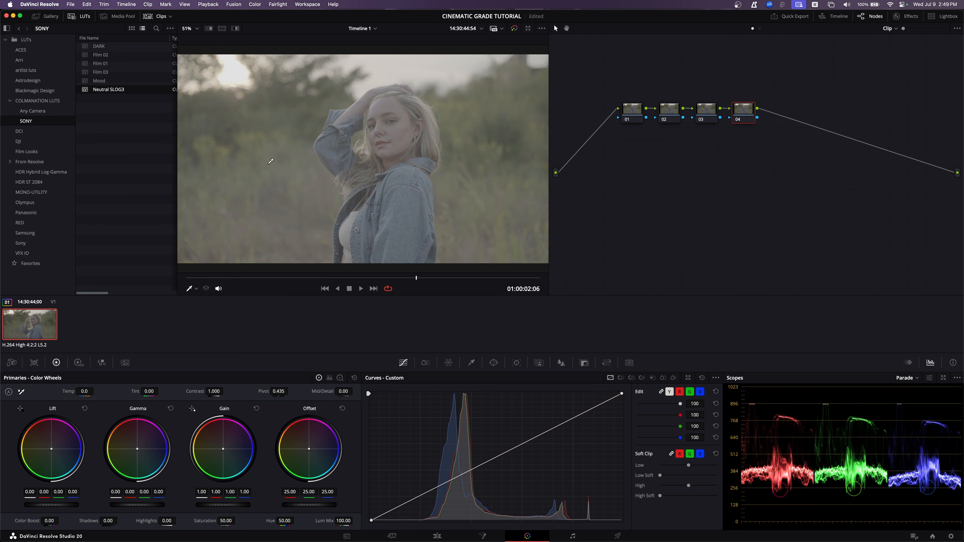
Look through the PowerGrade 1 and Stills 1 albums in the gallery, with the LUT browser closed.
click(79, 16)
click(47, 16)
click(42, 51)
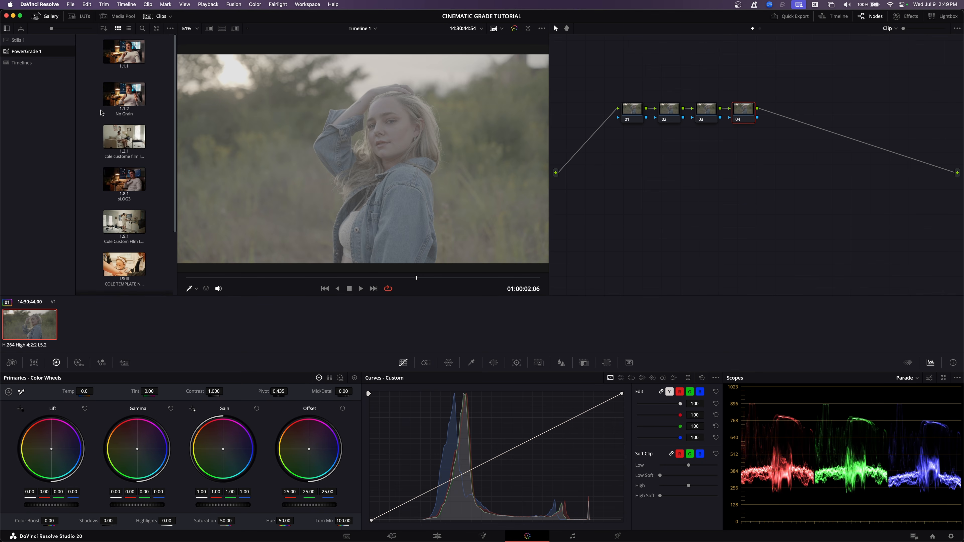
click(72, 41)
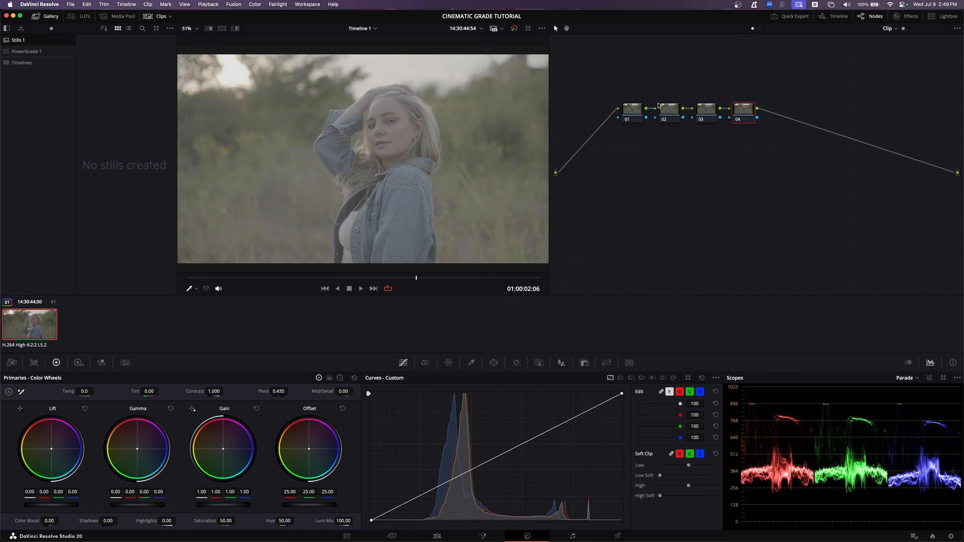
Apply the Color Space Transform effect to node 04, placed below the other nodes, with input color space Sony S-Gamut3.Cine.
click(902, 17)
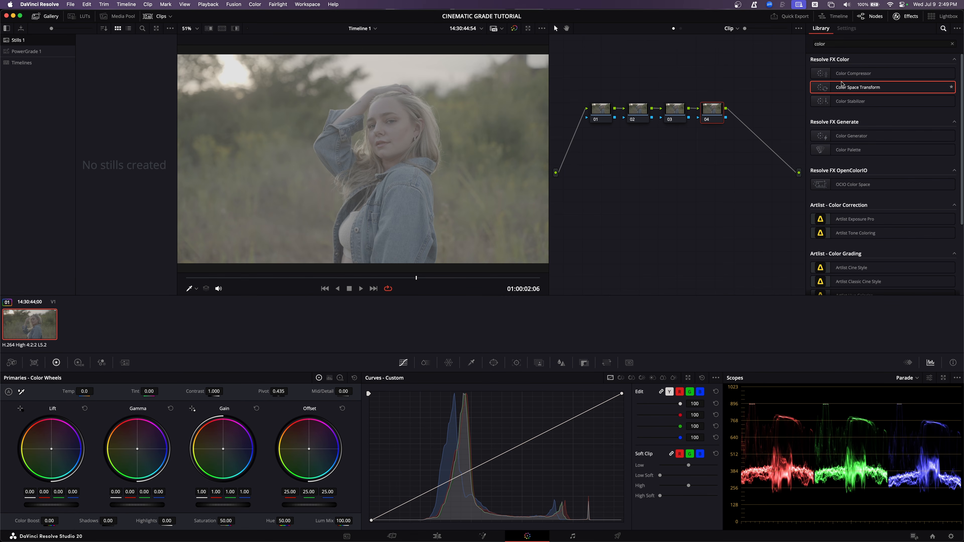
drag(828, 88, 644, 213)
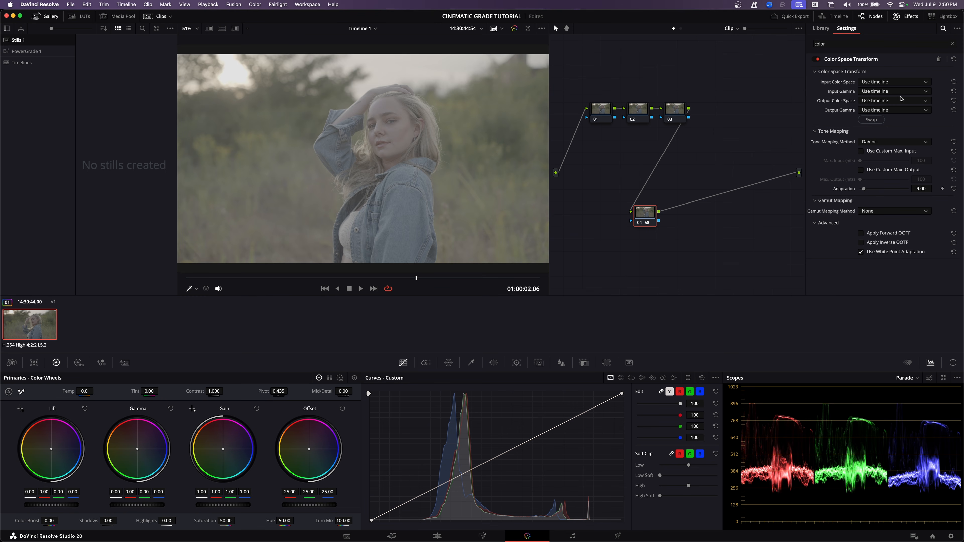
click(873, 84)
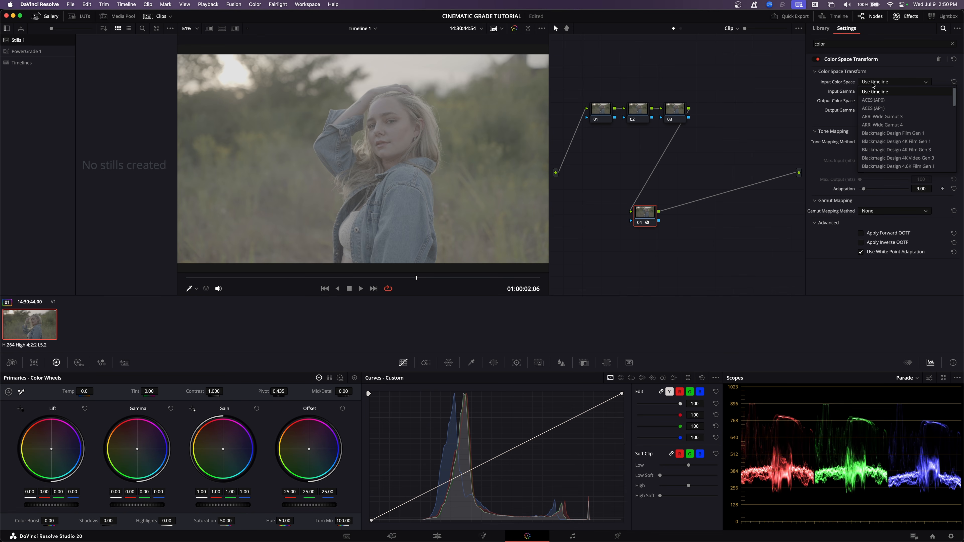
key(s)
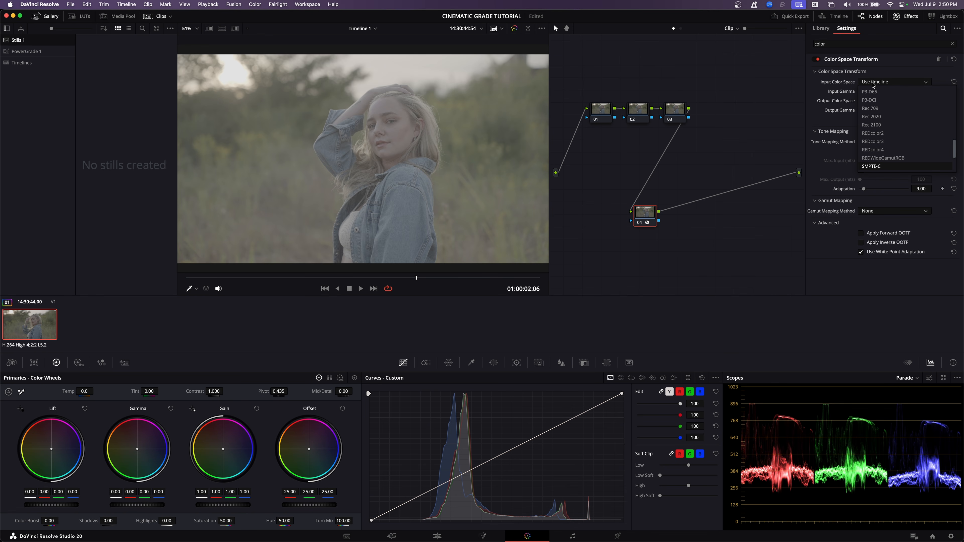
key(Down)
key(Down)
key(Down)
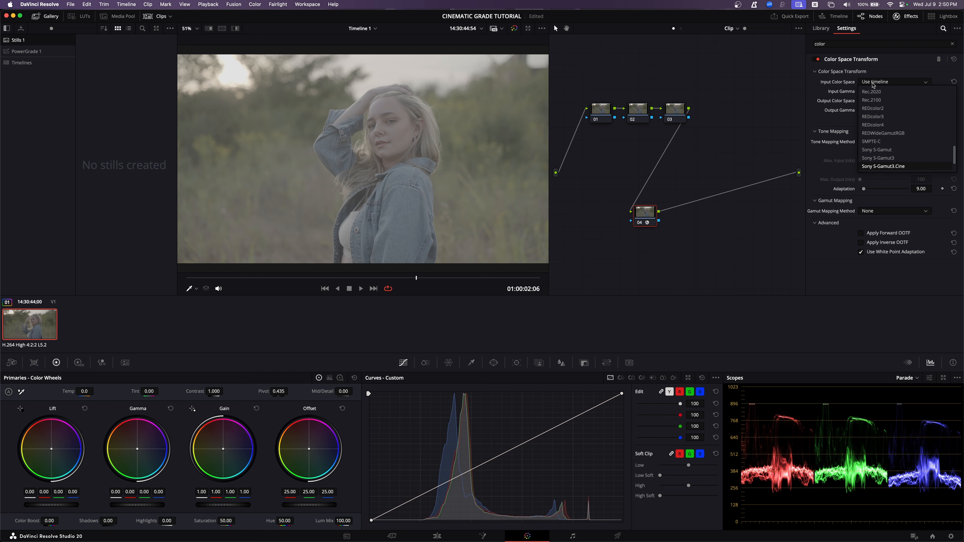
key(Return)
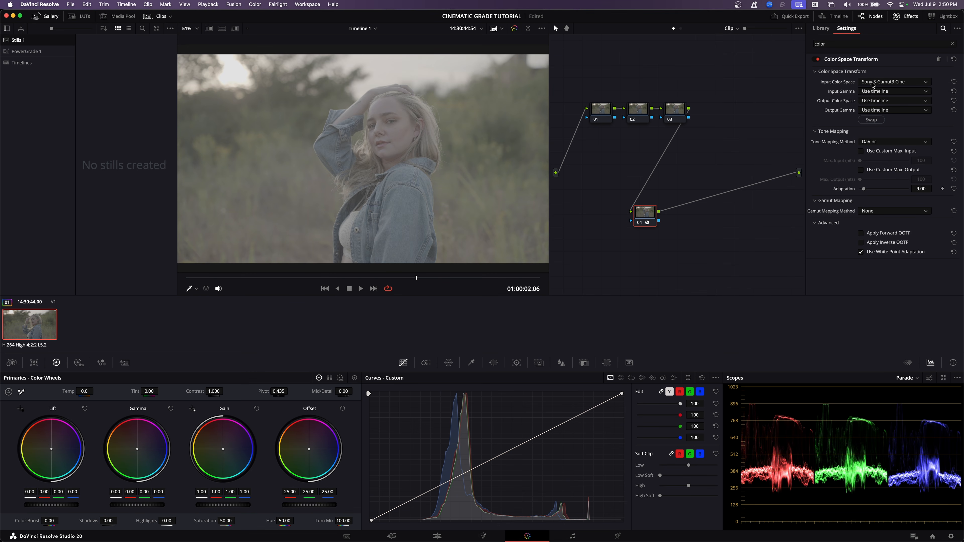
Set the Color Space Transform's input gamma to Sony S-Log3.
click(883, 92)
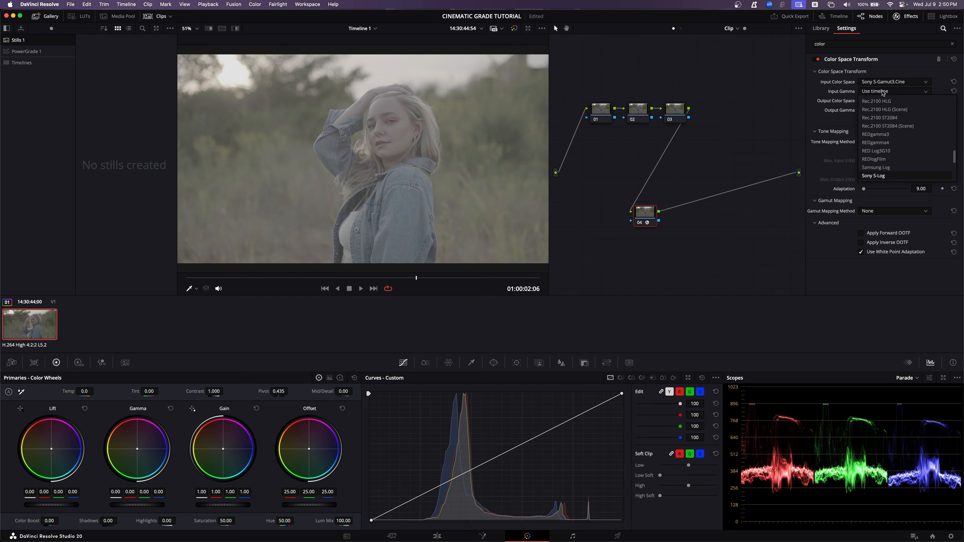
key(Down)
key(Down)
key(Return)
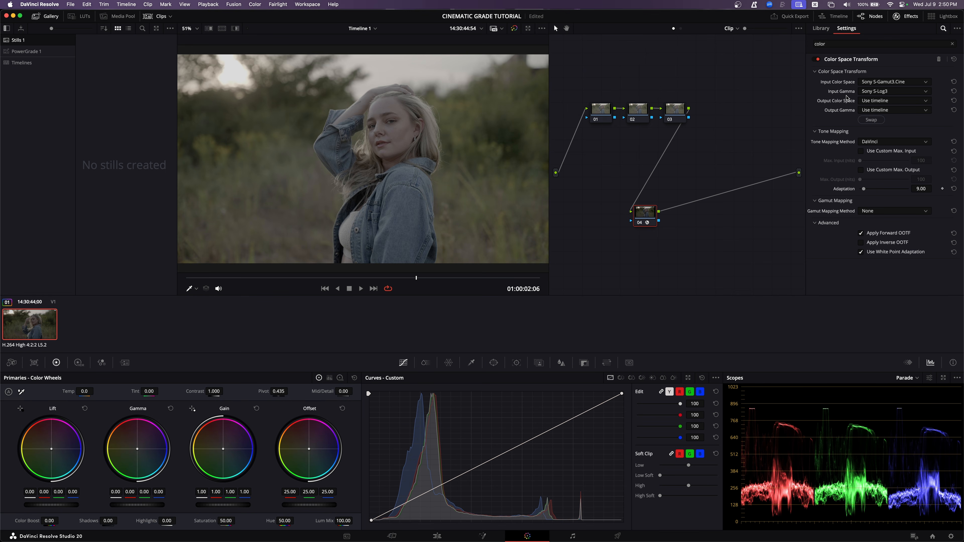
Set the Color Space Transform's output color space to Rec.709 and its output gamma to Rec.709-A.
click(875, 101)
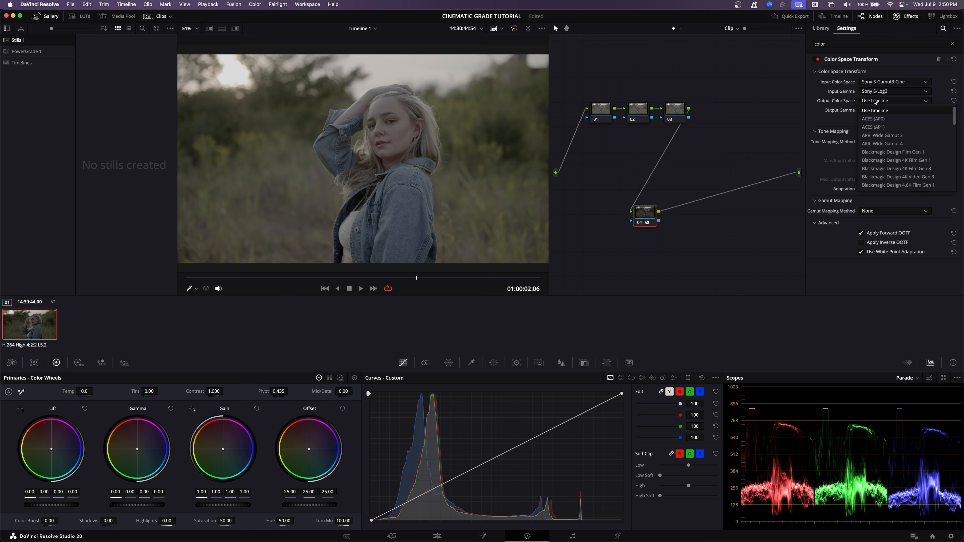
key(r)
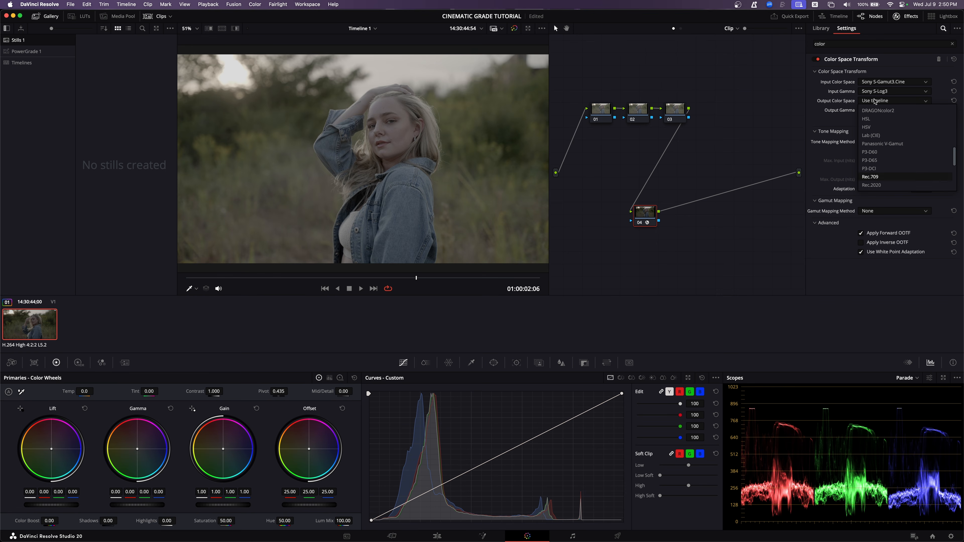
key(Return)
click(877, 110)
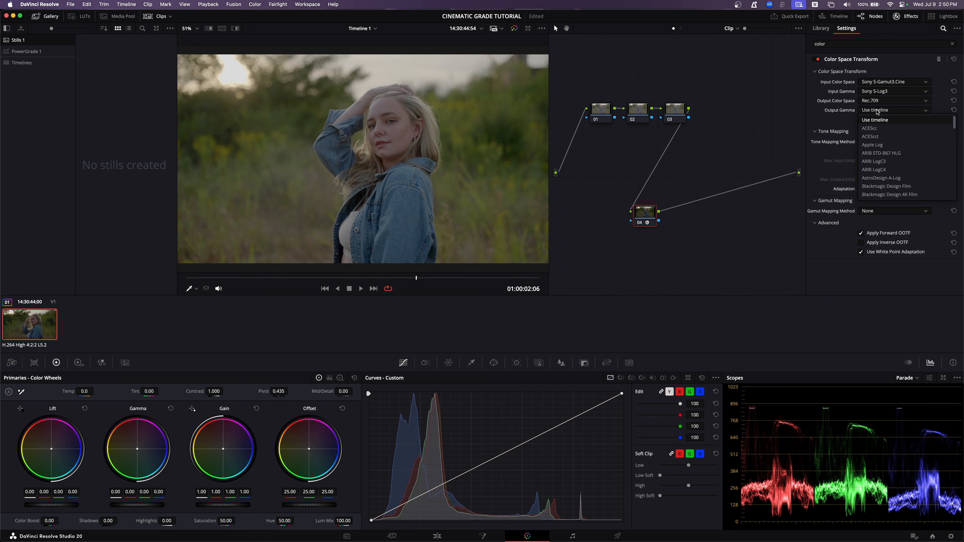
key(r)
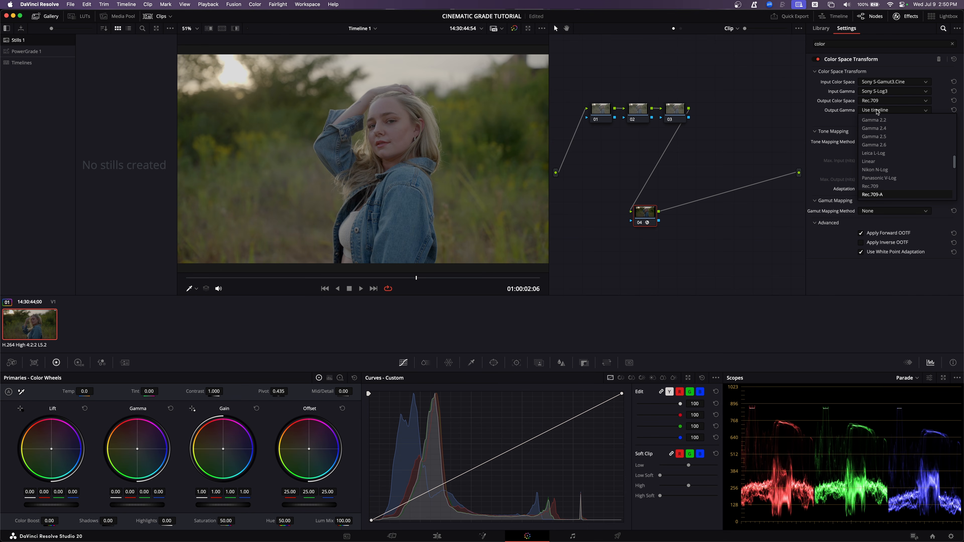
key(Return)
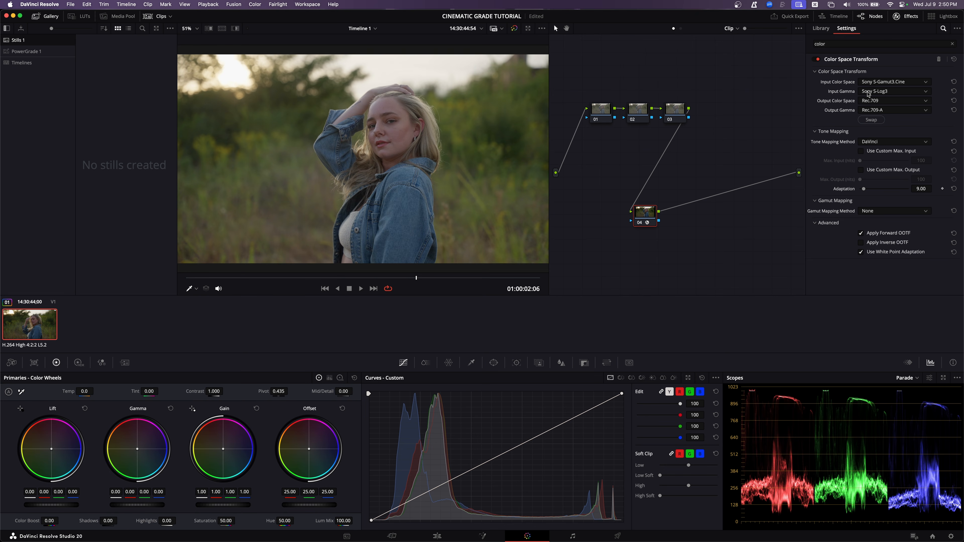
click(874, 83)
key(Down)
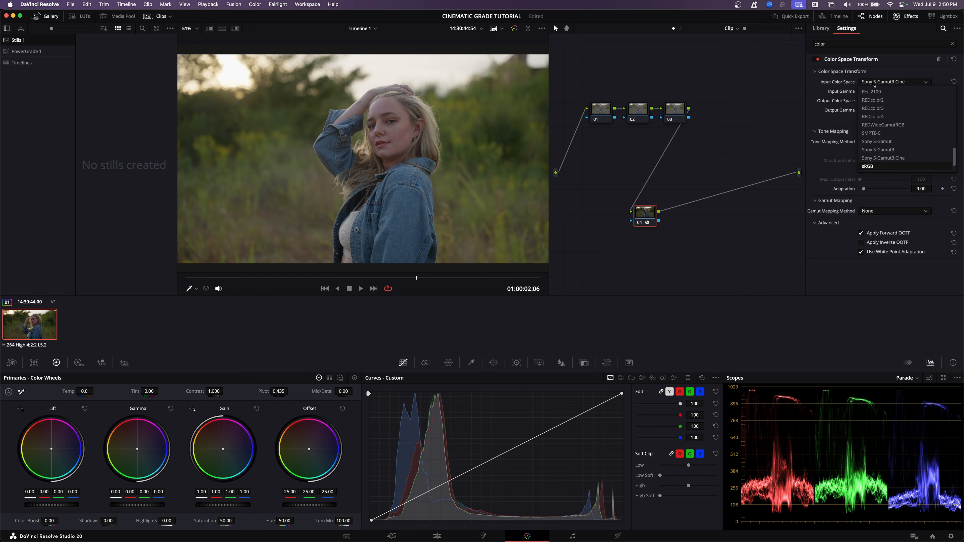
key(Up)
key(Return)
click(872, 83)
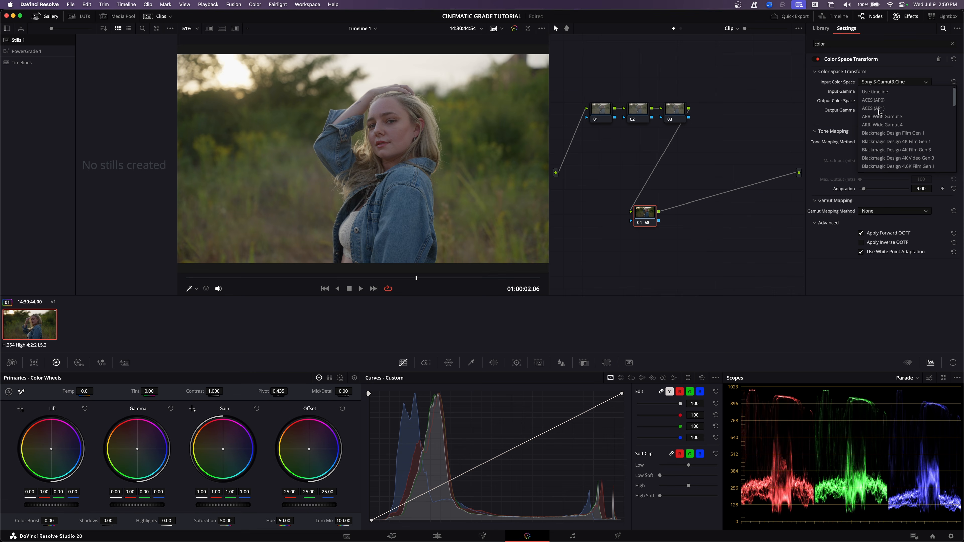
click(874, 85)
Set the Color Space Transform's input color space back to Sony S-Gamut3.Cine.
click(874, 83)
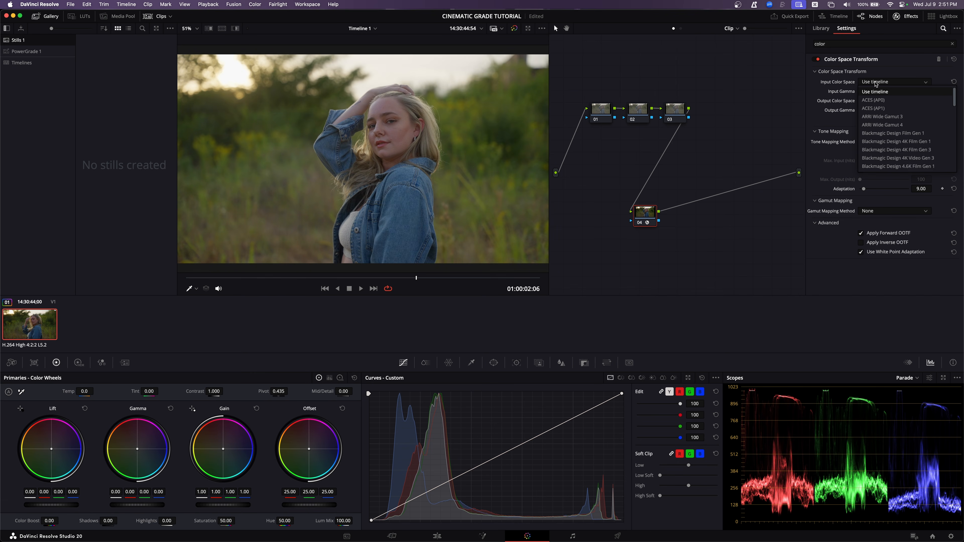
key(s)
key(Down)
key(Down)
key(Down)
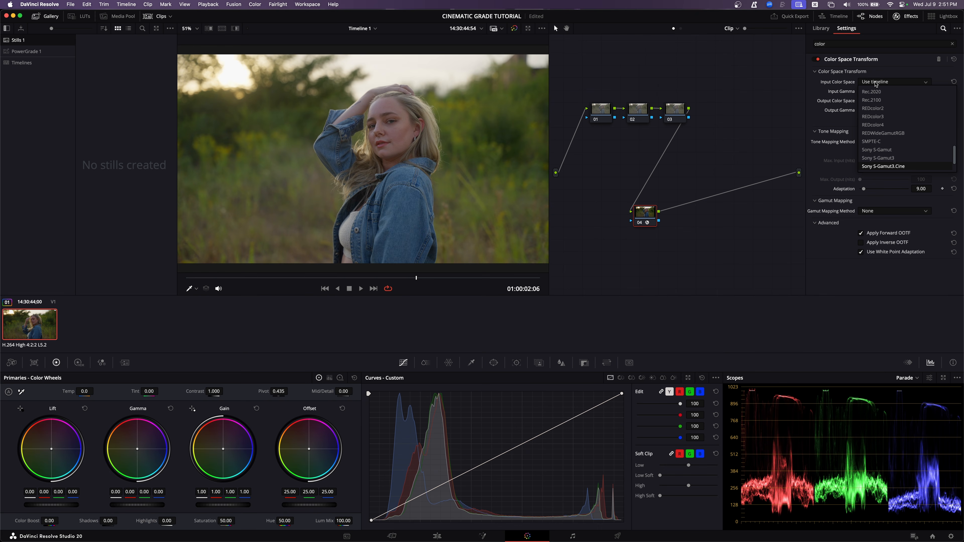
scroll(903, 152, down, 3)
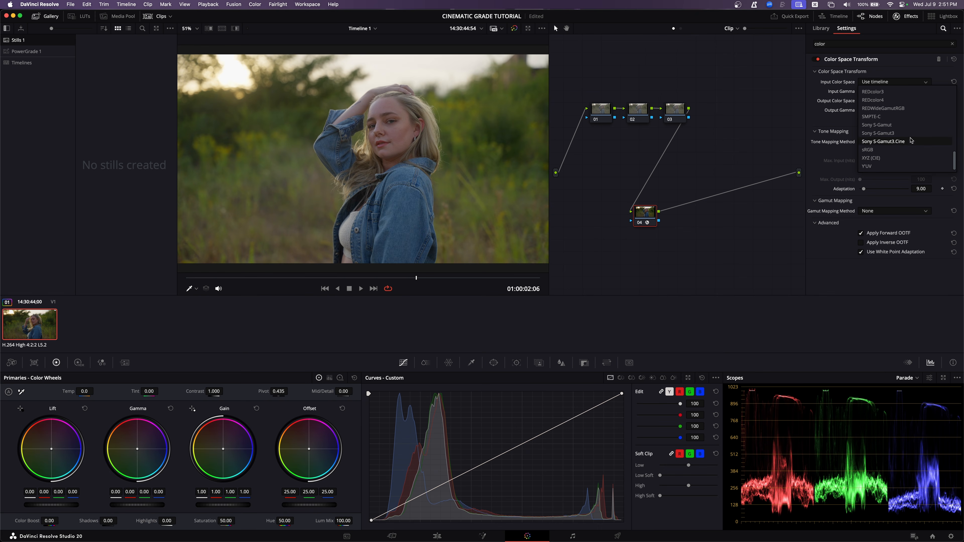
click(912, 142)
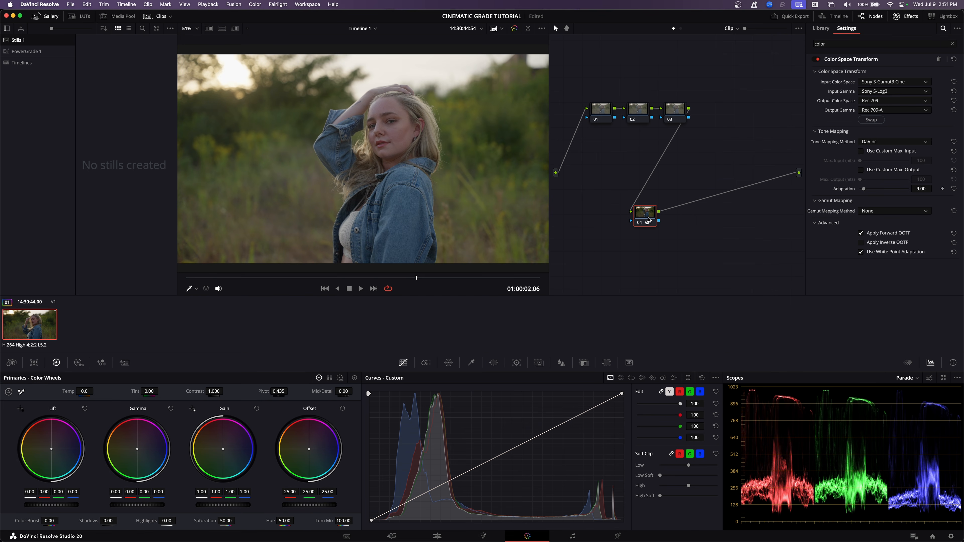
Hide the effects settings and respace the node graph, keeping nodes 02 and 03 in the upper row and node 04 below them.
drag(645, 220, 693, 236)
click(907, 17)
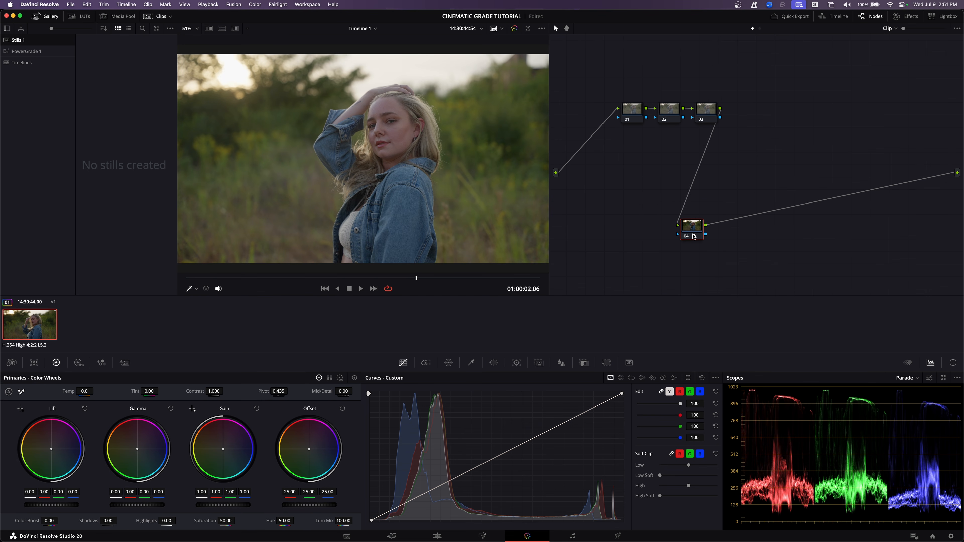
drag(713, 114, 727, 170)
mouse_move(667, 113)
mouse_down()
mouse_move(666, 165)
mouse_move(683, 114)
mouse_move(674, 112)
mouse_up()
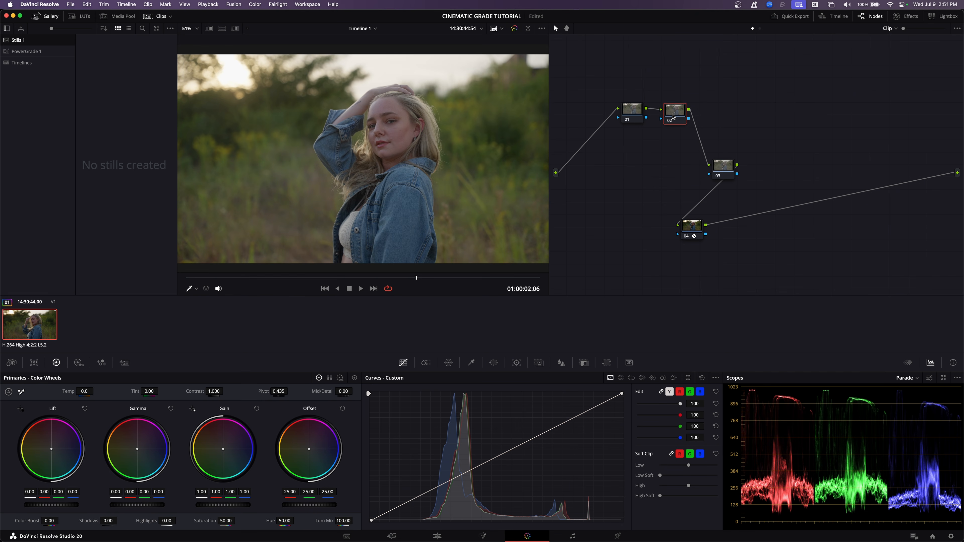
drag(729, 172, 720, 115)
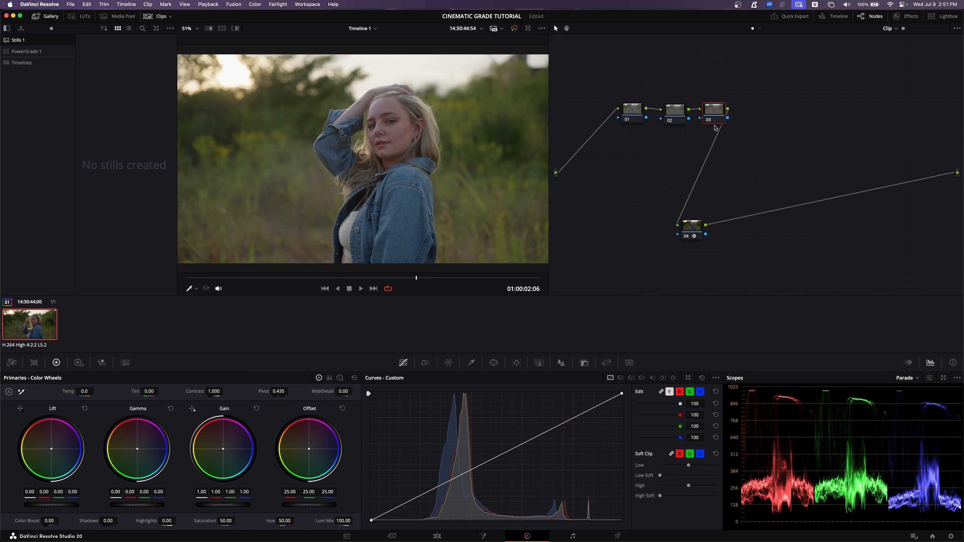
Move the Color Space Transform node far out toward the graph's output, well below the upper row, and shift node 01 slightly left.
click(700, 226)
drag(700, 226, 797, 247)
drag(639, 118, 634, 119)
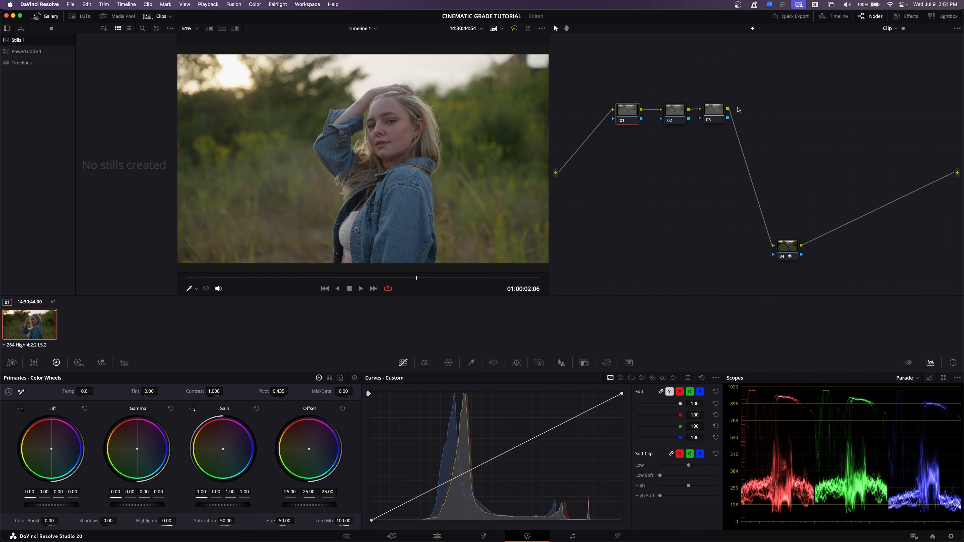
drag(796, 242, 869, 247)
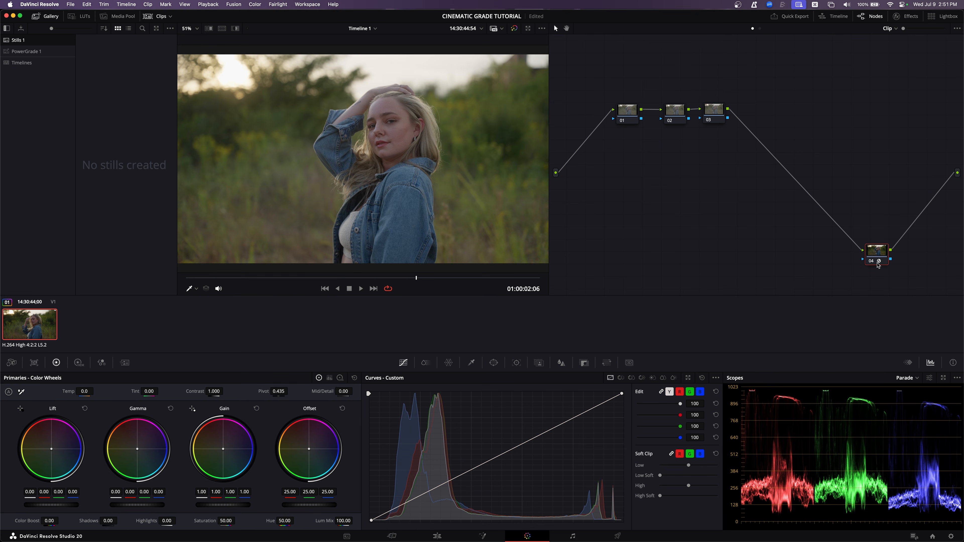
Try adding a serial node after node 03 and another after the Color Space Transform node, undoing each addition.
click(712, 114)
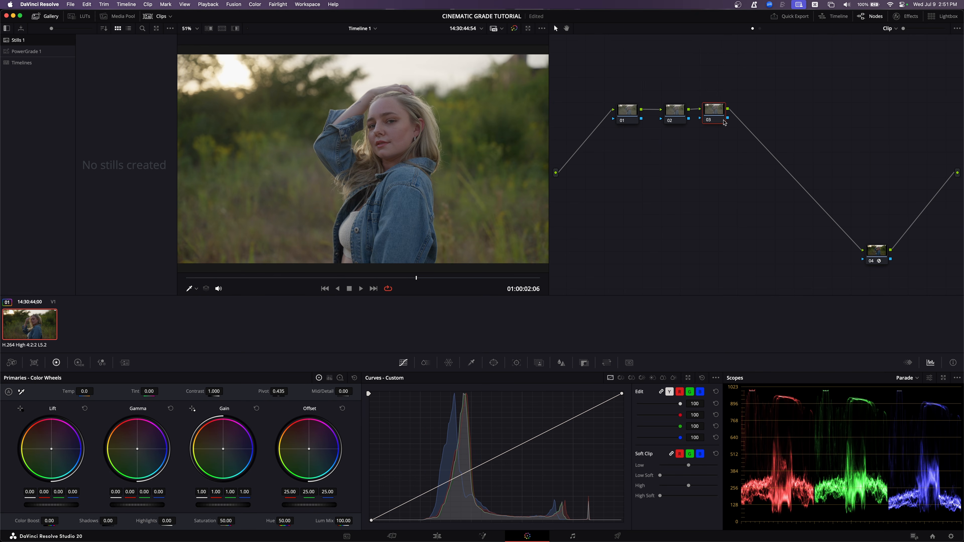
right_click(716, 113)
mouse_move(756, 215)
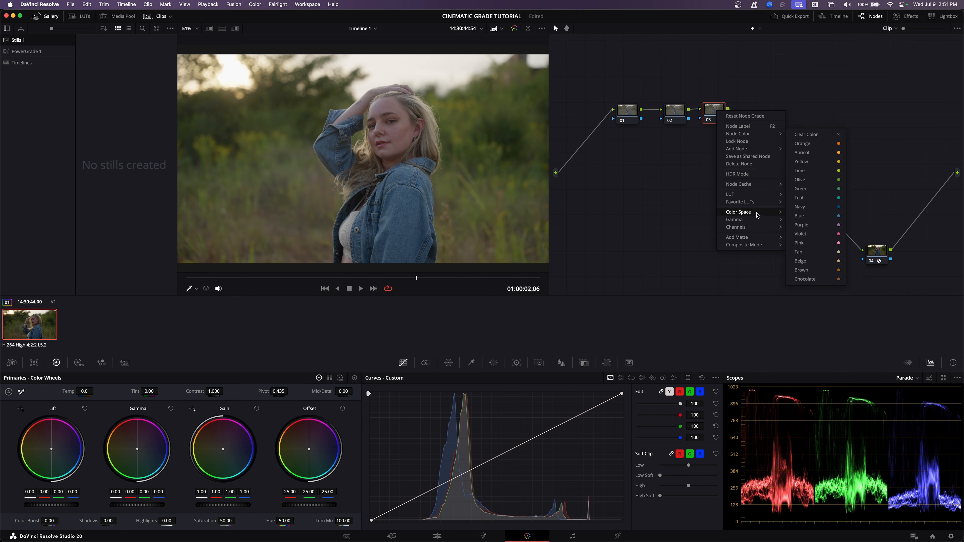
mouse_move(754, 148)
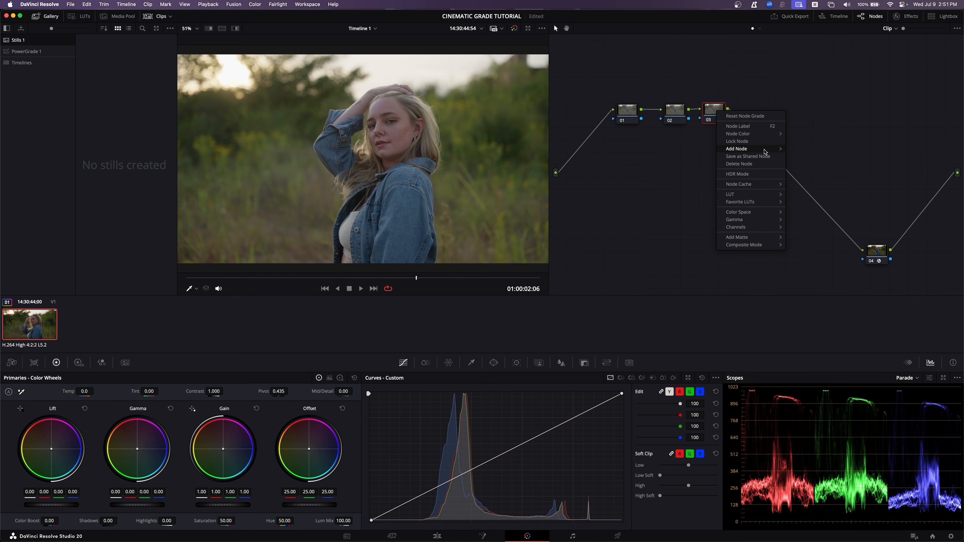
click(804, 148)
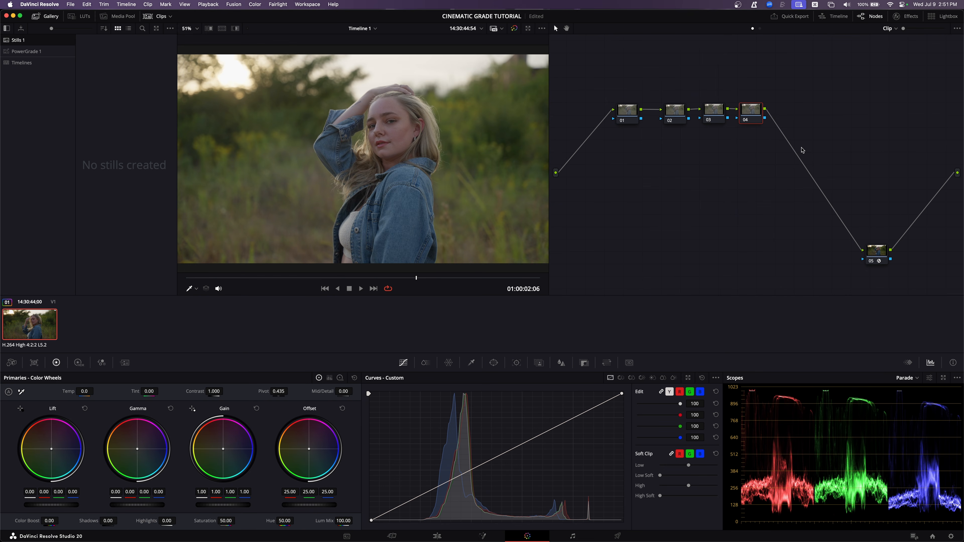
key(super+z)
key(alt+s)
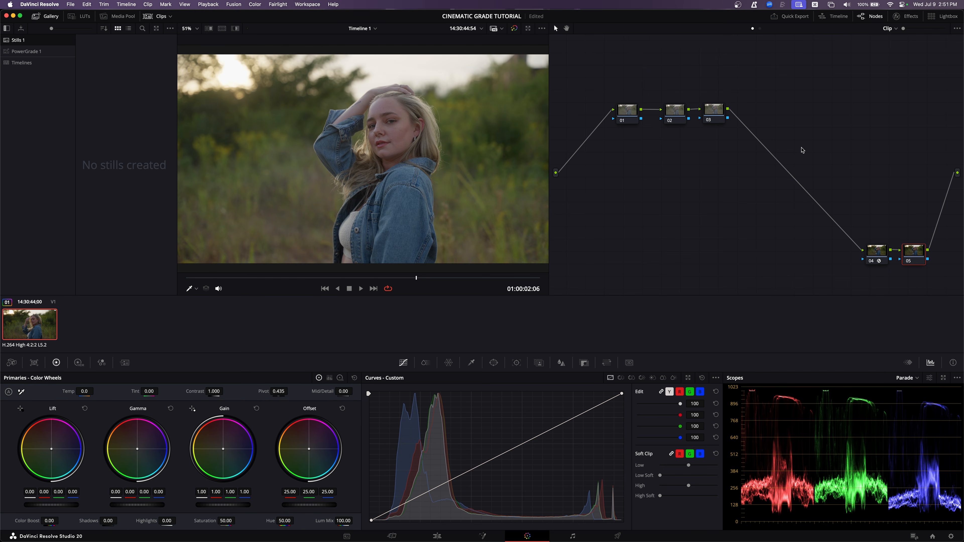
key(super+z)
Add a serial node directly after node 03, ahead of the Color Space Transform node.
click(713, 114)
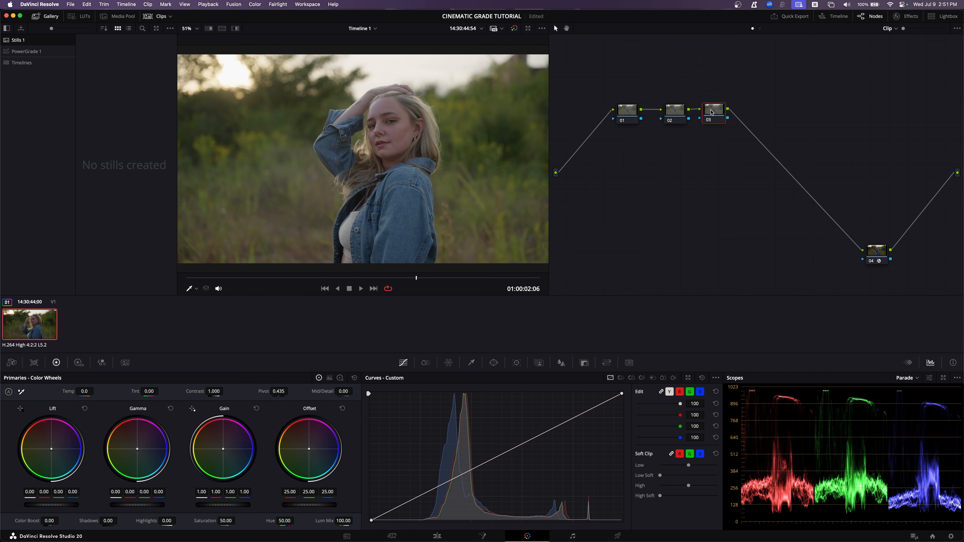
key(alt+s)
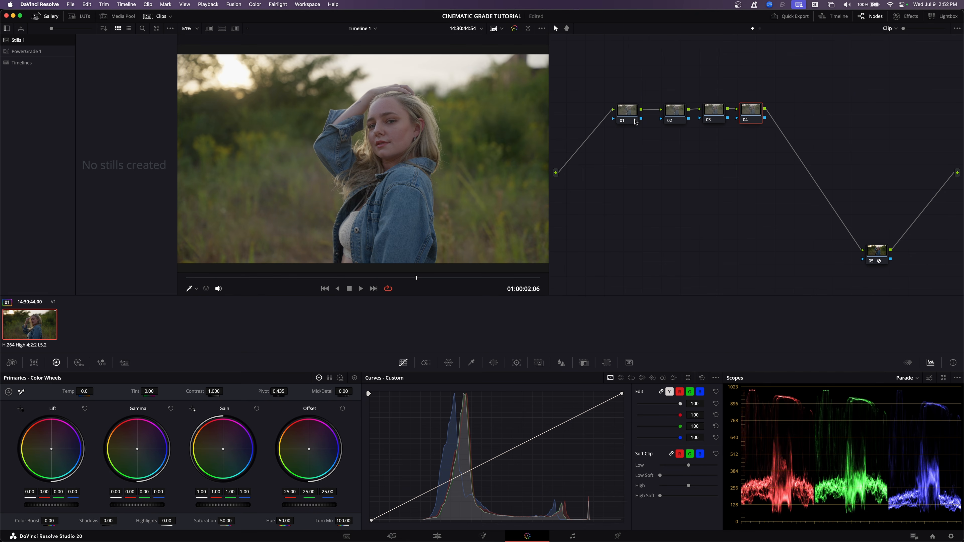
Park the playhead at about 01:00:01:19 and nudge node 01 slightly within the upper row.
drag(634, 120, 629, 114)
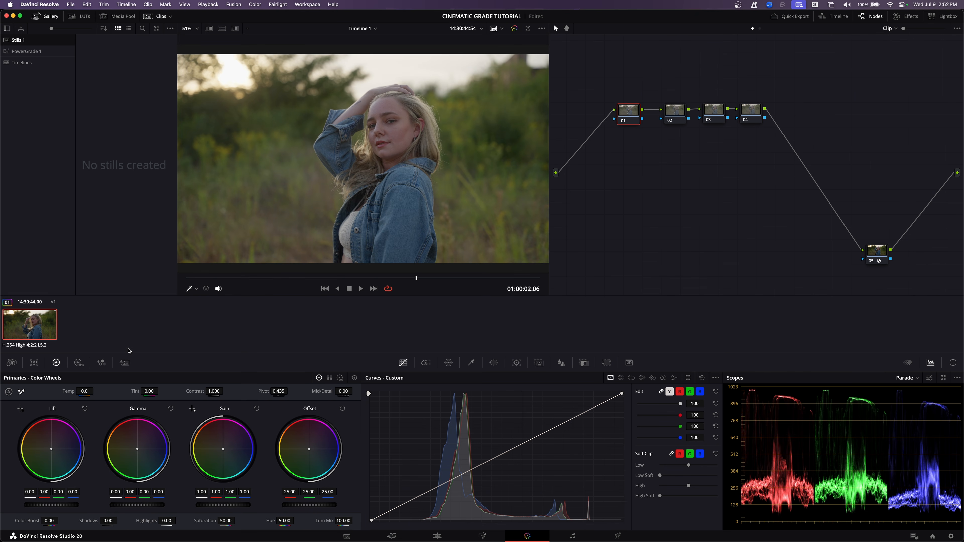
click(370, 278)
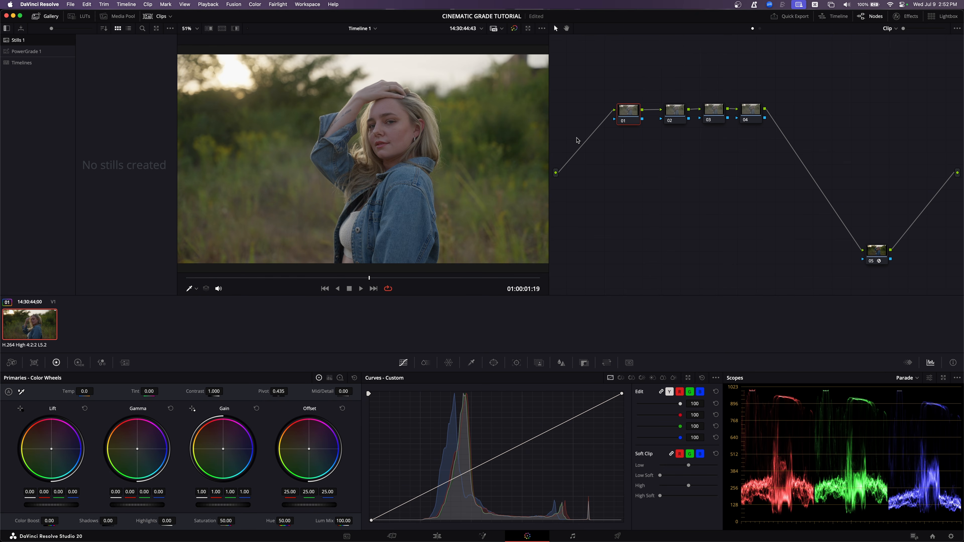
drag(624, 114, 626, 115)
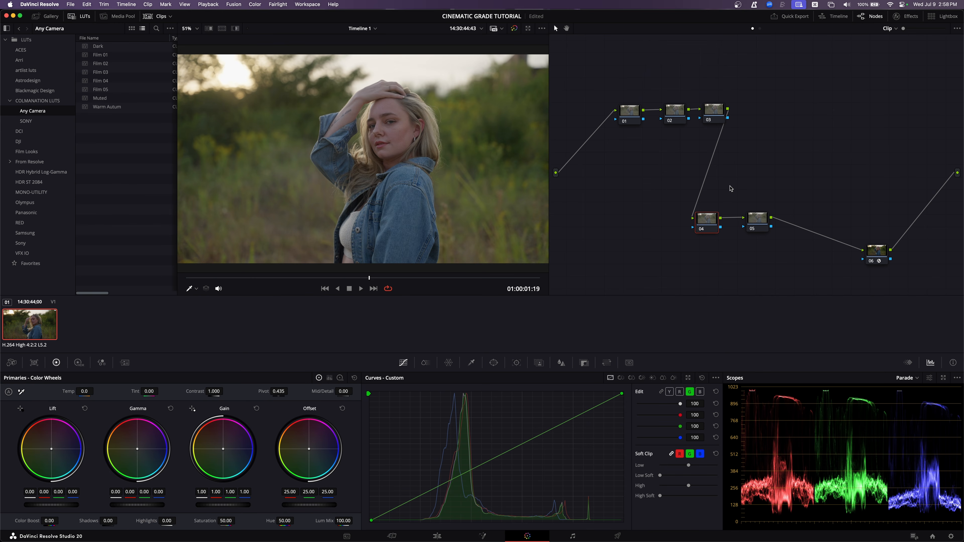
Switch the custom curve to the luma (Y) channel and nudge node 04 slightly left, leaving it selected.
click(669, 391)
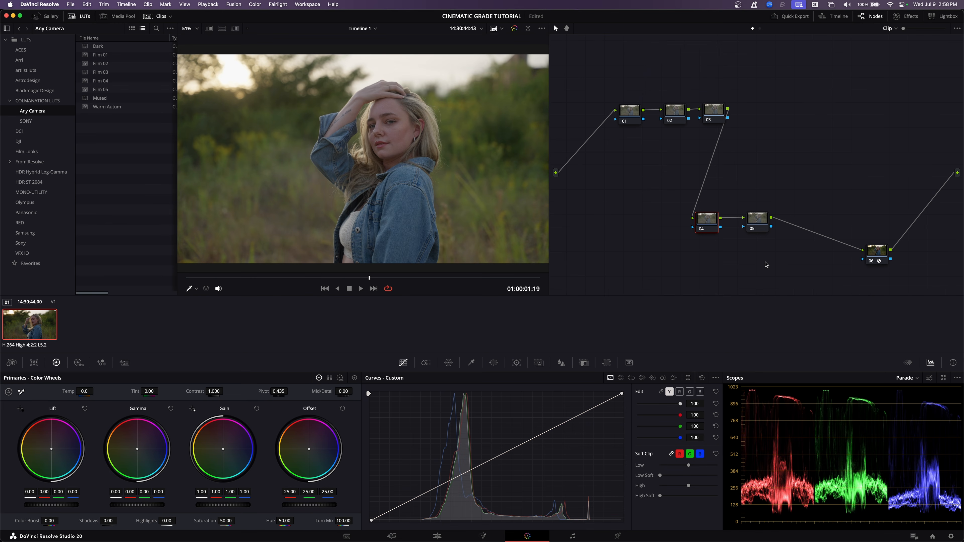
mouse_move(707, 227)
mouse_down()
mouse_move(720, 223)
mouse_move(700, 223)
mouse_up()
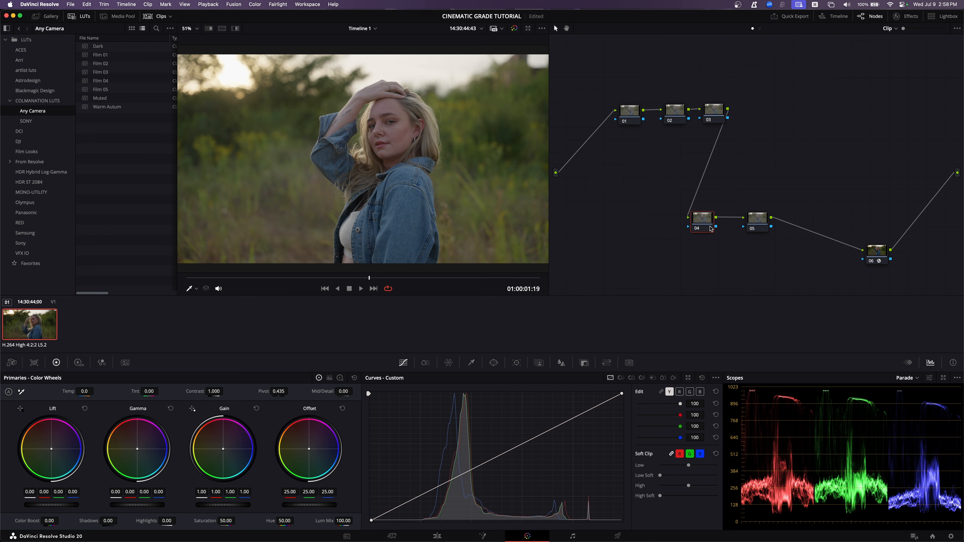
drag(697, 224, 697, 223)
Search the effects library for "film" and apply Film Look Creator to node 04.
click(906, 17)
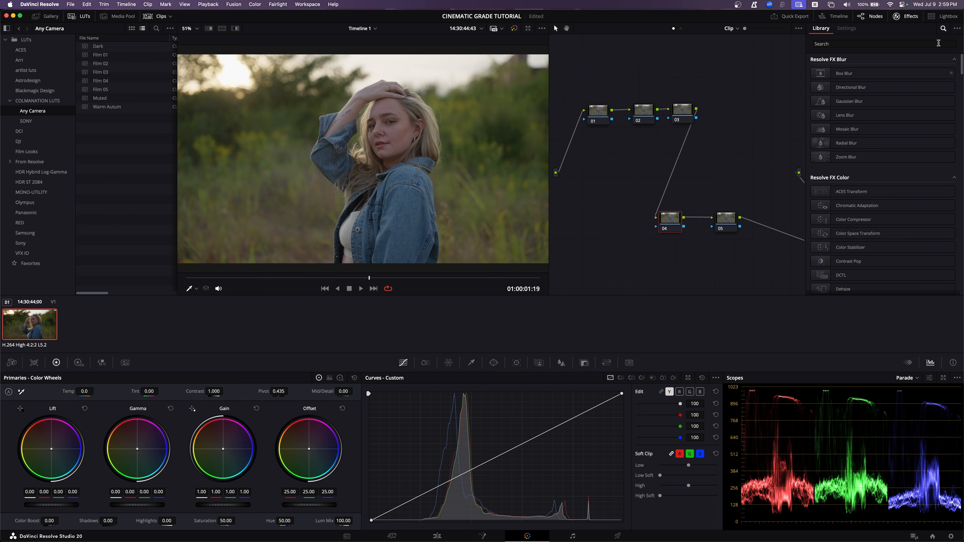
click(920, 42)
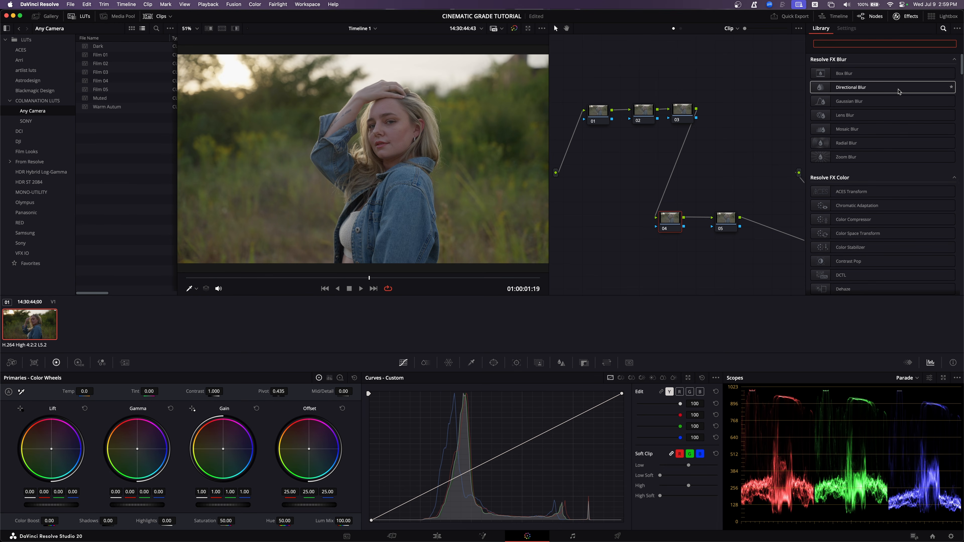
text(film)
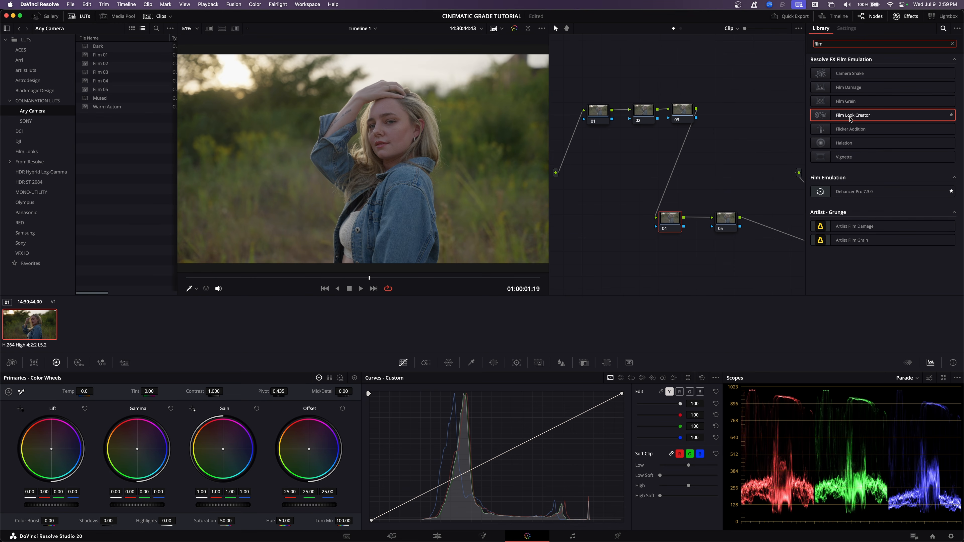
drag(850, 118, 679, 218)
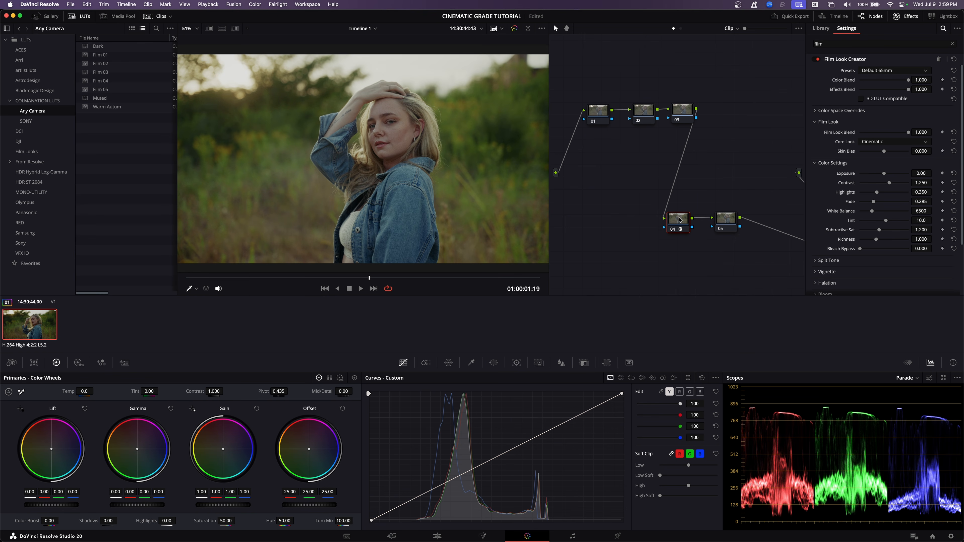
Try the Rochester, Akasaka and Elated core looks in Film Look Creator, returning to Cinematic.
click(881, 142)
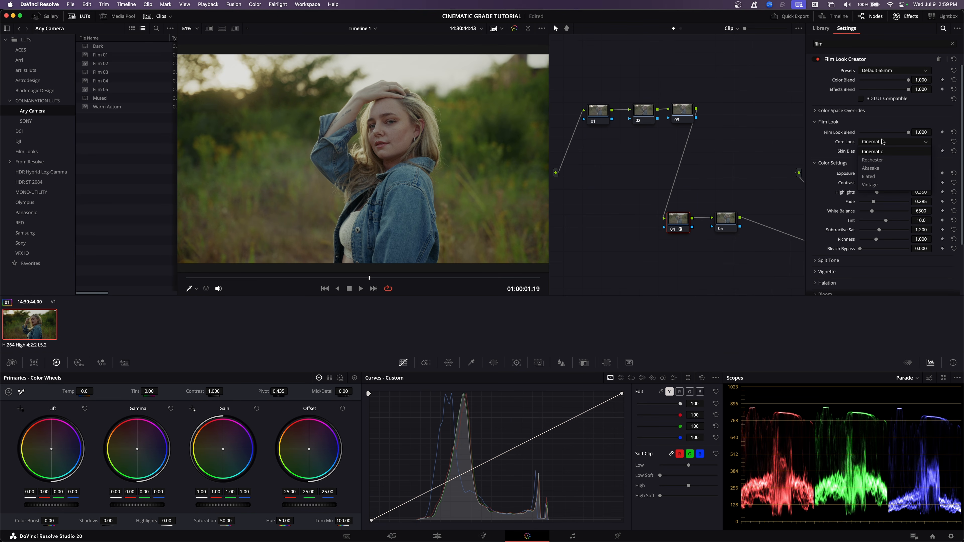
click(884, 159)
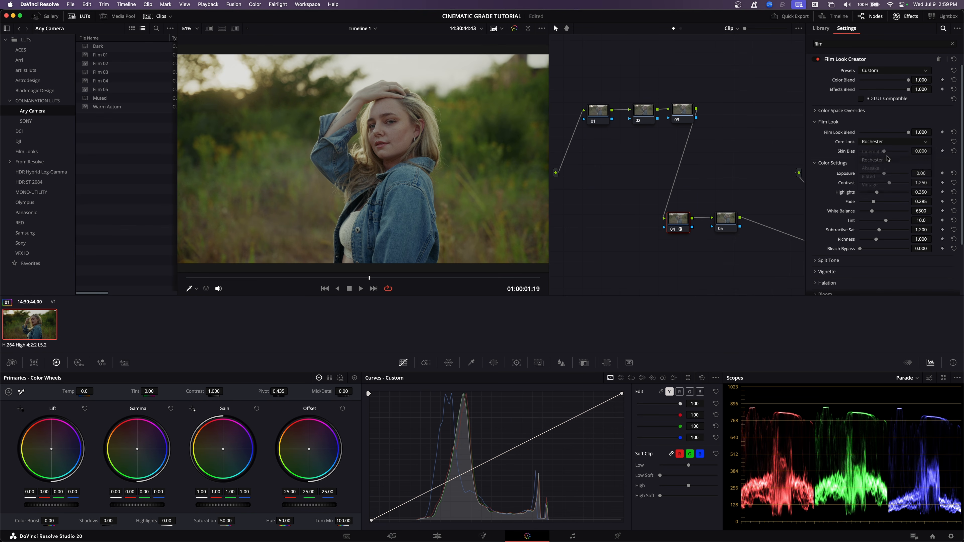
click(884, 143)
click(873, 168)
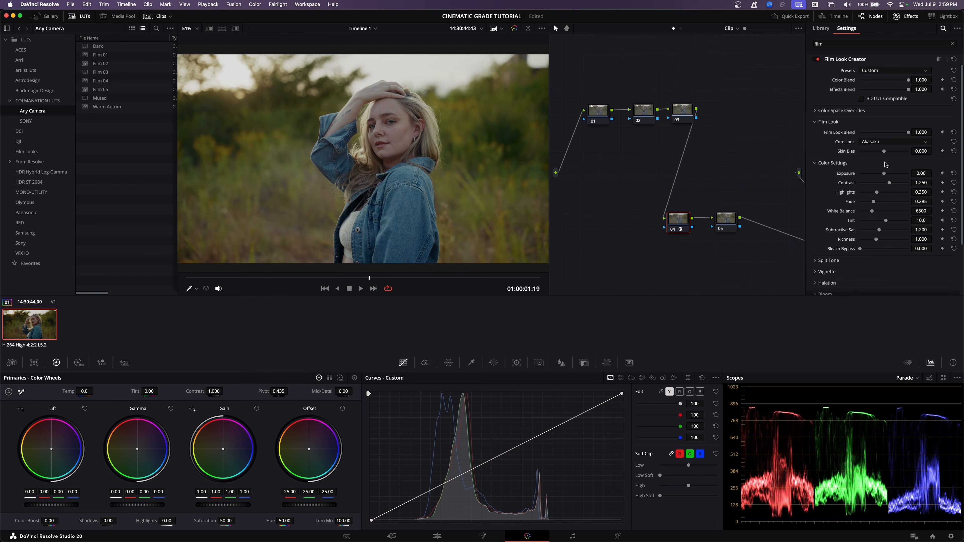
click(886, 143)
click(886, 176)
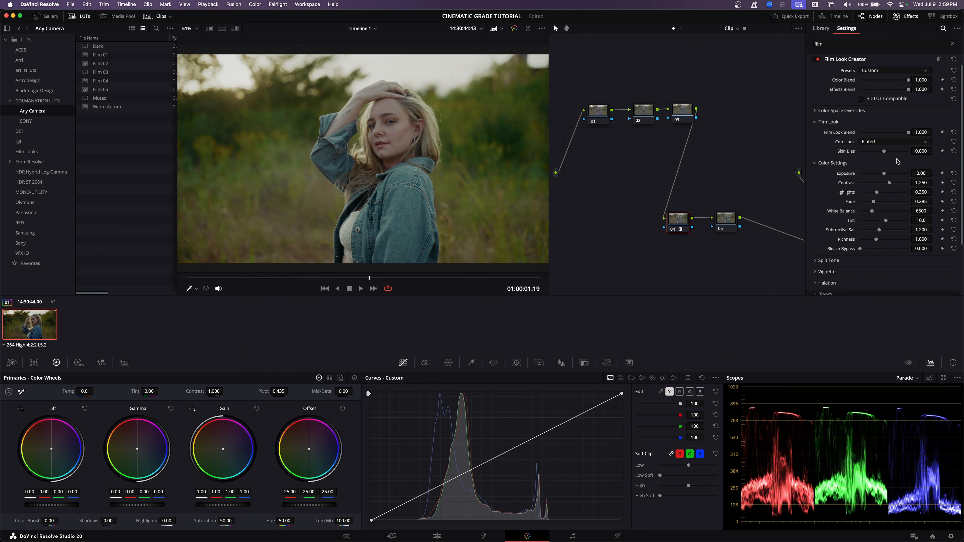
click(891, 144)
click(887, 151)
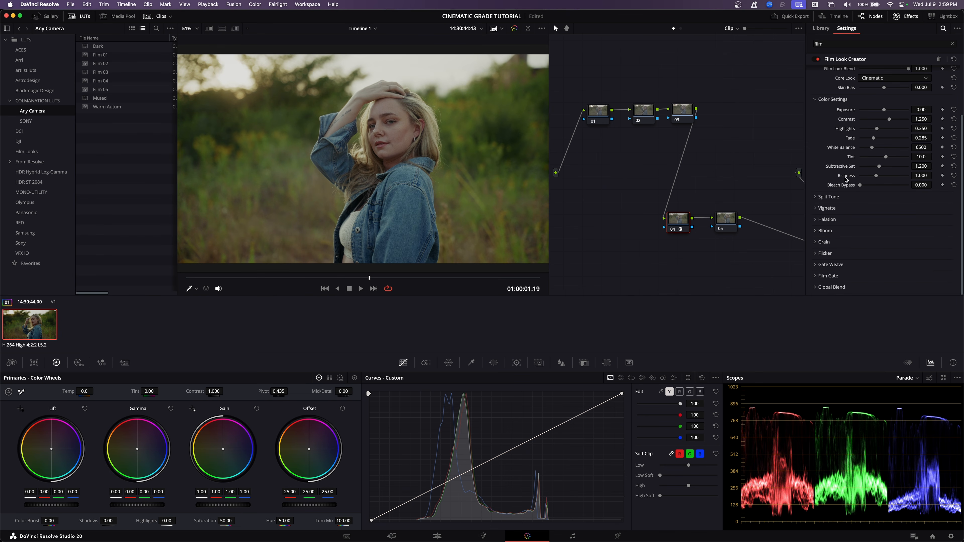
Lower Film Look Creator's Fade to 0.264 and enable Split Tone.
click(829, 260)
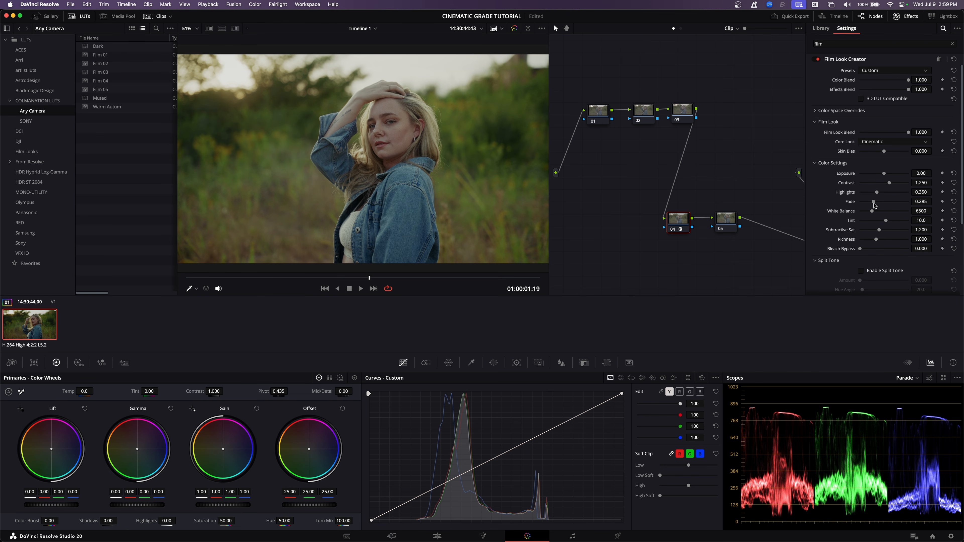
drag(874, 202, 873, 202)
scroll(850, 235, down, 4)
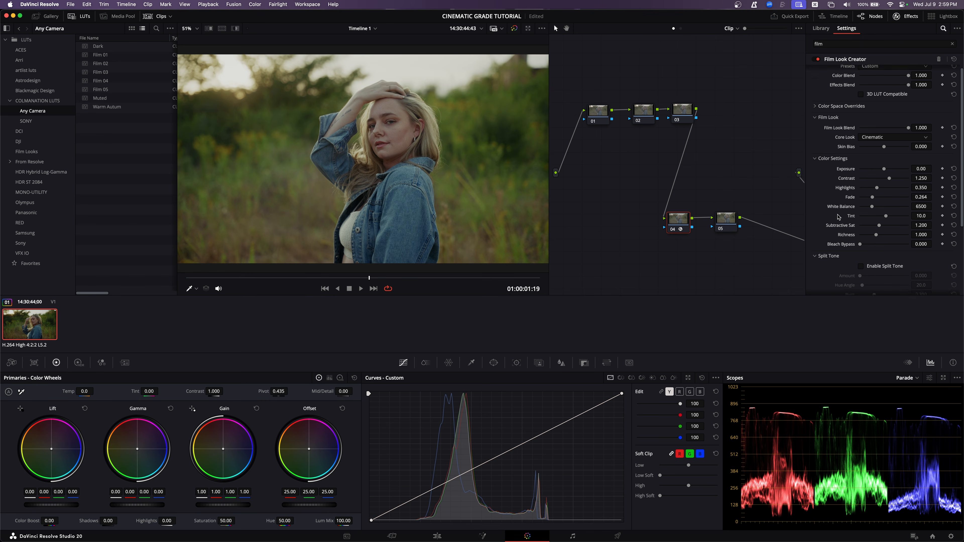
click(860, 177)
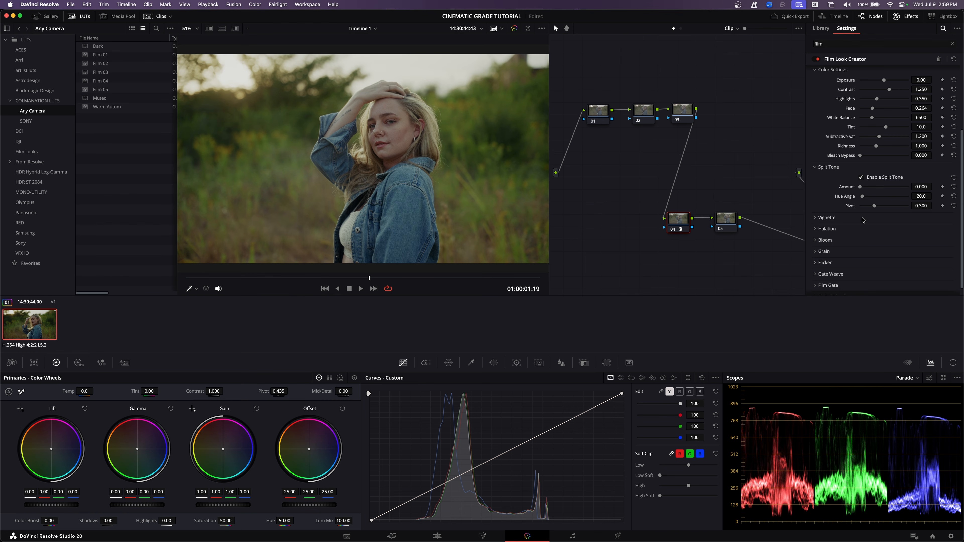
Set Split Tone's Amount to 0.194 and Pivot to 0.426, with the Hue Angle reset to its default.
mouse_move(861, 188)
mouse_down()
mouse_move(877, 188)
mouse_move(868, 191)
mouse_up()
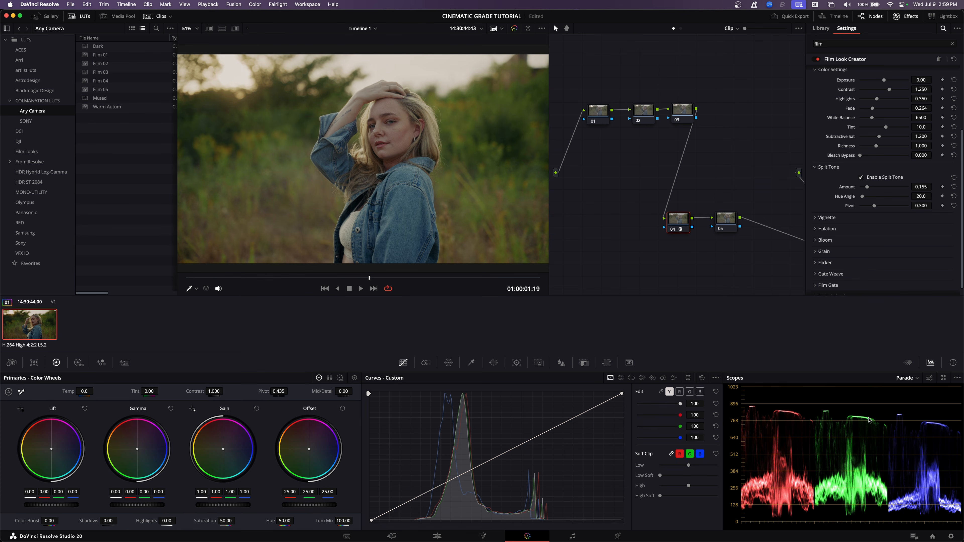
drag(867, 188, 872, 189)
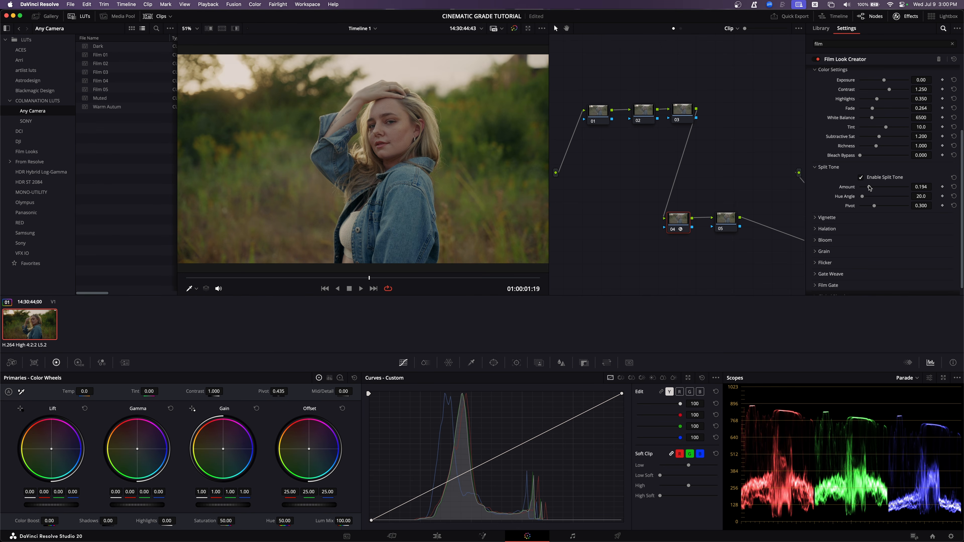
drag(863, 198, 860, 200)
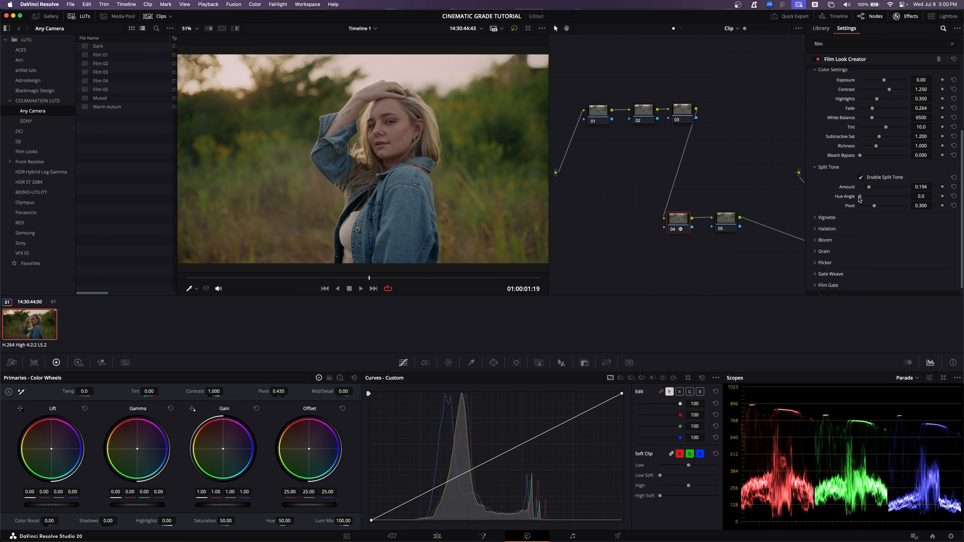
click(953, 197)
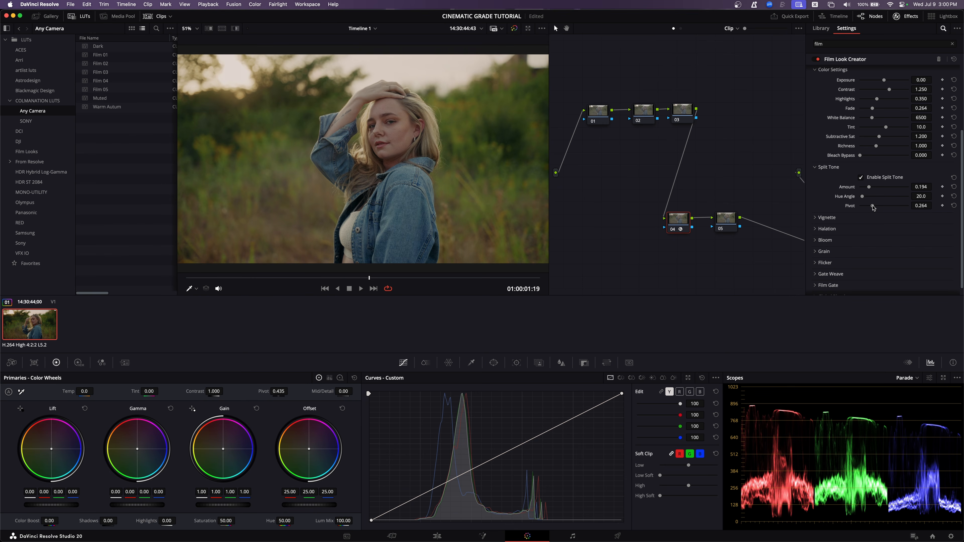
drag(874, 207, 881, 208)
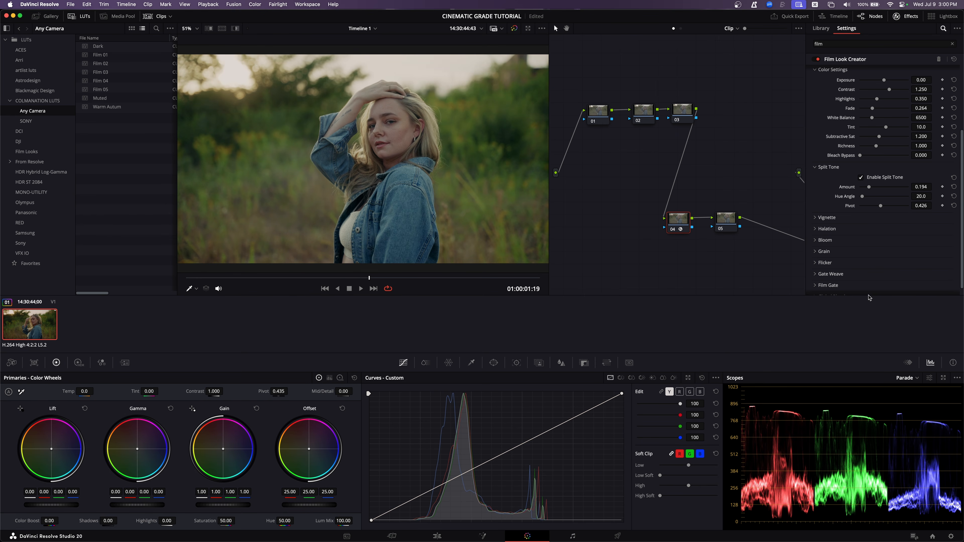
Toggle node 04 off and on repeatedly to compare the image with and without the film look.
key(ctrl+d)
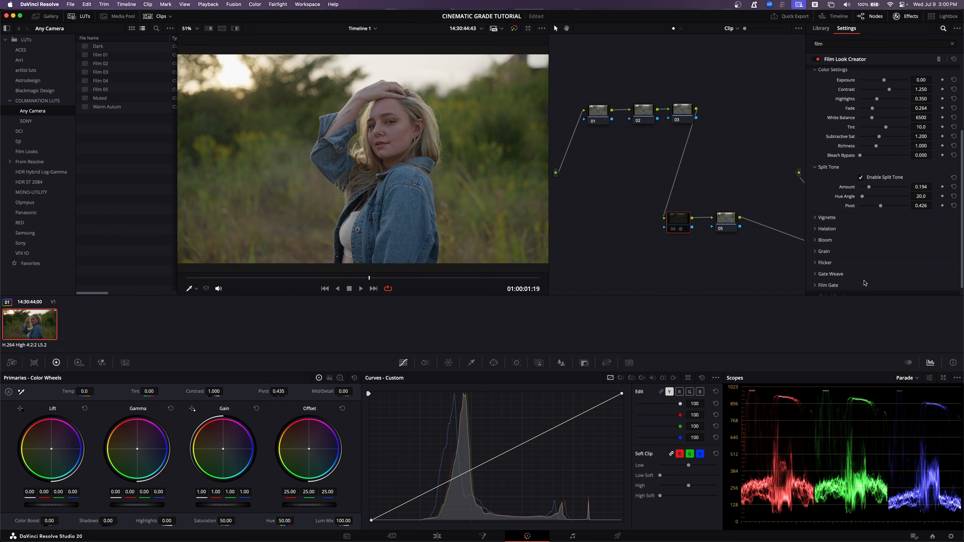
key(ctrl+d)
key(ctrl+d)
key(ctrl+d)
key(ctrl+d)
key(ctrl+d)
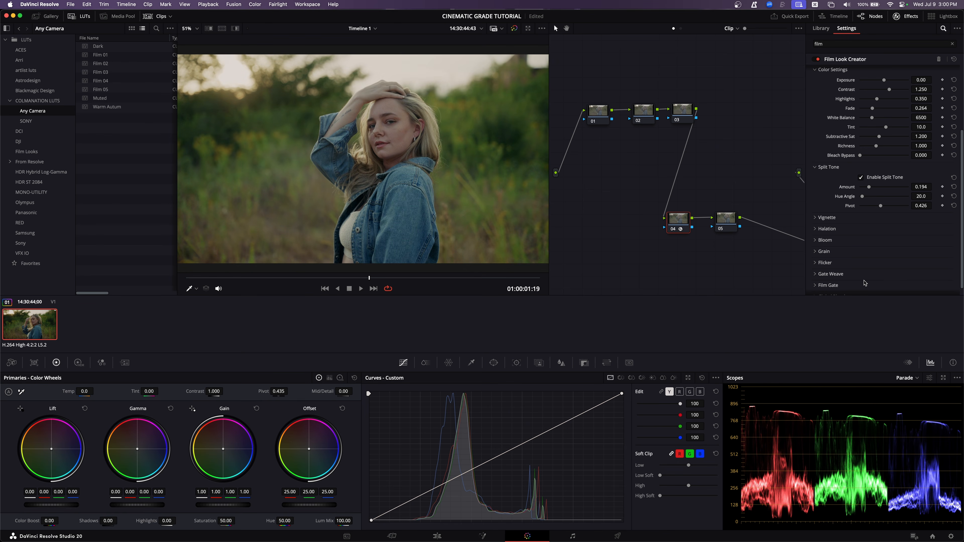
key(ctrl+d)
key(ctrl+d)
key(ctrl+d)
key(ctrl+d)
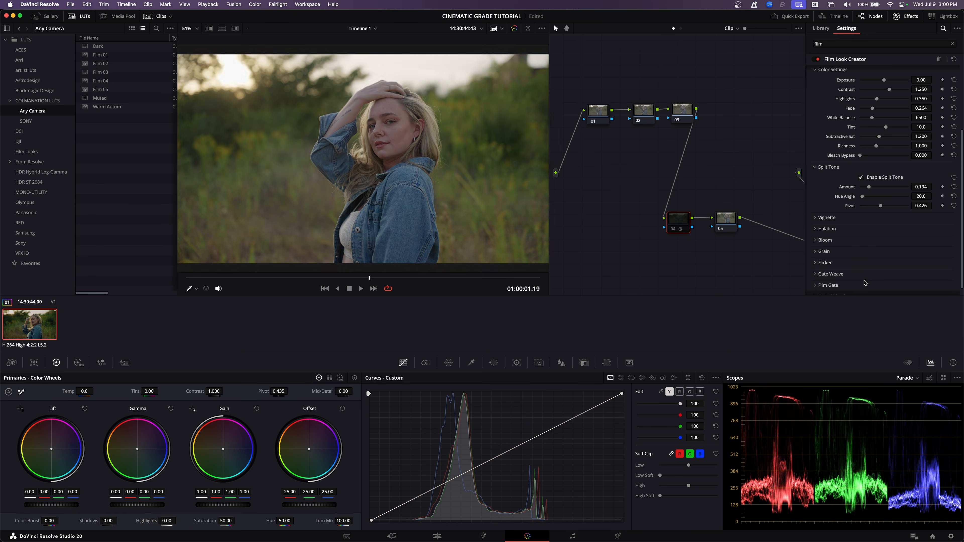
key(ctrl+d)
key(ctrl+d)
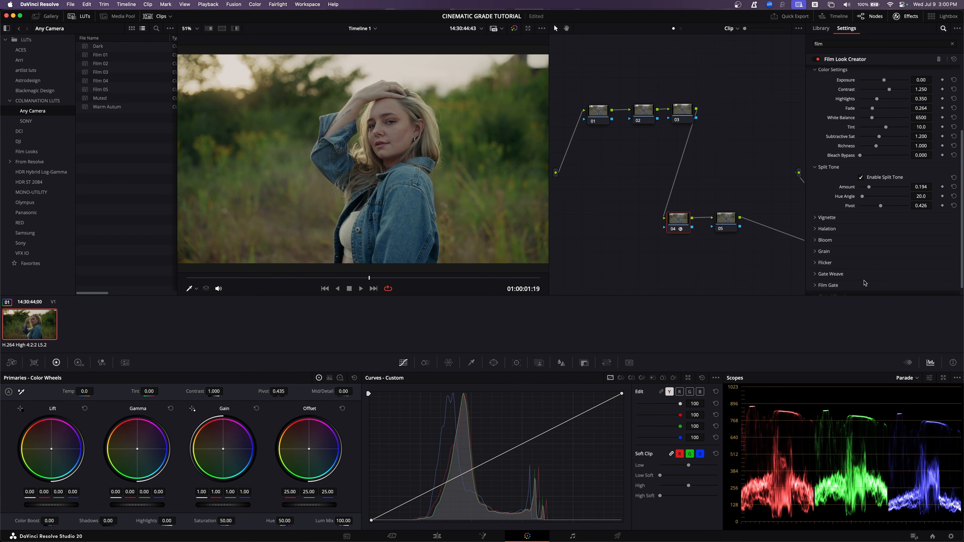
Expand the Halation settings and compare the image with Halation and Highlights Only off and on.
scroll(864, 283, up, 4)
scroll(848, 243, down, 3)
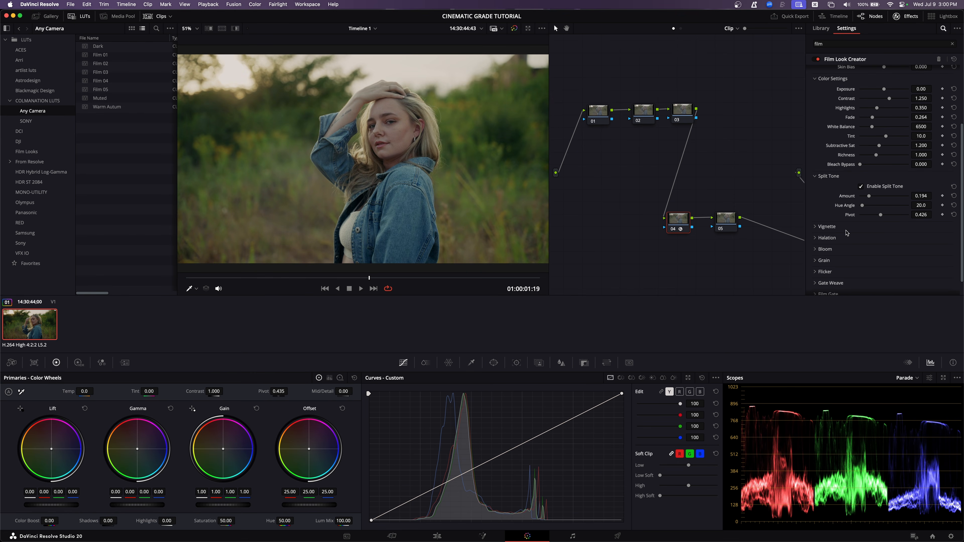
scroll(847, 233, down, 2)
click(845, 220)
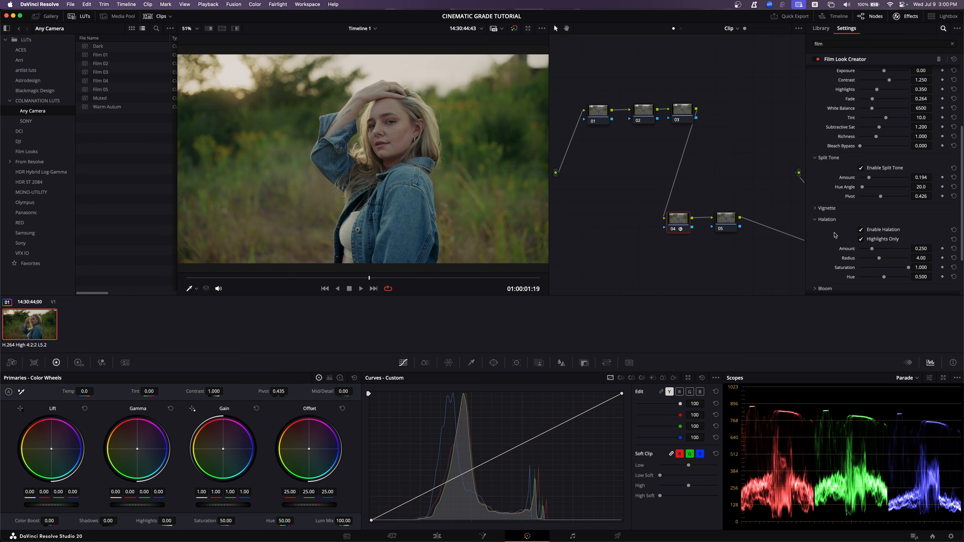
scroll(852, 213, down, 3)
click(862, 190)
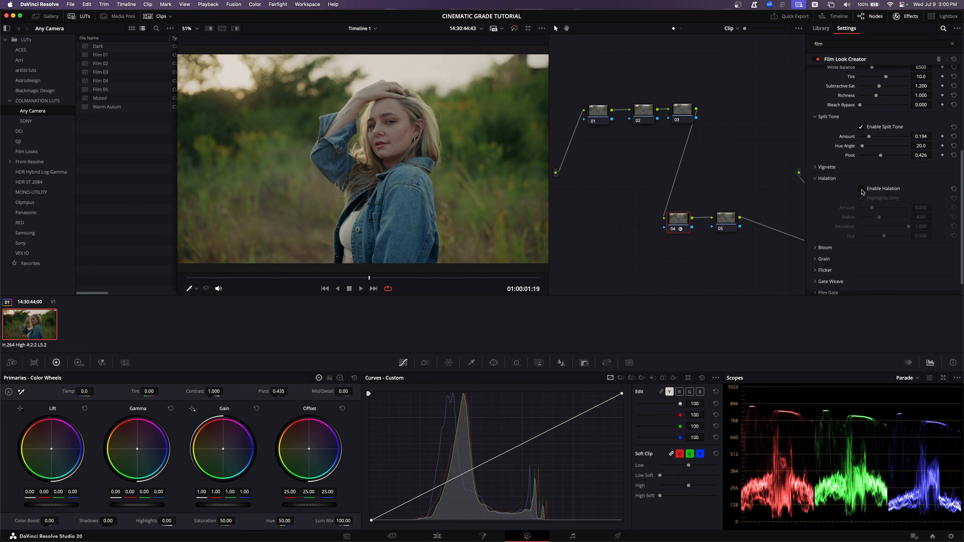
click(862, 189)
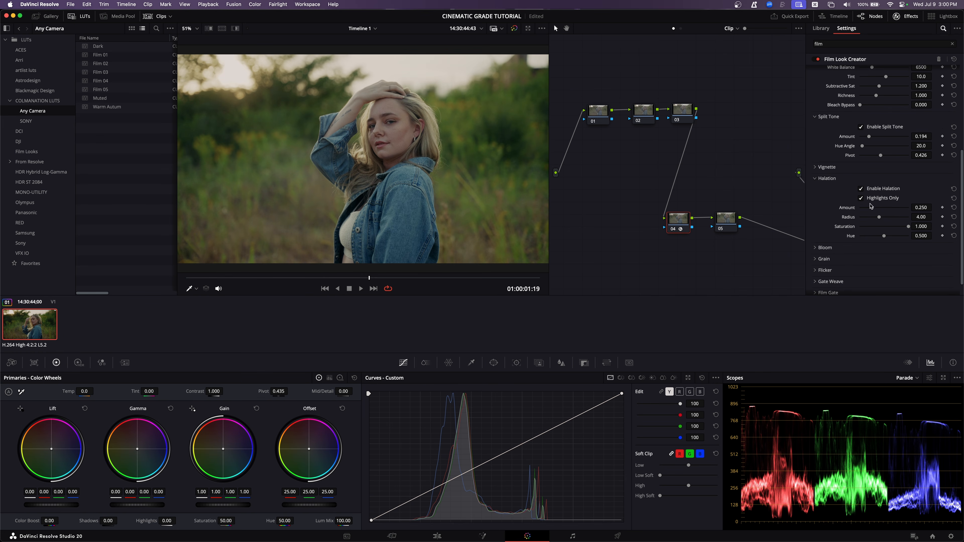
click(861, 198)
click(861, 198)
click(861, 190)
click(861, 189)
click(861, 190)
click(861, 189)
click(861, 189)
click(861, 189)
Examine the edges of the raised hand and hair up close with Halation off and on.
scroll(436, 110, up, 8)
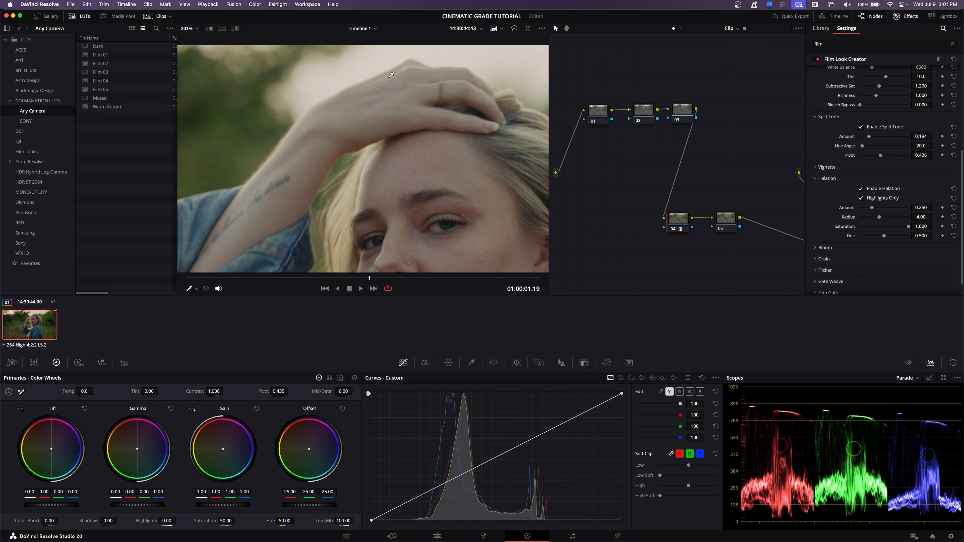
drag(435, 95, 422, 115)
click(861, 189)
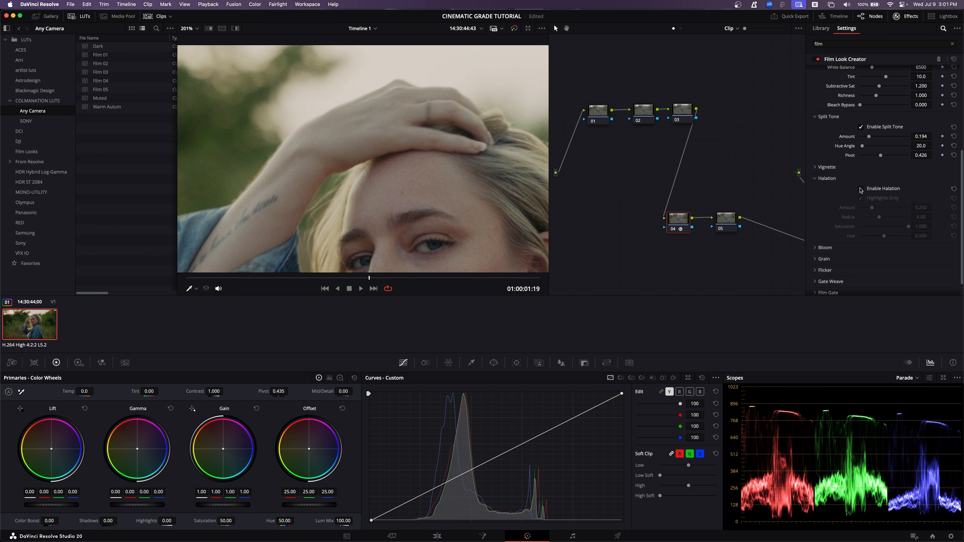
click(861, 189)
click(861, 189)
click(861, 189)
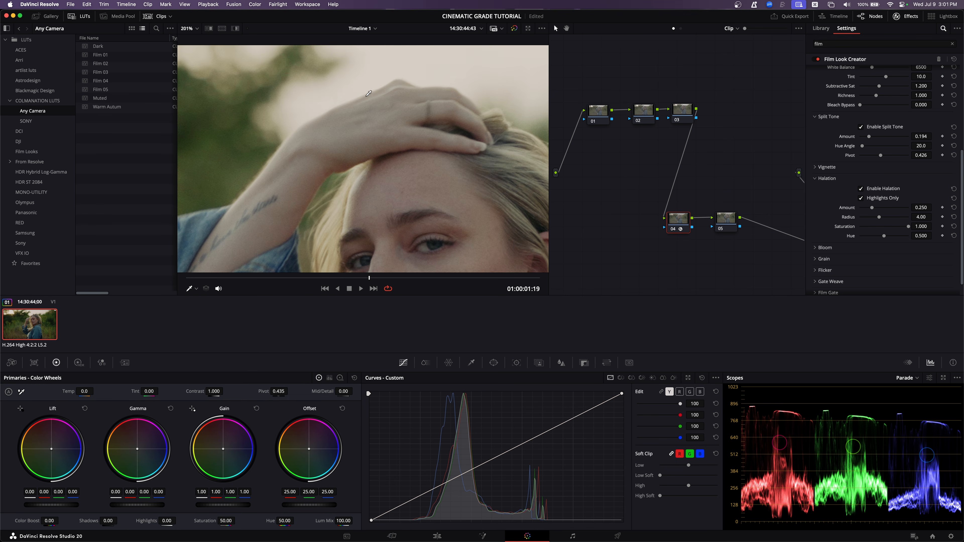
scroll(368, 93, up, 6)
scroll(368, 93, down, 6)
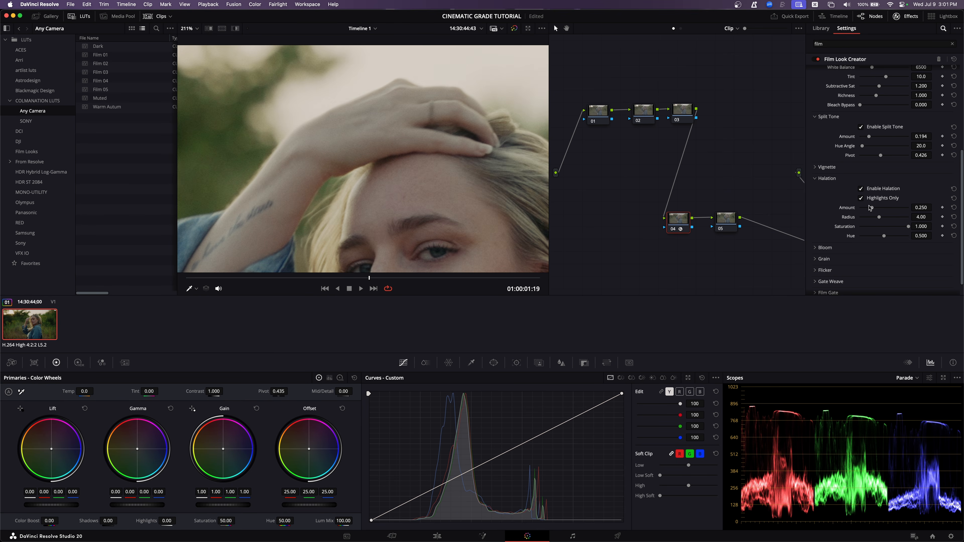
Switch off Highlights Only for Halation and raise its Radius.
click(860, 197)
mouse_move(880, 217)
mouse_down()
mouse_move(902, 218)
mouse_move(889, 218)
mouse_up()
key(super+minus)
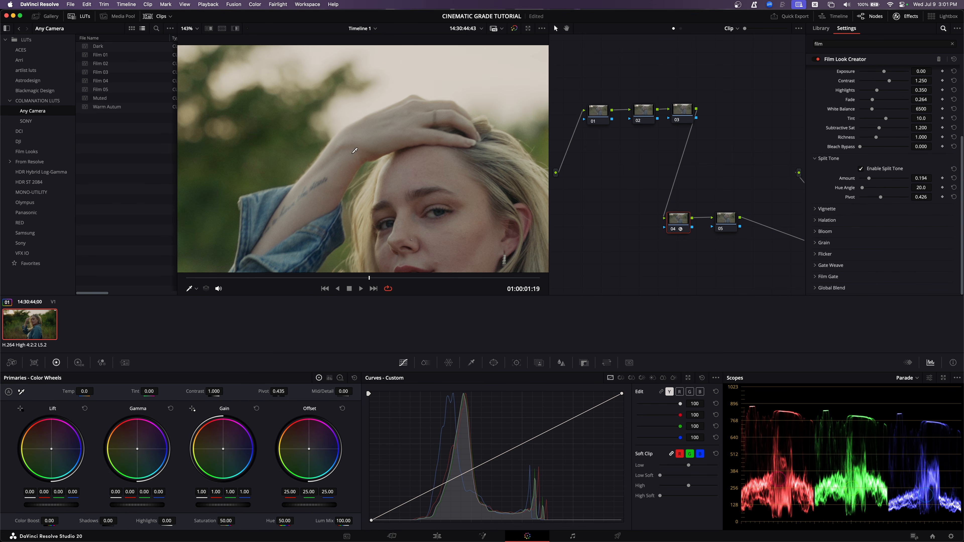
Compare the image with Bloom off and on, raise Bloom's Amount, and collapse its settings.
scroll(347, 155, down, 3)
click(828, 231)
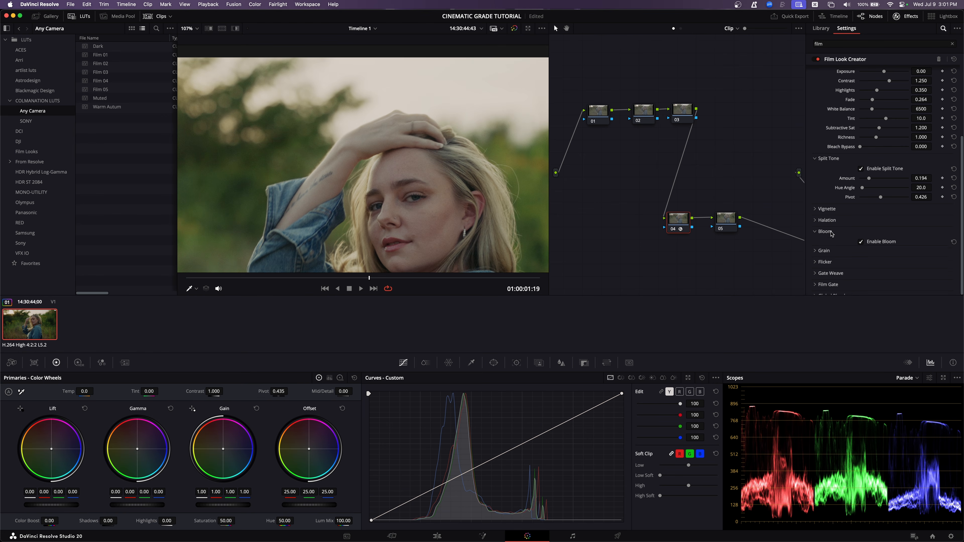
click(861, 242)
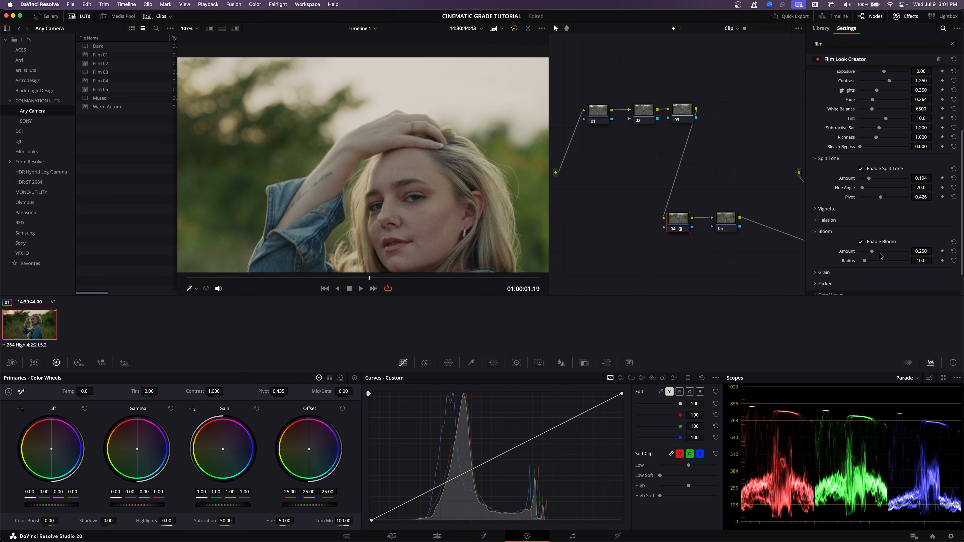
mouse_move(868, 254)
mouse_down()
mouse_move(883, 256)
mouse_move(867, 258)
mouse_up()
click(860, 242)
click(861, 243)
drag(869, 250, 882, 251)
click(840, 232)
Expand the Grain settings and choose the 35mm grain preset.
click(839, 243)
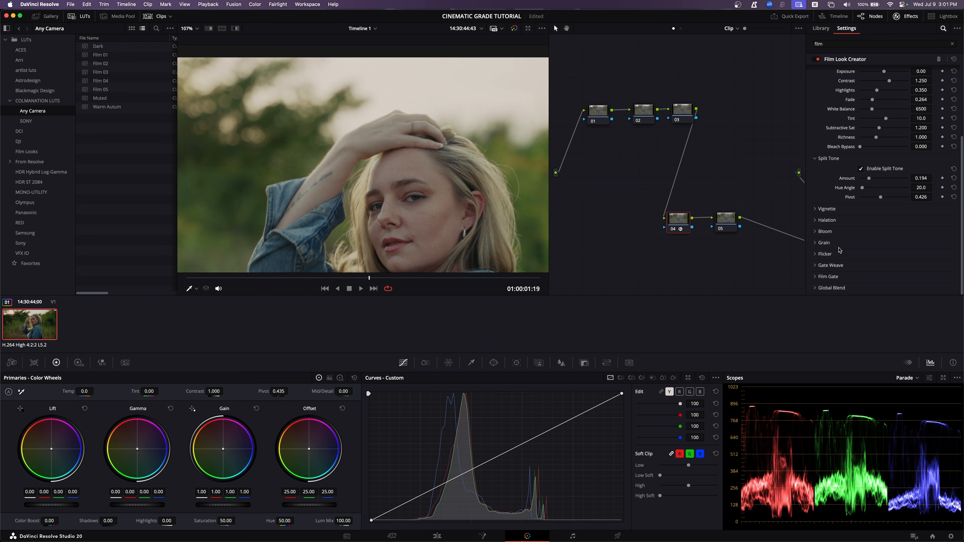
scroll(851, 253, down, 3)
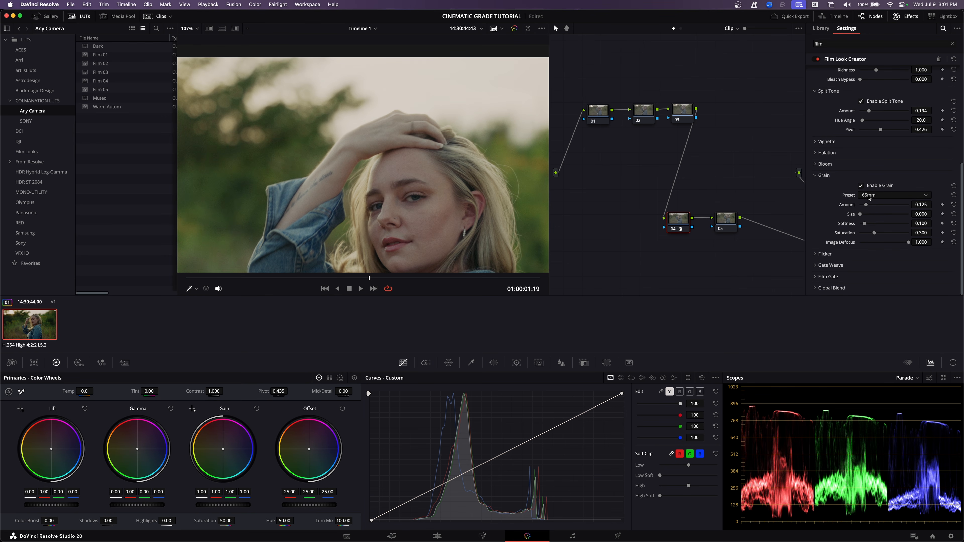
click(868, 195)
click(878, 210)
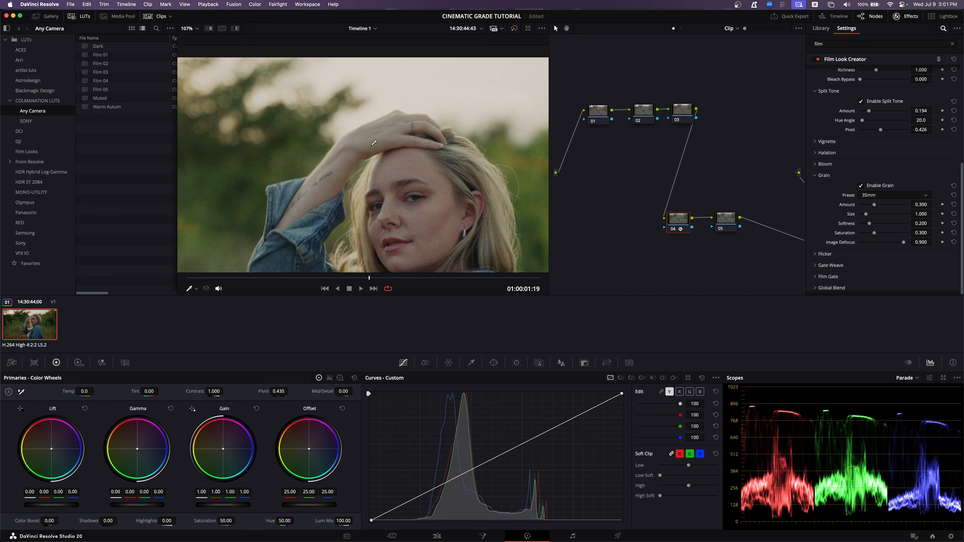
Fit the image to the viewer and hide the LUT browser and clip thumbnails to enlarge it.
key(shift+z)
click(79, 16)
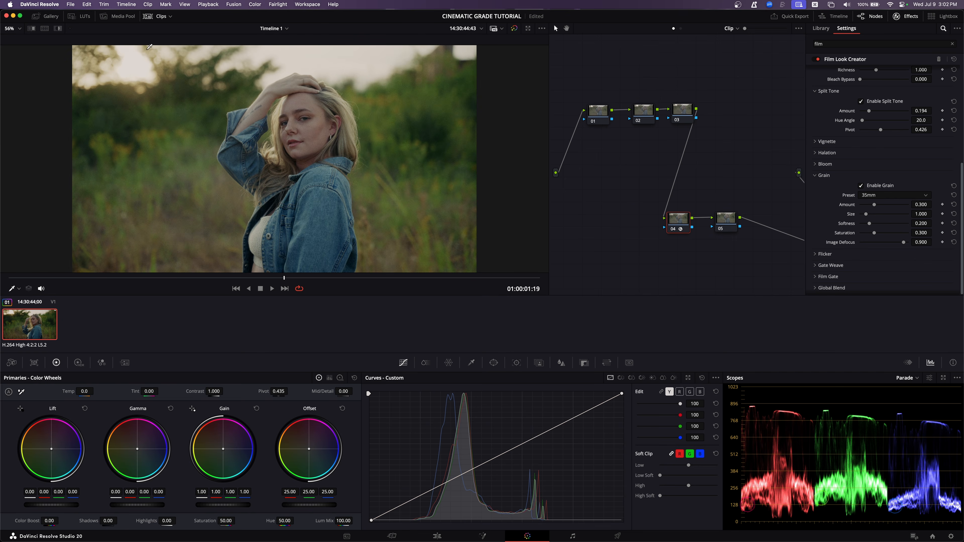
click(148, 16)
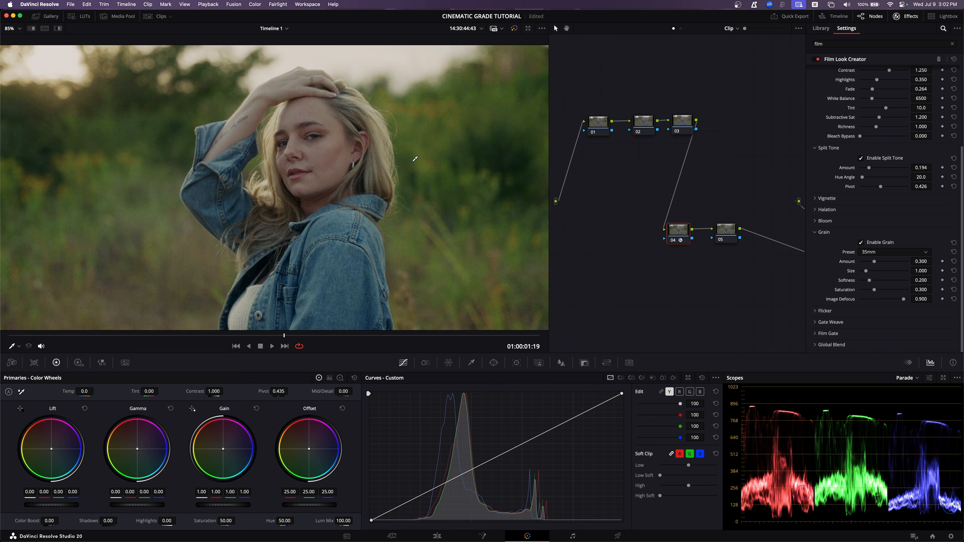
Try the 65mm grain preset and return to 35mm, comparing the grain on the woman's face up close.
scroll(396, 72, up, 5)
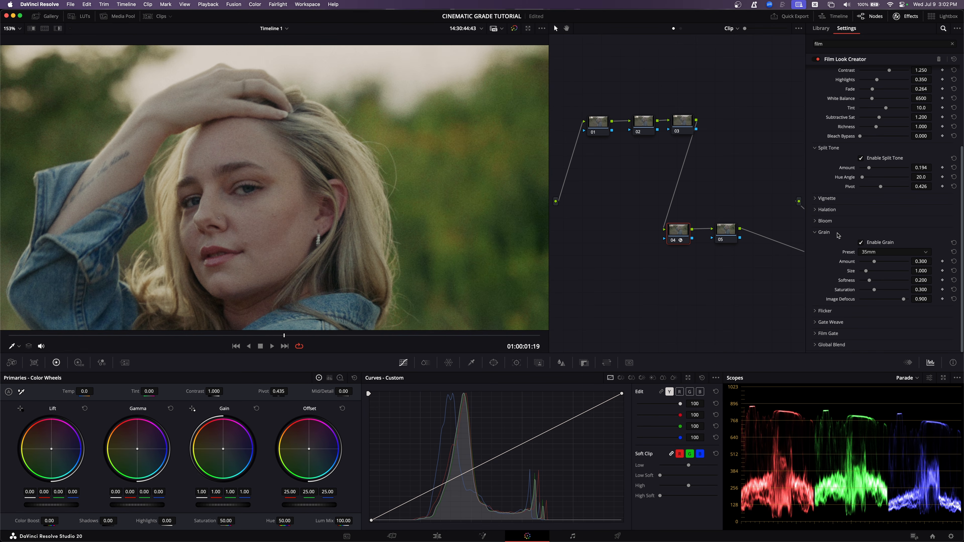
click(880, 253)
click(873, 261)
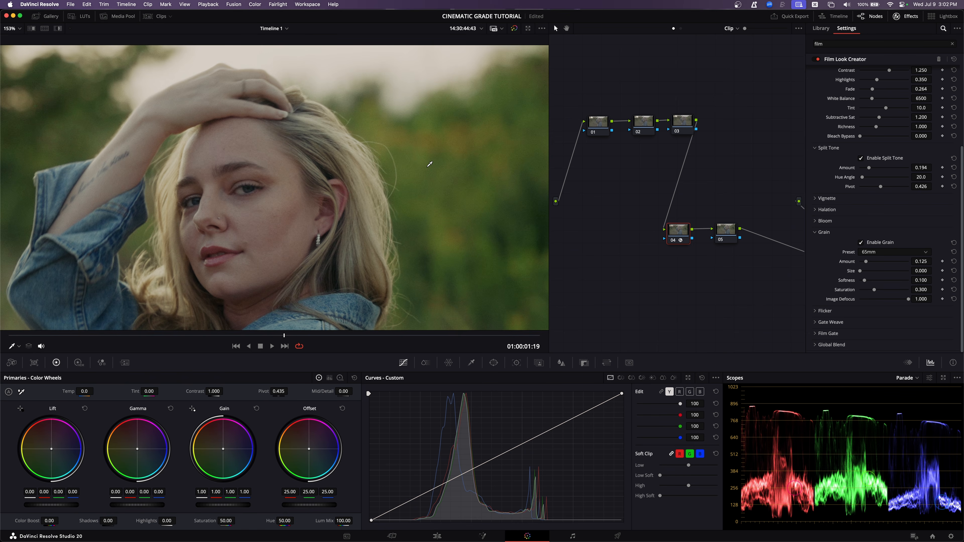
scroll(417, 167, down, 2)
scroll(403, 201, up, 1)
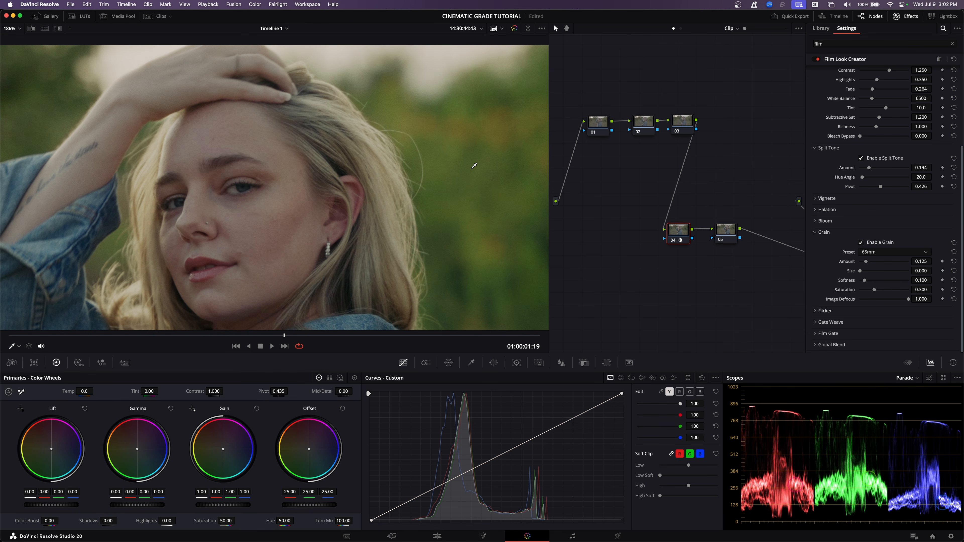
scroll(456, 175, up, 2)
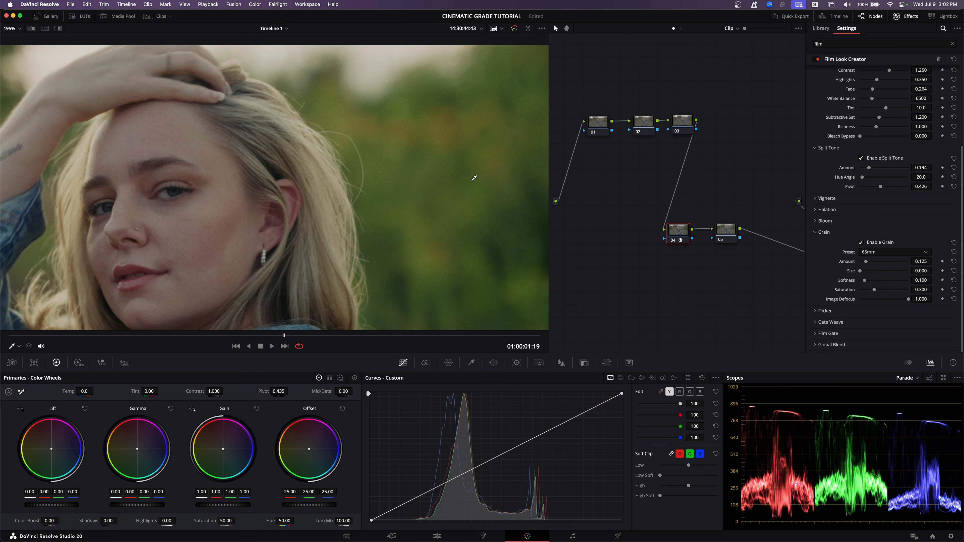
scroll(472, 181, down, 1)
click(865, 252)
click(872, 271)
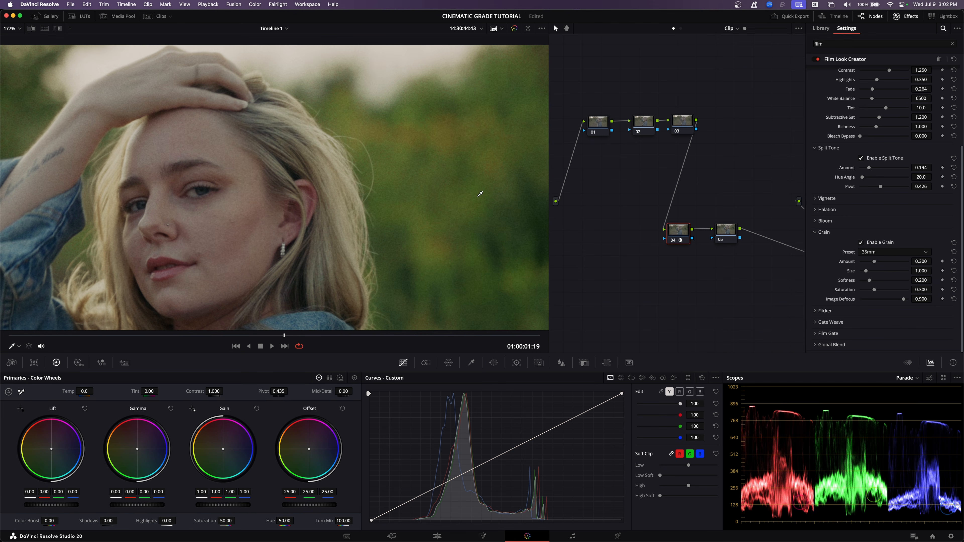
scroll(422, 170, down, 1)
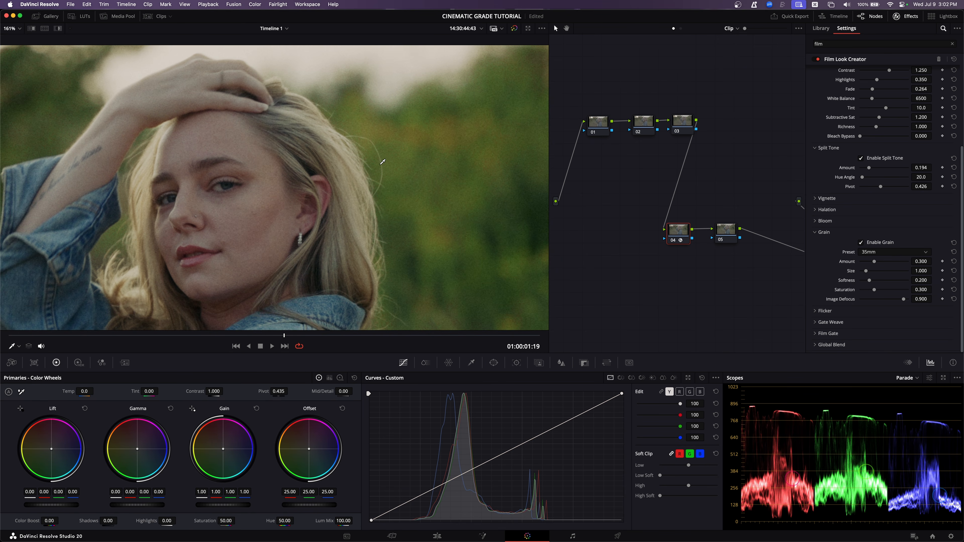
scroll(381, 165, down, 7)
scroll(391, 167, up, 6)
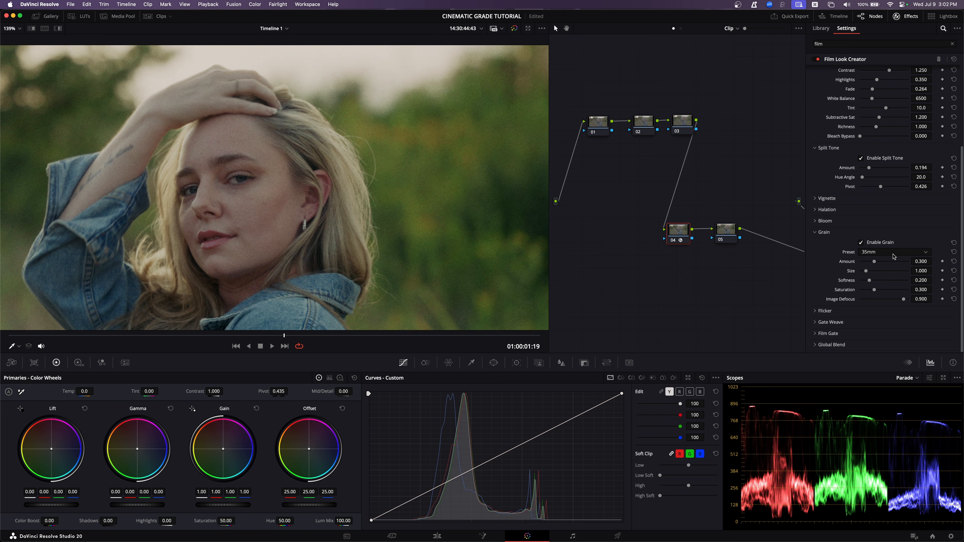
Change the grain preset to 16mm and play the clip briefly to check the grain.
click(893, 254)
click(869, 278)
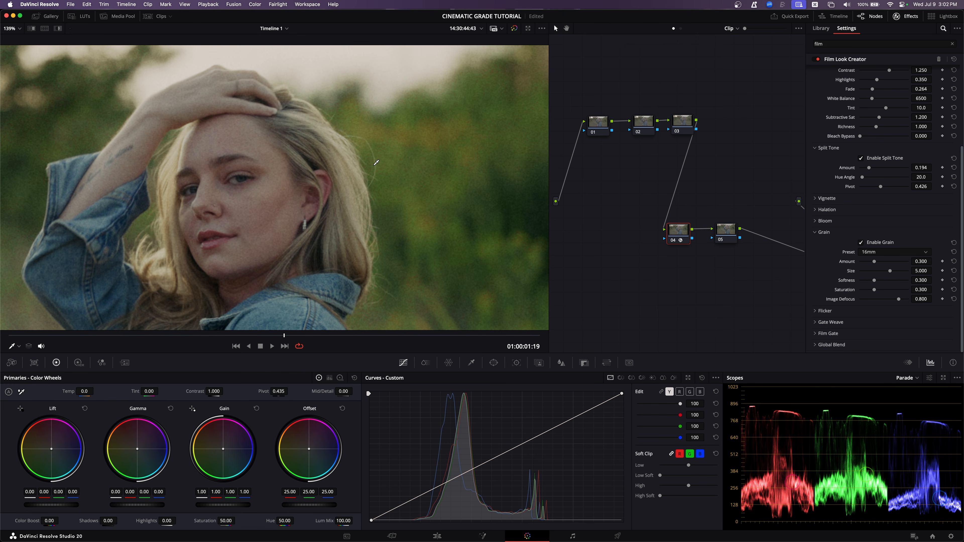
scroll(383, 164, up, 5)
scroll(383, 164, down, 4)
scroll(384, 164, down, 3)
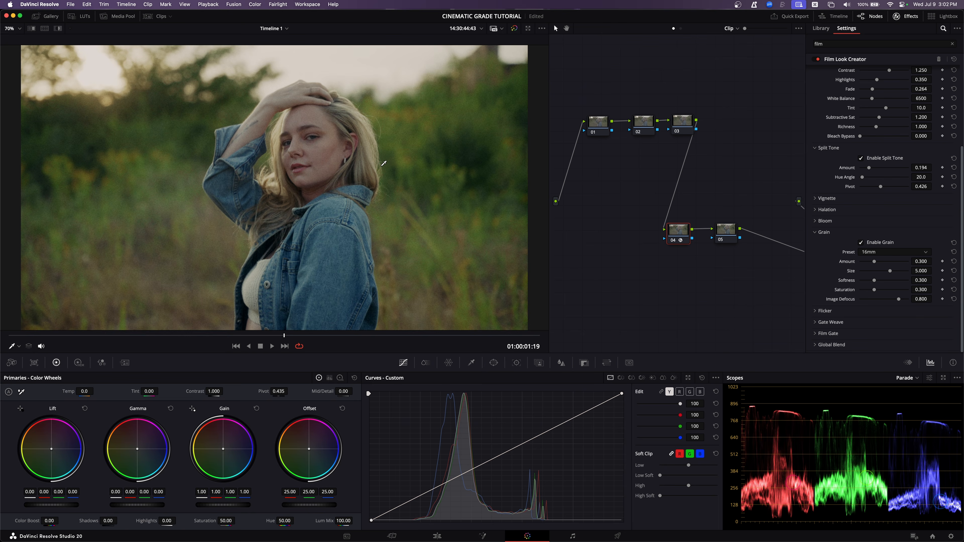
key(space)
key(space)
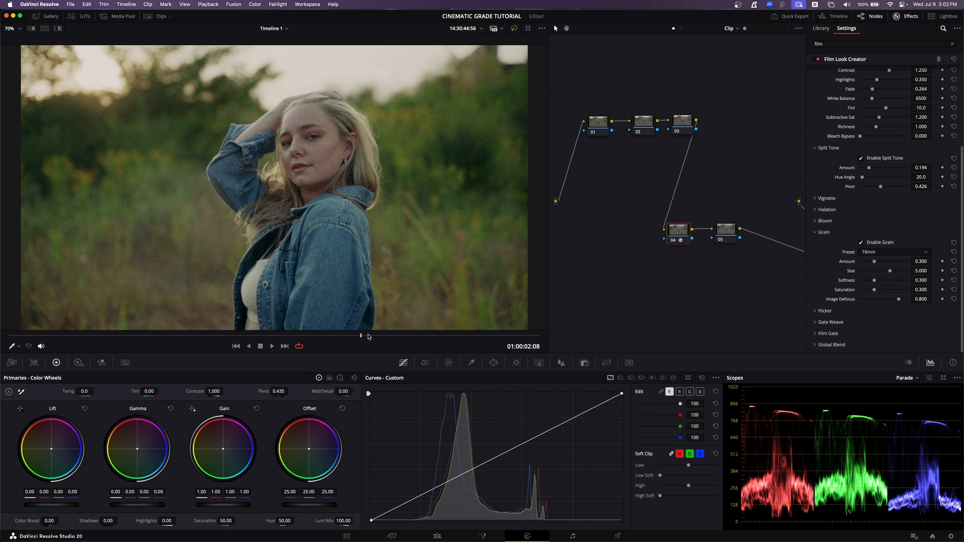
Scrub the clip and play it again briefly to judge the 16mm grain in motion.
drag(364, 335, 97, 328)
key(space)
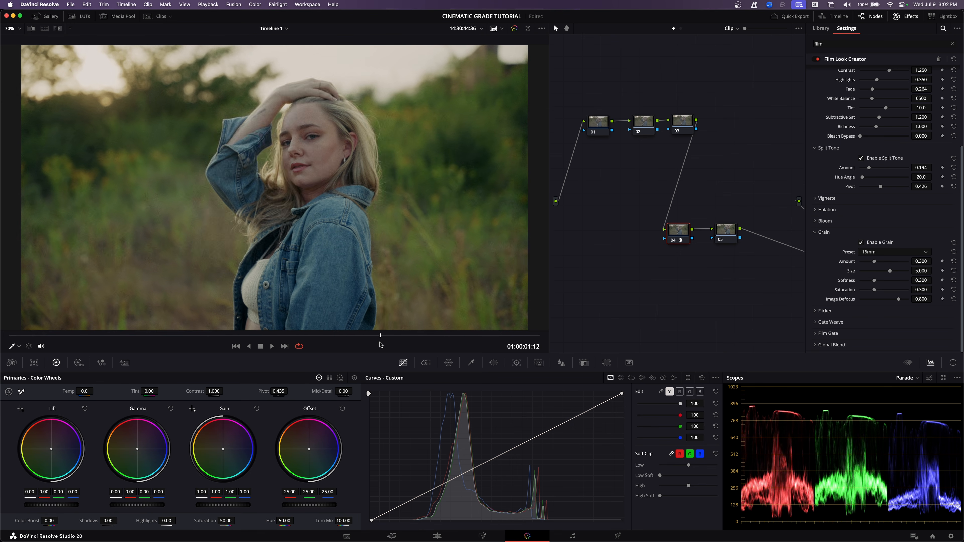
key(space)
Compare the 65mm and 35mm grain presets, settle on 65mm and collapse the Grain settings.
click(865, 253)
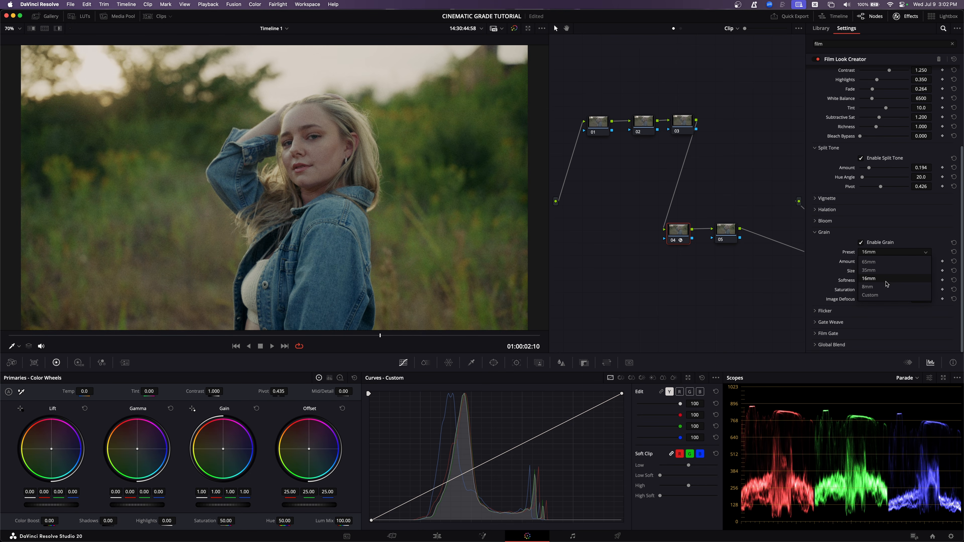
click(884, 263)
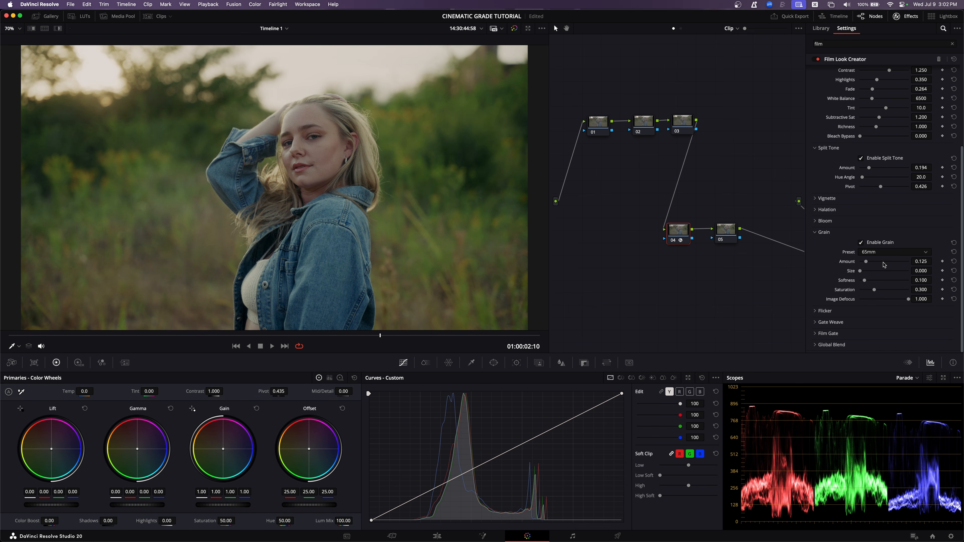
click(878, 253)
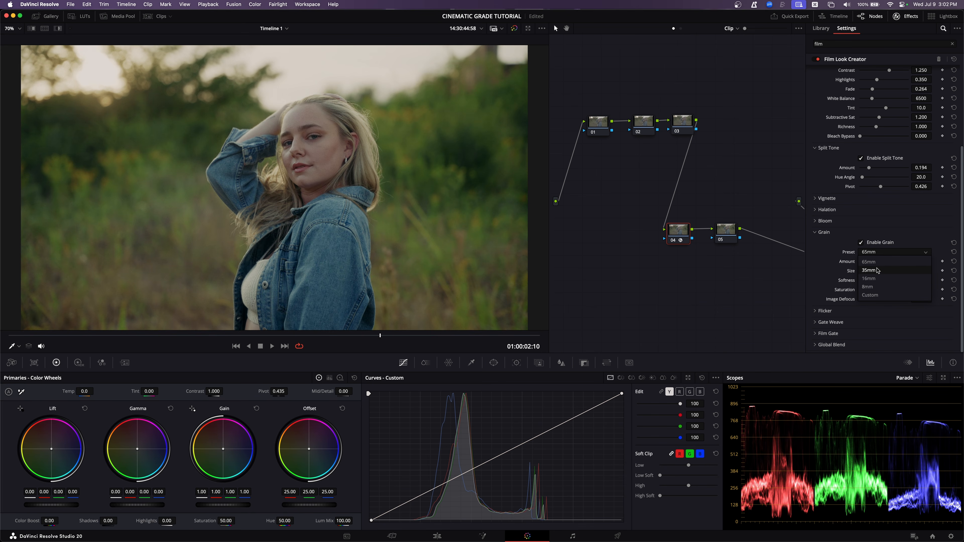
click(878, 269)
click(873, 252)
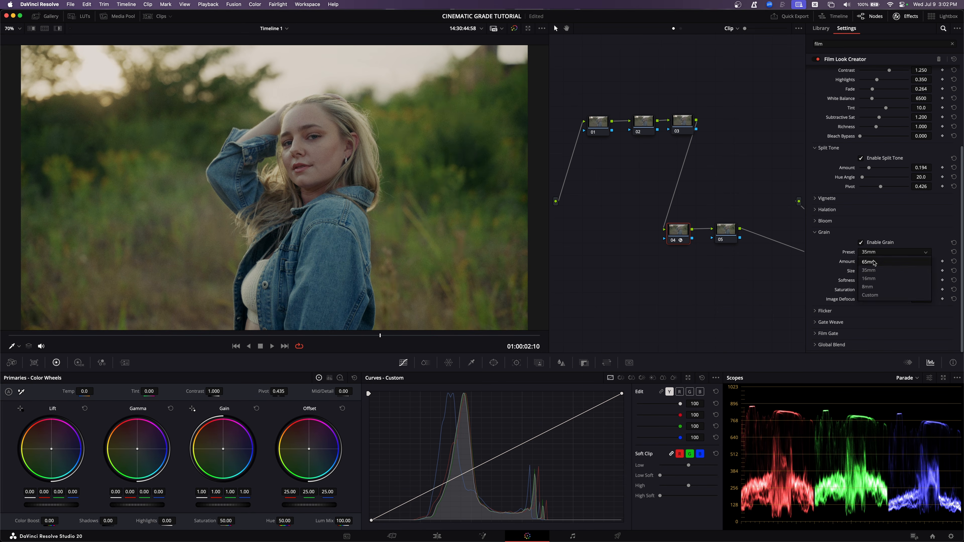
click(870, 261)
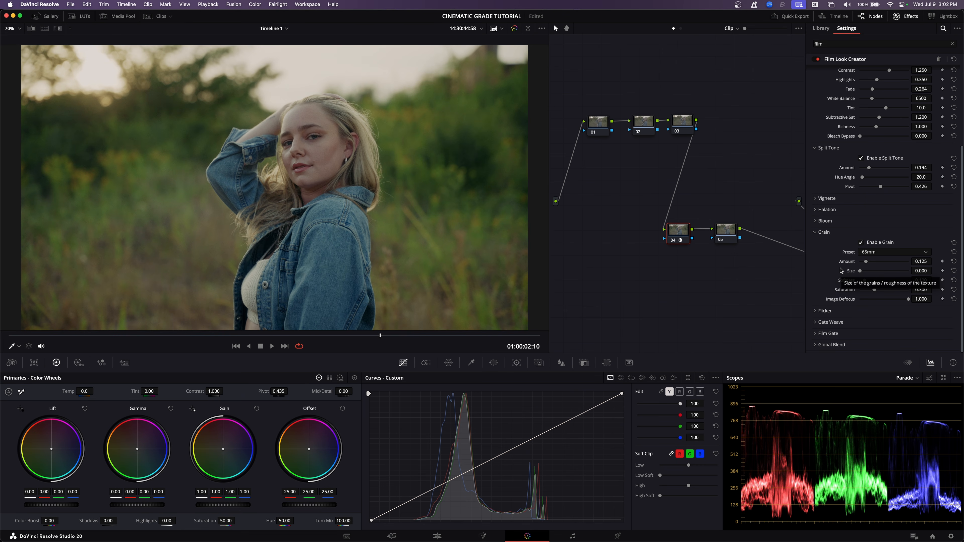
click(822, 232)
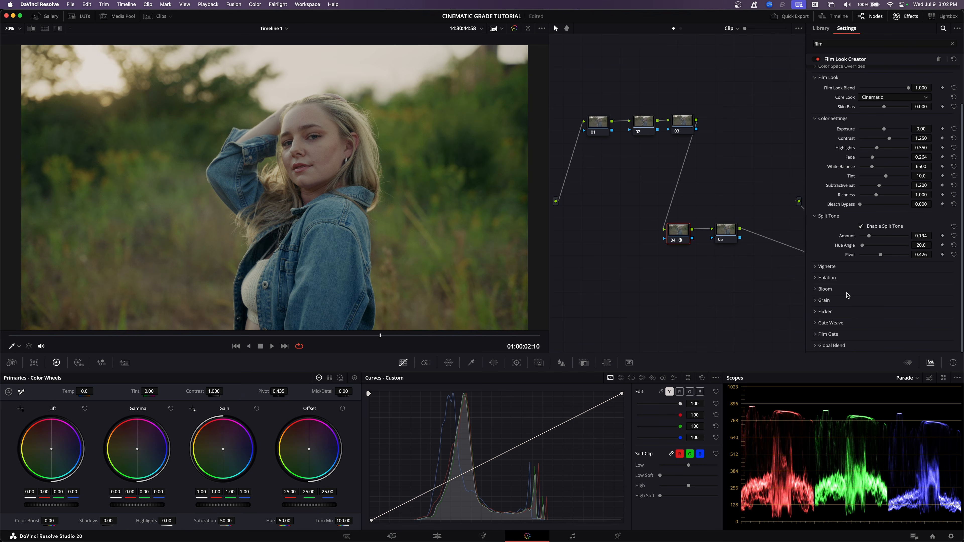
Hide the effects panel and line up nodes 04 and 05 next to each other in the node graph.
scroll(847, 296, up, 3)
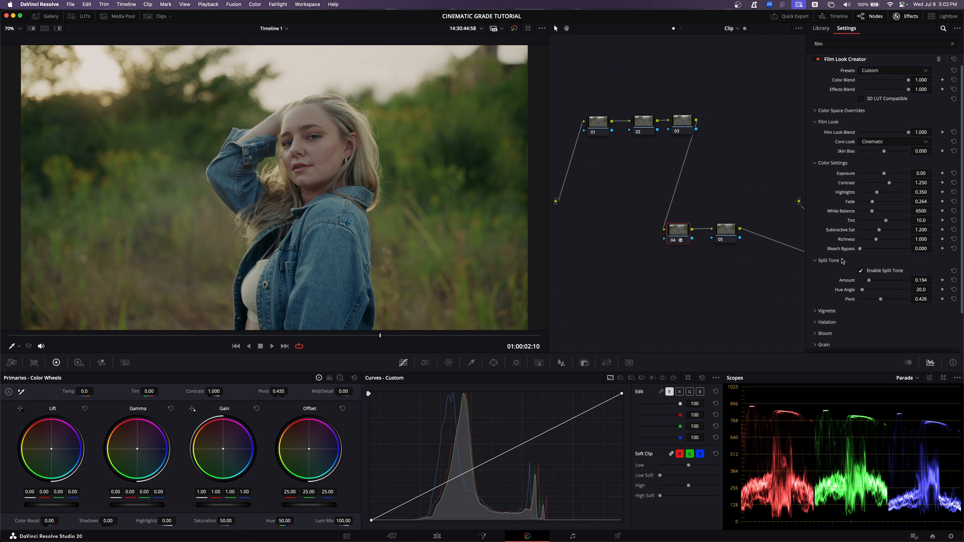
drag(680, 231, 680, 232)
click(910, 18)
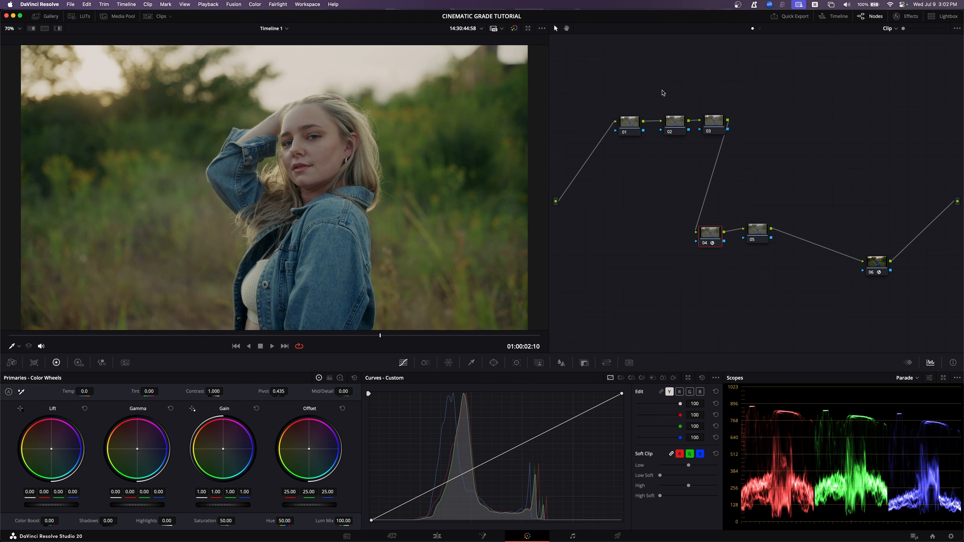
click(630, 122)
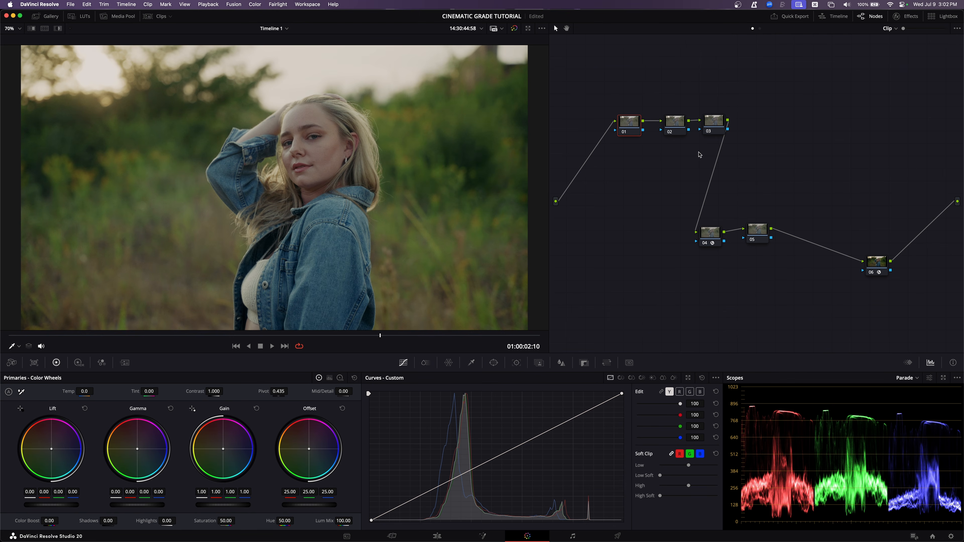
drag(753, 230, 710, 233)
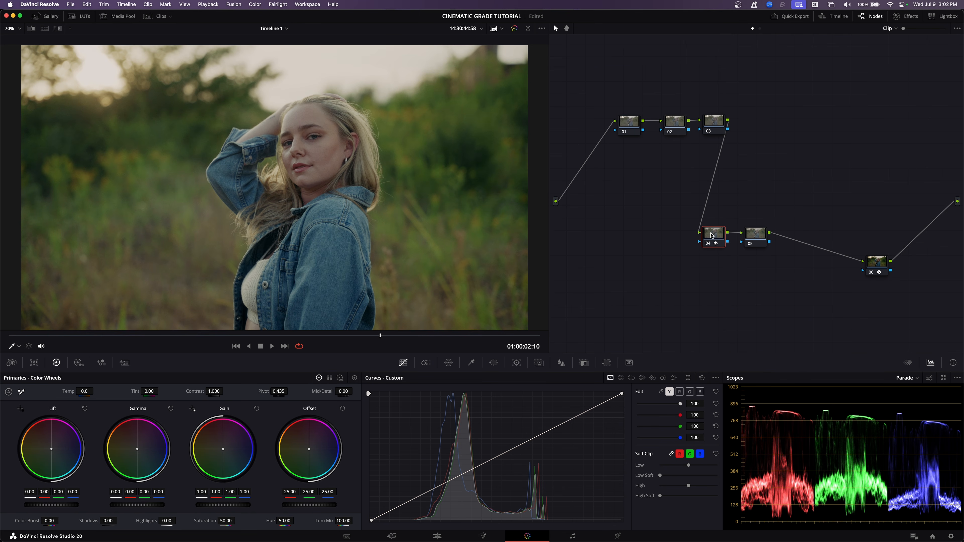
Raise the HDR Global exposure of node 01, then settle it at 0.26.
click(636, 126)
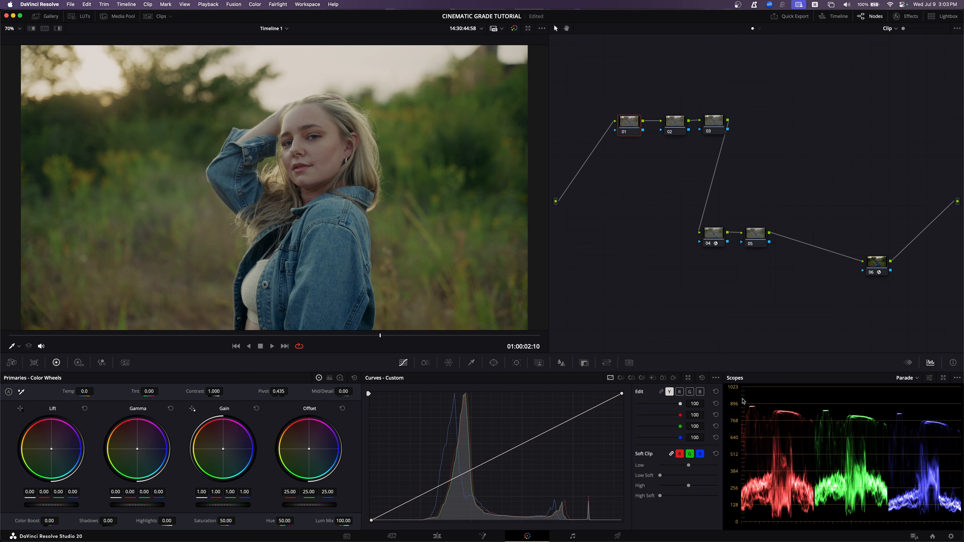
click(79, 363)
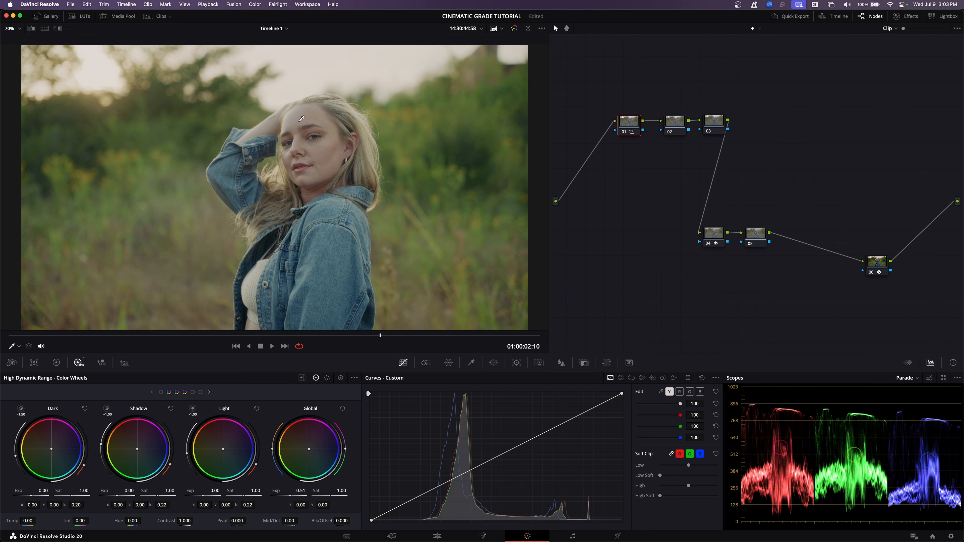
click(956, 377)
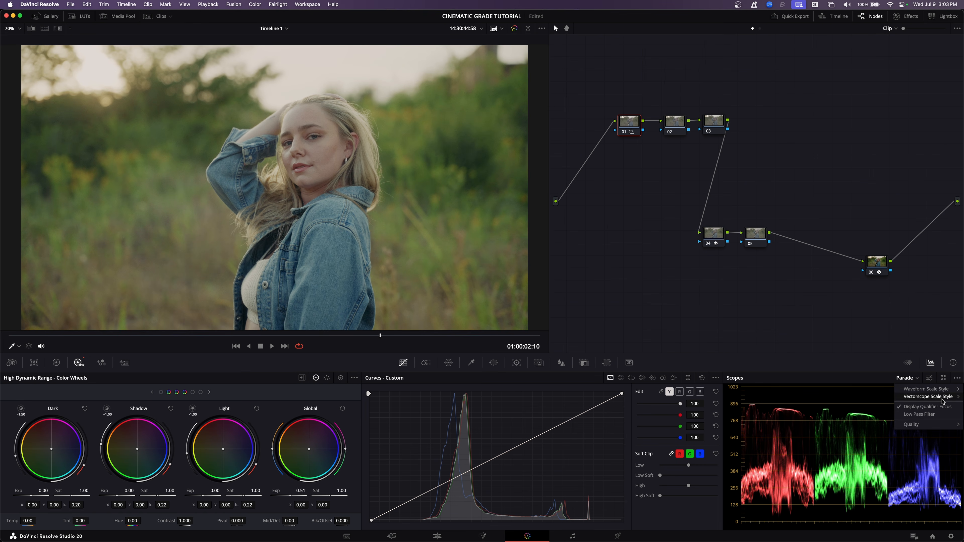
click(642, 233)
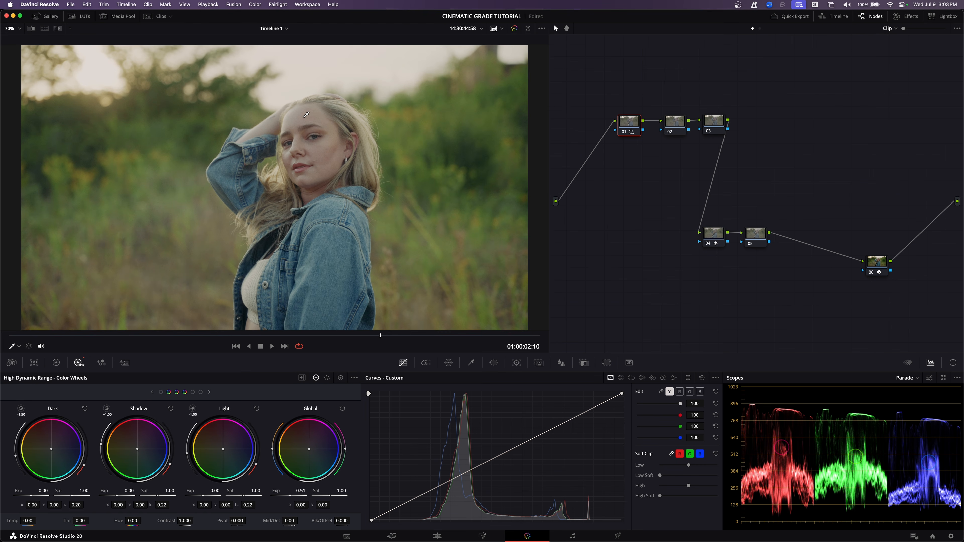
drag(300, 491, 283, 491)
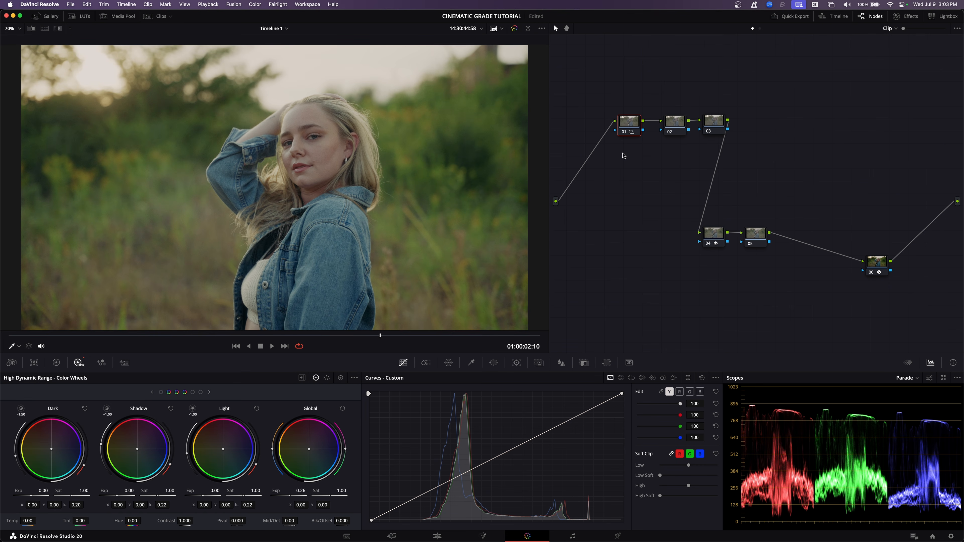
Select node 02 and turn on Editable Splines for its custom curve.
drag(675, 127, 668, 127)
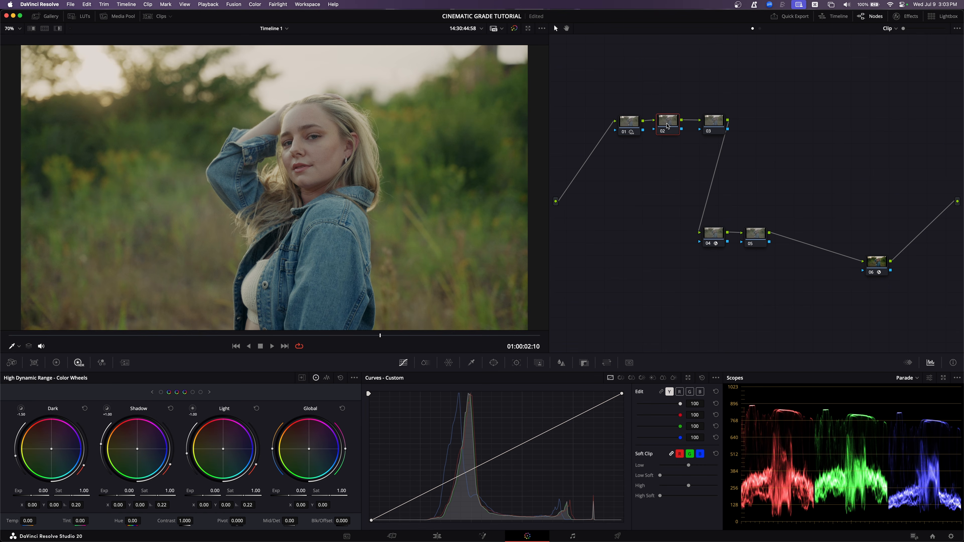
key(super+z)
key(super+z)
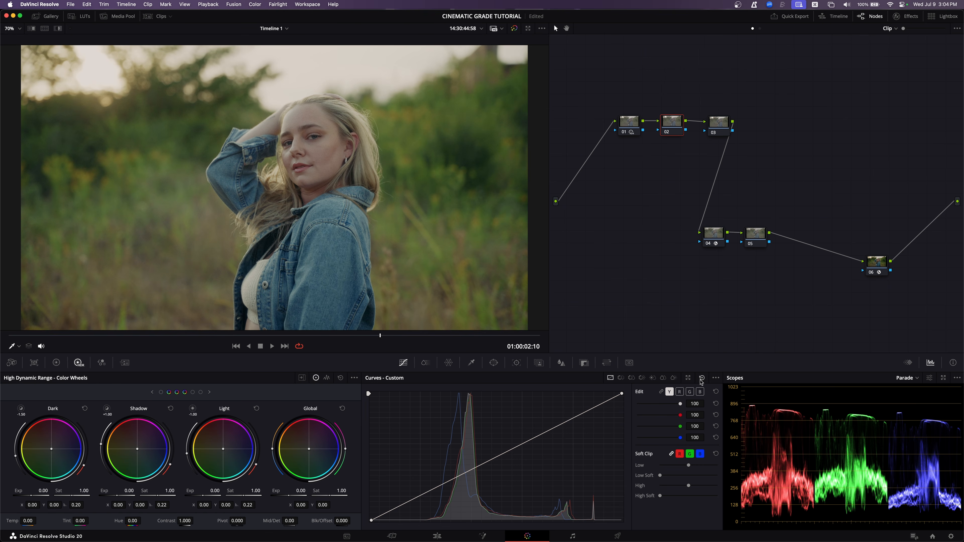
click(716, 378)
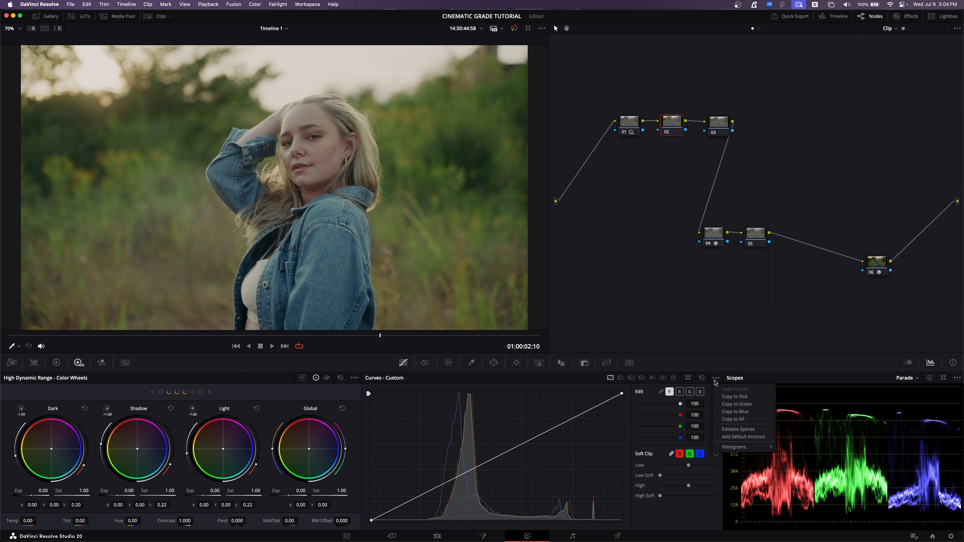
click(740, 430)
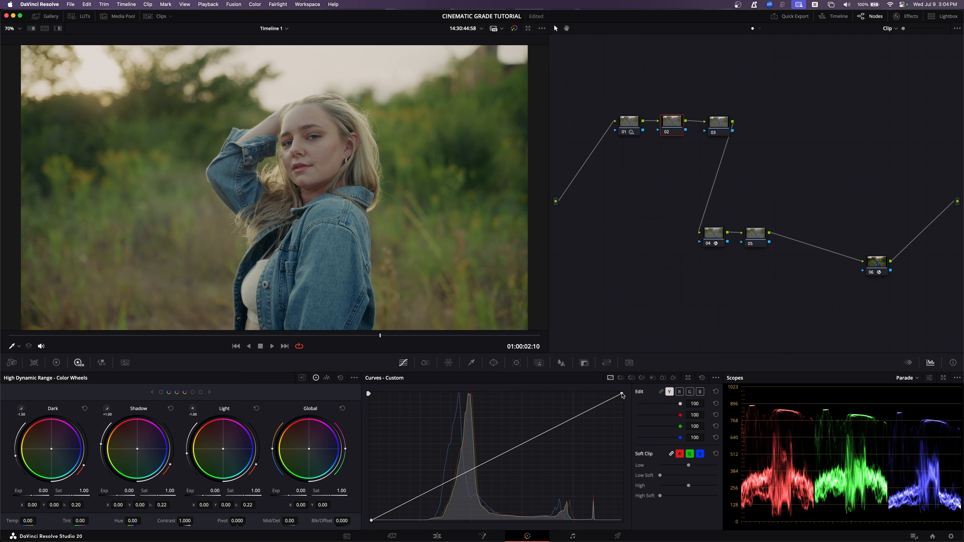
Check in the curve options that Editable Splines is enabled, with node 02 selected again.
click(716, 379)
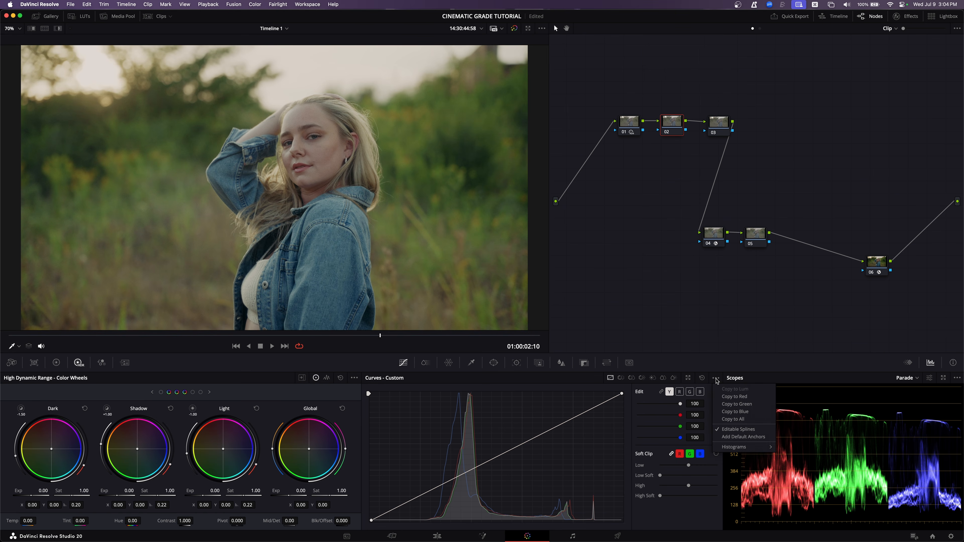
click(717, 380)
click(629, 122)
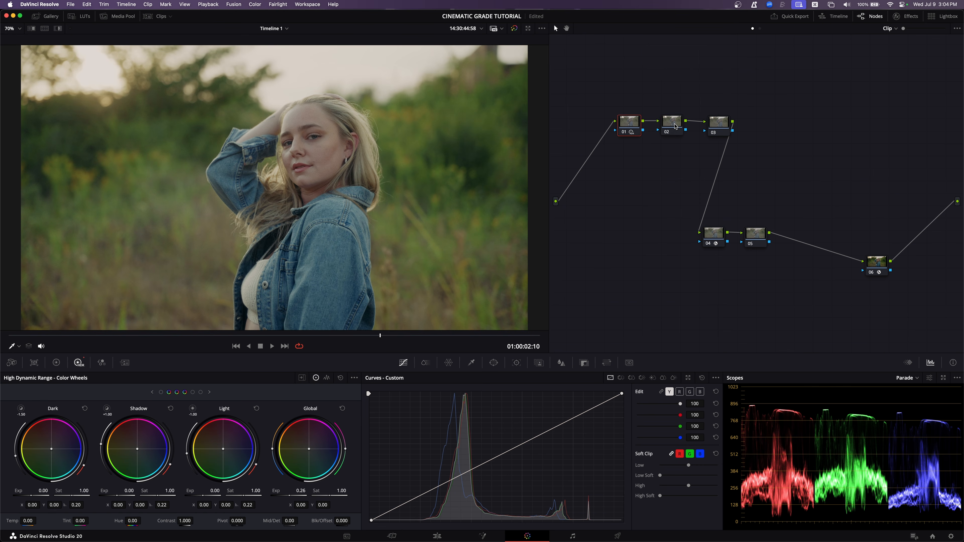
mouse_move(675, 123)
mouse_down()
mouse_move(628, 124)
mouse_move(671, 121)
mouse_up()
click(674, 121)
click(717, 379)
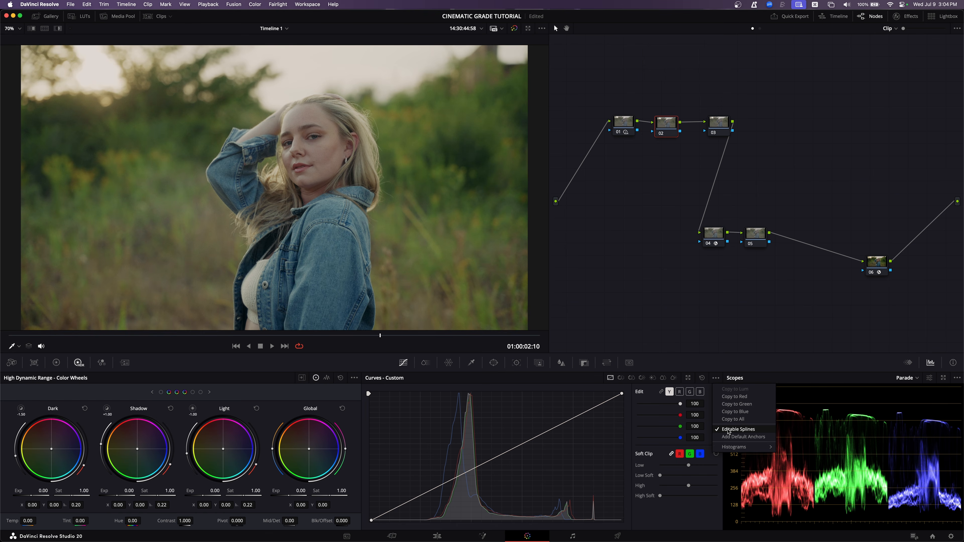
click(698, 369)
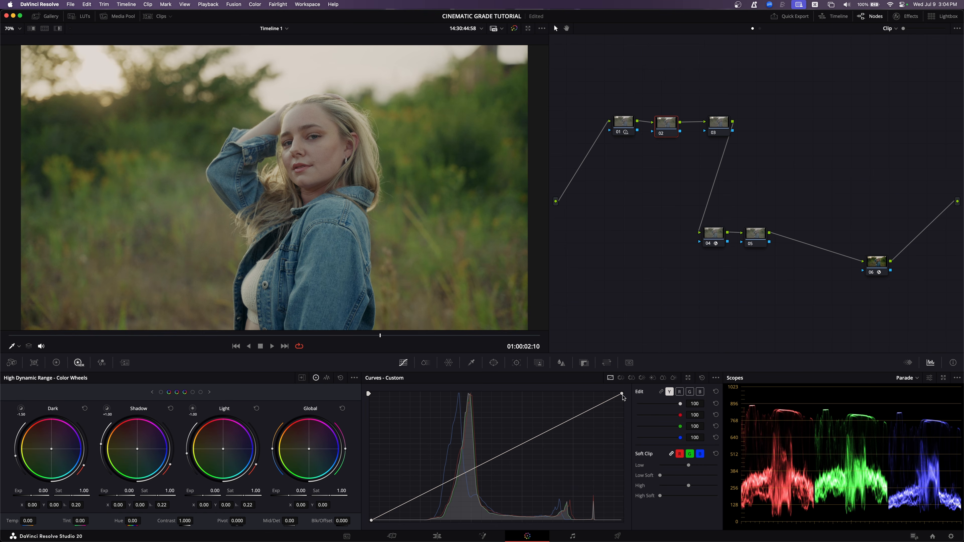
drag(622, 395, 622, 400)
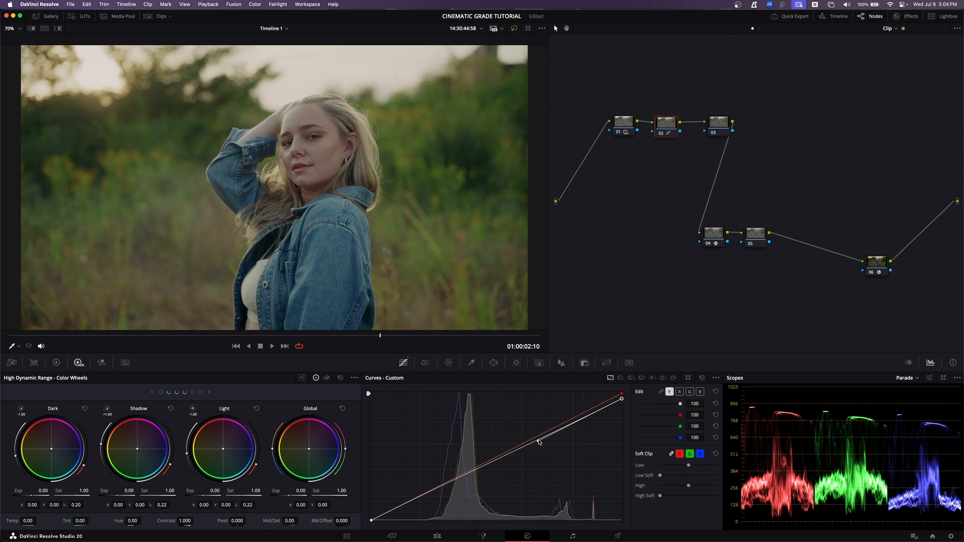
drag(539, 442, 529, 410)
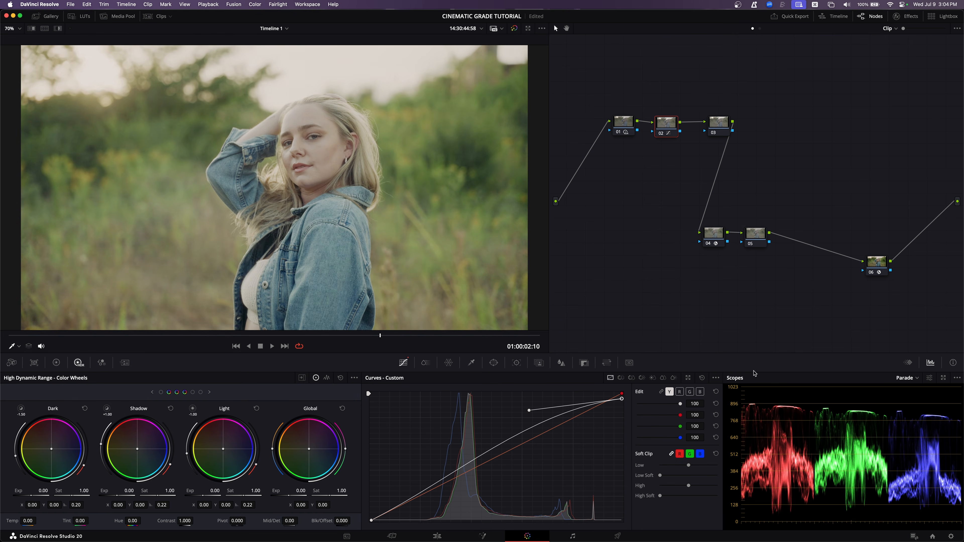
click(703, 379)
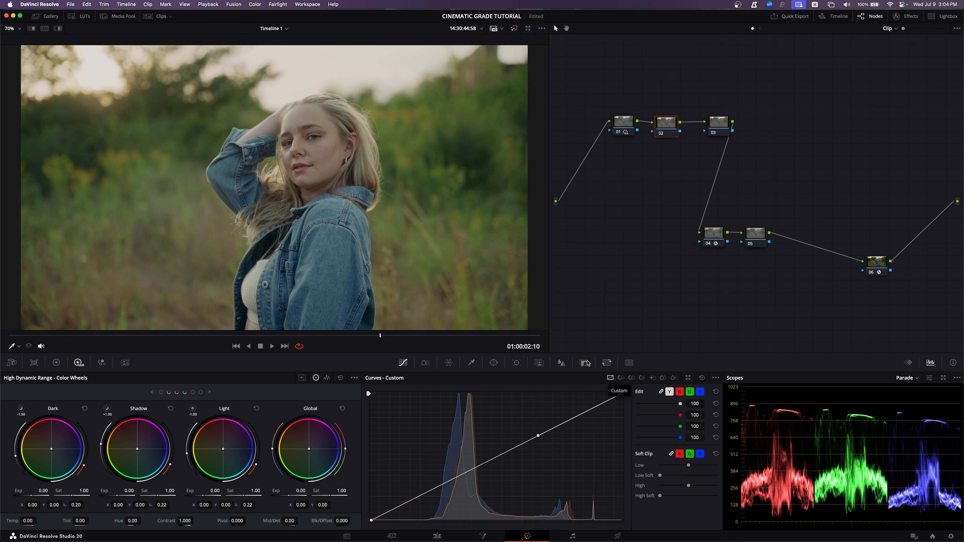
Lower the white point of node 02's linked custom curve and raise its spline handle to roll off the highlights softly.
scroll(512, 154, up, 5)
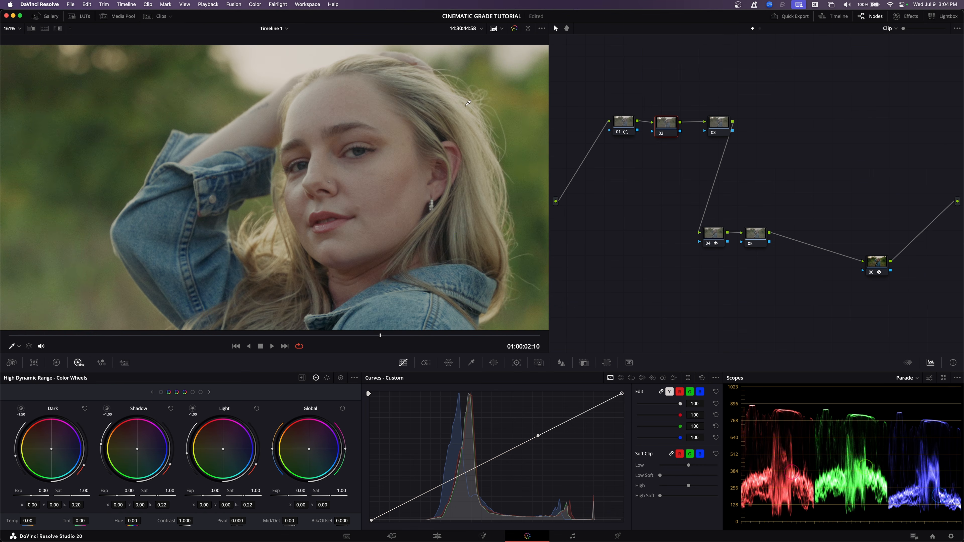
scroll(418, 148, up, 4)
scroll(358, 139, down, 6)
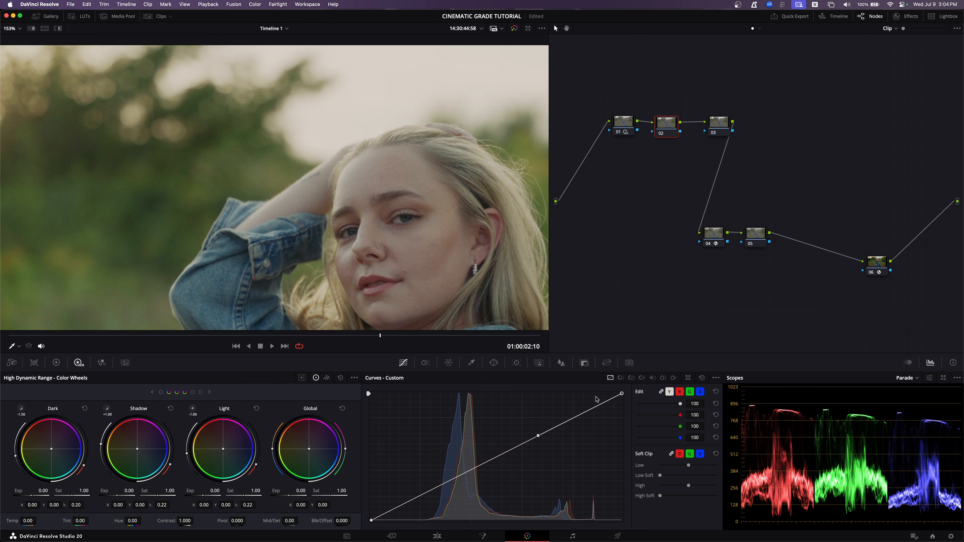
drag(621, 395, 621, 413)
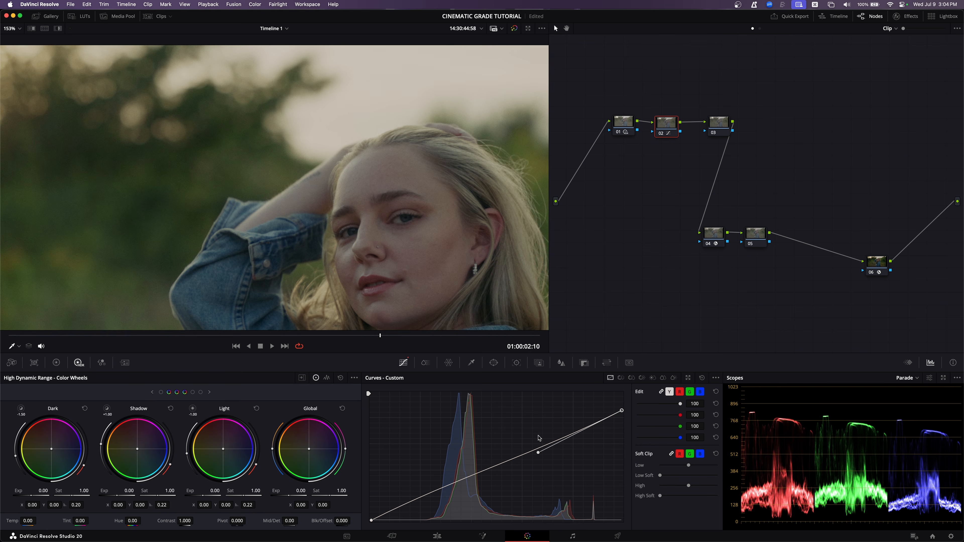
drag(539, 455, 533, 420)
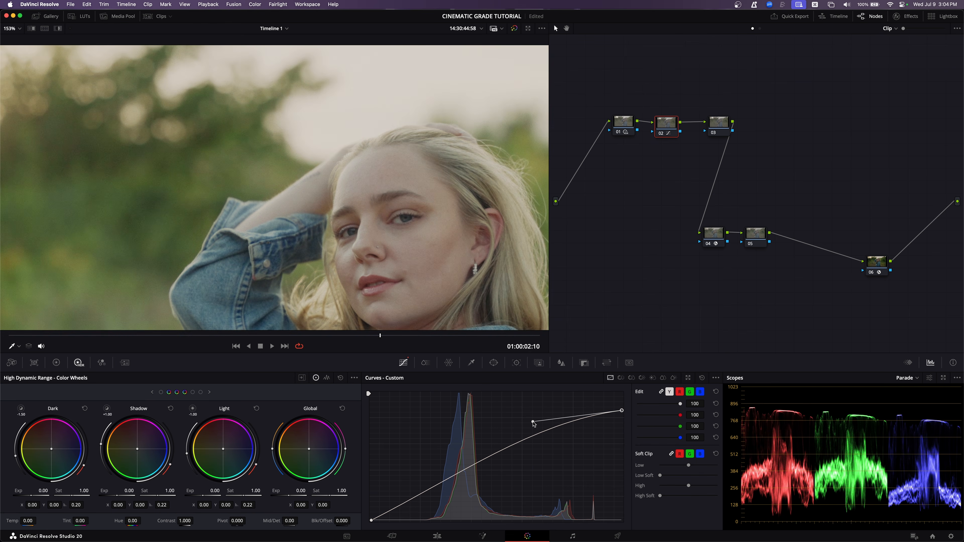
drag(622, 412, 622, 423)
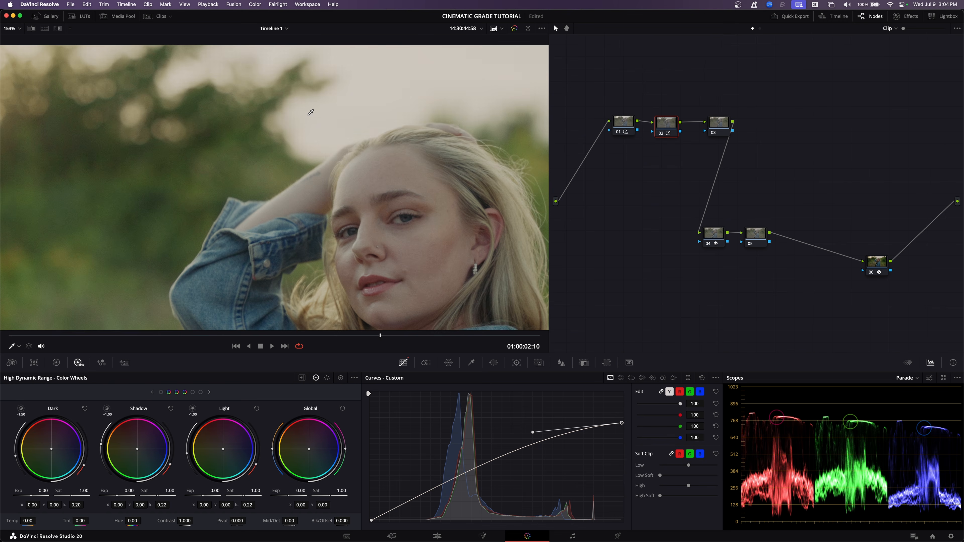
Compare the image with node 02 off and on, viewing the woman's face and the sky highlights up close.
scroll(310, 112, down, 2)
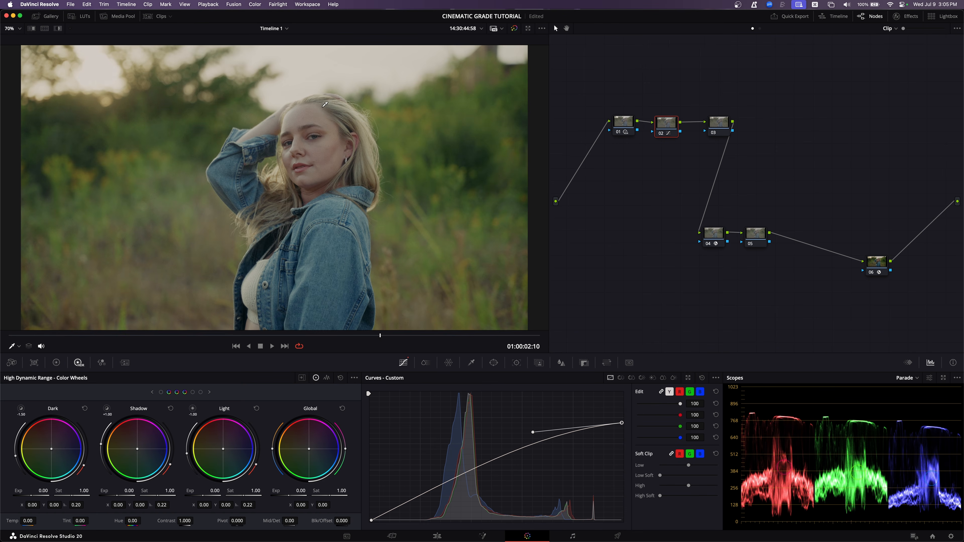
scroll(324, 104, up, 2)
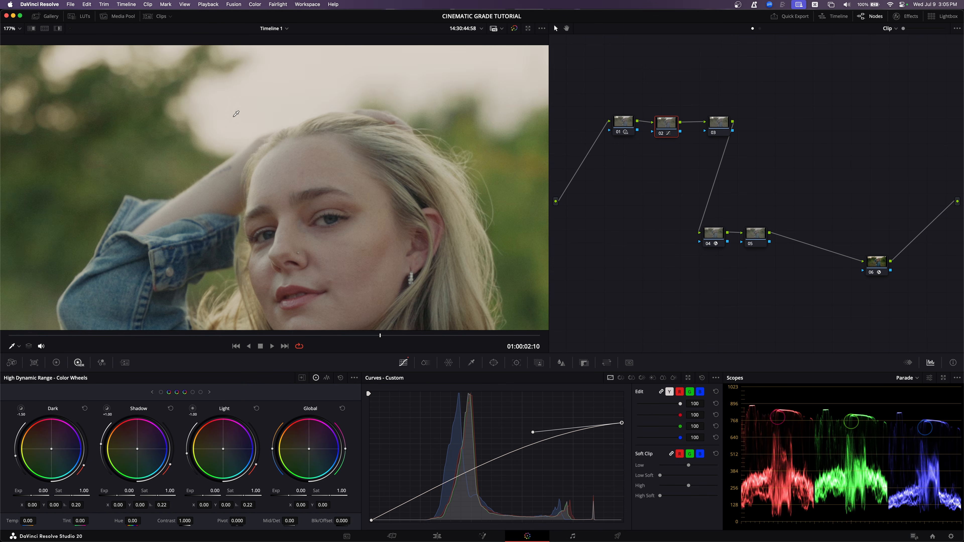
key(super+d)
key(super+d)
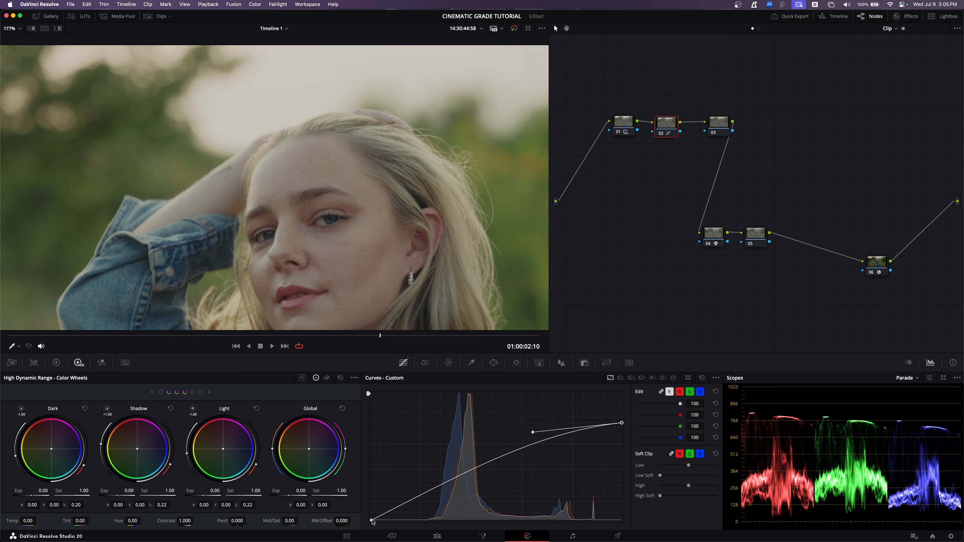
Raise the black point of node 02's custom curve slightly, then pull its shadow and highlight spline handles into a soft S-curve.
key(shift+z)
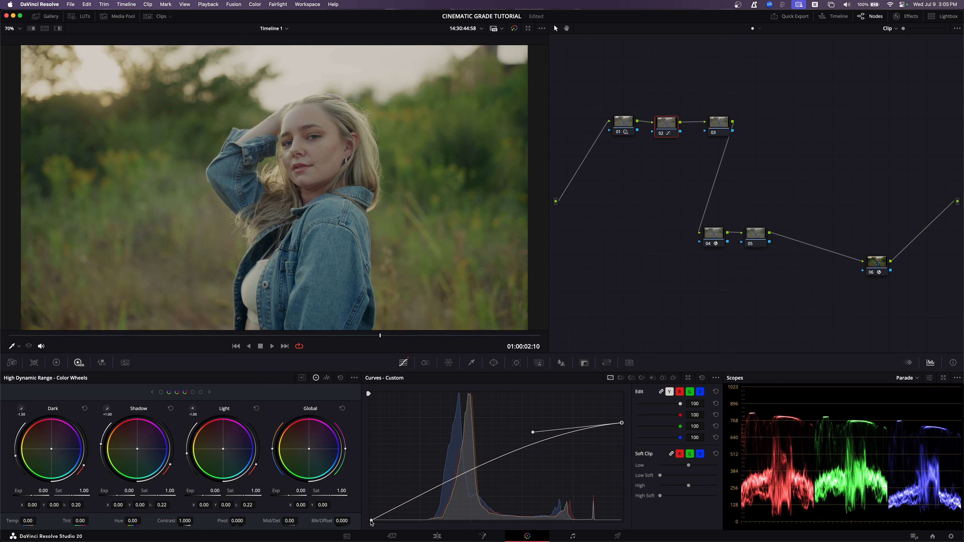
mouse_move(371, 520)
mouse_down()
mouse_move(369, 511)
mouse_move(375, 517)
mouse_up()
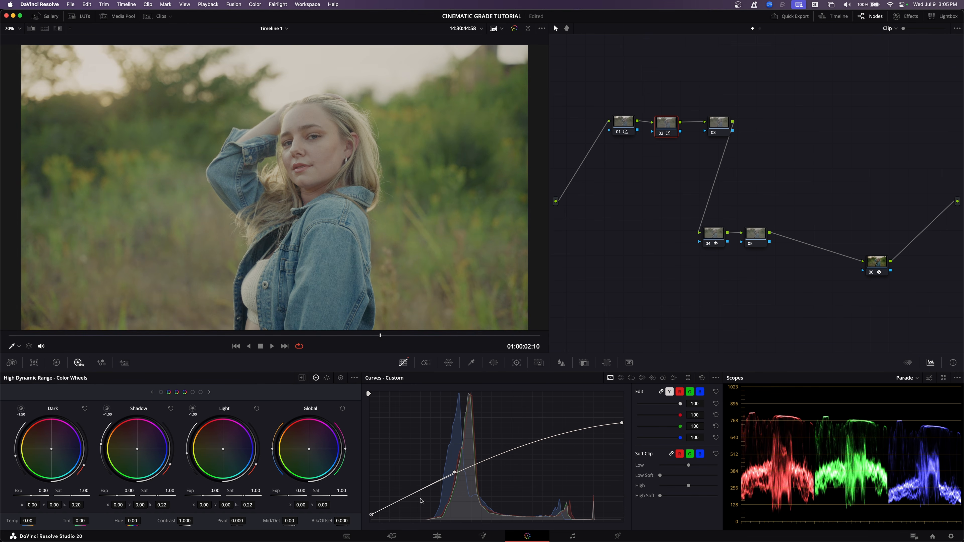
drag(456, 474, 449, 512)
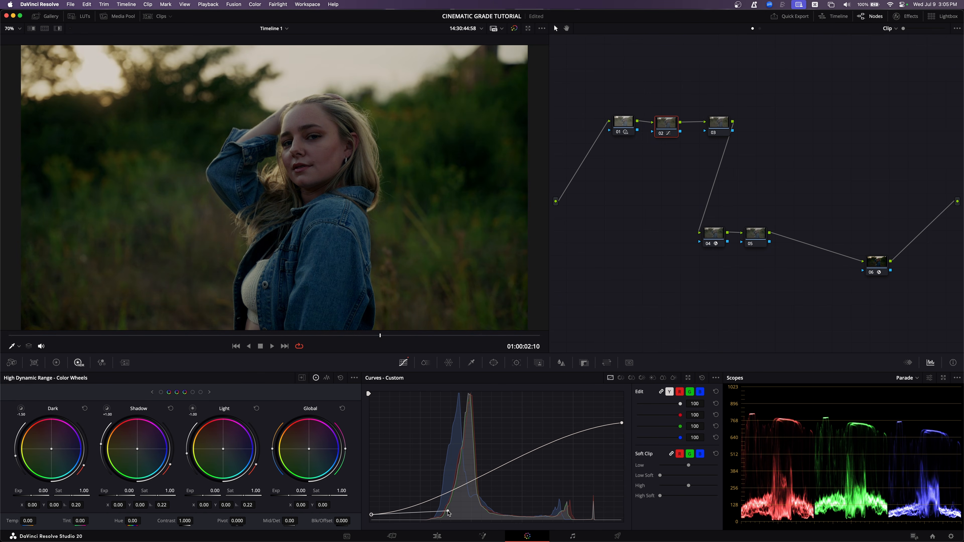
click(621, 423)
drag(533, 432, 484, 433)
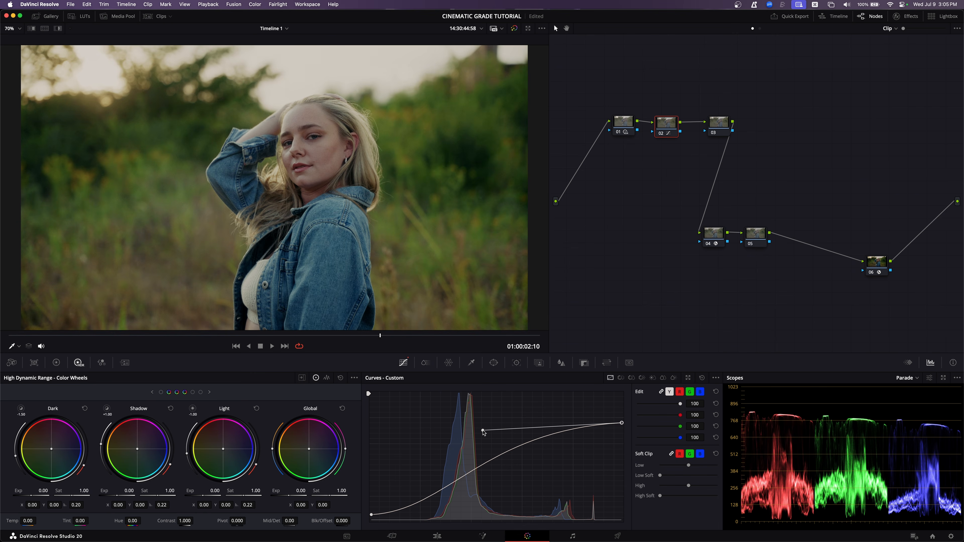
Fine-tune node 02's shadow handle, then raise the curve's white point slightly and readjust its highlight handle.
click(372, 515)
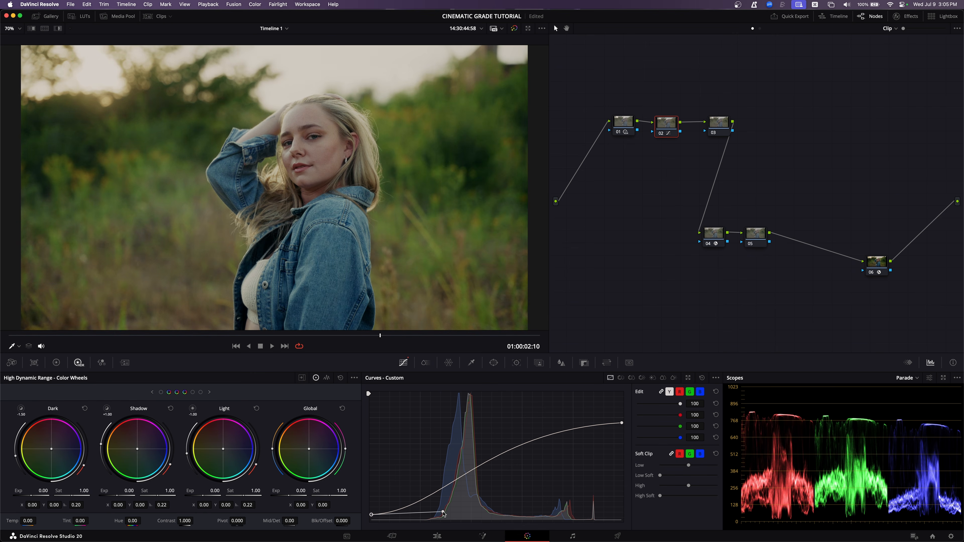
drag(443, 514, 449, 511)
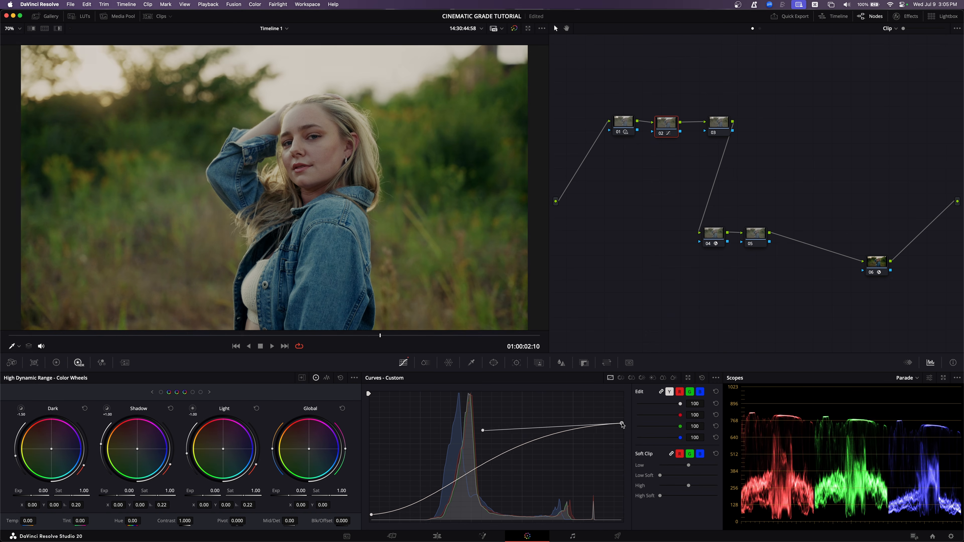
drag(621, 423, 490, 431)
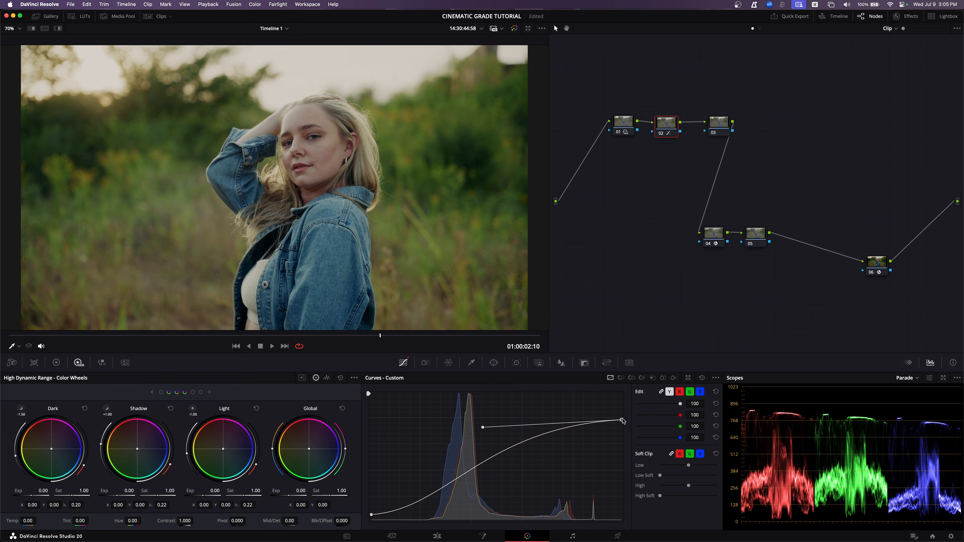
drag(622, 421, 622, 422)
mouse_move(484, 429)
mouse_down()
mouse_move(492, 436)
mouse_move(489, 429)
mouse_up()
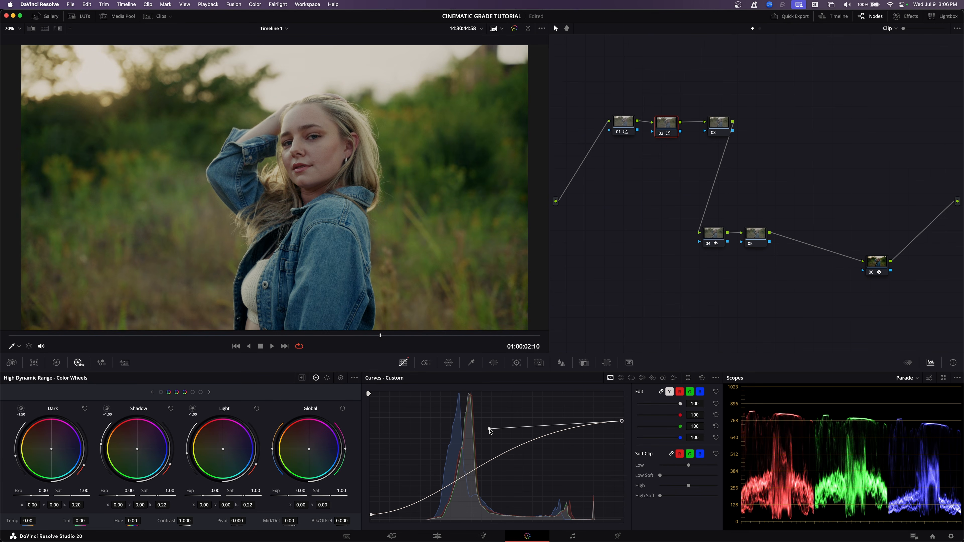
Compare the image with node 02 off and on, and lower its linked custom-curve intensity to 87.
key(super+d)
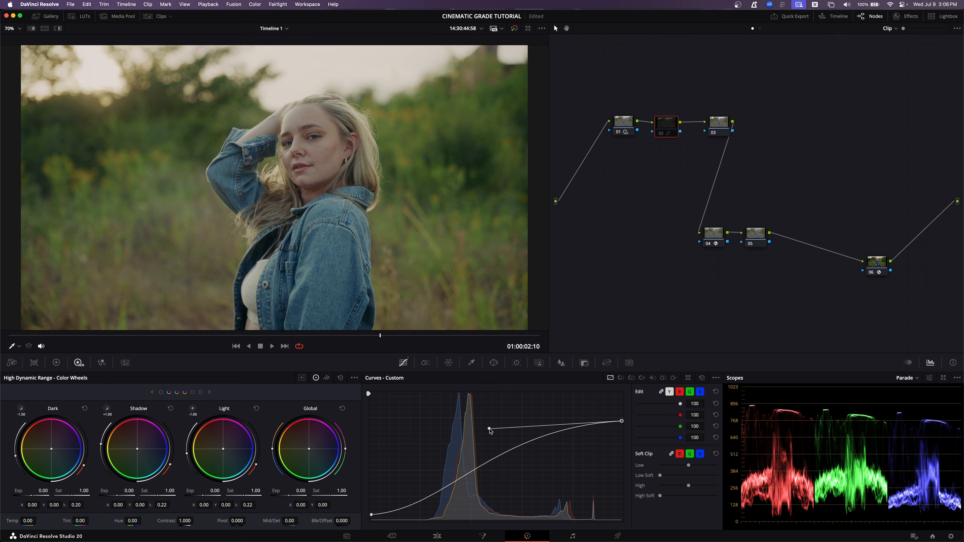
key(super+d)
key(super+d)
key(super+d)
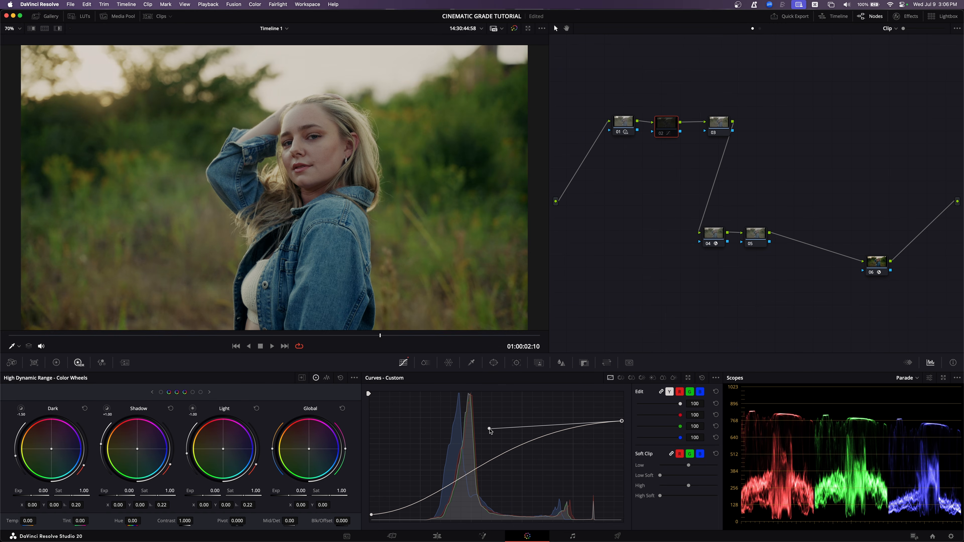
key(super+d)
key(super+d)
key(super+d)
key(super+d)
key(super+d)
key(super+d)
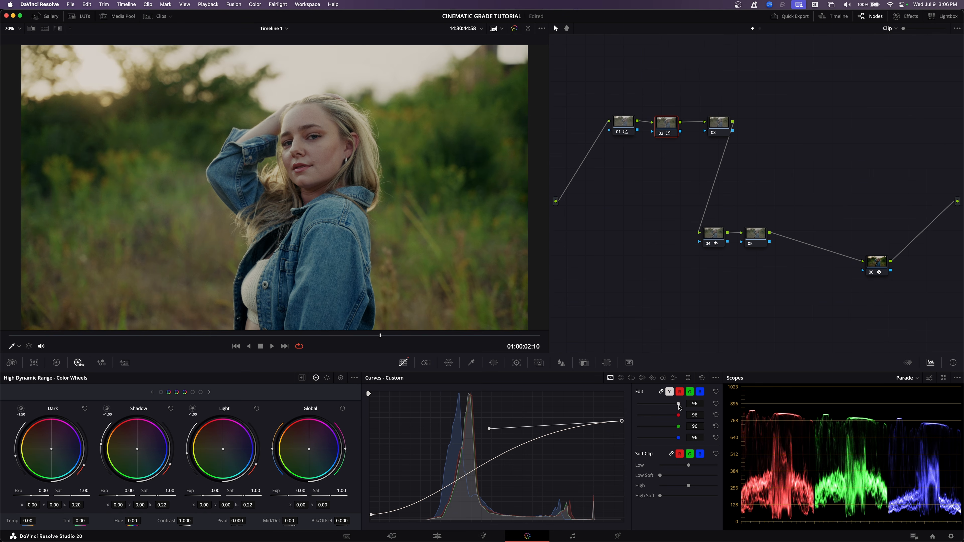
mouse_move(680, 406)
mouse_down()
mouse_move(663, 407)
mouse_move(676, 408)
mouse_up()
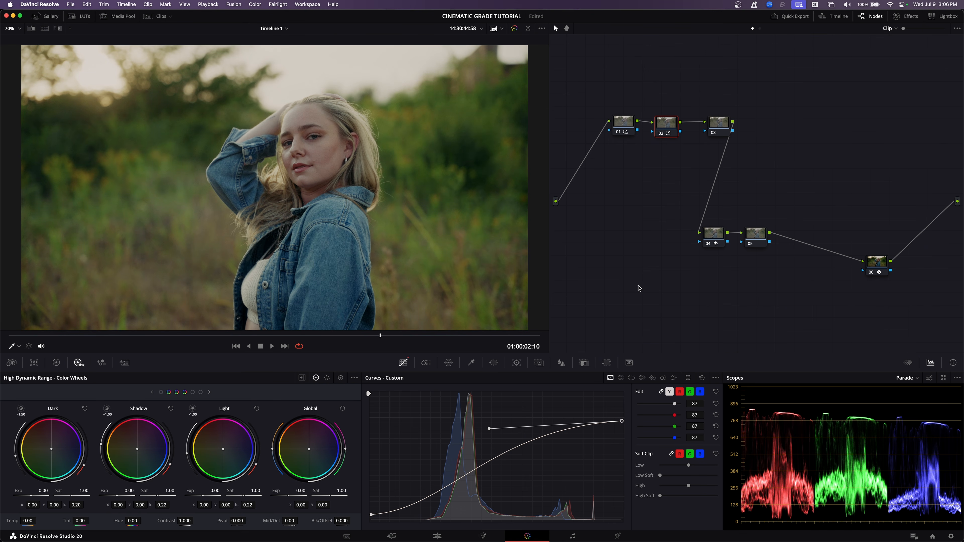
Set node 01's primary Lift to -0.01 and Gain to 1.01, and tighten the spacing of nodes 01 to 03.
drag(632, 121, 623, 125)
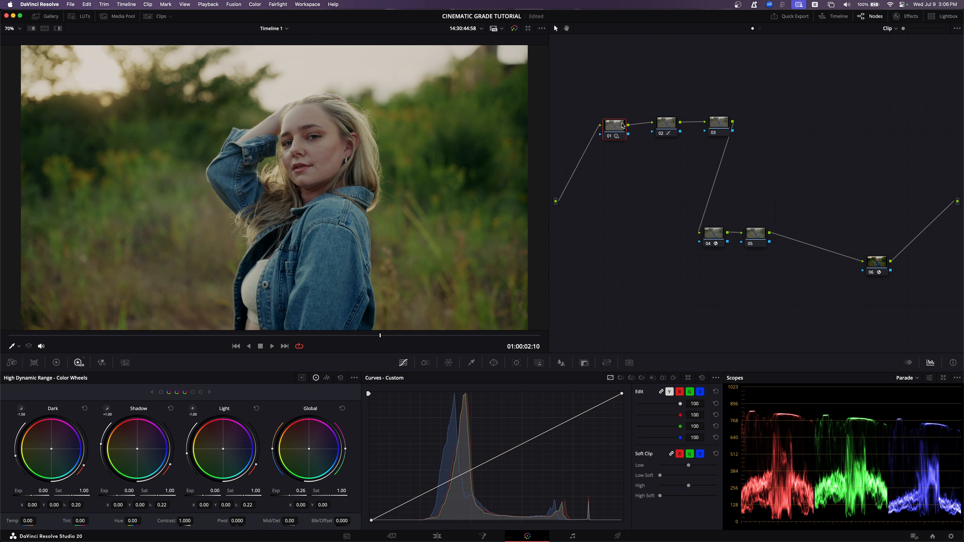
click(56, 362)
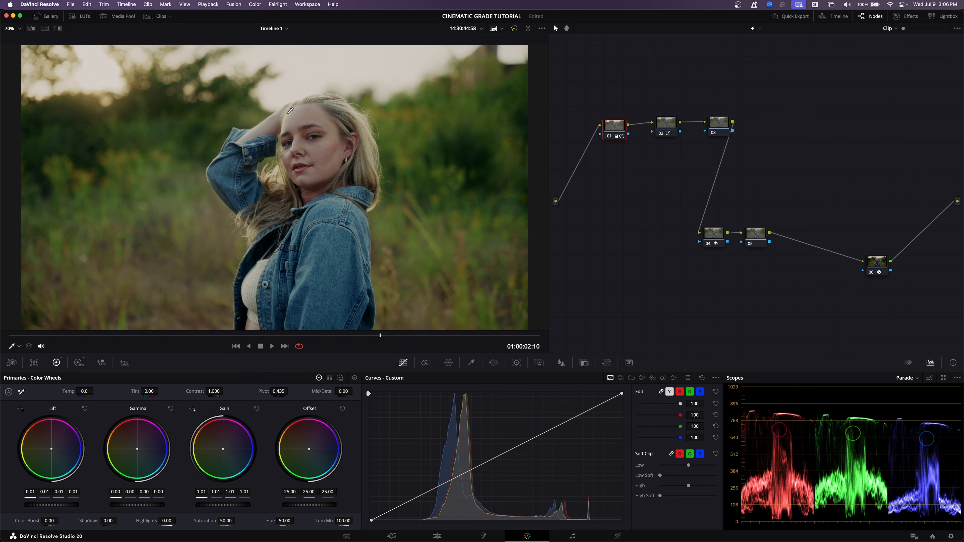
drag(667, 122, 656, 127)
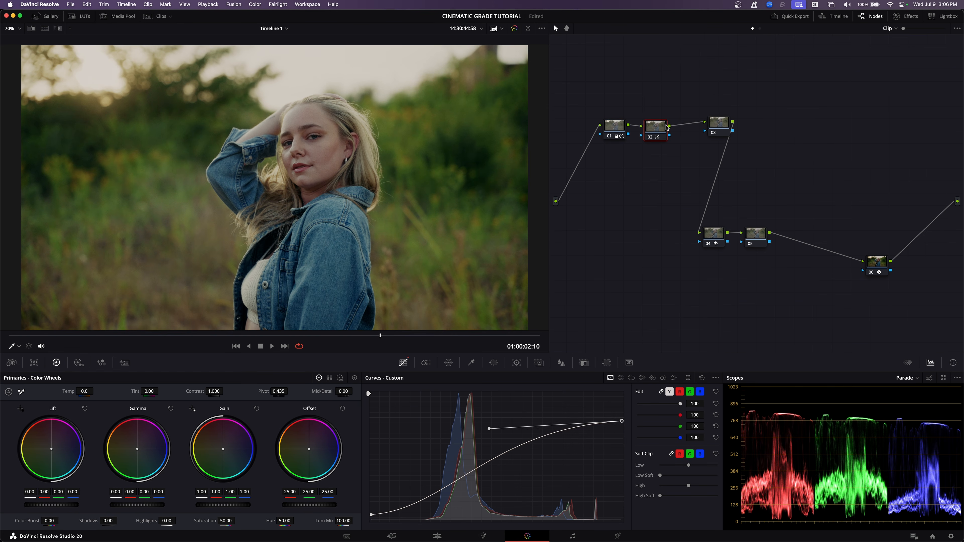
drag(719, 123, 704, 125)
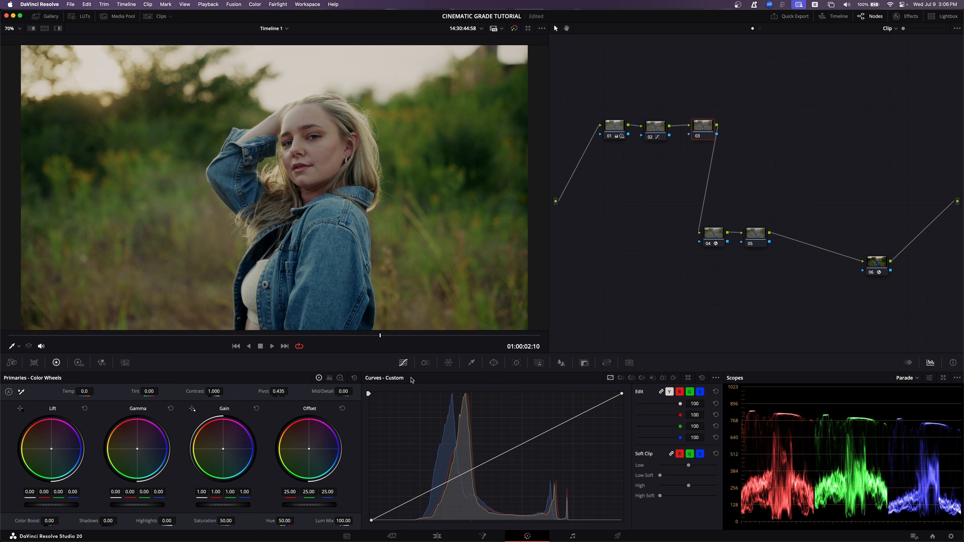
click(425, 363)
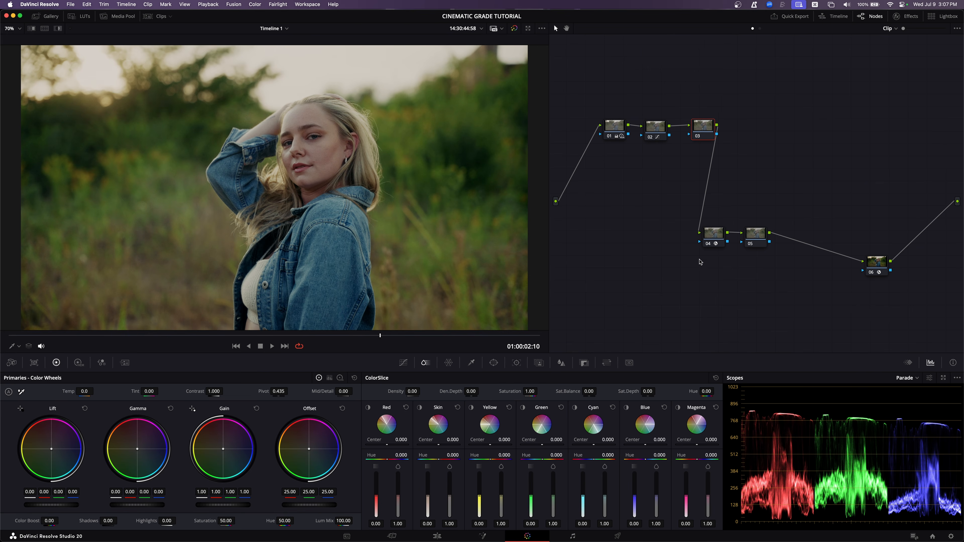
Transfer node 04's effect grade to node 05, reset node 04, and reposition both nodes lower in the graph.
click(716, 239)
drag(751, 235, 782, 256)
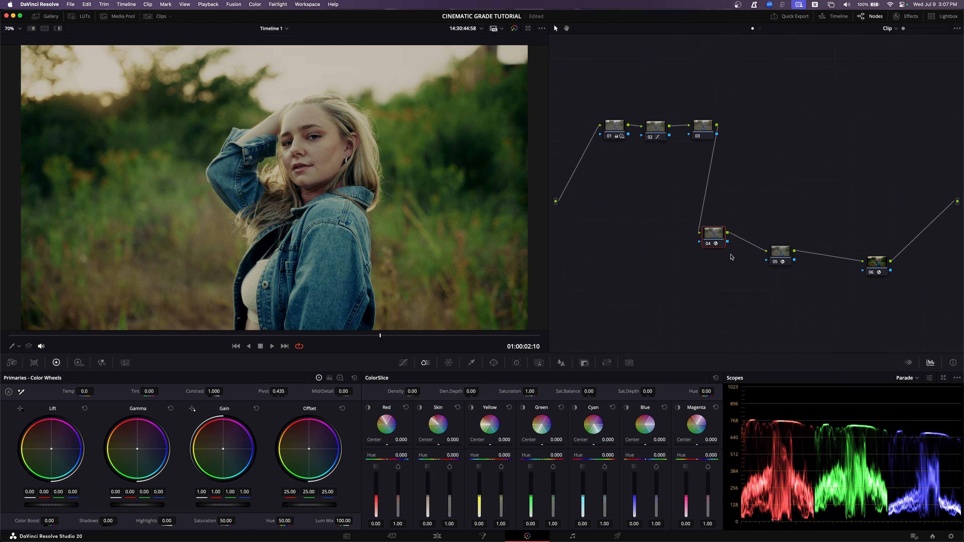
right_click(711, 230)
click(717, 262)
drag(716, 235, 732, 248)
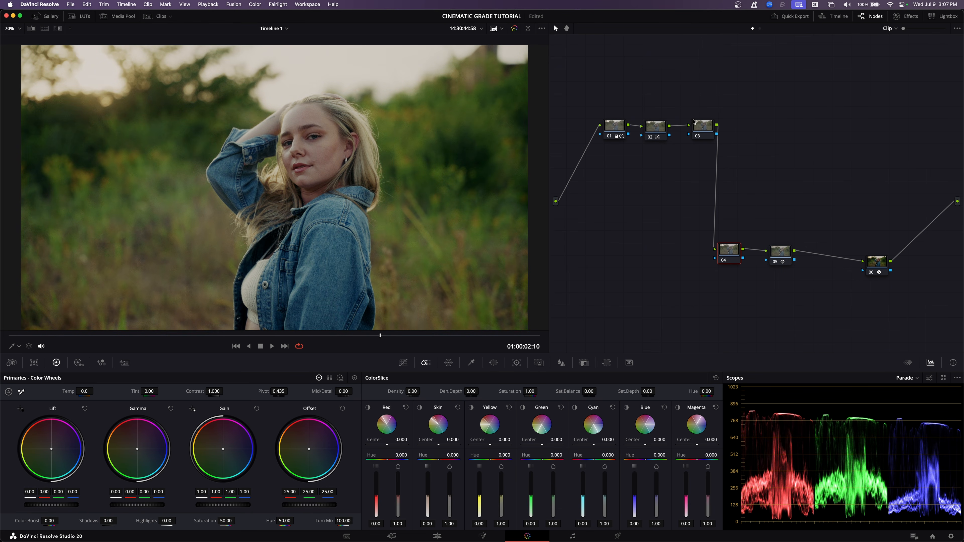
Move node 03 closer to node 02 and show the ColorSlice controls for it.
drag(707, 122, 699, 124)
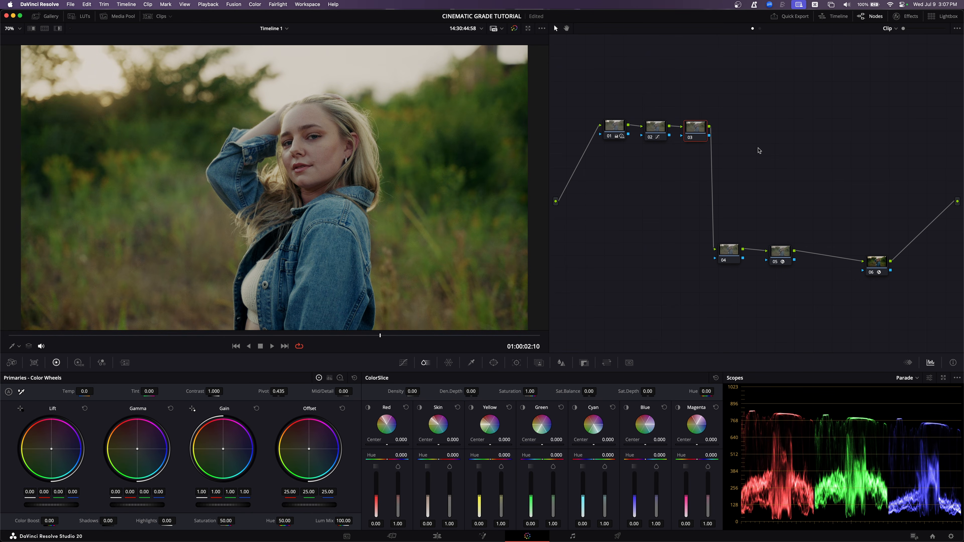
click(404, 363)
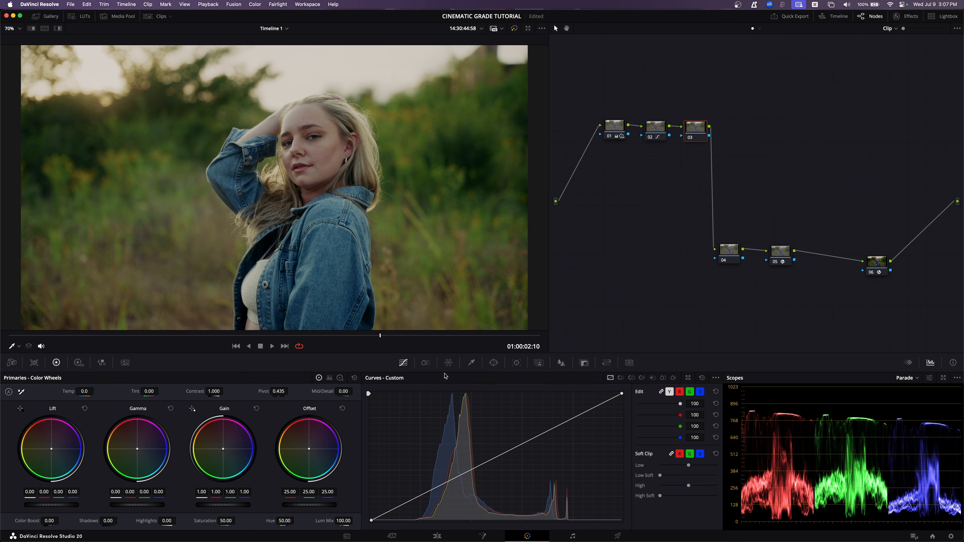
click(425, 363)
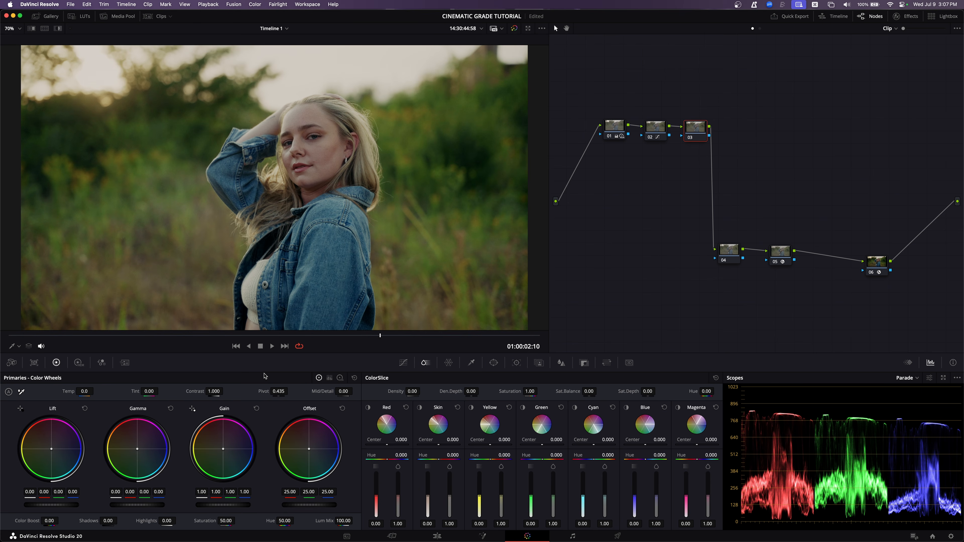
Try raising node 03's saturation with the primaries and with the HDR Global wheel, resetting each adjustment.
drag(203, 520, 237, 520)
double_click(204, 521)
click(78, 363)
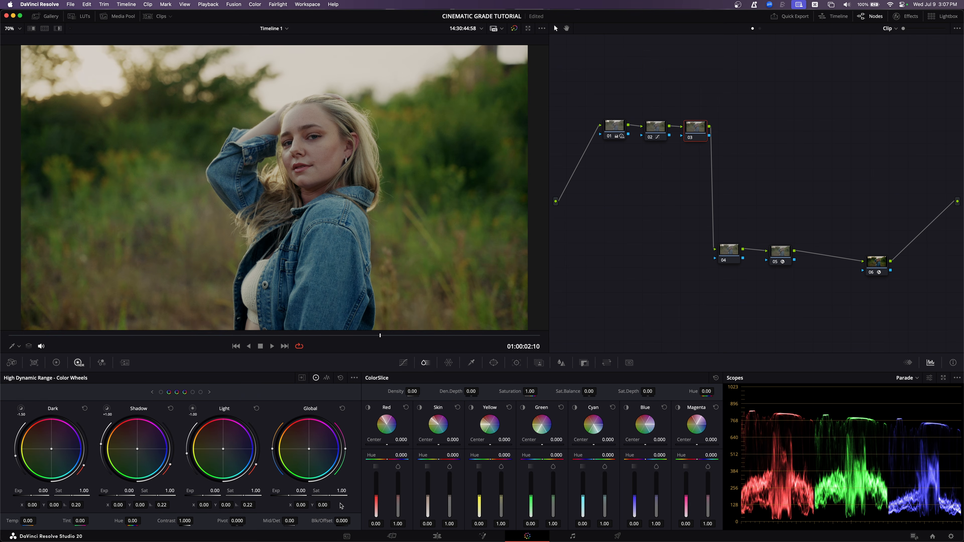
drag(342, 491, 342, 490)
click(342, 409)
click(57, 363)
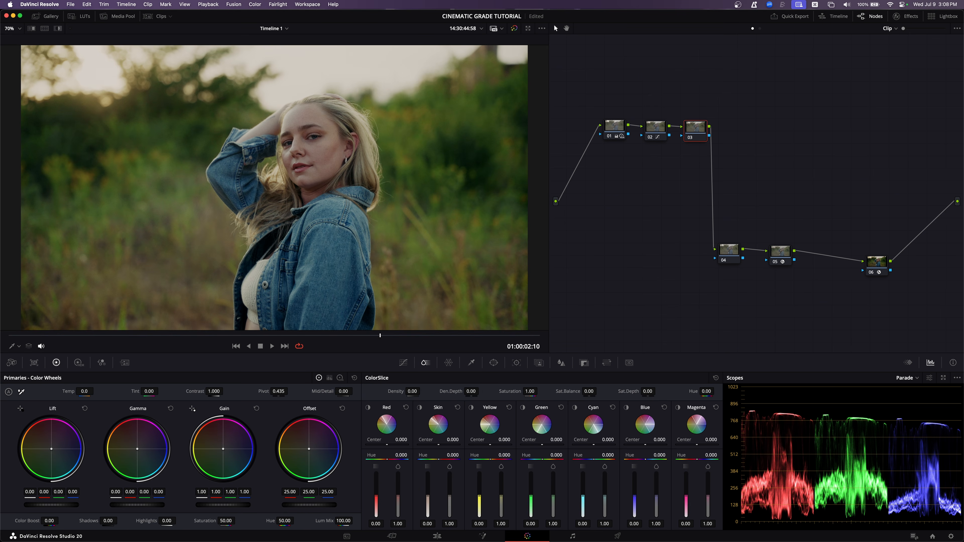
Try node 03 with ColorSlice saturation at 1.28 and with primaries saturation at 81.60, resetting both.
drag(509, 391, 531, 391)
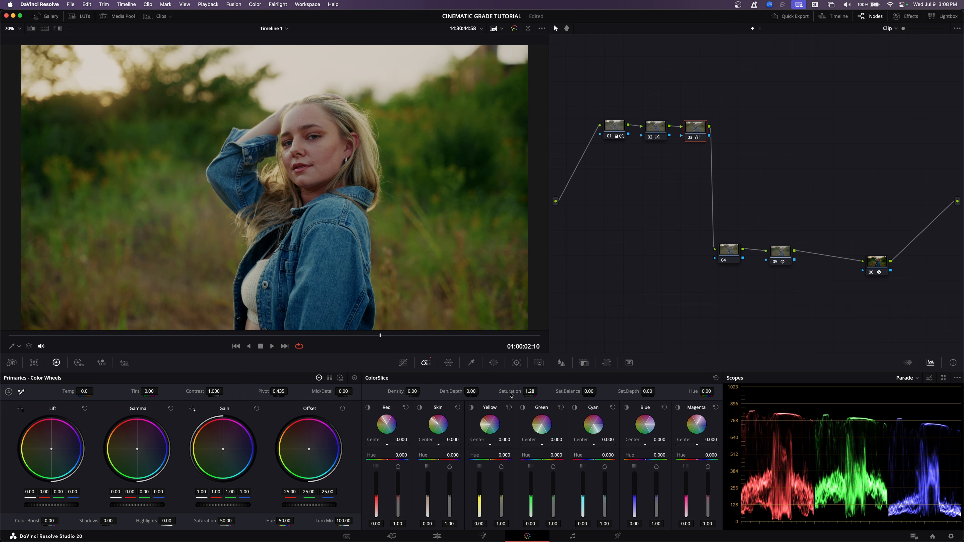
click(701, 131)
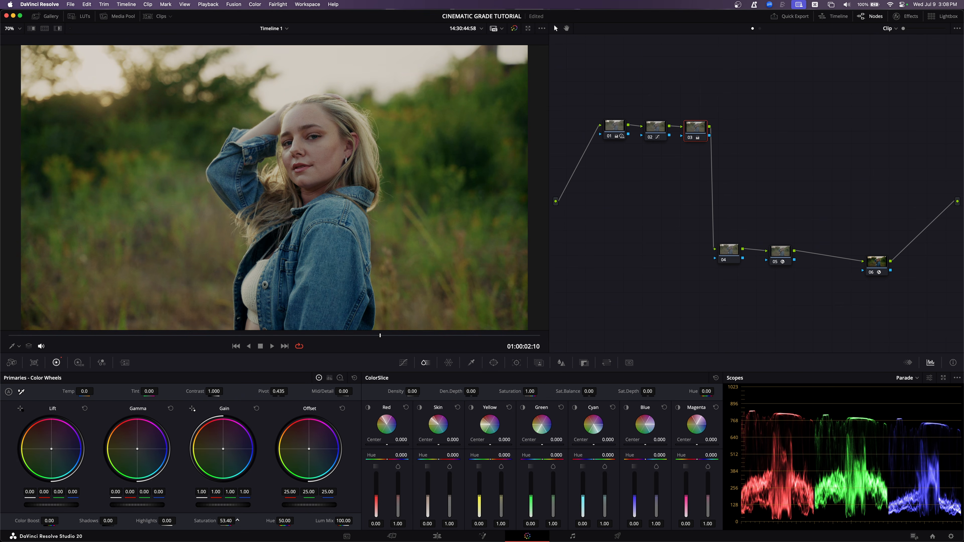
drag(226, 520, 277, 521)
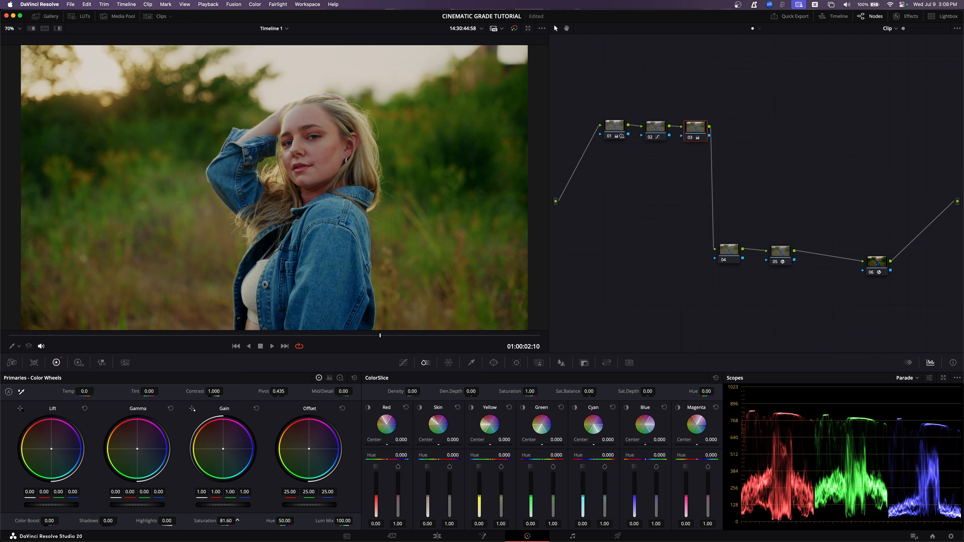
double_click(205, 521)
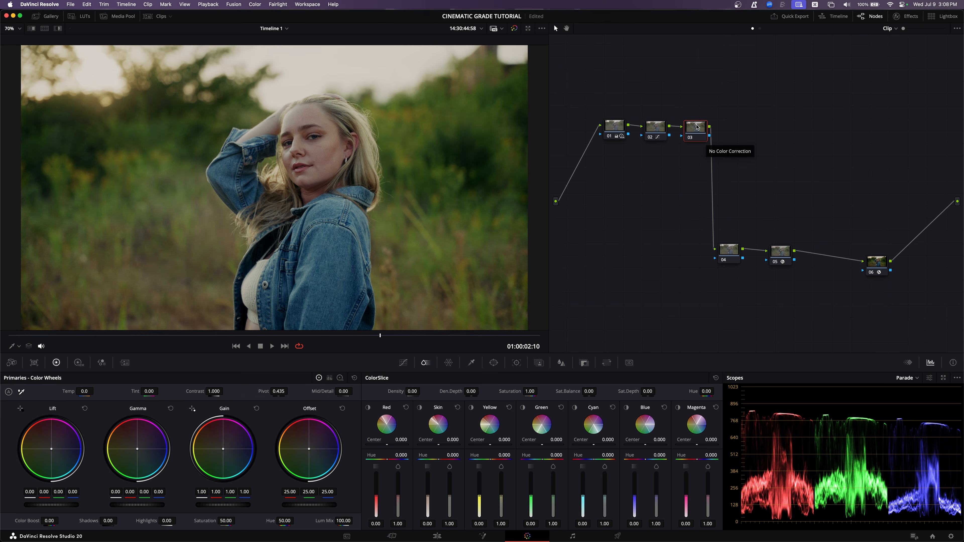
Set node 03's color space to HSV and disable Channels 1 and 3, leaving only Channel 2 enabled.
right_click(697, 127)
mouse_move(741, 238)
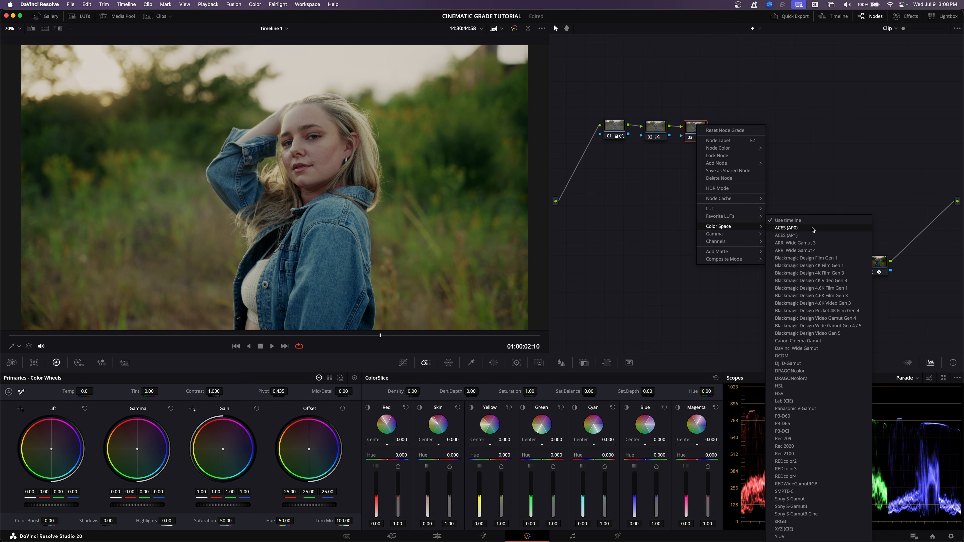
click(801, 393)
right_click(695, 133)
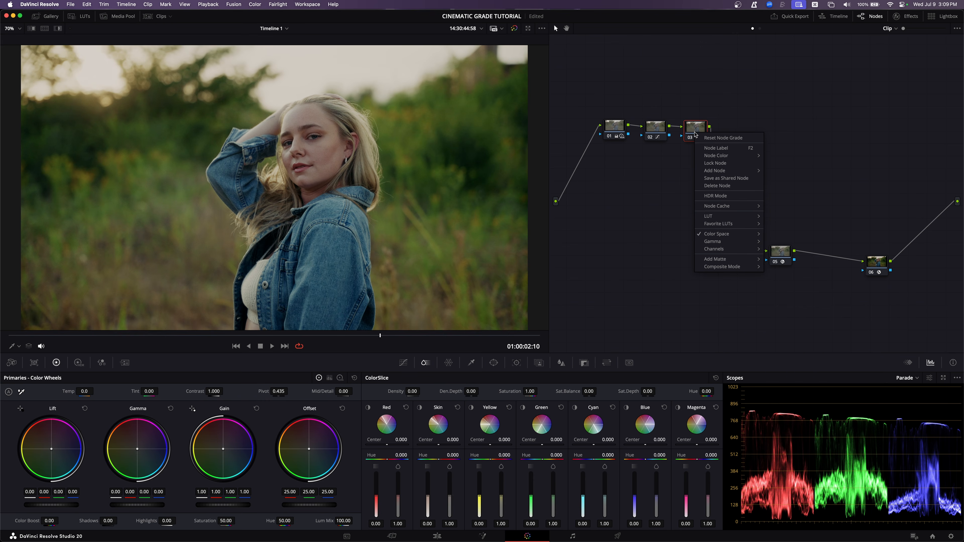
click(784, 249)
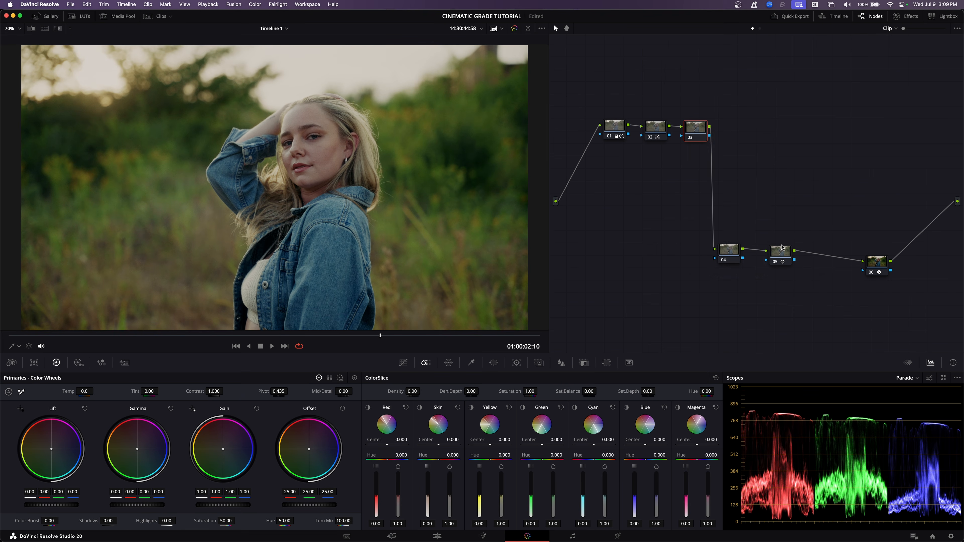
right_click(695, 134)
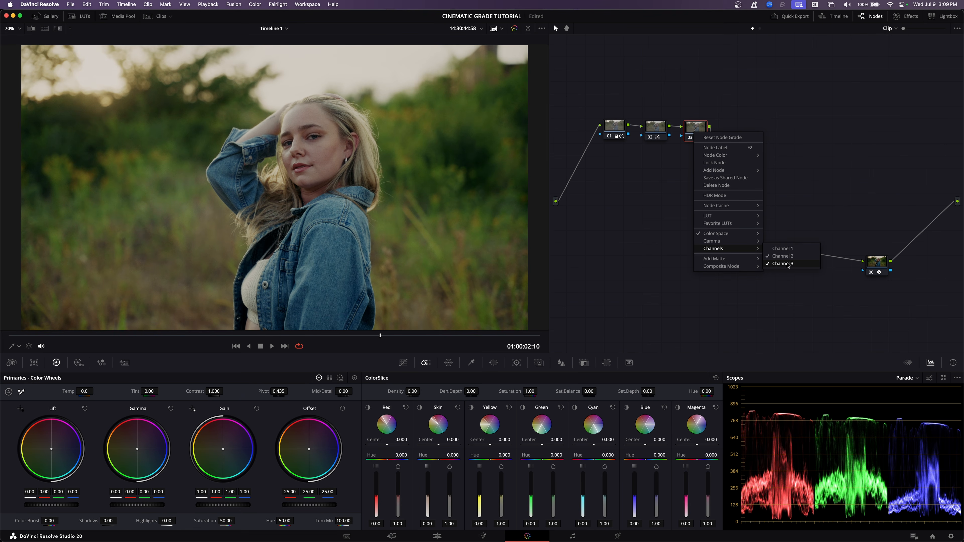
click(788, 264)
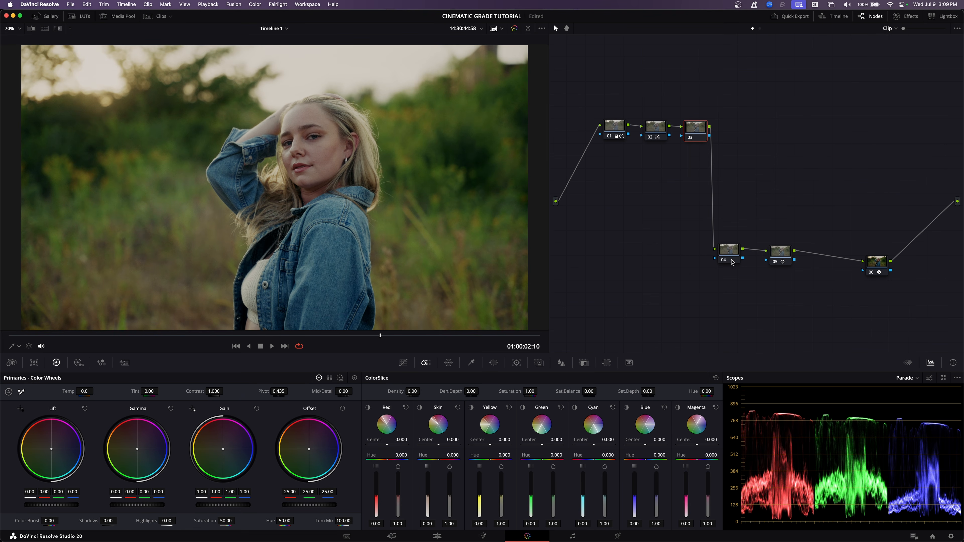
Raise the primary Gamma of node 03 to 0.04 to increase the image's saturation.
drag(697, 130, 698, 130)
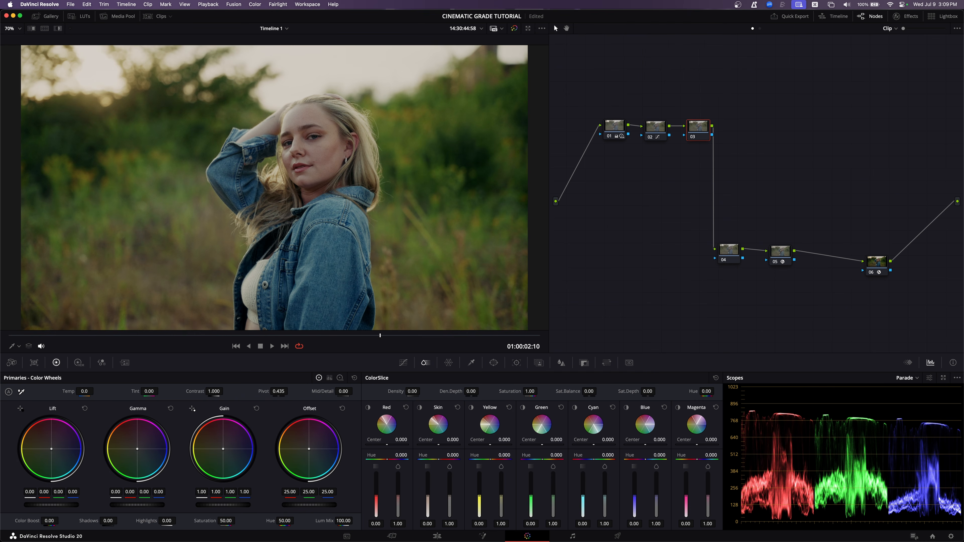
drag(137, 505, 147, 505)
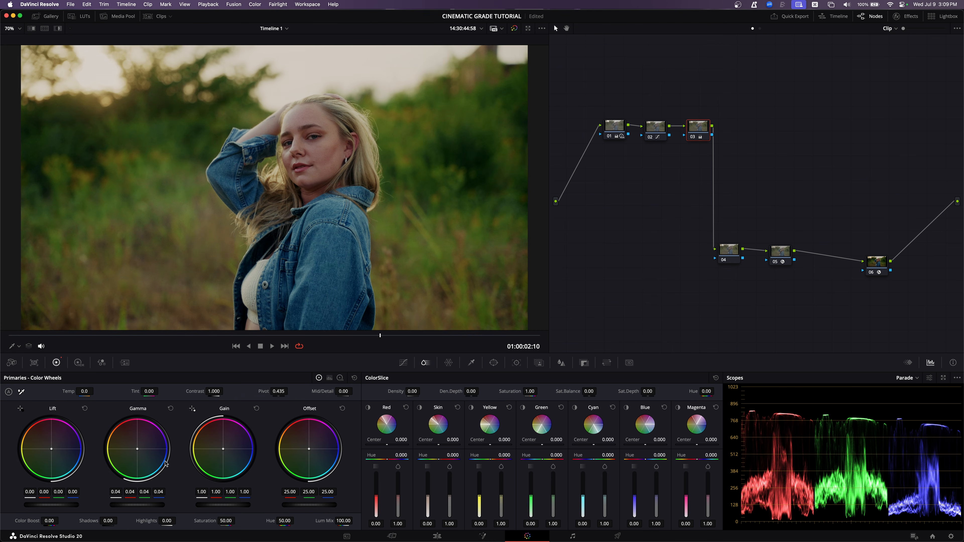
Try boosting node 03's saturation with the primary Gamma at 0.16 and with the ColorSlice saturation, resetting both adjustments.
drag(137, 504, 163, 505)
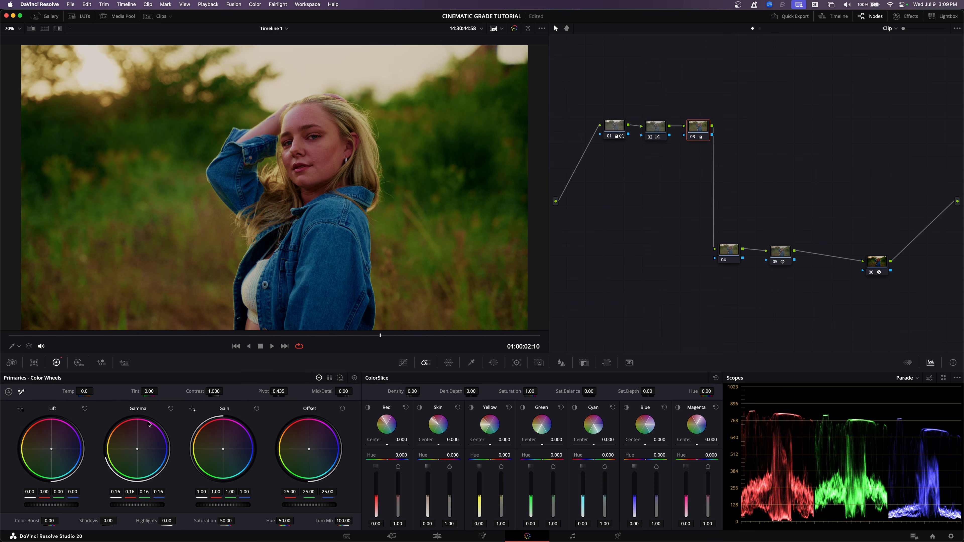
click(170, 408)
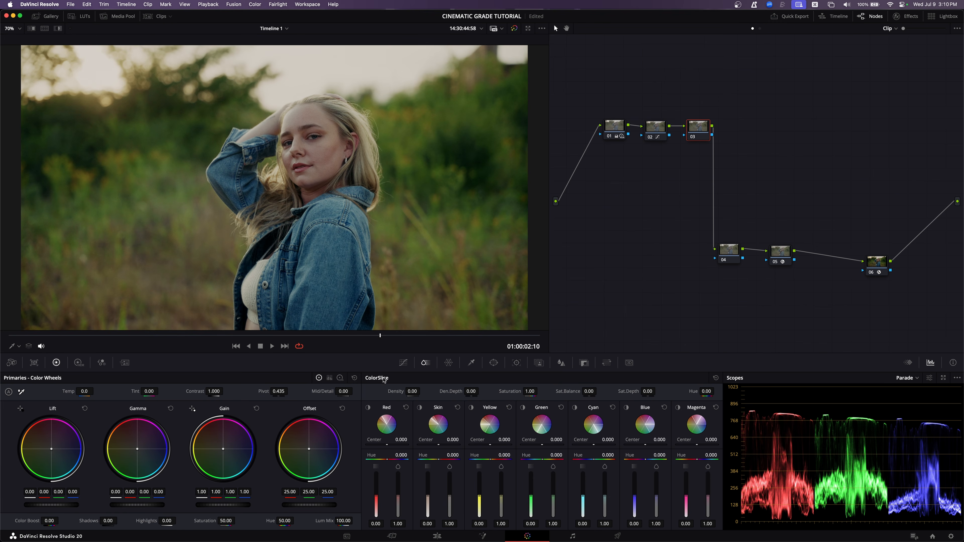
click(404, 362)
click(425, 362)
mouse_move(530, 391)
mouse_down()
mouse_move(539, 392)
mouse_move(522, 391)
mouse_up()
double_click(509, 391)
right_click(700, 130)
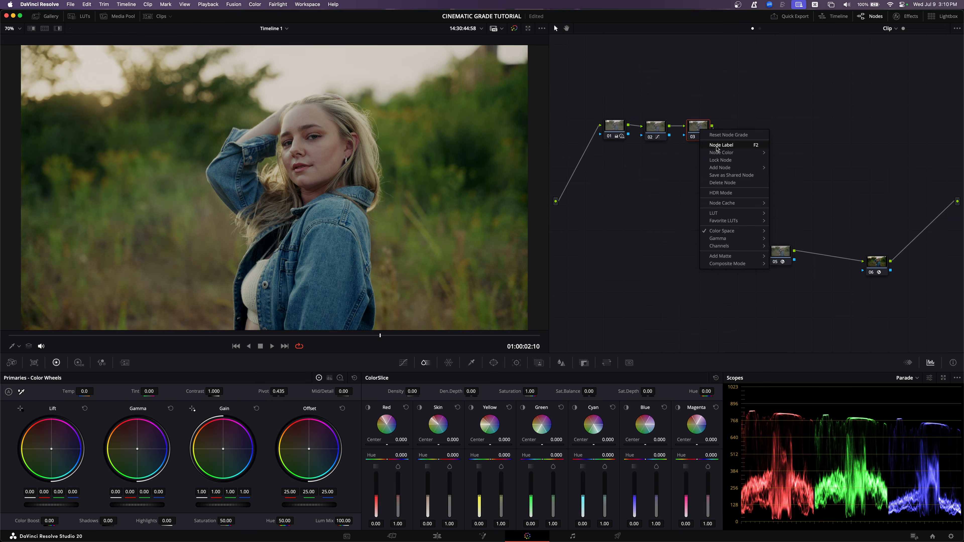
click(701, 214)
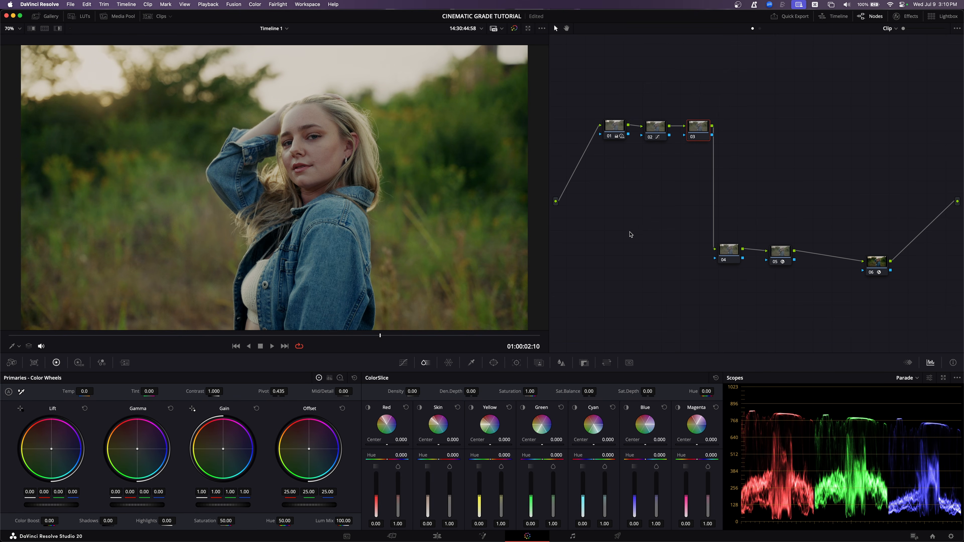
Set node 03's ColorSlice saturation to 1.32 and switch the scope display to Vectorscope.
drag(521, 392, 539, 391)
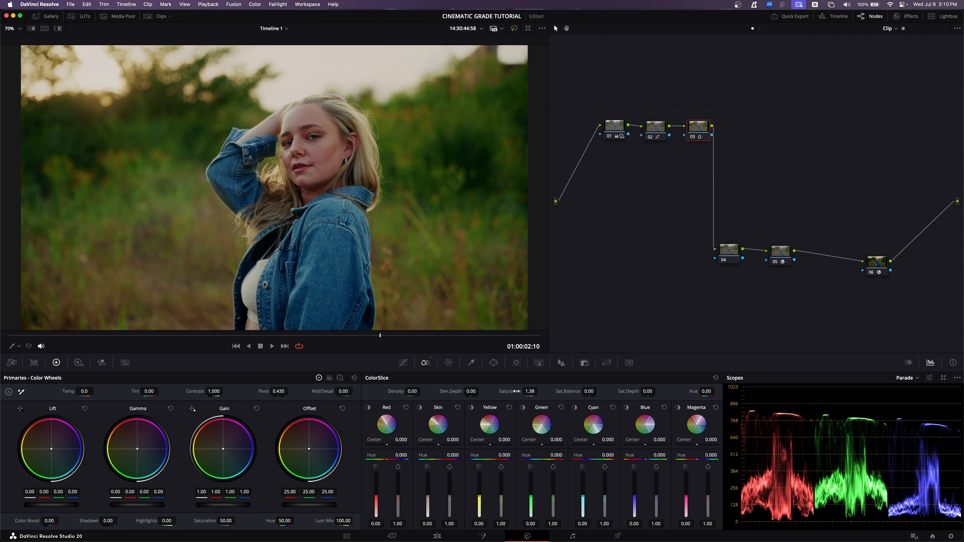
click(907, 378)
click(913, 404)
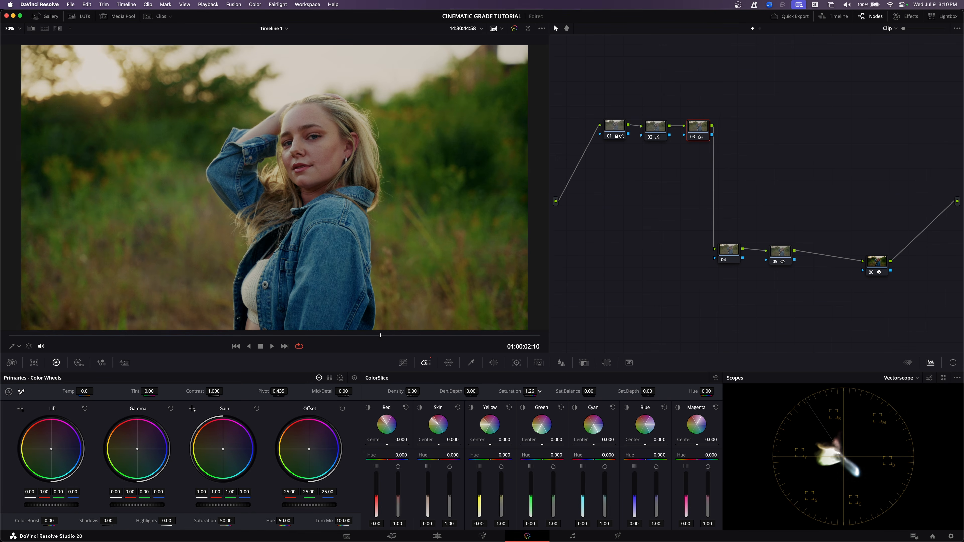
drag(530, 391, 527, 391)
Line up blank node 04 after node 03 and transfer node 03's saturation adjustment to it, leaving node 03 blank.
drag(728, 251, 698, 129)
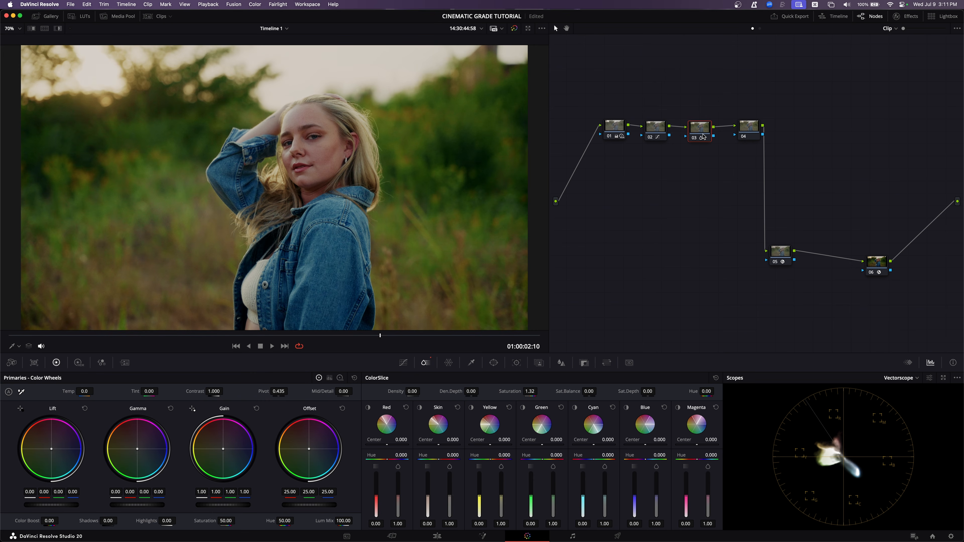
drag(700, 131, 751, 129)
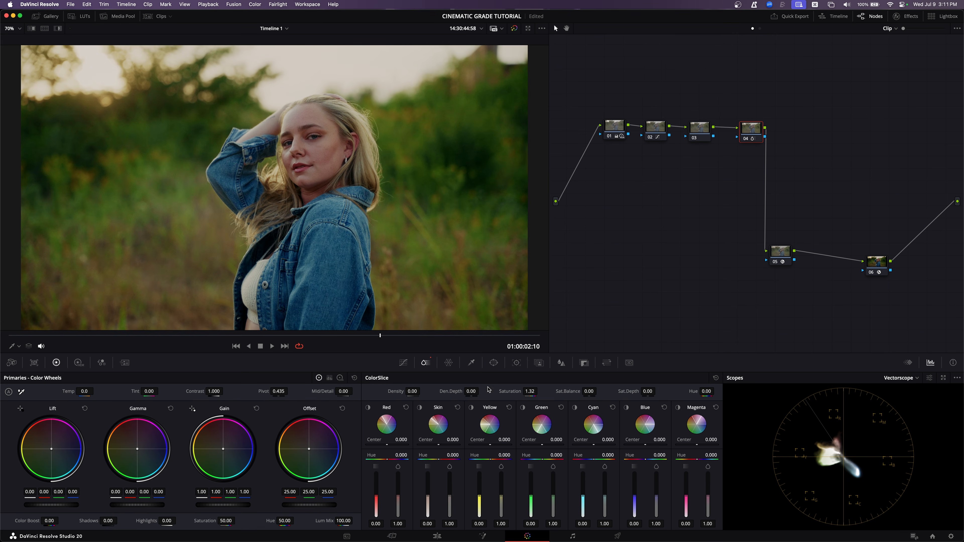
Lower node 04's ColorSlice saturation to 1.18 and compare the image with the node disabled and enabled.
drag(530, 391, 523, 391)
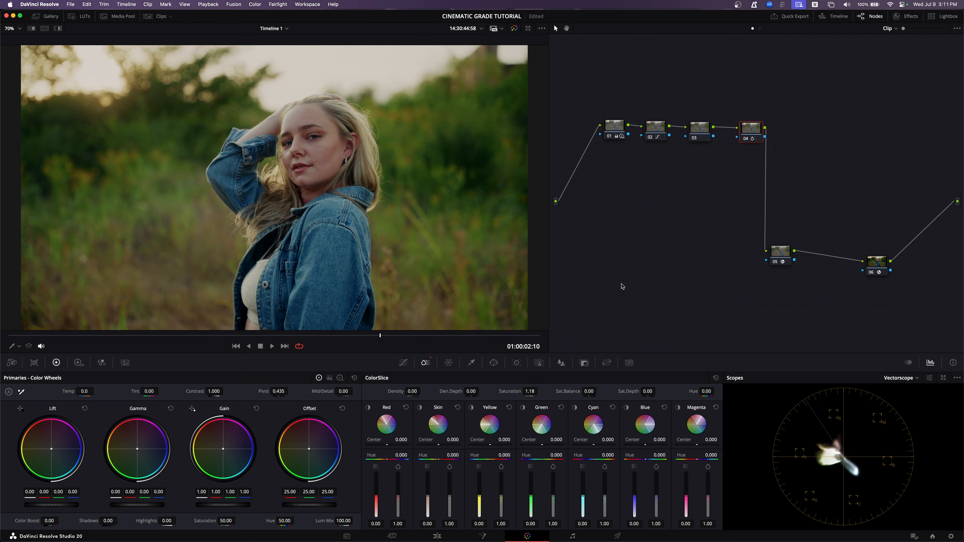
key(super+d)
key(super+d)
key(super+d)
key(super+d)
key(super+d)
key(super+d)
Try warming node 03 by setting its Offset to 25.93, 24.00 and 22.97, and undo the change.
click(703, 127)
drag(327, 449, 323, 446)
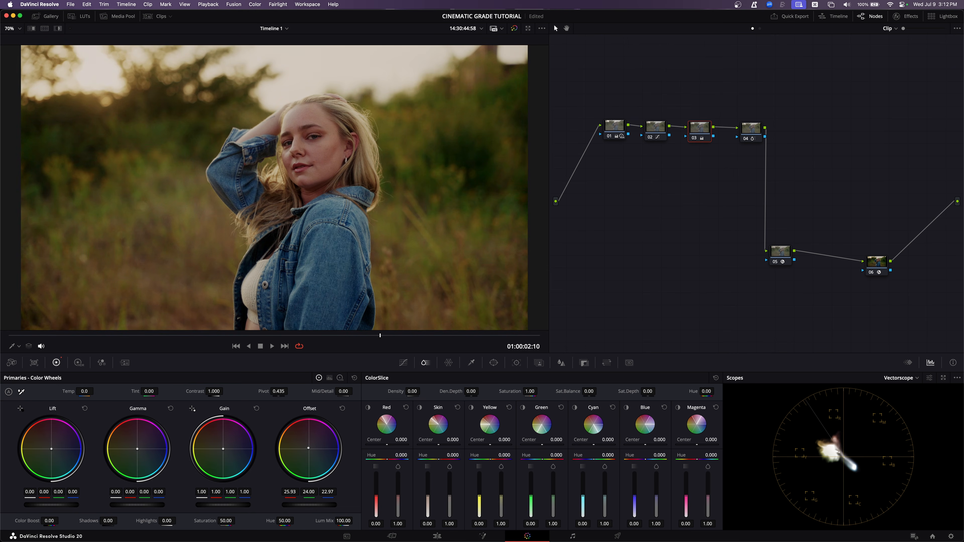
key(super+z)
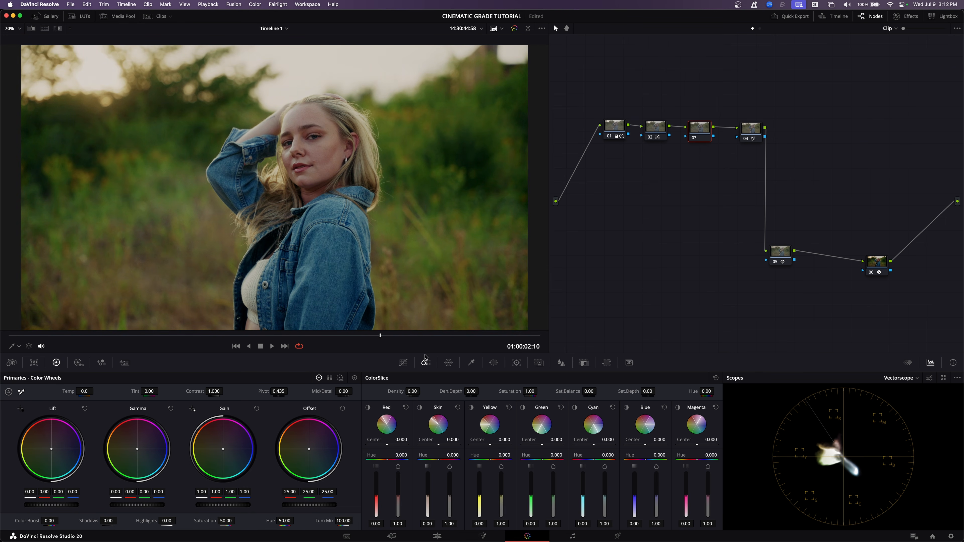
Balance node 03's color with the viewer's eyedropper active, setting its Offset to 25.27, 25.24 and 24.22.
click(19, 349)
click(28, 365)
click(364, 129)
click(364, 129)
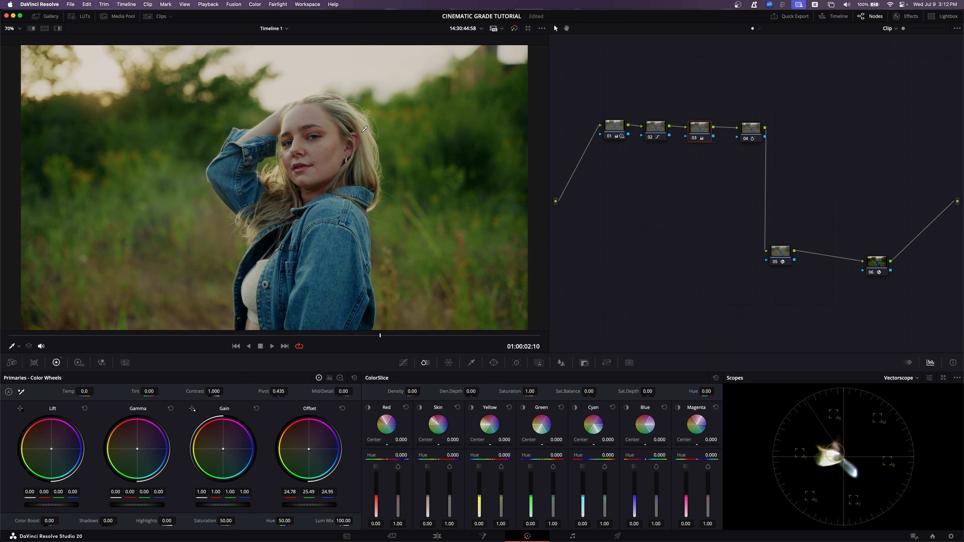
click(364, 129)
click(364, 129)
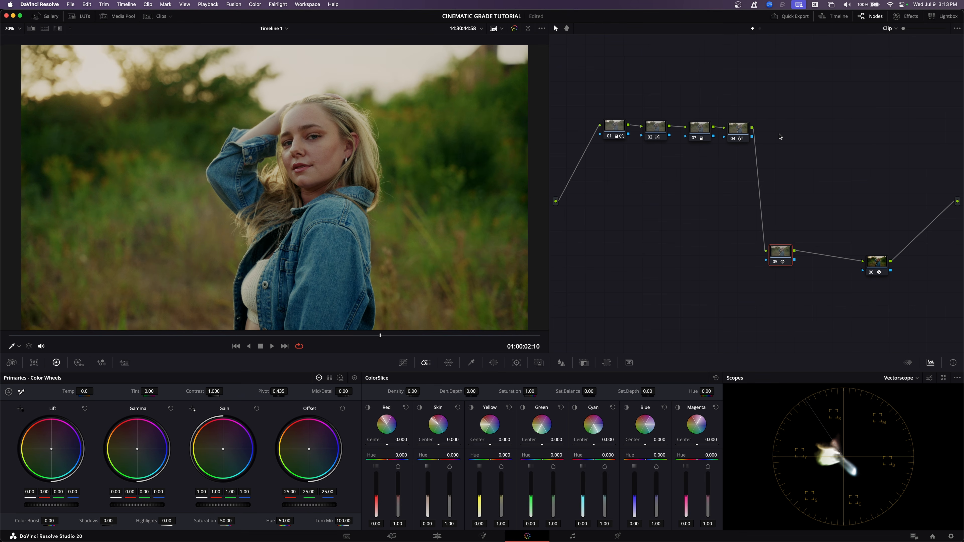
Add a serial node after node 04 and place it in a second row below node 01.
click(746, 133)
key(alt+s)
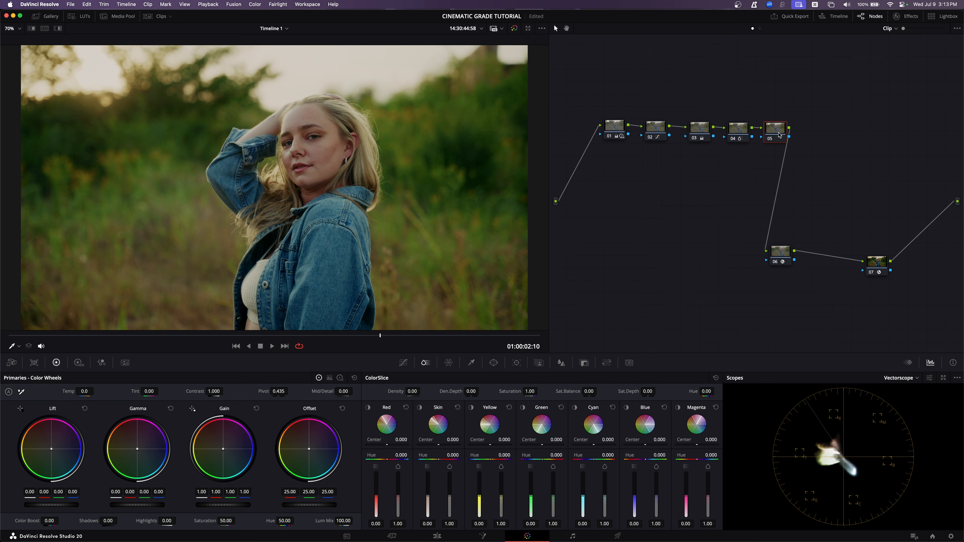
key(Delete)
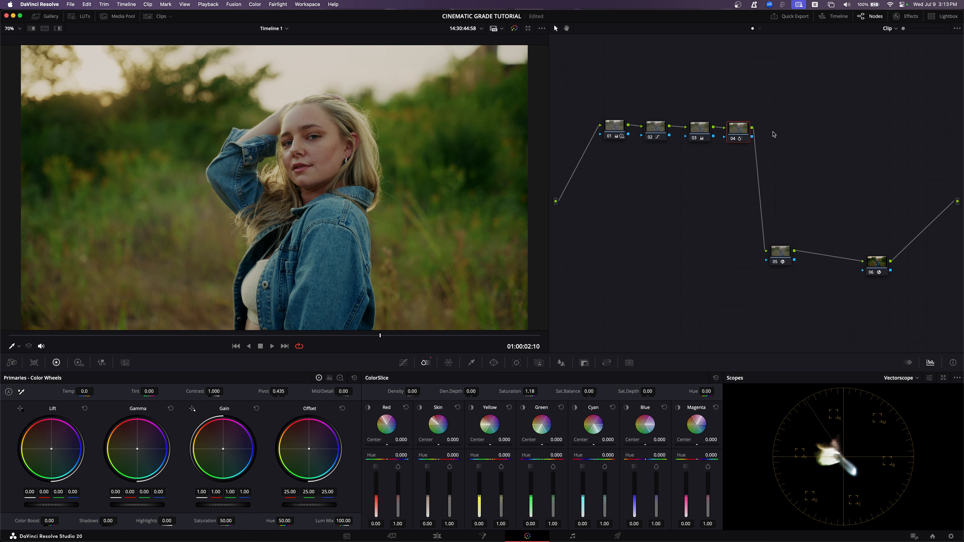
key(alt+s)
drag(776, 133, 614, 202)
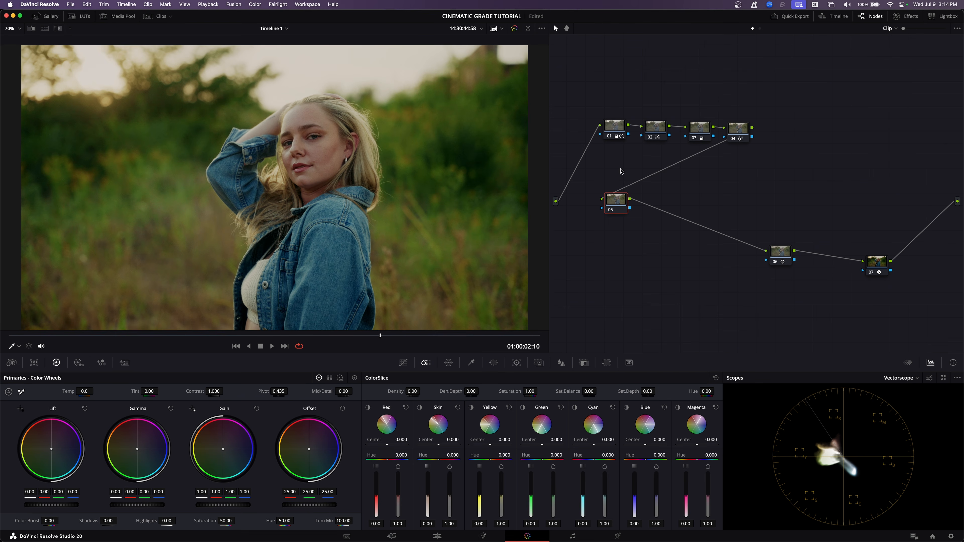
Label node 01 as PRIM and node 02 as CURV.
click(620, 128)
right_click(618, 126)
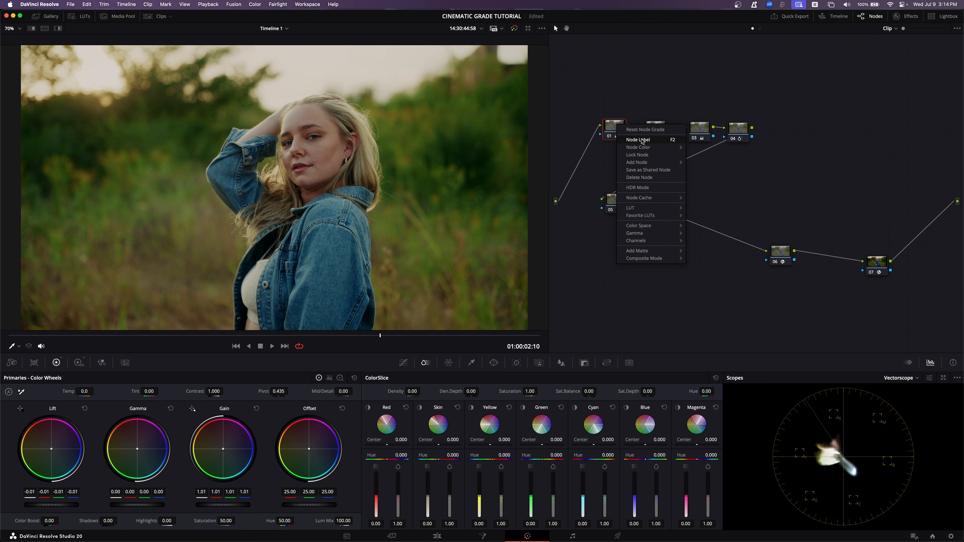
click(639, 140)
text(P)
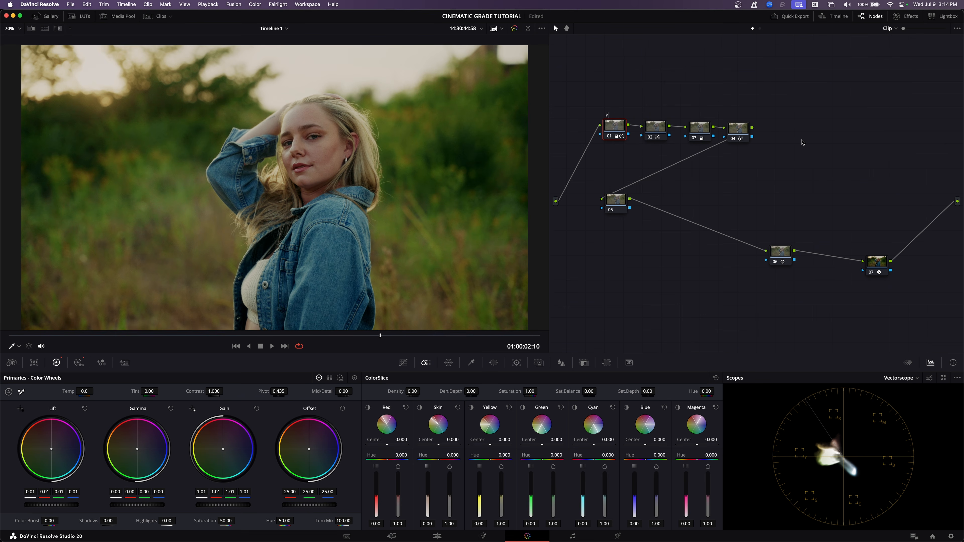
text(RIM)
click(656, 131)
right_click(664, 135)
click(679, 143)
text(CURV)
Label node 03 as BAL and node 04 as SAT.
click(702, 140)
right_click(697, 131)
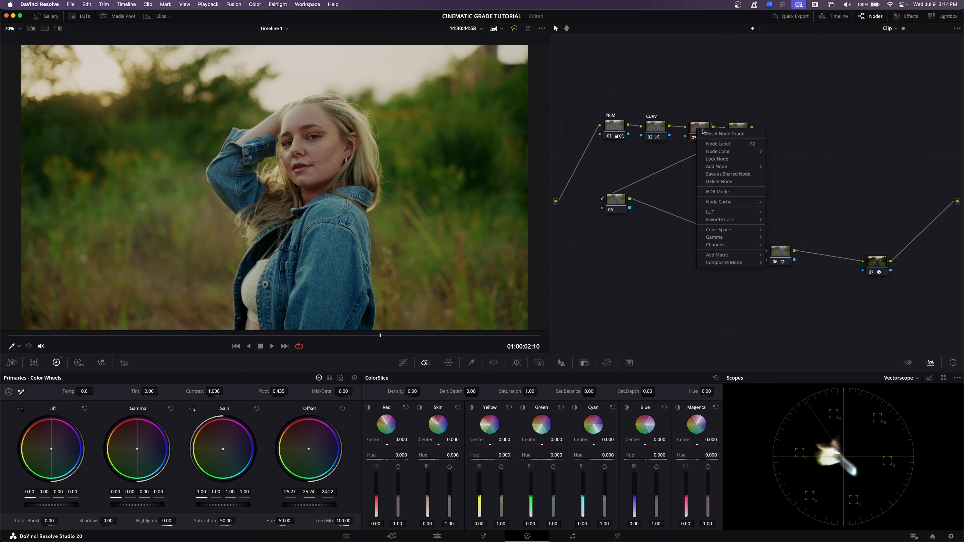
click(713, 135)
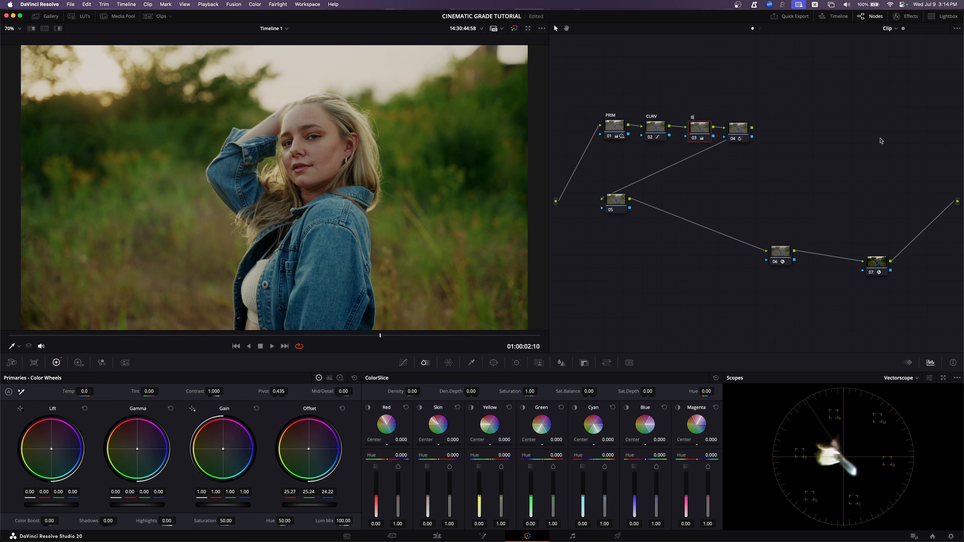
text(BAL)
click(740, 132)
right_click(740, 132)
click(761, 144)
Label node 06 as FL and move it closer to the final node.
drag(614, 206, 631, 214)
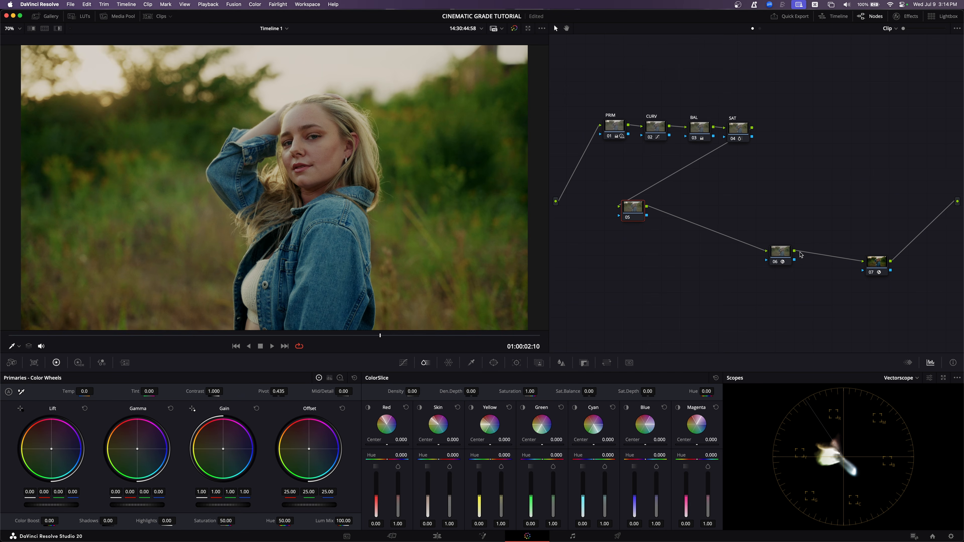
right_click(779, 254)
key(Escape)
drag(780, 253, 819, 259)
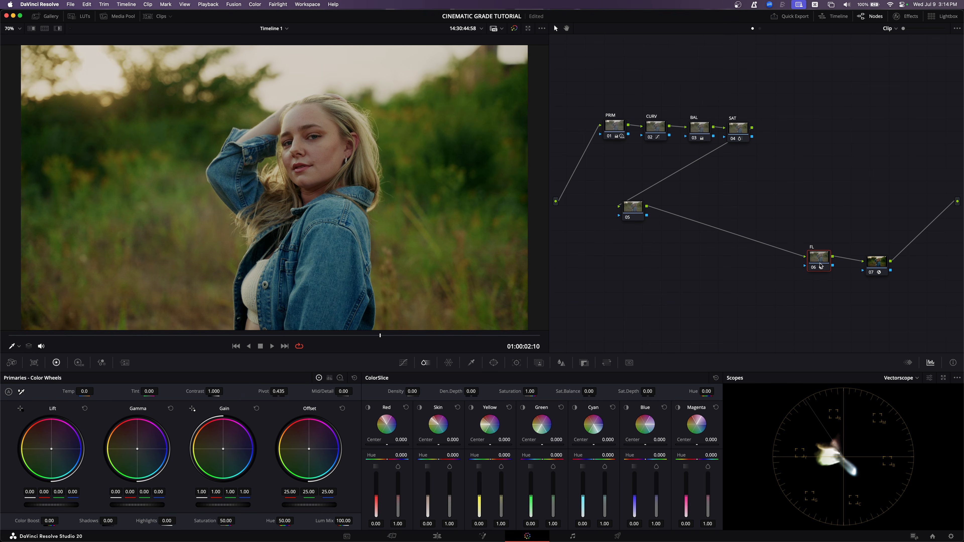
Label node 07 as CST and place the FL node directly before it.
right_click(877, 263)
click(896, 277)
text(OST)
key(BackSpace)
key(BackSpace)
key(BackSpace)
drag(820, 262, 835, 266)
Compare the image with the CST node disabled and enabled again.
click(884, 268)
key(super+d)
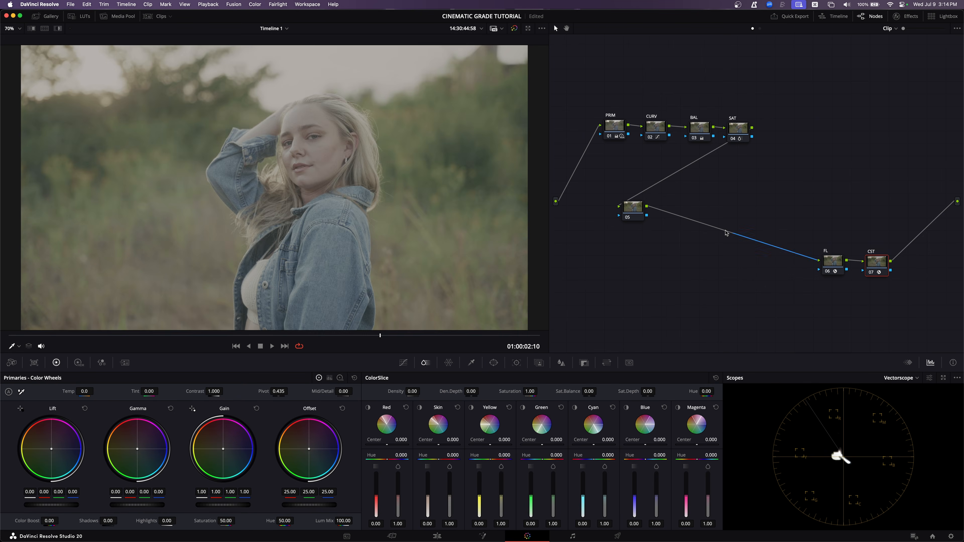
key(super+d)
Move node 05 down to the FL node's row and place FL directly after it.
drag(633, 207, 726, 259)
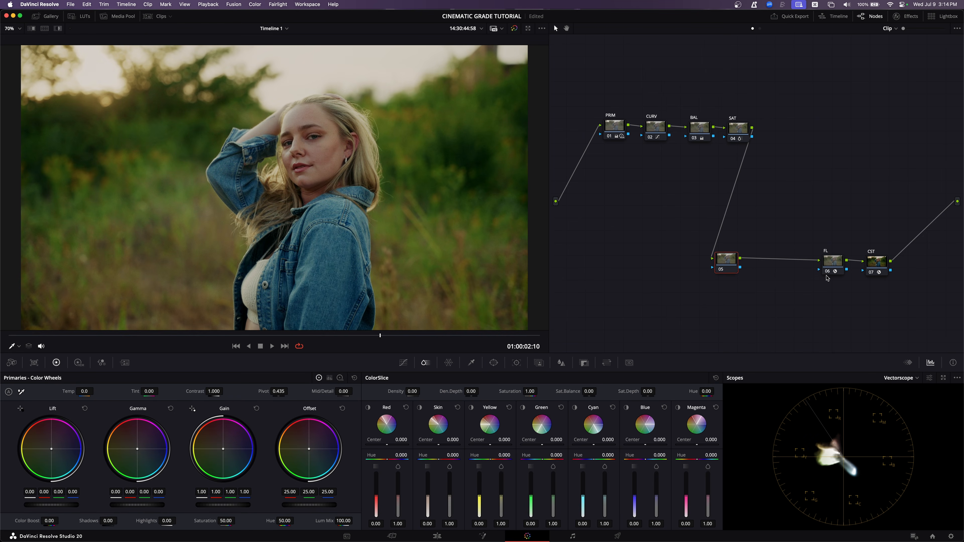
drag(826, 277, 763, 272)
Disable nodes 01 through 06 and toggle the CST node off and on to compare the ungraded footage with the conversion.
drag(578, 92, 811, 303)
key(super+d)
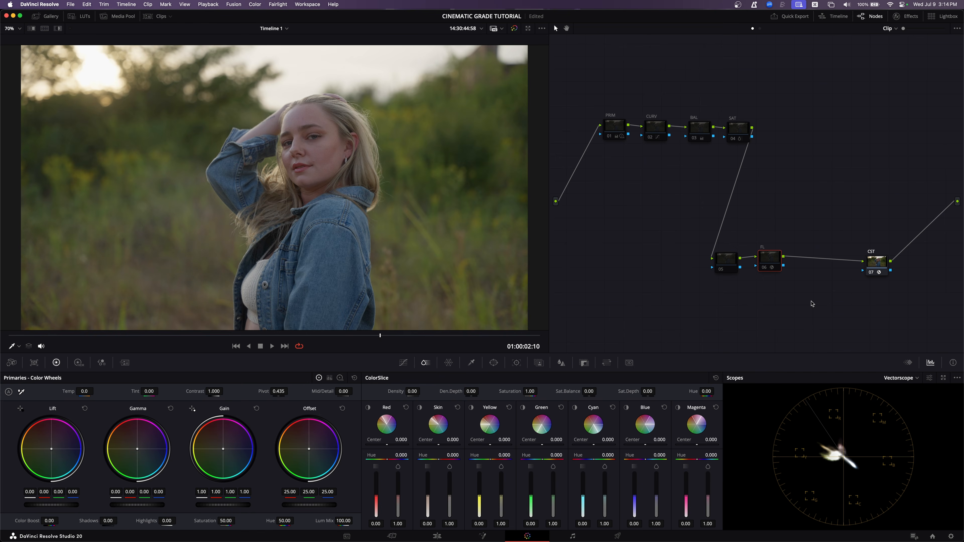
click(886, 268)
key(super+d)
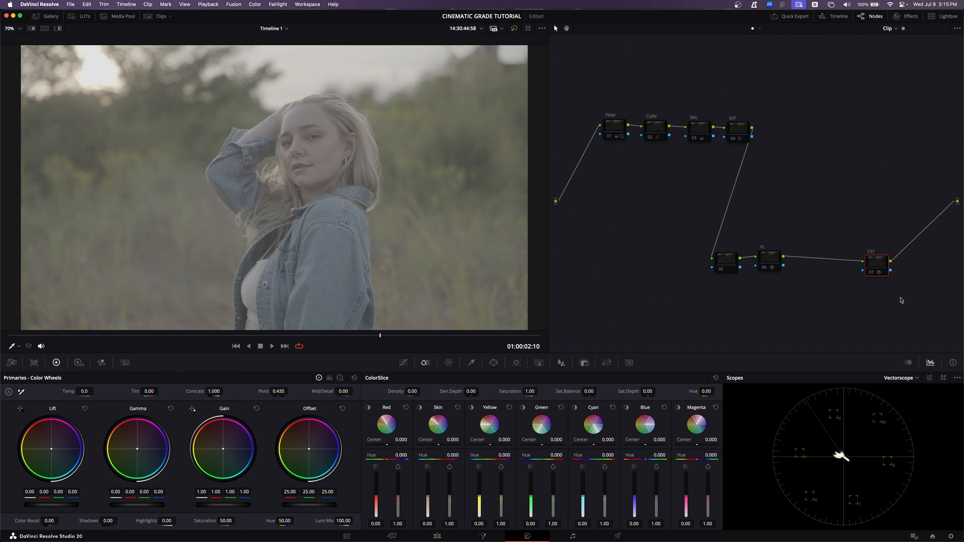
key(super+d)
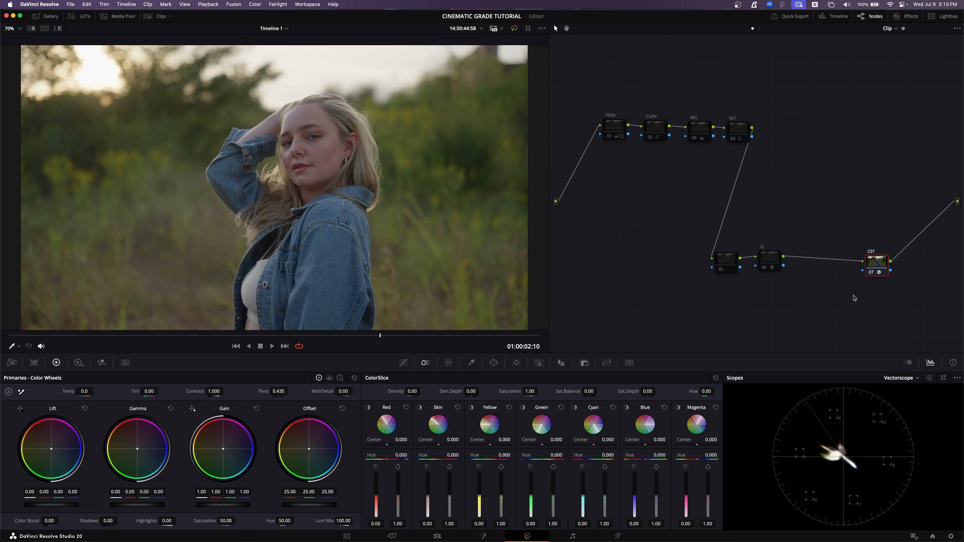
Adjust the FL node's position slightly and enable nodes 01 through 06 again.
click(774, 260)
drag(778, 261, 777, 262)
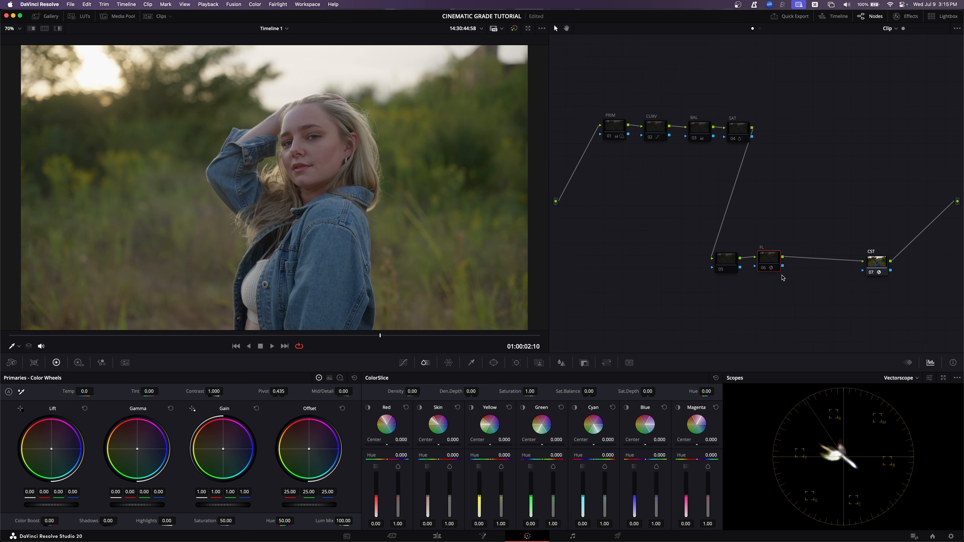
click(872, 269)
drag(763, 262, 770, 265)
mouse_move(588, 89)
mouse_down()
mouse_move(596, 115)
mouse_move(779, 296)
mouse_up()
key(super+d)
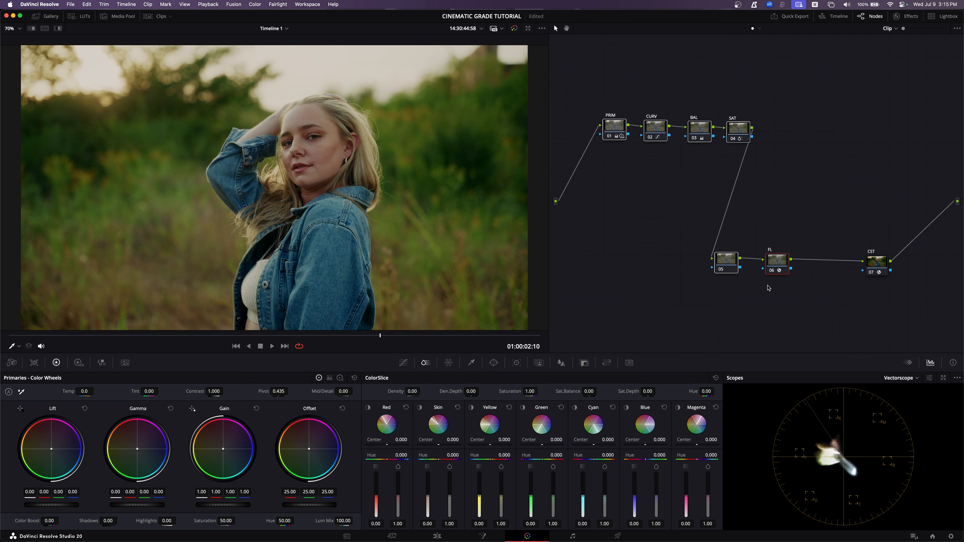
Move the FL node closer to node 05 and select nodes 01 through 06 together.
drag(775, 269, 769, 264)
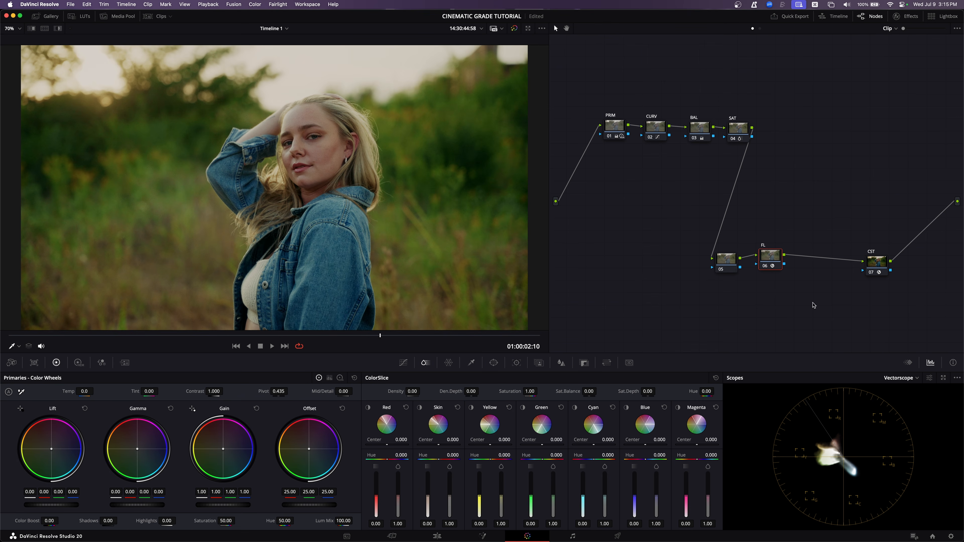
drag(583, 94, 779, 300)
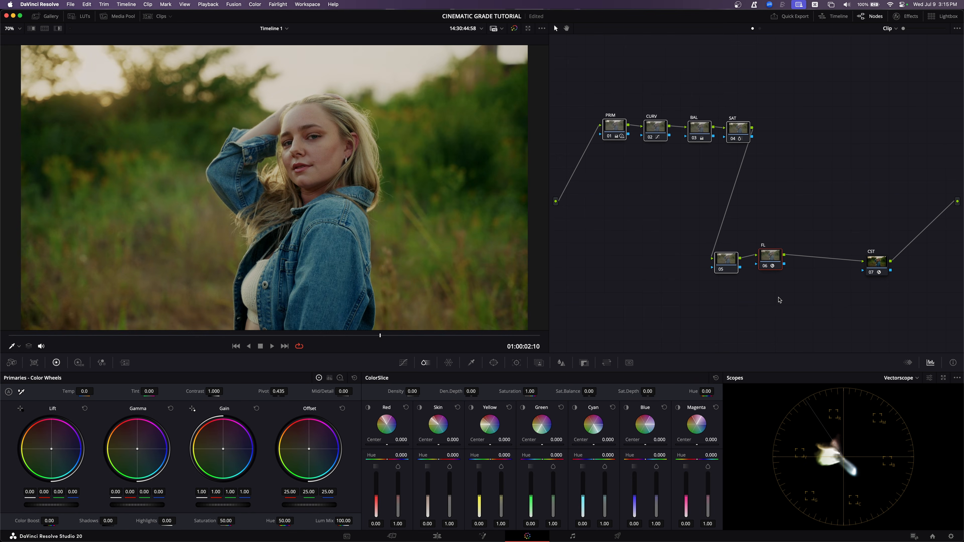
Compare the image with nodes 01 to 06 disabled and enabled, and move the FL node closer to the CST node.
key(super+d)
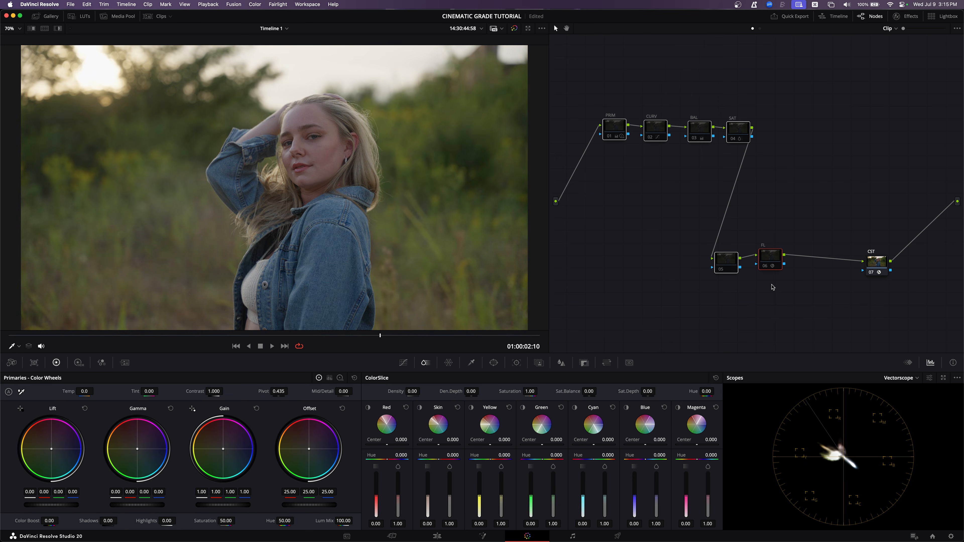
drag(779, 251, 800, 254)
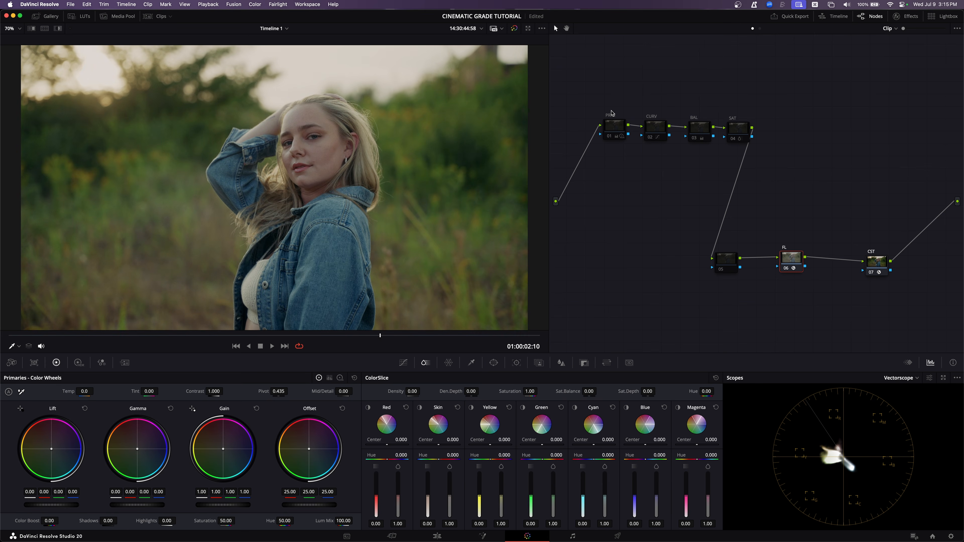
drag(581, 95, 732, 298)
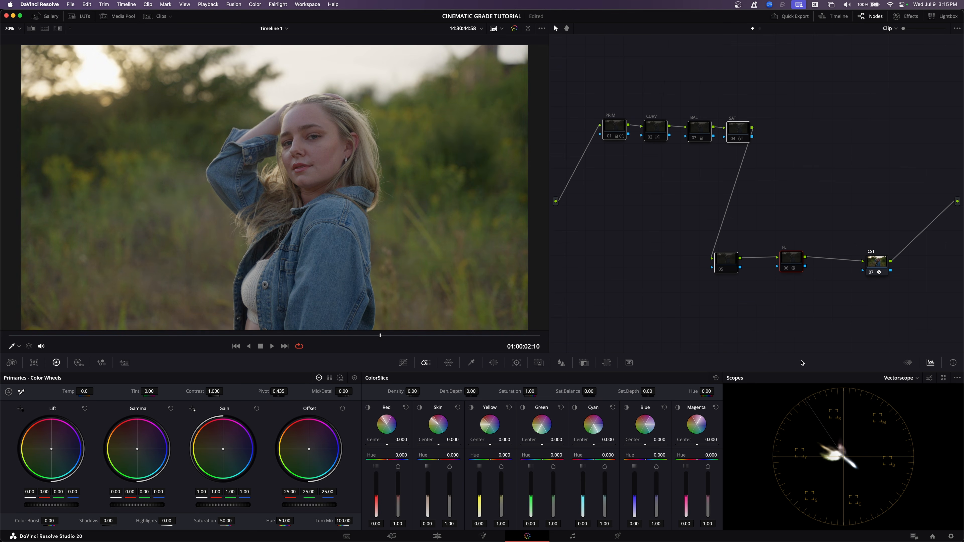
click(791, 257)
click(729, 265)
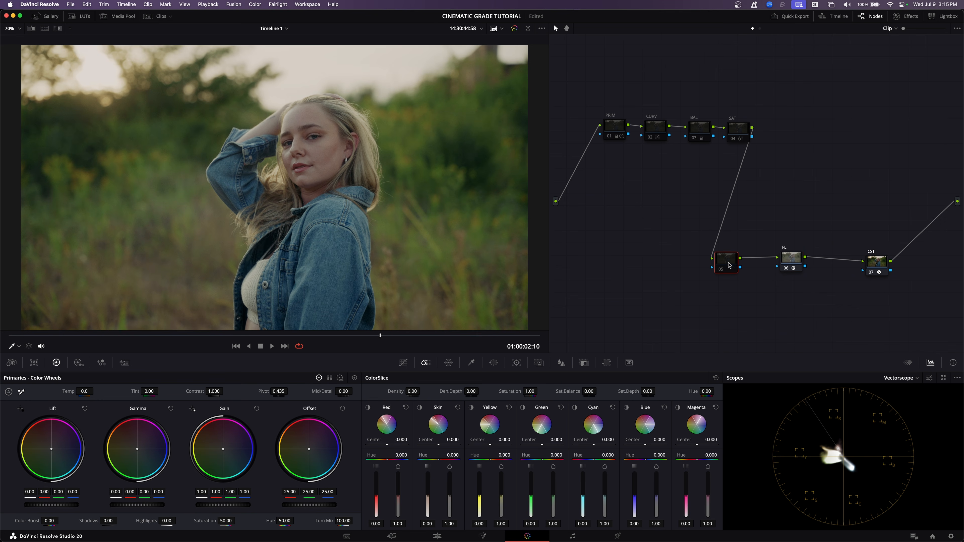
drag(578, 93, 739, 308)
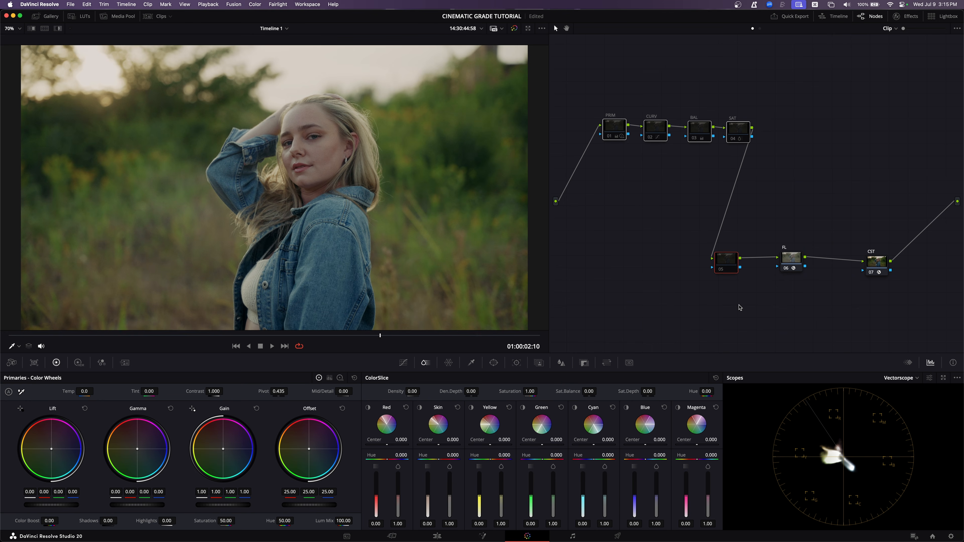
key(super+d)
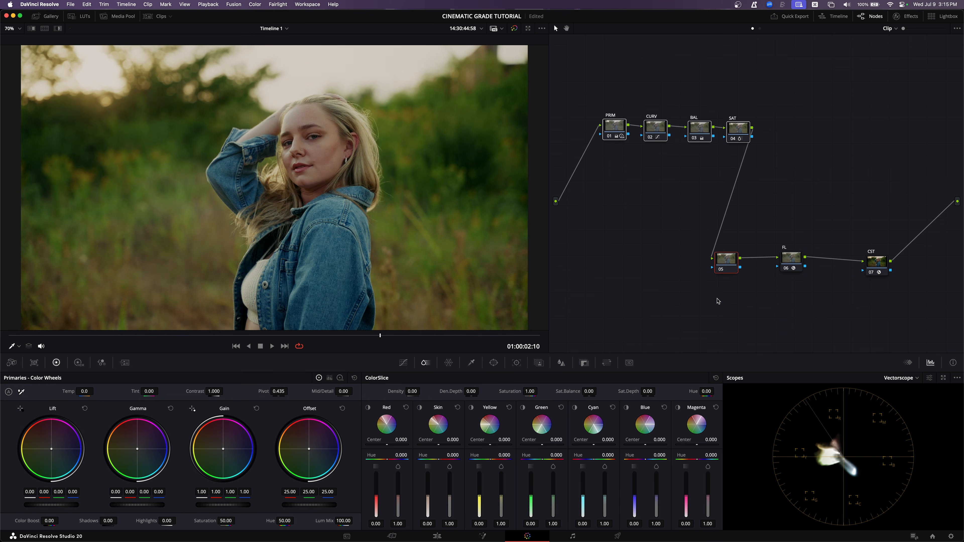
Move node 05 farther from the FL node in the node graph.
click(707, 296)
drag(725, 261, 694, 259)
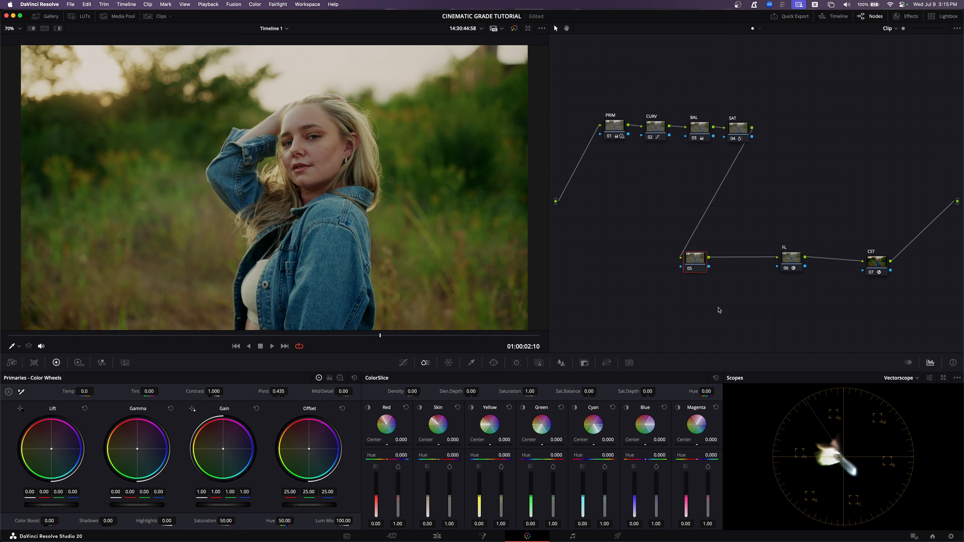
click(904, 17)
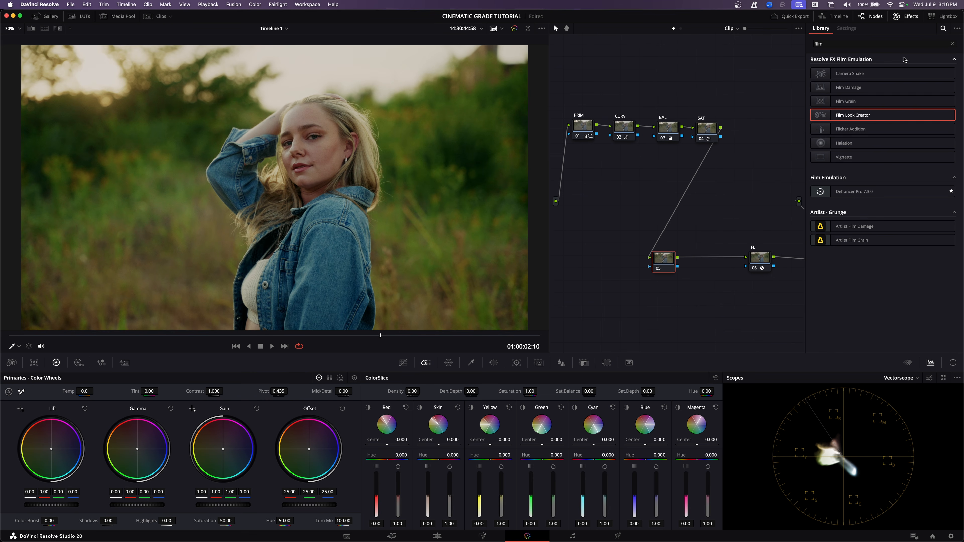
click(901, 18)
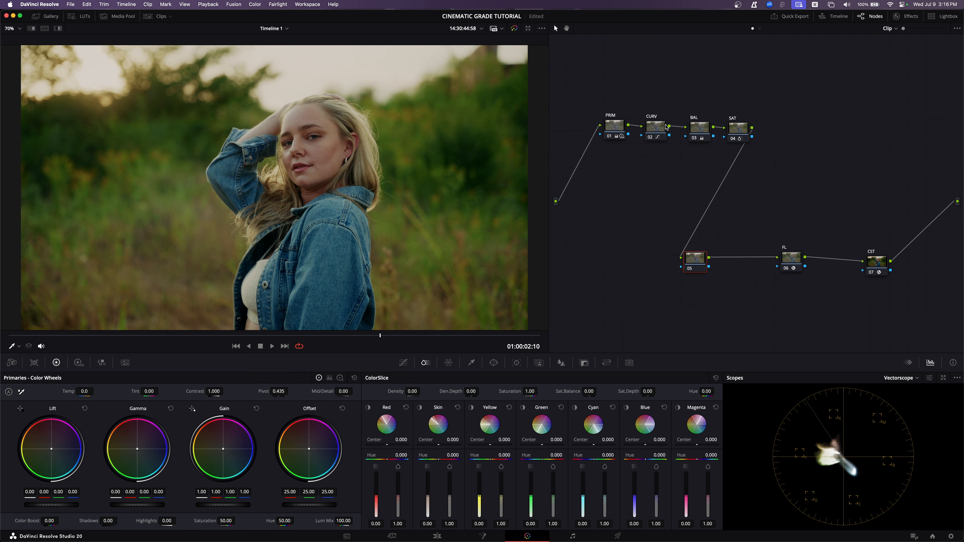
Add a circular power window to node 05 and stretch it into a tall oval over the woman.
click(493, 363)
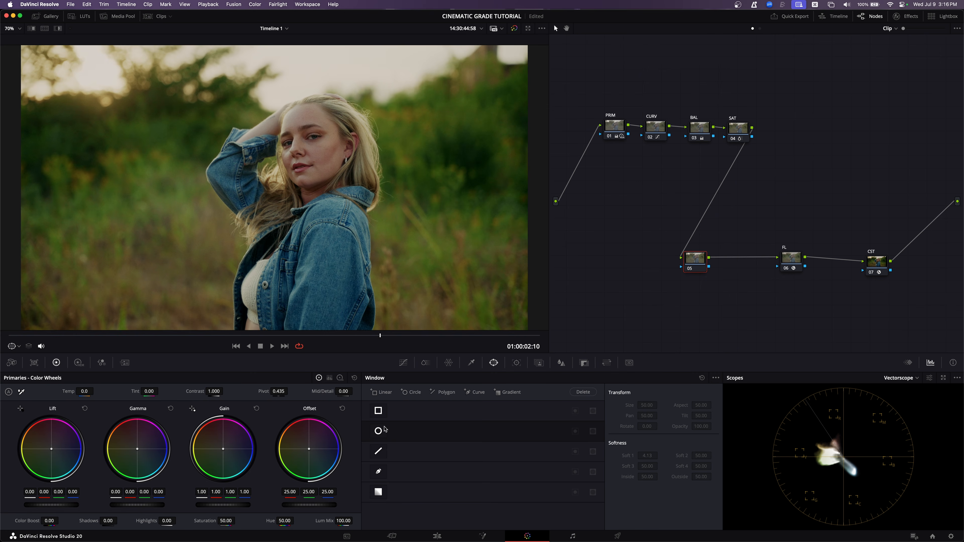
click(378, 431)
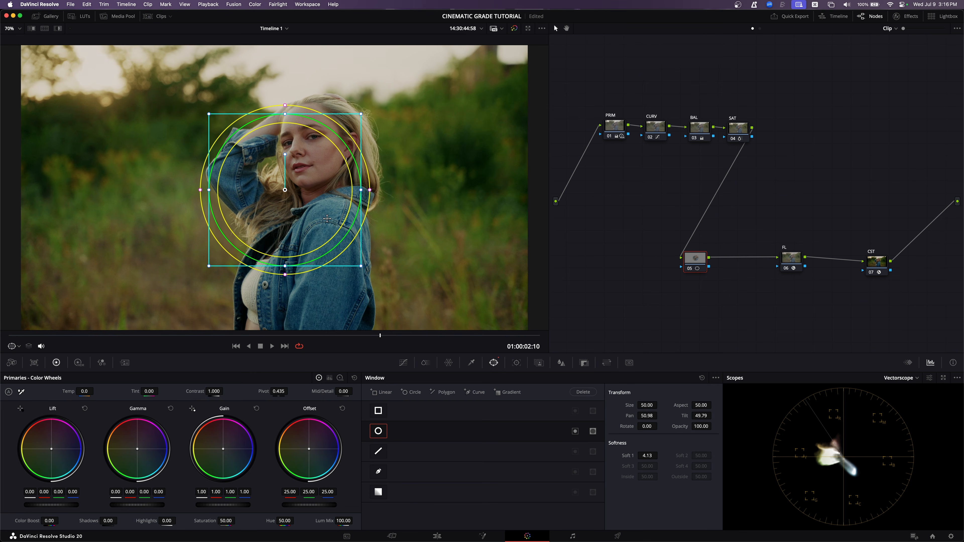
drag(320, 216, 346, 231)
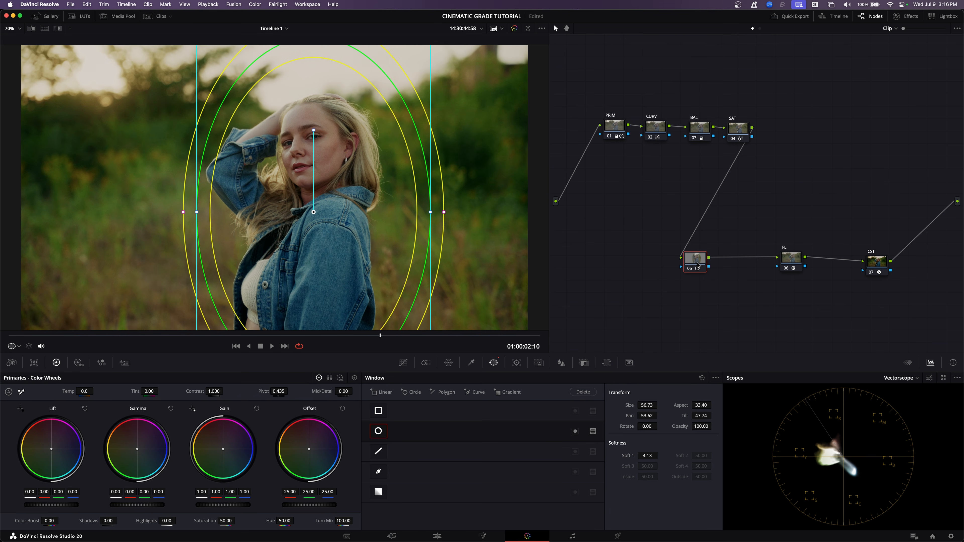
click(378, 432)
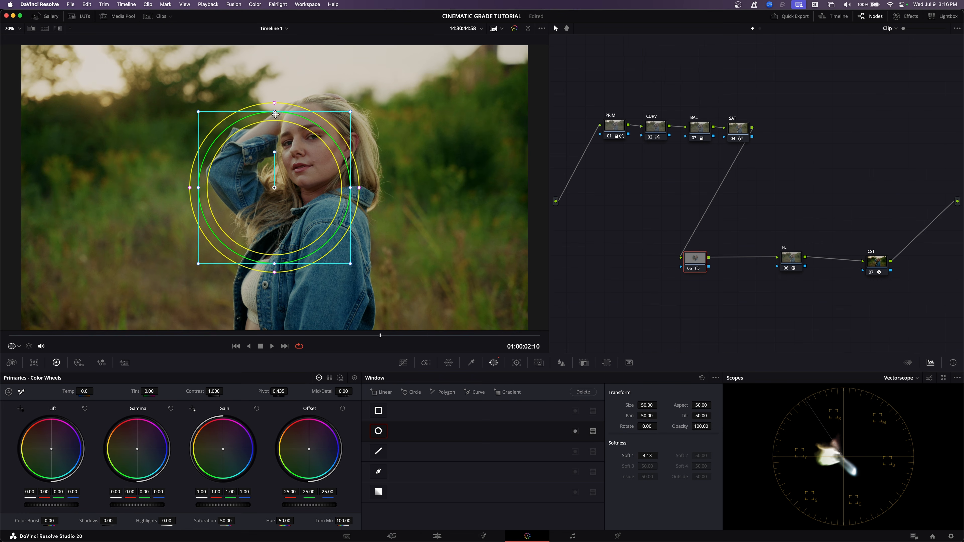
drag(275, 112, 275, 76)
drag(296, 188, 331, 205)
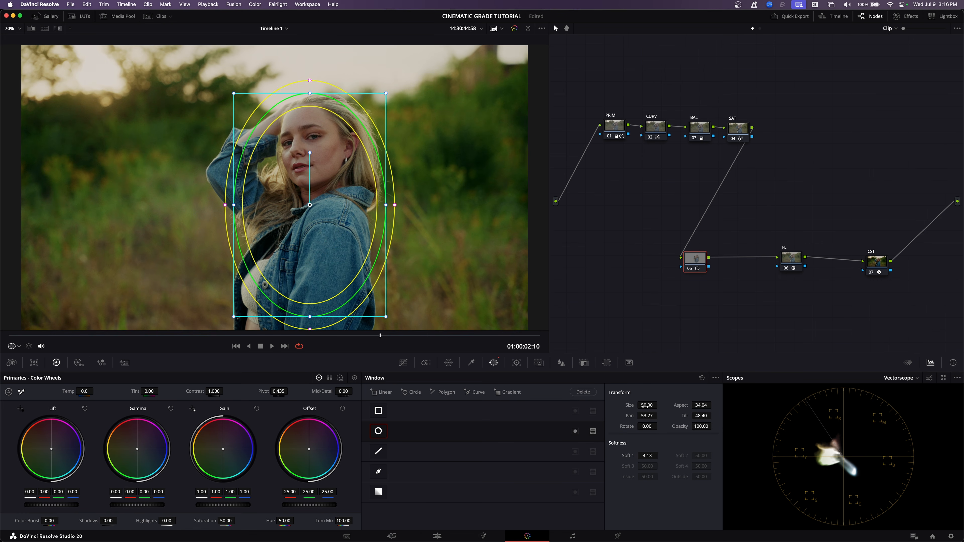
Adjust the oval window around the woman to size 55.72, rotation 6.26 and Soft 1 42.30.
mouse_move(647, 406)
mouse_down()
mouse_move(660, 405)
mouse_move(646, 406)
mouse_up()
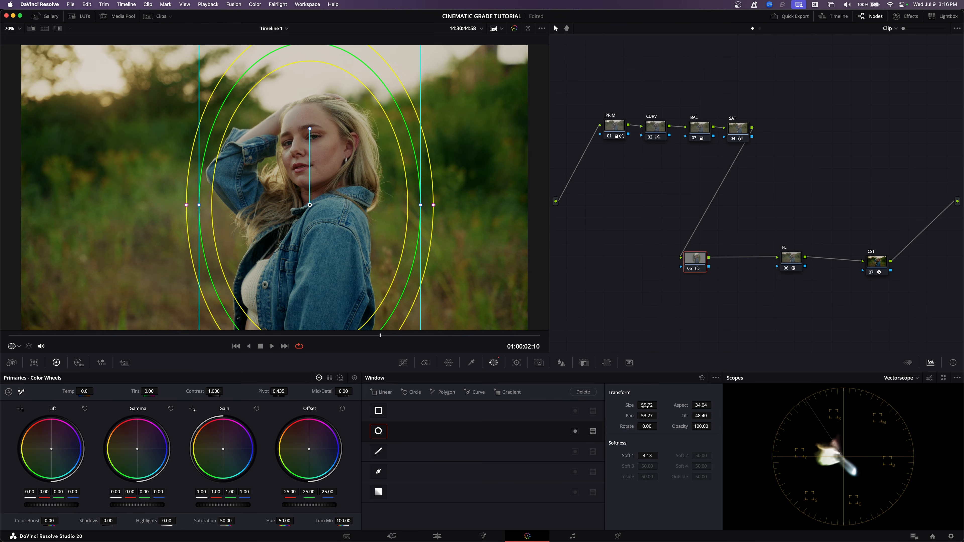
drag(310, 129, 318, 129)
drag(339, 180, 332, 202)
drag(424, 239, 523, 251)
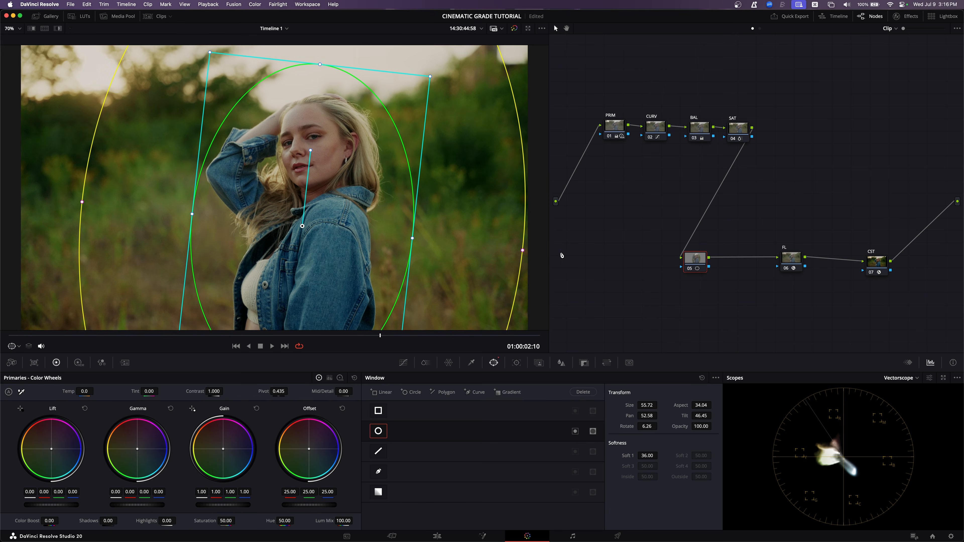
drag(649, 455, 673, 456)
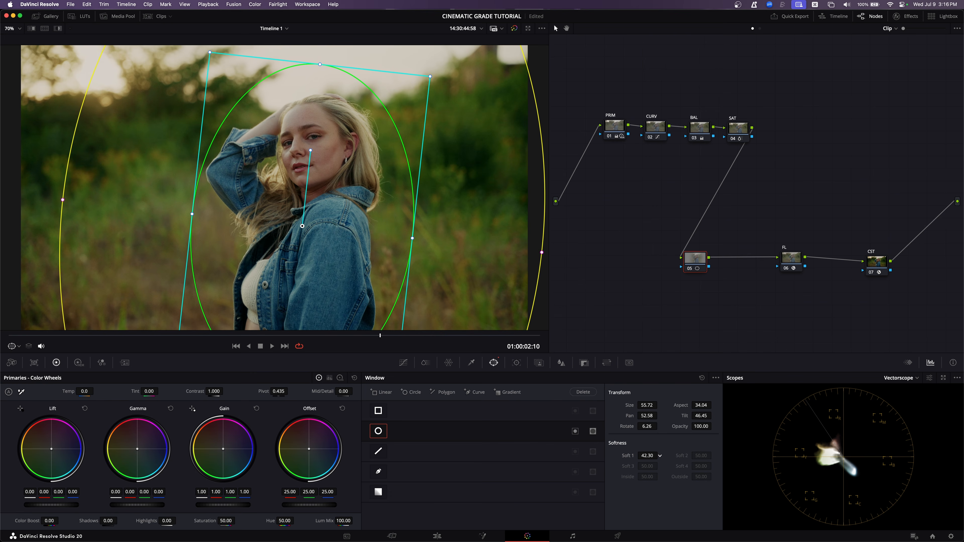
Track node 05's oval window through the clip and check its position on a later frame.
click(517, 363)
click(406, 391)
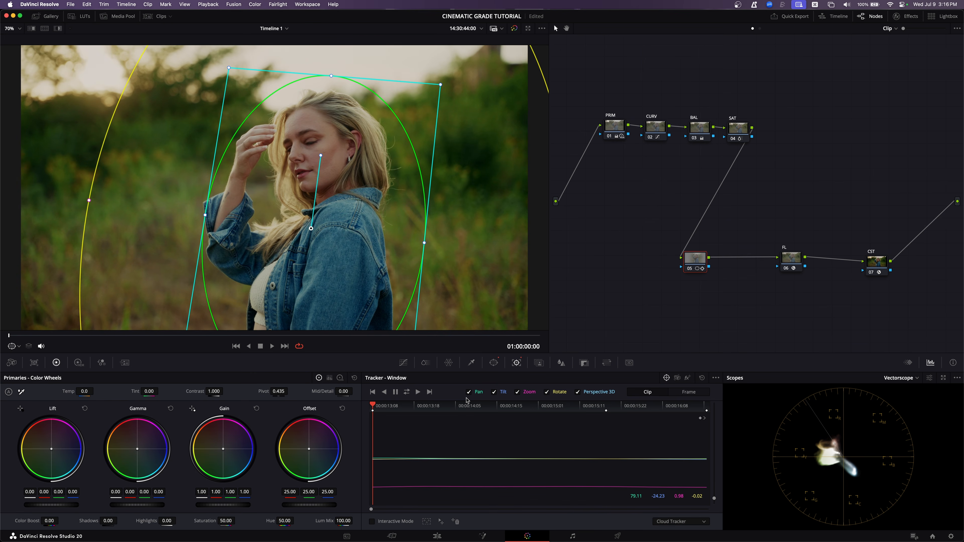
click(361, 336)
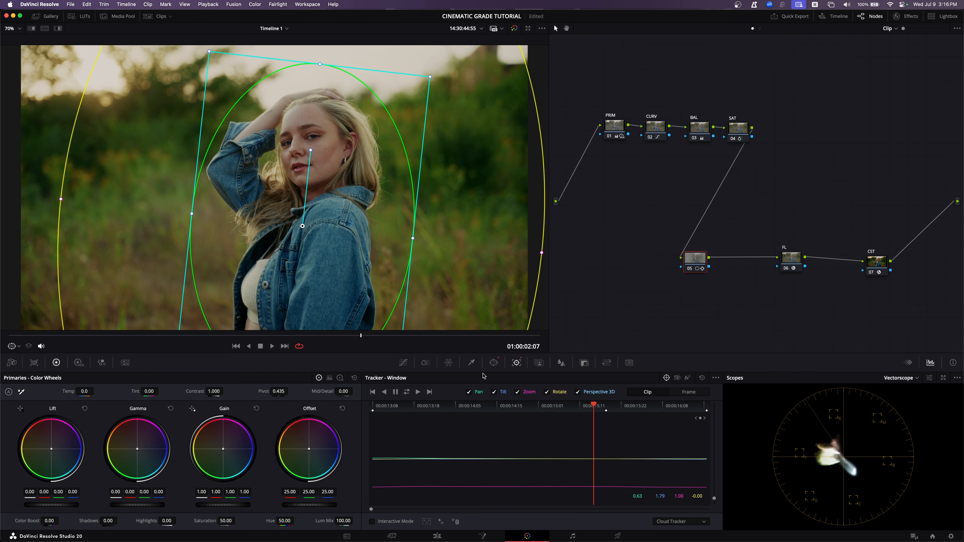
drag(693, 266, 677, 265)
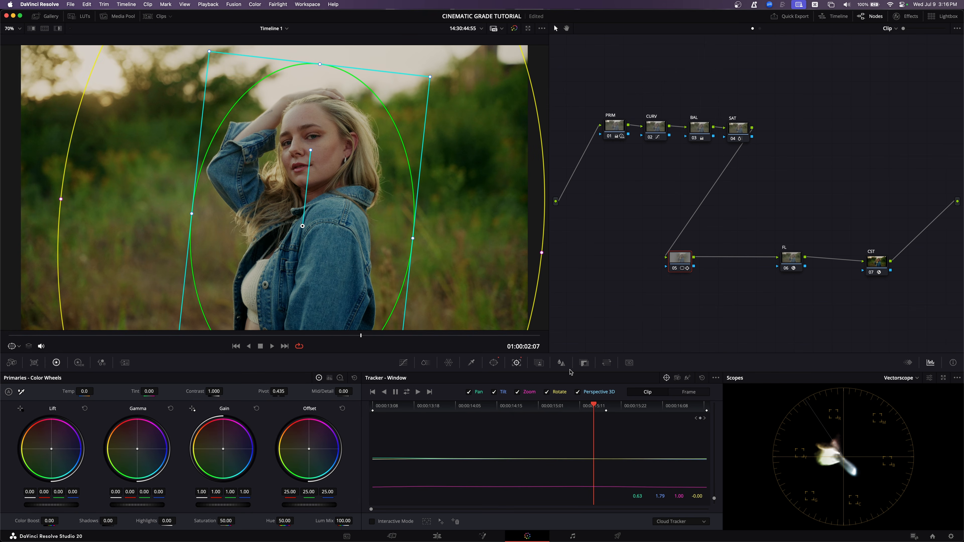
Invert node 05's oval window and check the affected area with the Highlight view.
click(494, 365)
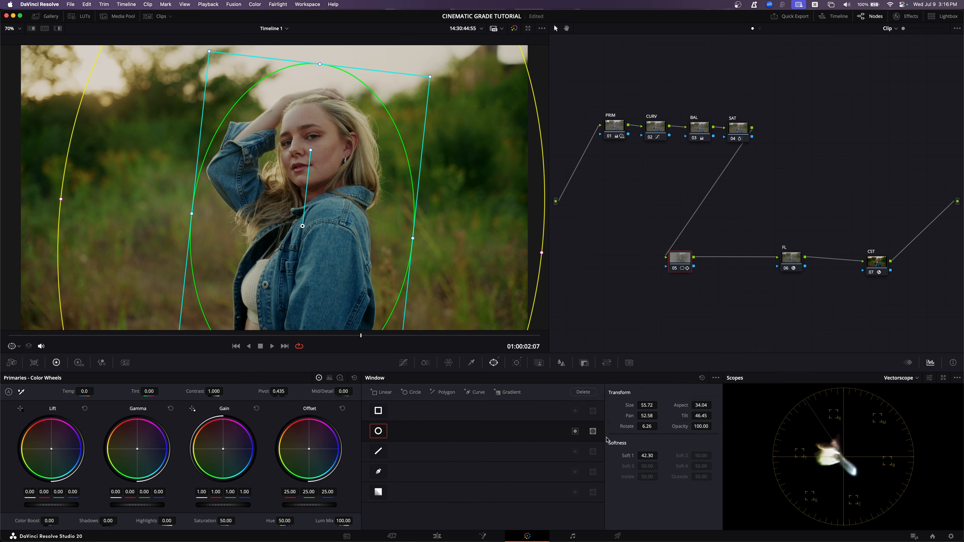
click(576, 431)
click(57, 30)
click(57, 29)
key(shift+h)
key(shift+h)
key(shift+h)
key(shift+h)
Lower node 05's Gamma to -0.02 and play the clip to review the darkened surroundings.
drag(137, 504, 128, 504)
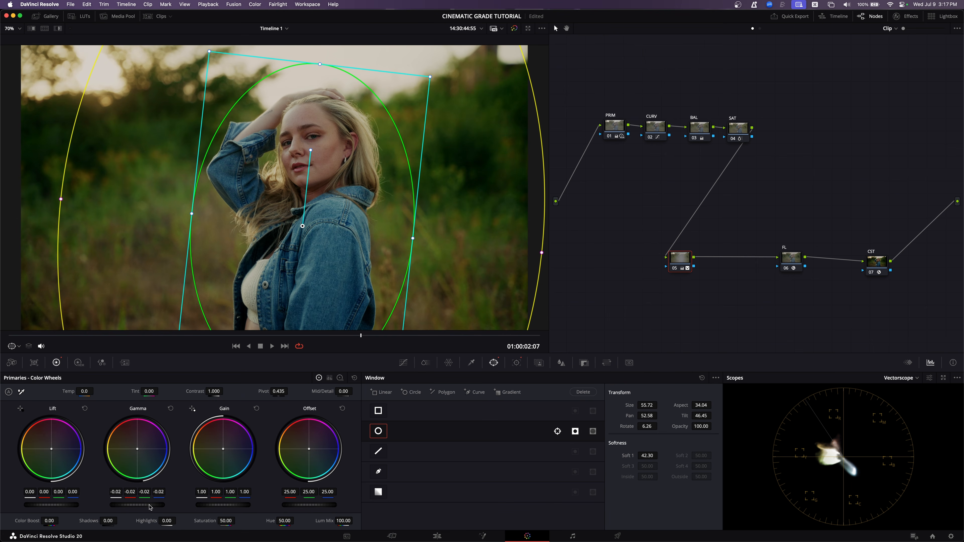
key(space)
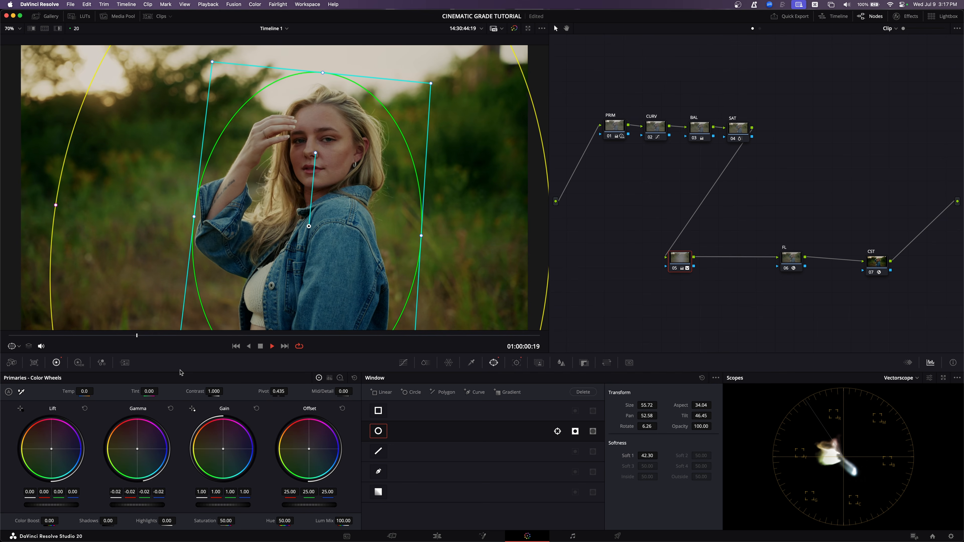
key(space)
Play the clip without the window outline, then again with node 05 selected.
click(615, 127)
key(space)
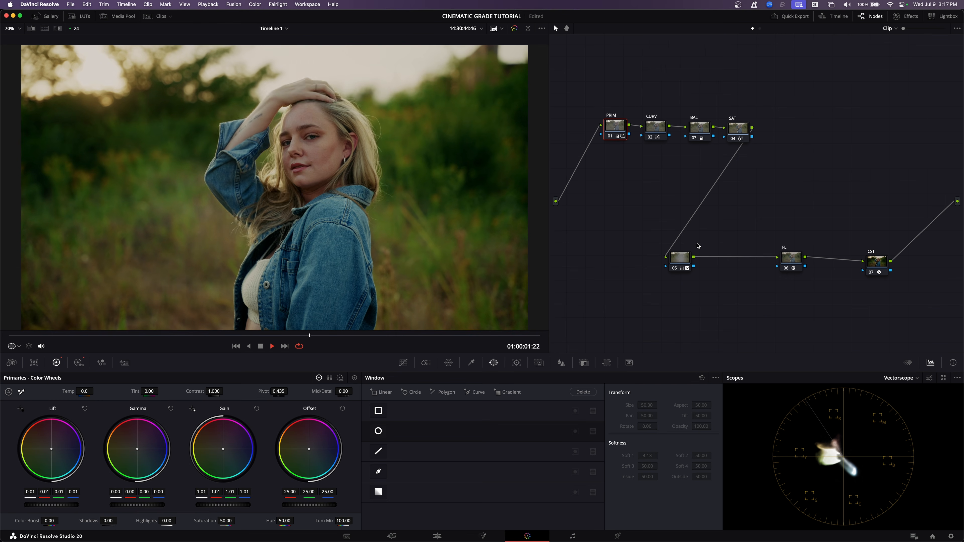
key(space)
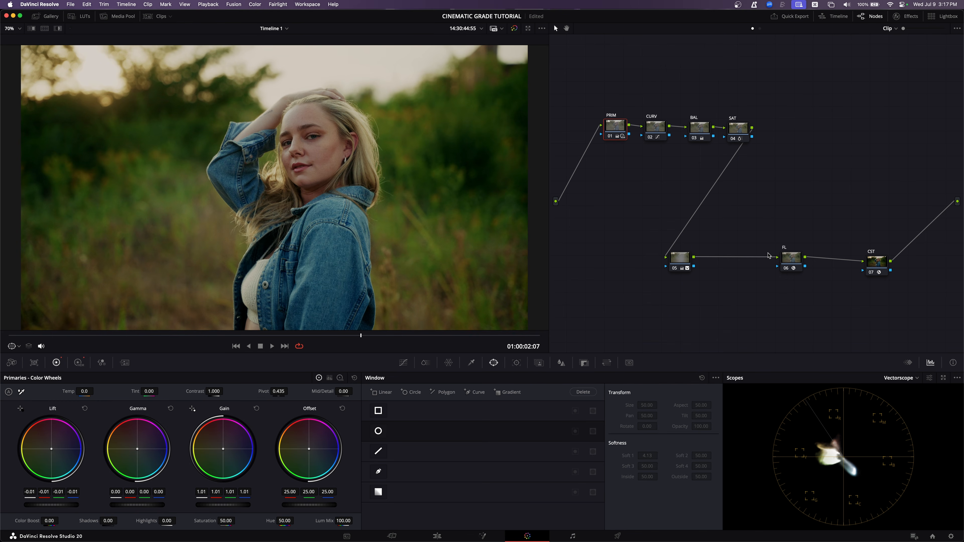
click(689, 255)
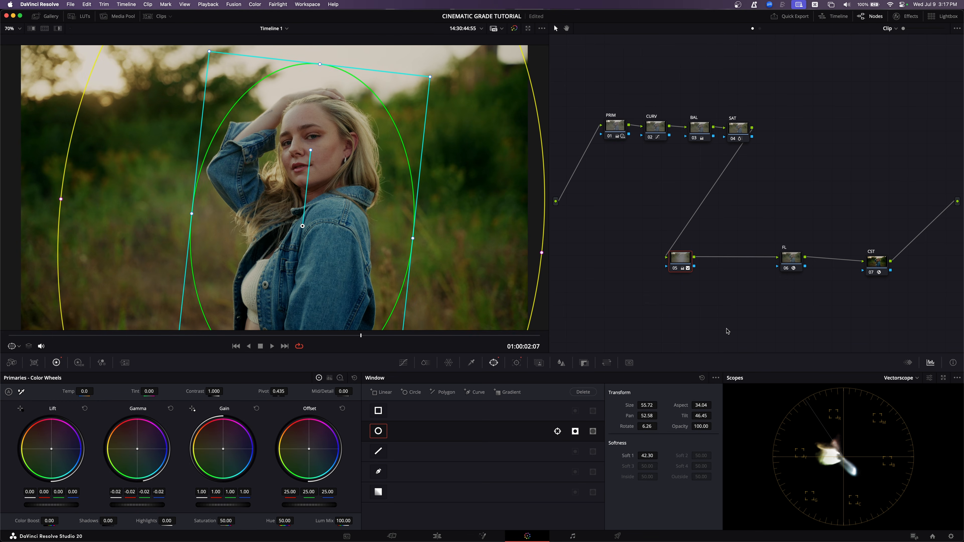
key(space)
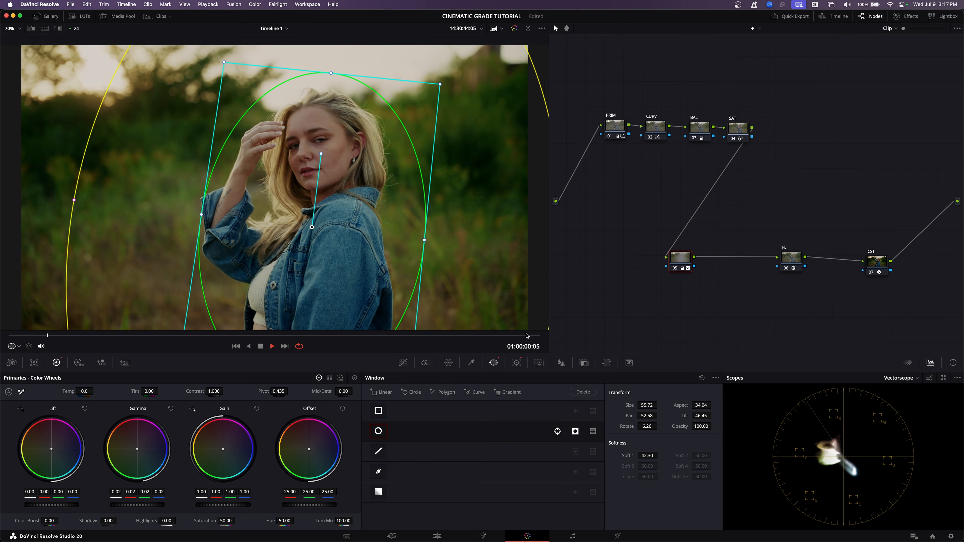
key(space)
Switch the scope to Waveform and compare the signal with node 05 disabled and enabled.
click(909, 378)
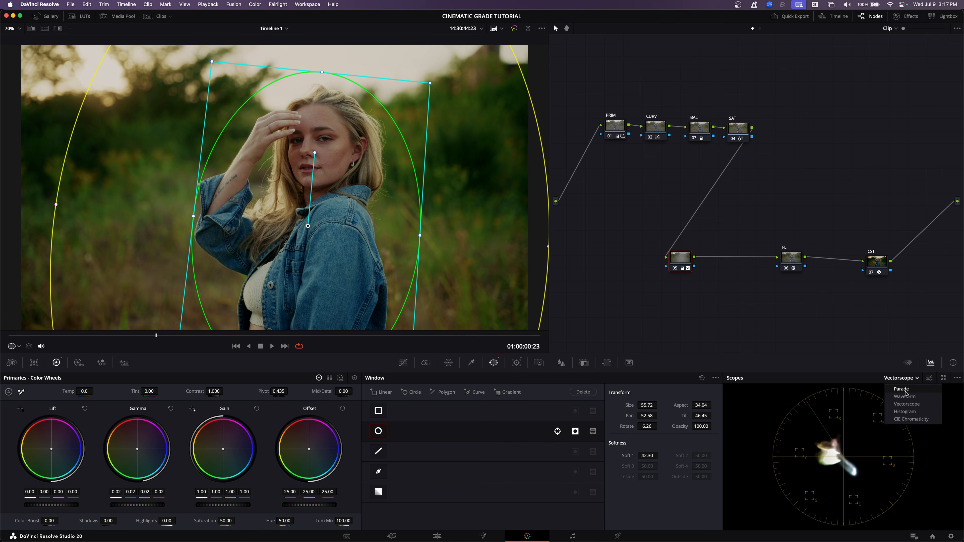
click(905, 397)
key(super+d)
key(super+d)
key(super+d)
key(super+d)
key(super+d)
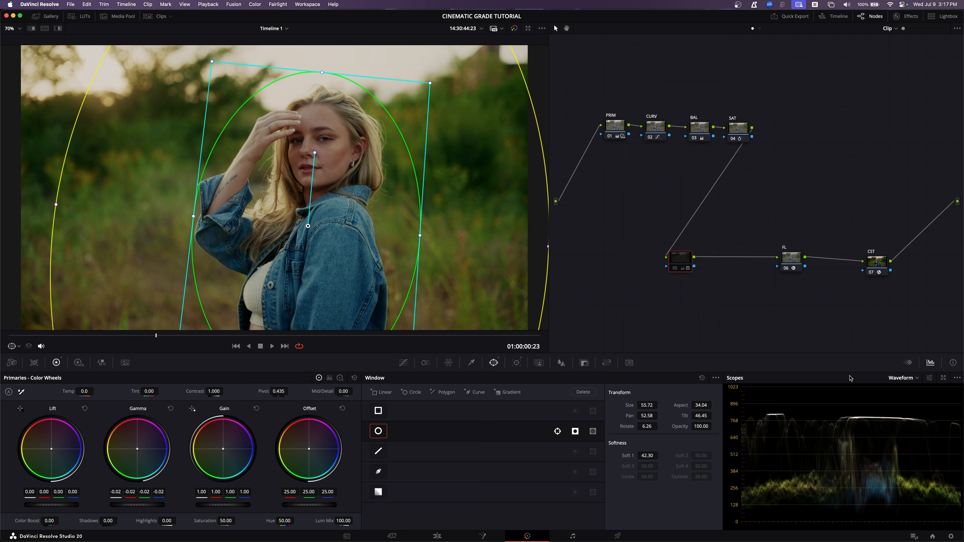
key(super+d)
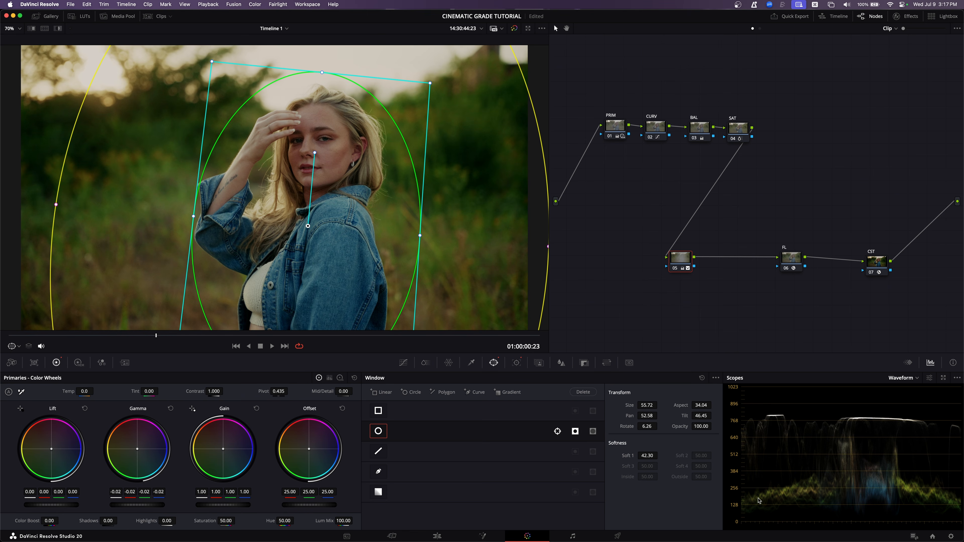
key(super+d)
key(super+d)
Review the graded clip in full-screen playback with the window outline hidden.
drag(684, 259, 679, 259)
click(616, 127)
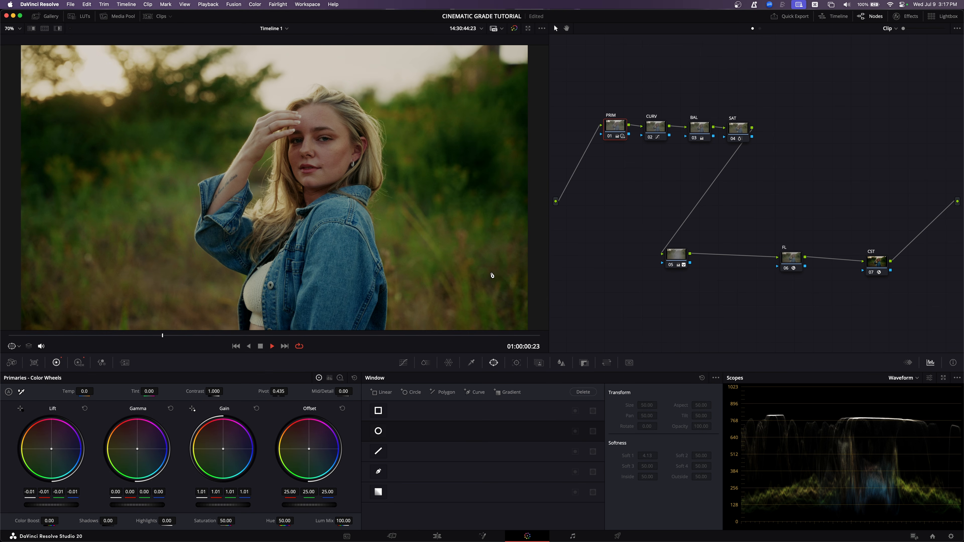
key(space)
key(super+f)
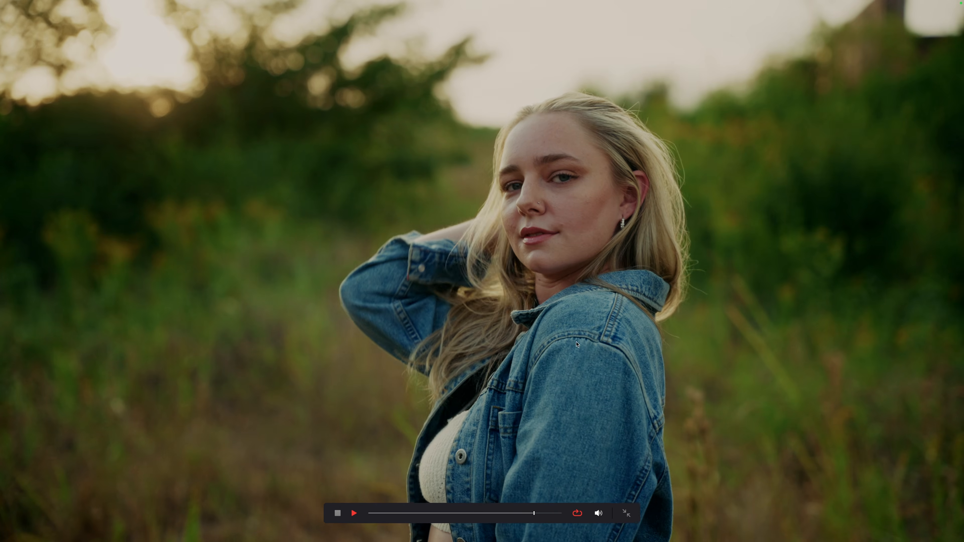
key(Escape)
Reset node 05's grade to clear its window, tracking and gamma adjustment.
click(683, 263)
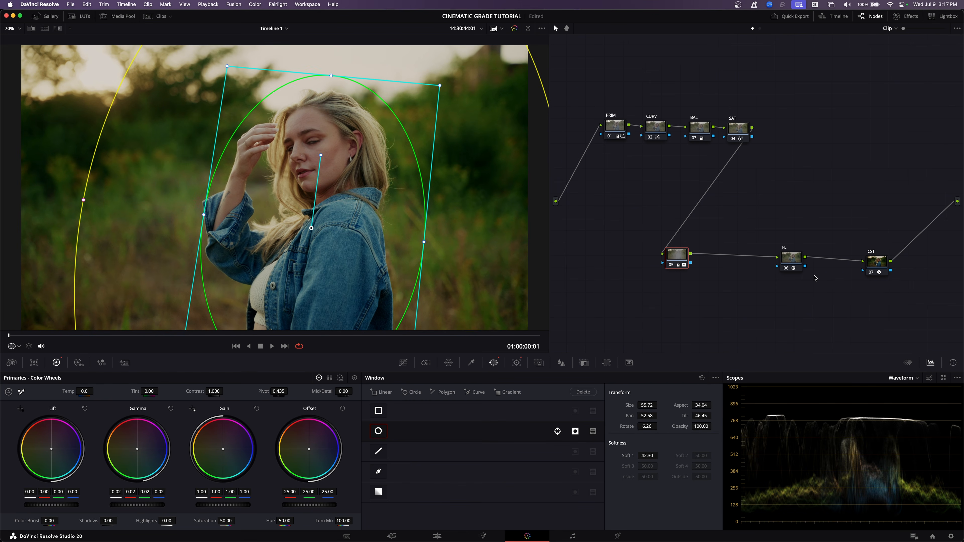
right_click(675, 255)
click(688, 260)
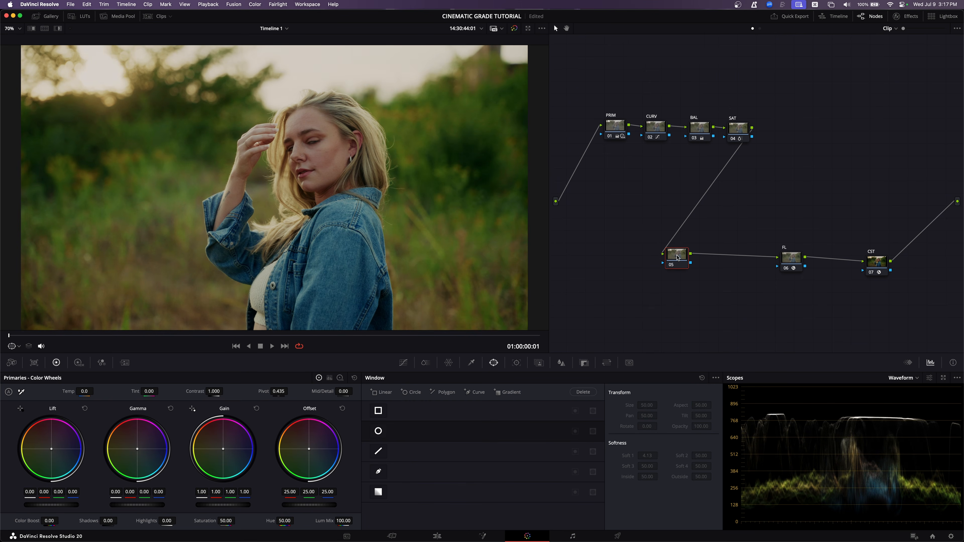
Find the Depth Map effect in the effects library and apply it to node 05.
drag(687, 255, 641, 263)
click(898, 17)
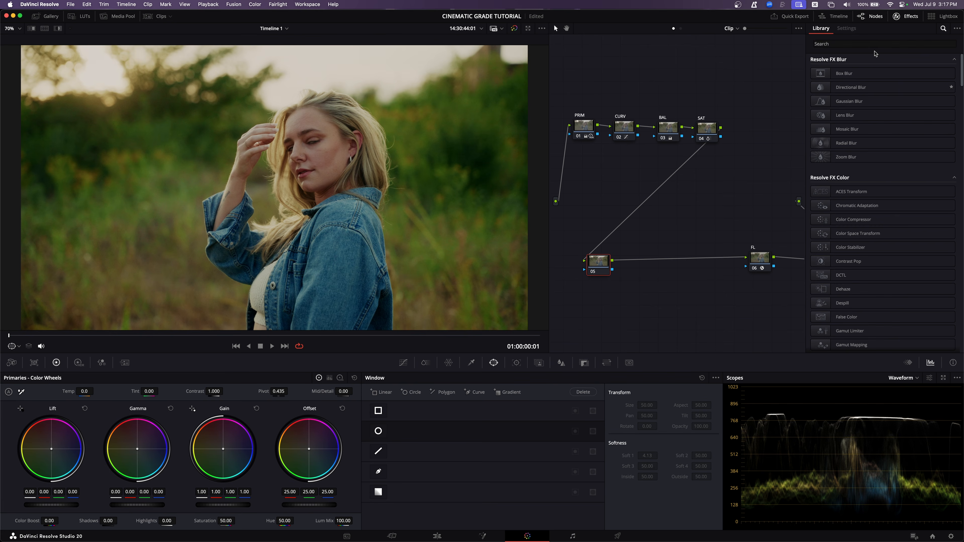
click(870, 44)
text(depth)
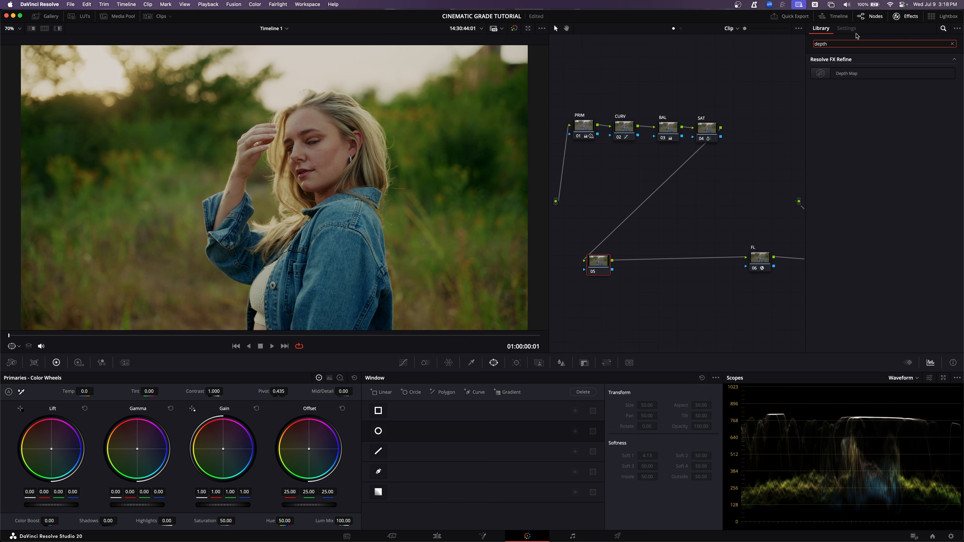
drag(844, 73, 636, 259)
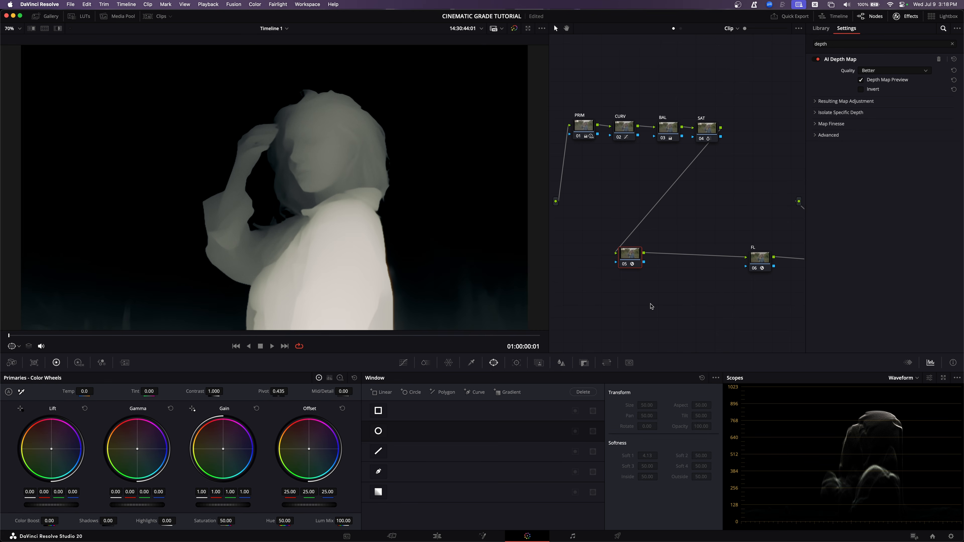
Enable Adjust Map Levels for the depth map and lower its Near Limit to 0.442.
click(842, 102)
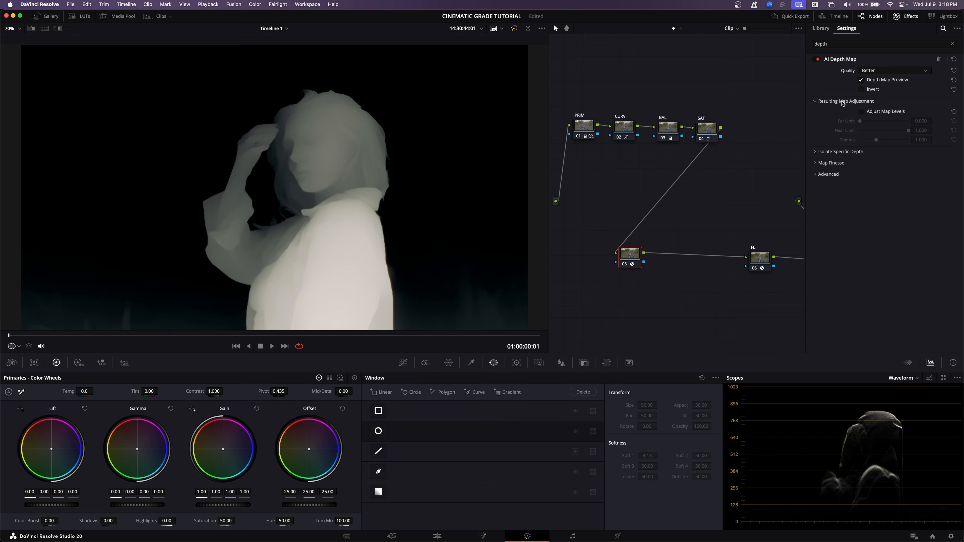
click(843, 156)
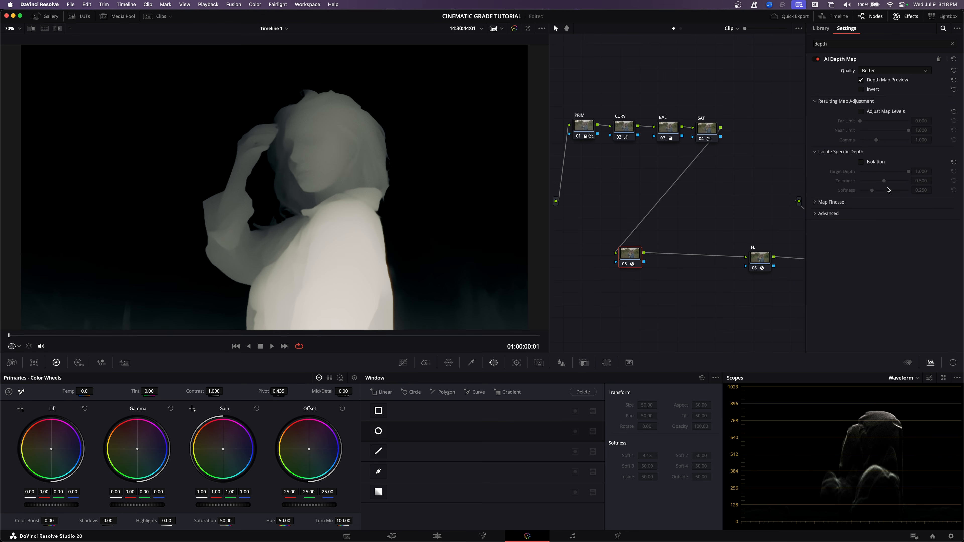
click(860, 111)
drag(908, 131, 882, 133)
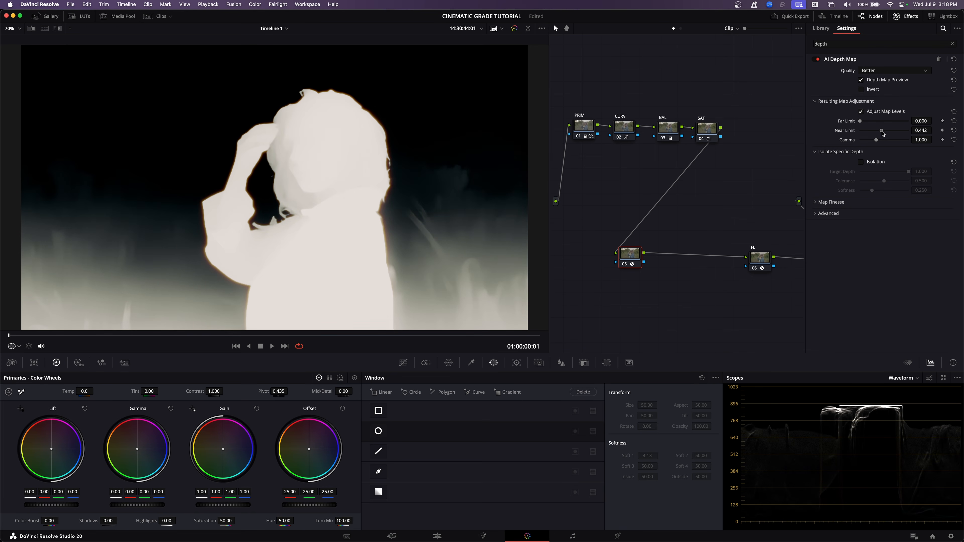
Isolate the woman's depth with Tolerance 1.000 and Softness 0.256, reveal the Map Finesse options and turn off the depth map preview.
click(862, 162)
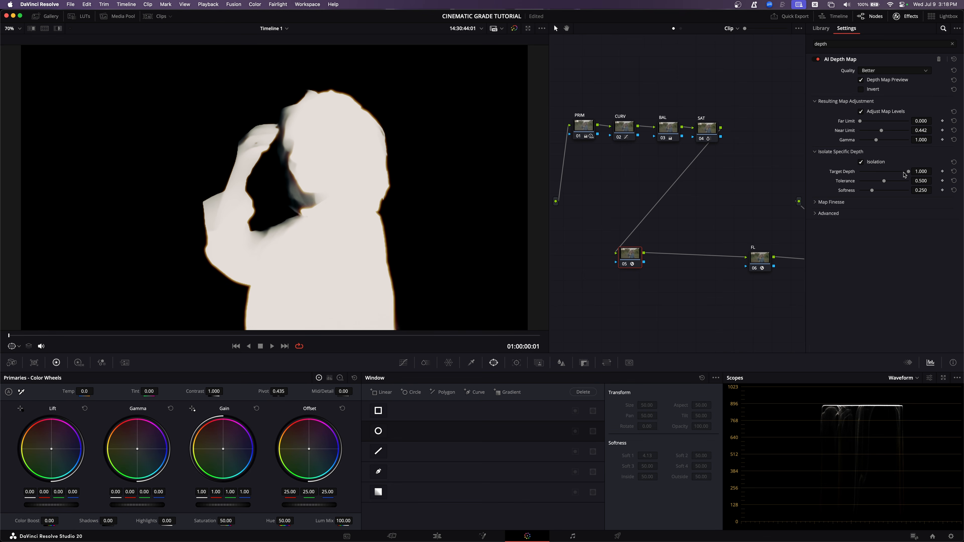
mouse_move(885, 183)
mouse_down()
mouse_move(873, 184)
mouse_move(919, 192)
mouse_move(888, 171)
mouse_move(910, 172)
mouse_move(873, 194)
mouse_up()
click(833, 202)
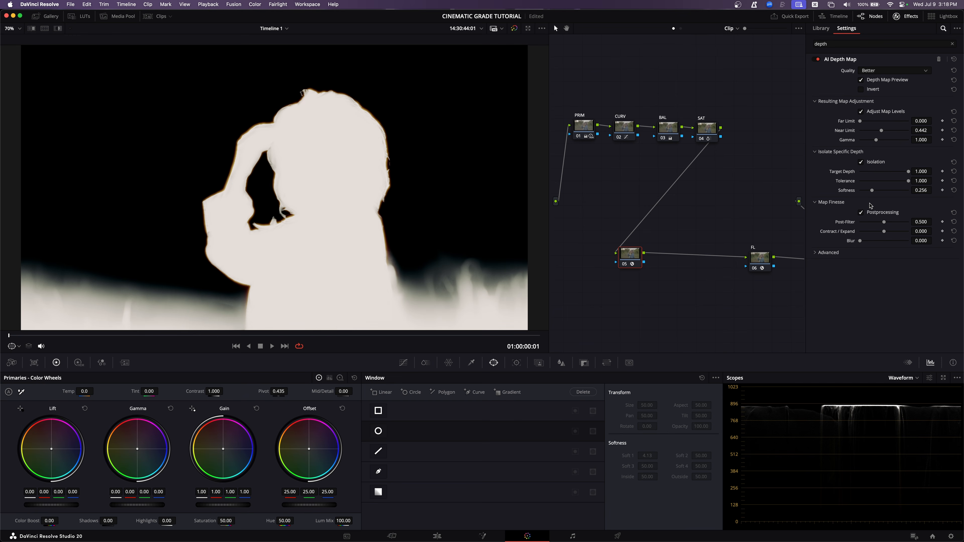
click(861, 80)
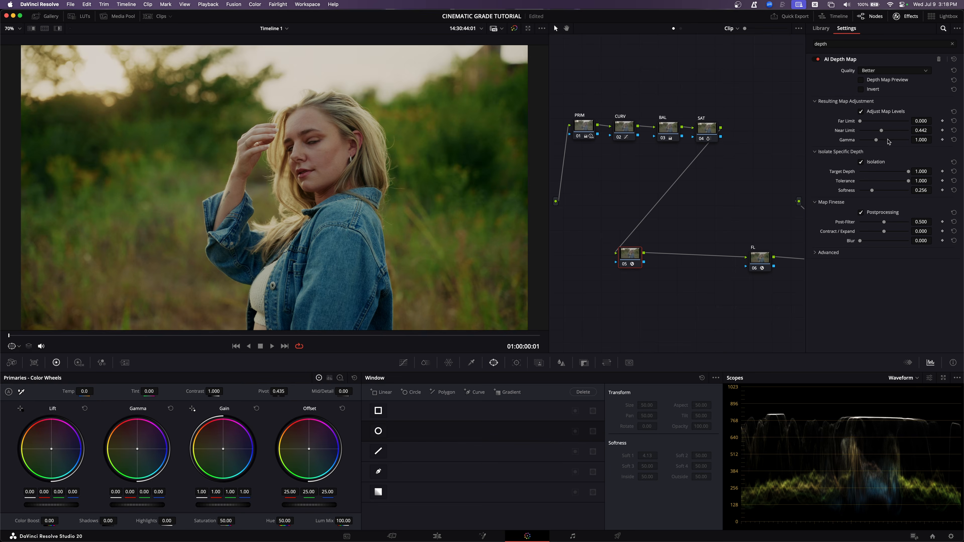
Close the effect settings and add an outside node after node 05.
click(905, 16)
drag(661, 257, 650, 253)
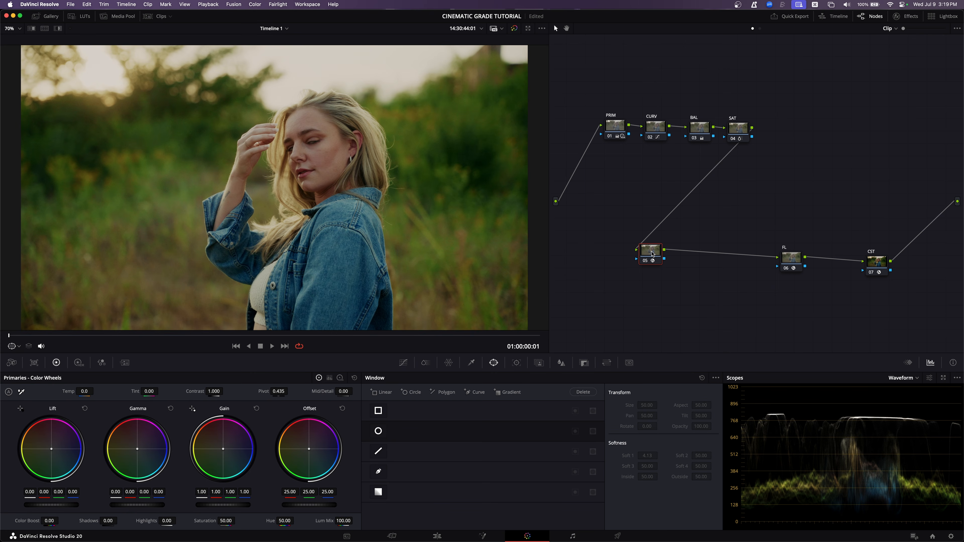
drag(652, 254, 651, 254)
right_click(653, 252)
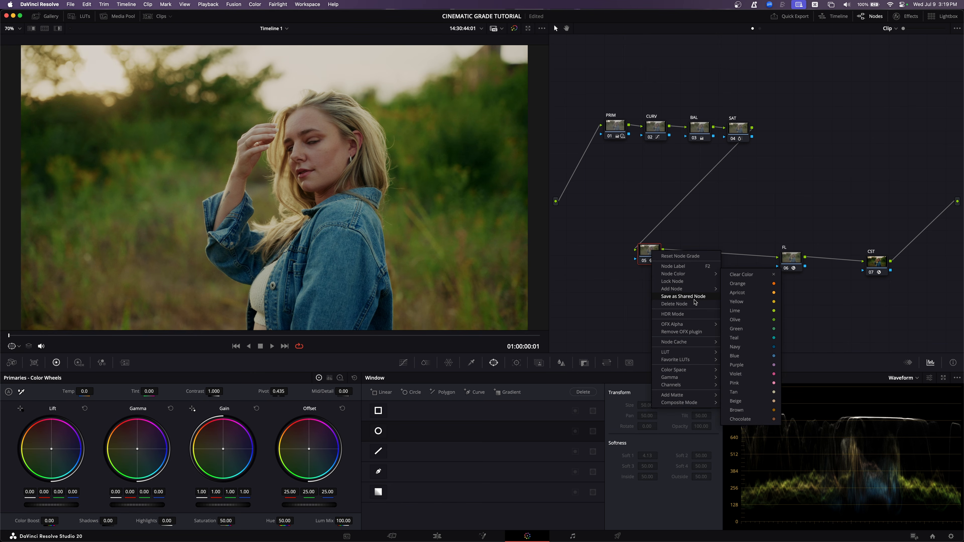
mouse_move(699, 289)
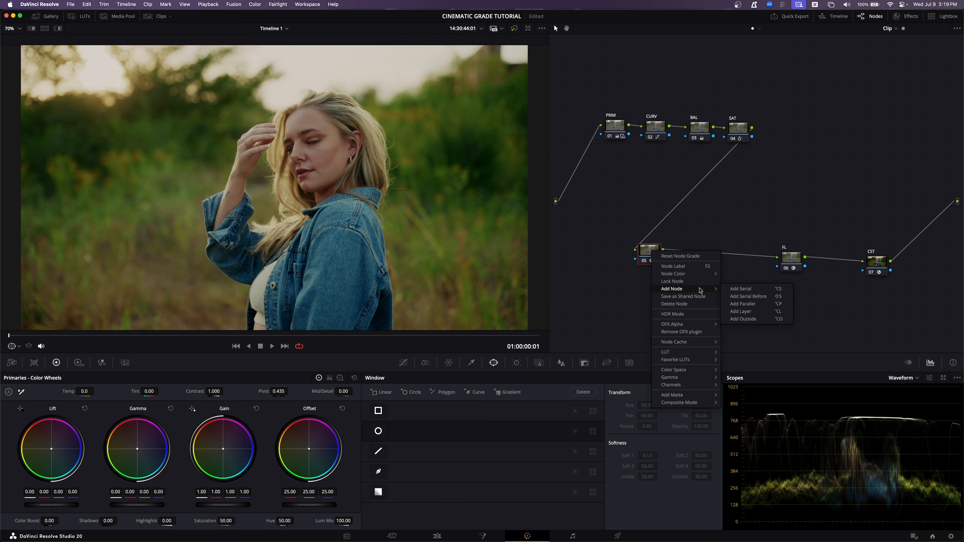
click(746, 312)
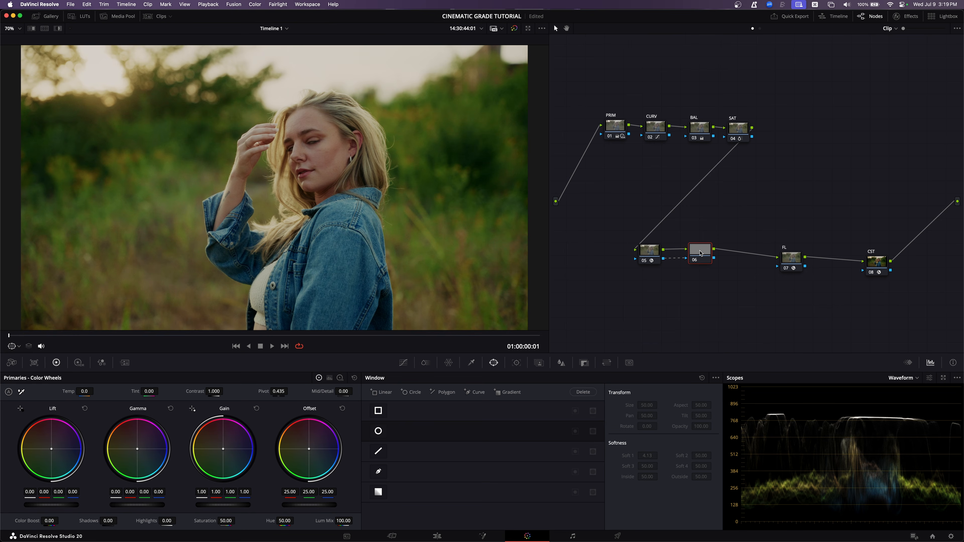
Highlight the areas isolated by node 06 and node 05, playing part of the clip to check the subject mask.
key(shift+h)
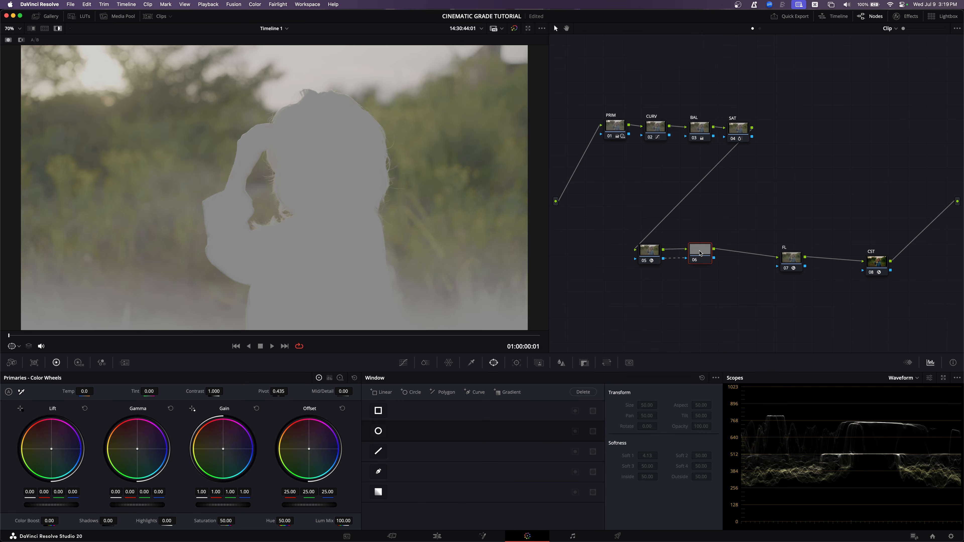
drag(699, 251, 710, 246)
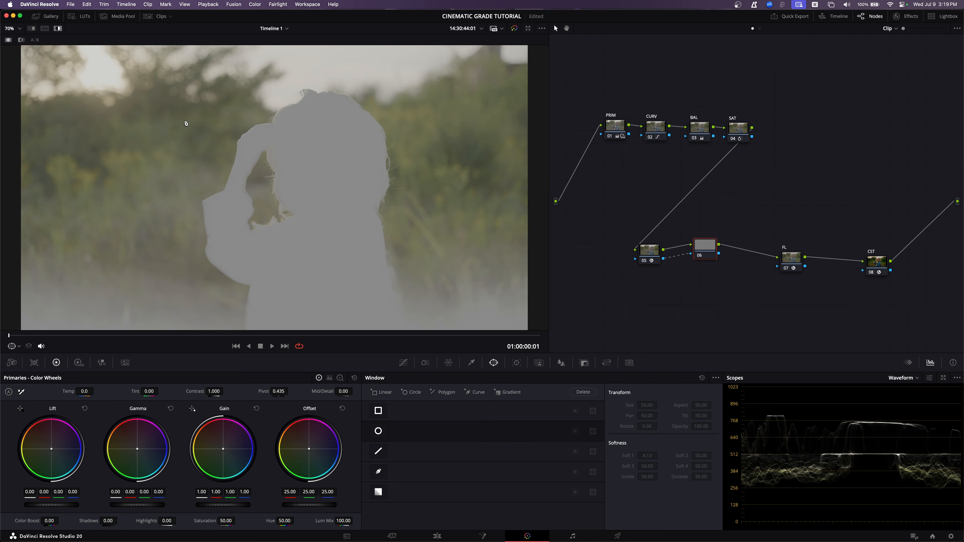
click(652, 252)
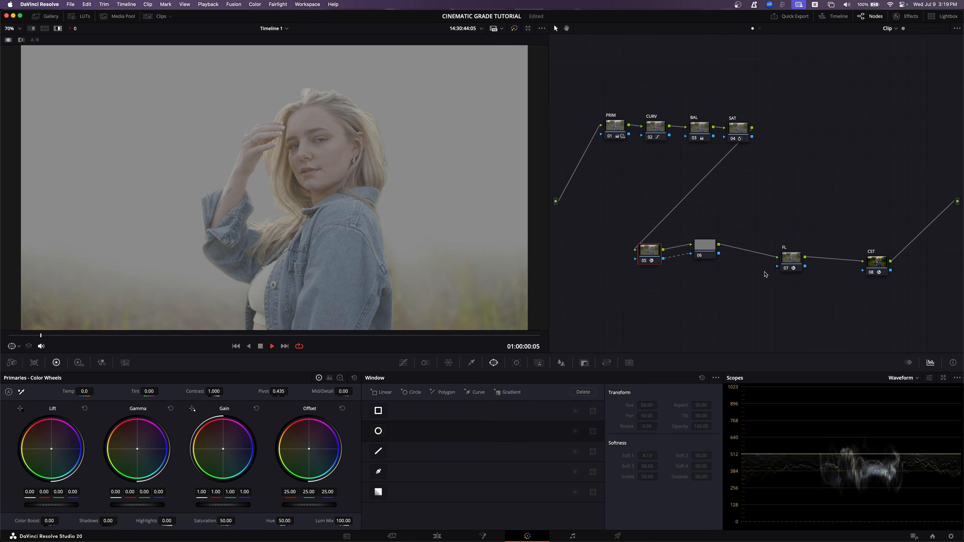
key(space)
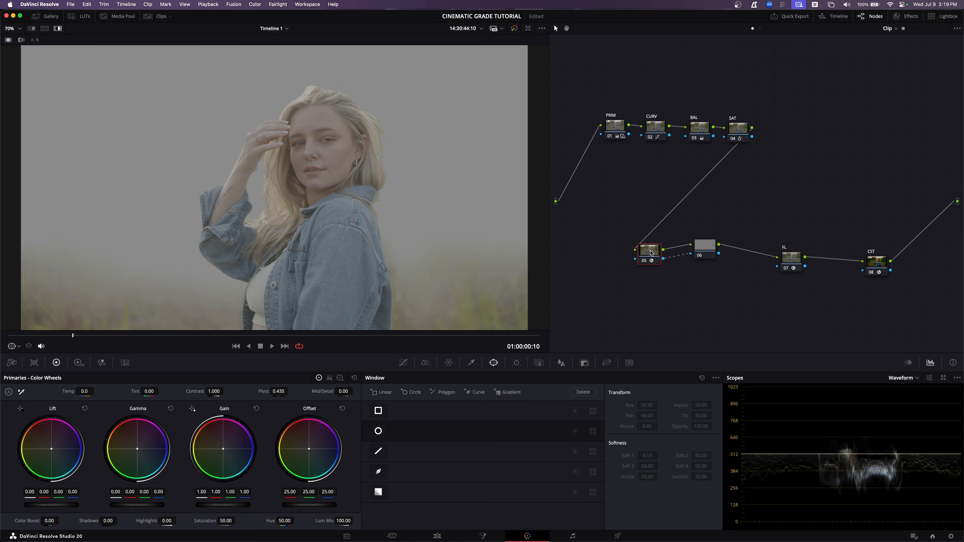
key(shift+h)
Review node 05's depth map settings and toggle the grade bypass to check the image.
click(910, 17)
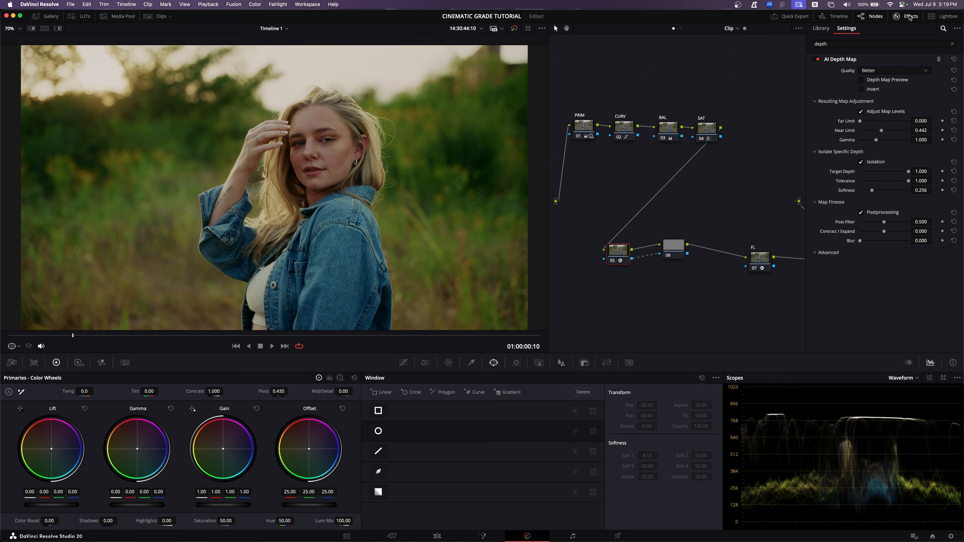
click(910, 17)
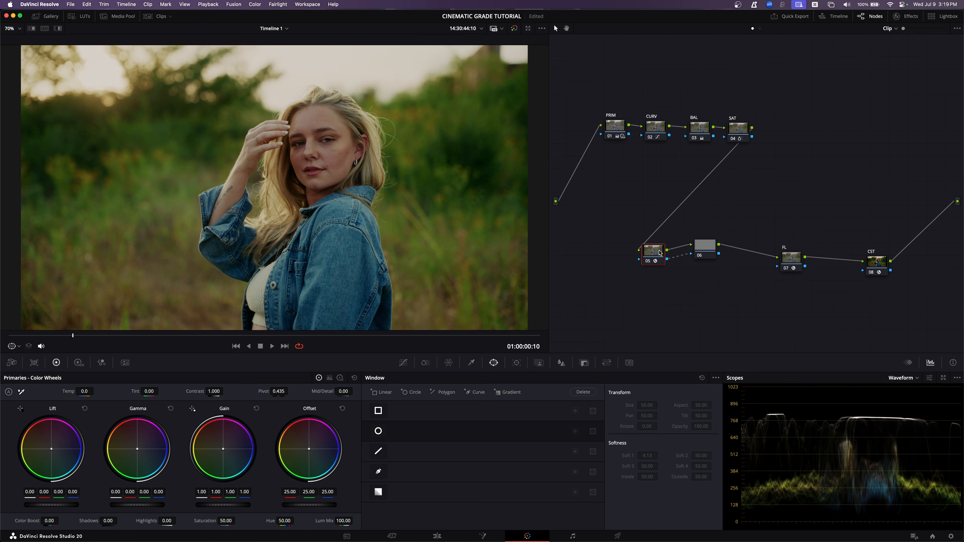
key(shift+d)
key(shift+d)
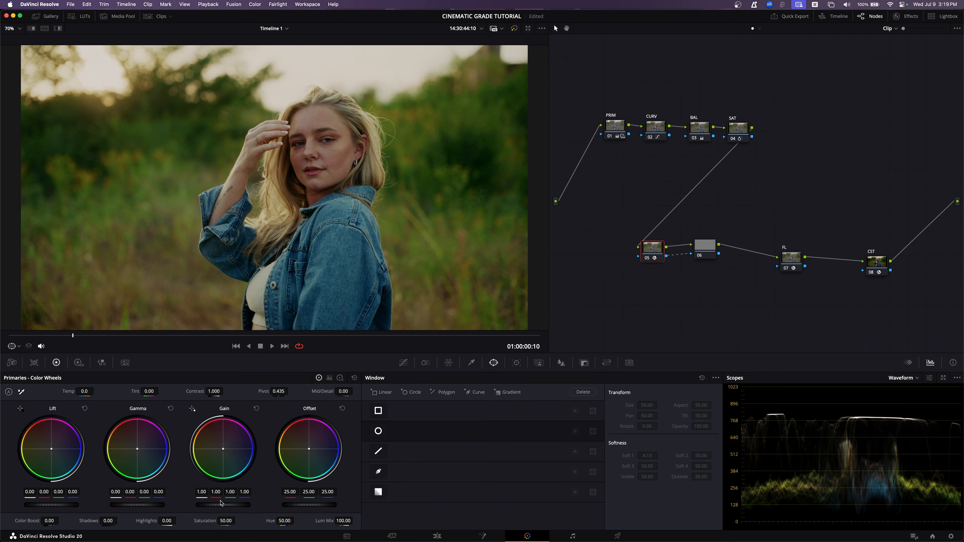
Save the project, try raising node 05's gamma to 0.02 to brighten the woman, and undo it.
key(super+s)
drag(115, 505, 121, 505)
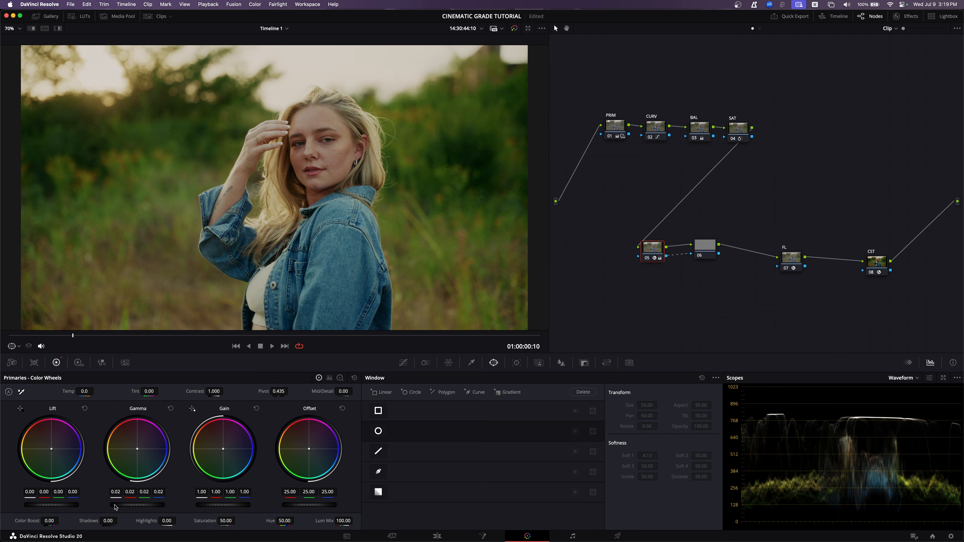
key(super+z)
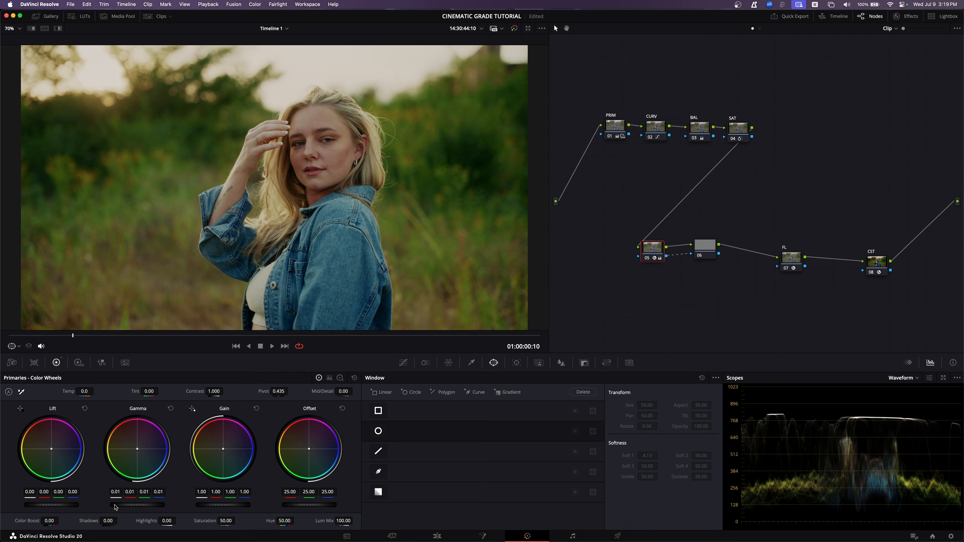
key(super+z)
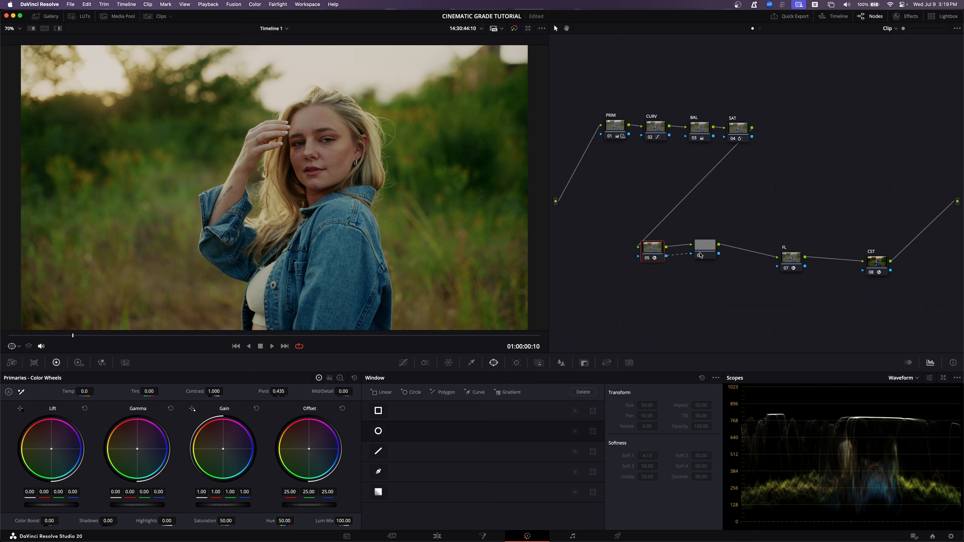
Darken the background in node 06 with gamma -0.01 and gain 0.98, and play the clip from the start.
drag(701, 255, 705, 248)
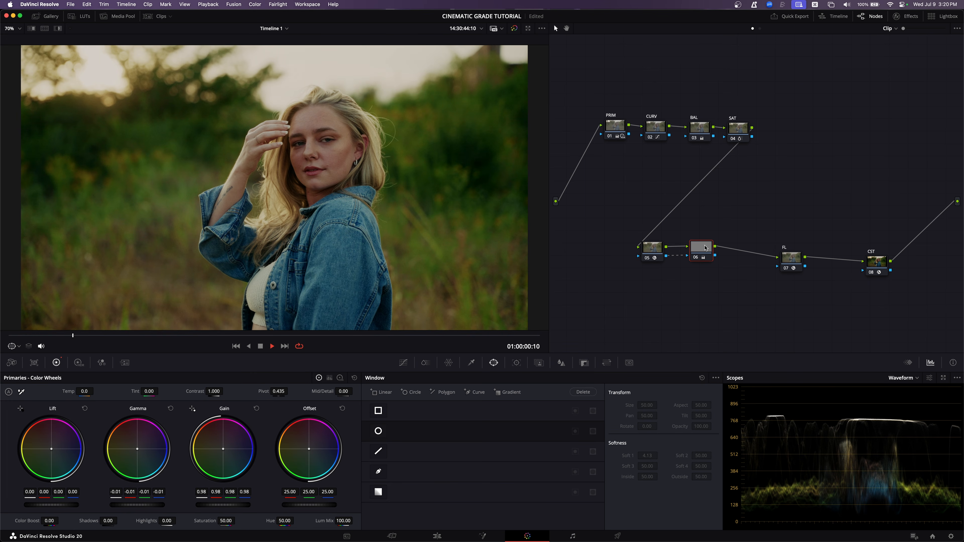
key(space)
key(space)
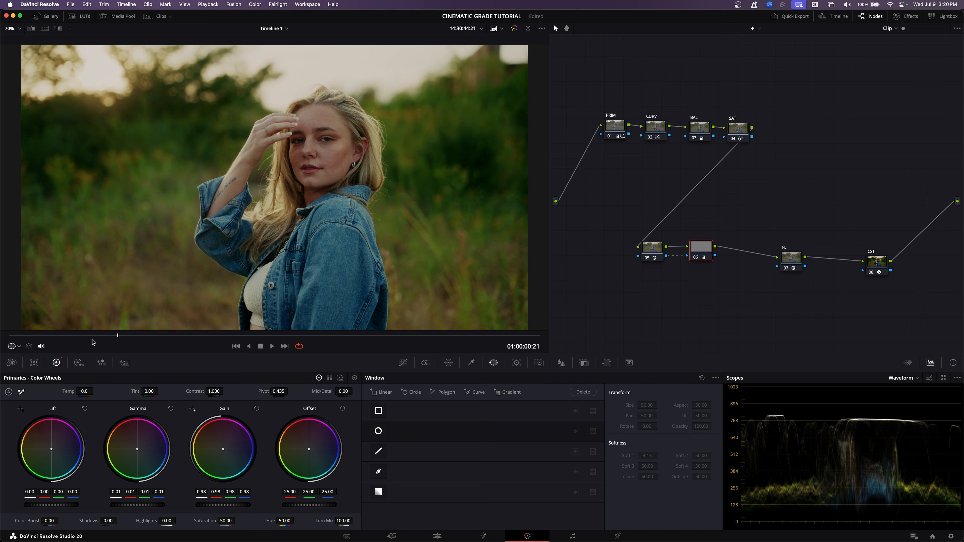
key(Home)
key(space)
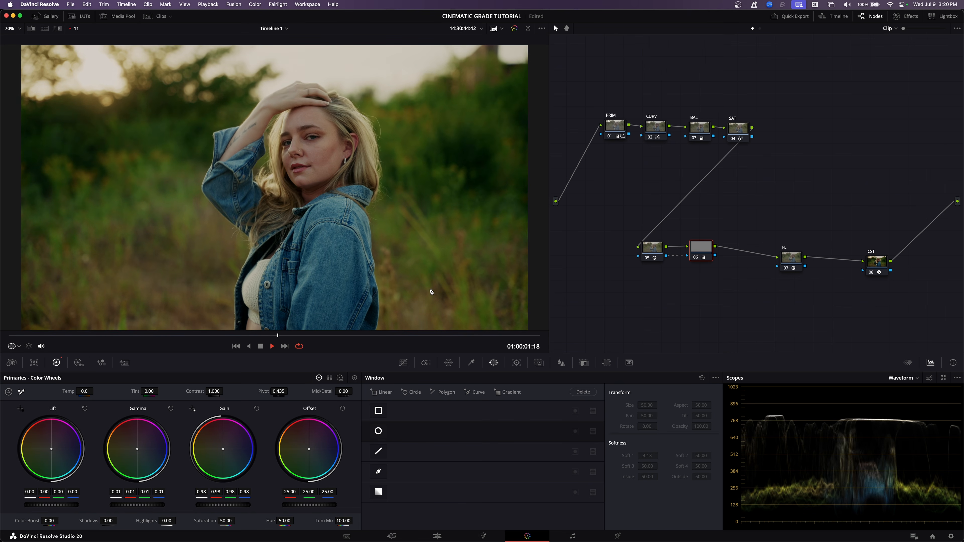
key(space)
Compare the image with node 06 disabled and enabled.
key(ctrl+d)
key(ctrl+d)
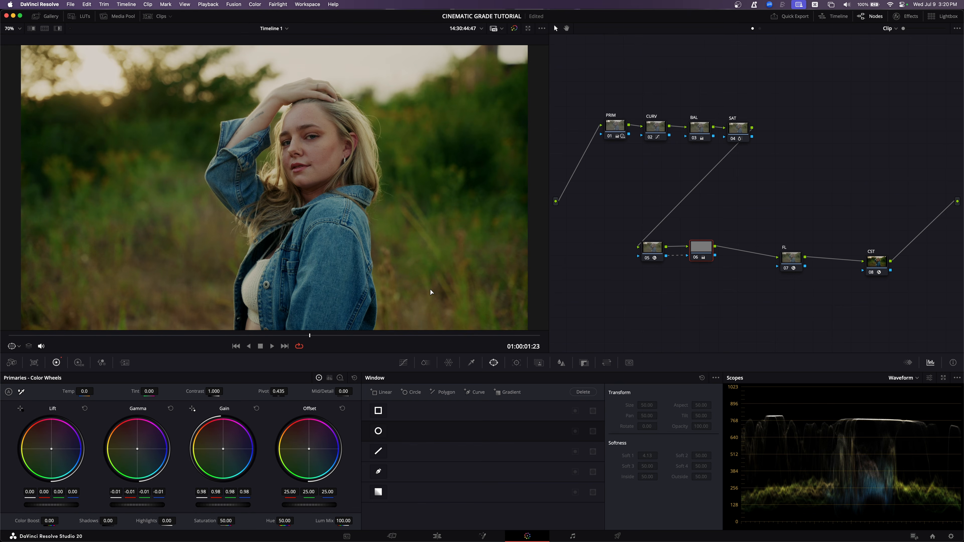
key(ctrl+d)
key(ctrl+d)
key(ctrl+d)
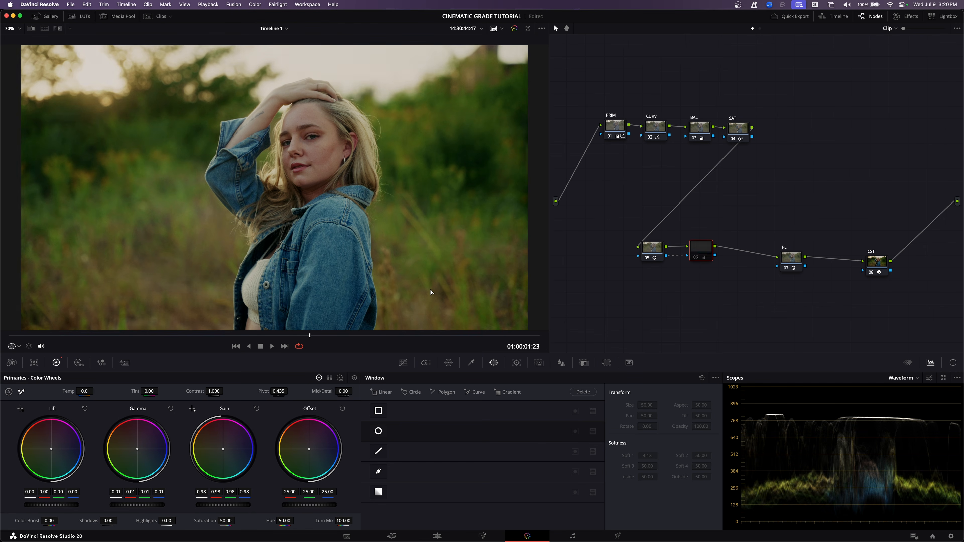
key(ctrl+d)
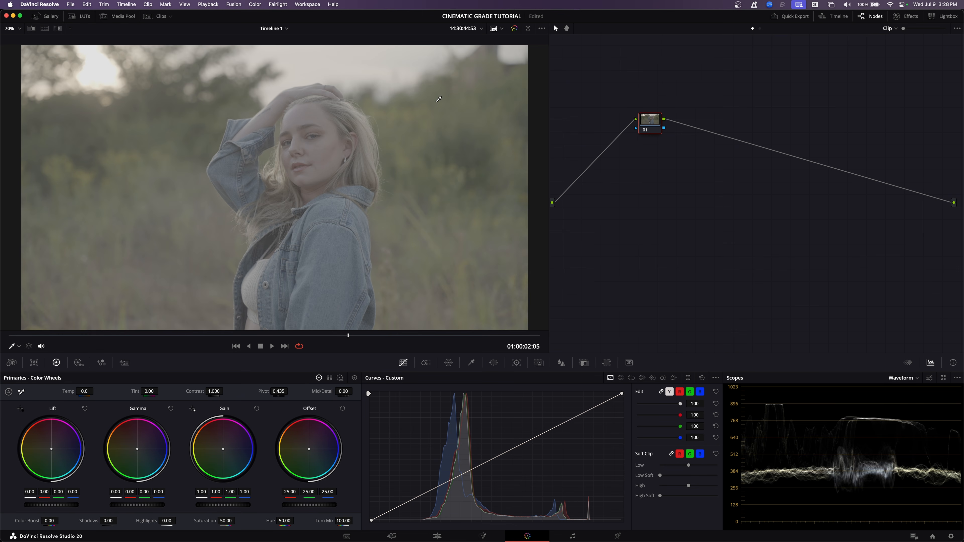
Add five serial nodes to the ungraded clip and arrange nodes 05 and 06 in a lower row.
key(alt+s)
key(alt+s)
key(alt+s)
key(alt+s)
key(alt+s)
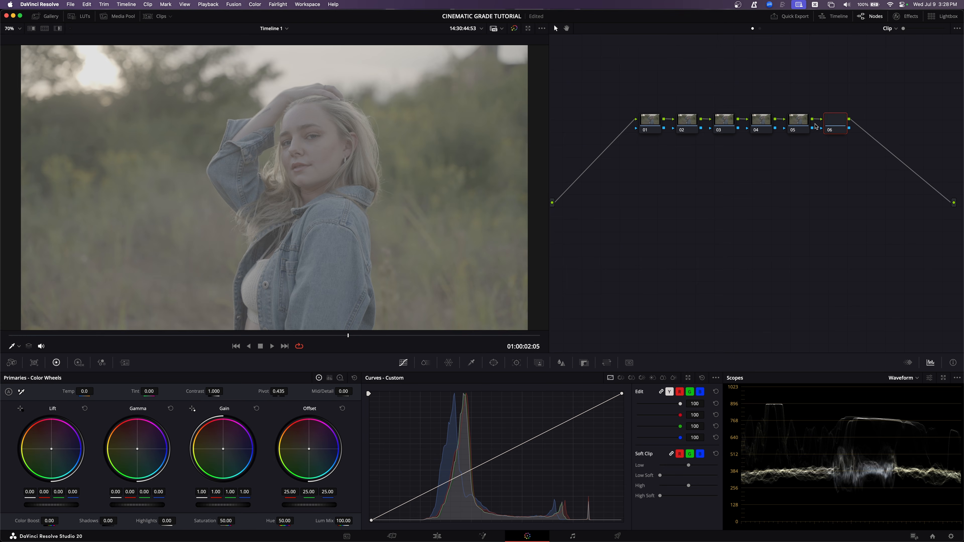
drag(832, 125, 809, 240)
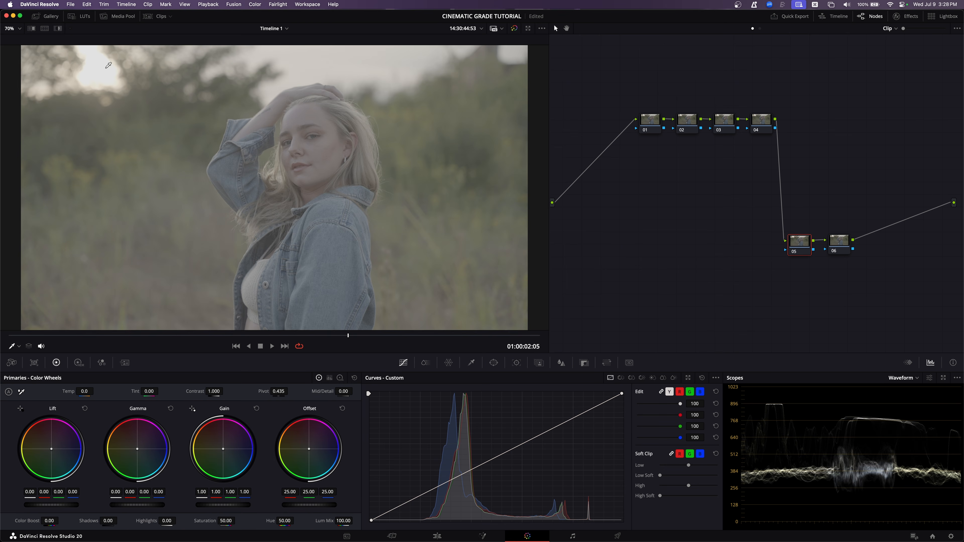
Check the gallery stills, and browse the Any Camera and SONY folders of COLMANATION LUTS.
click(38, 16)
click(33, 41)
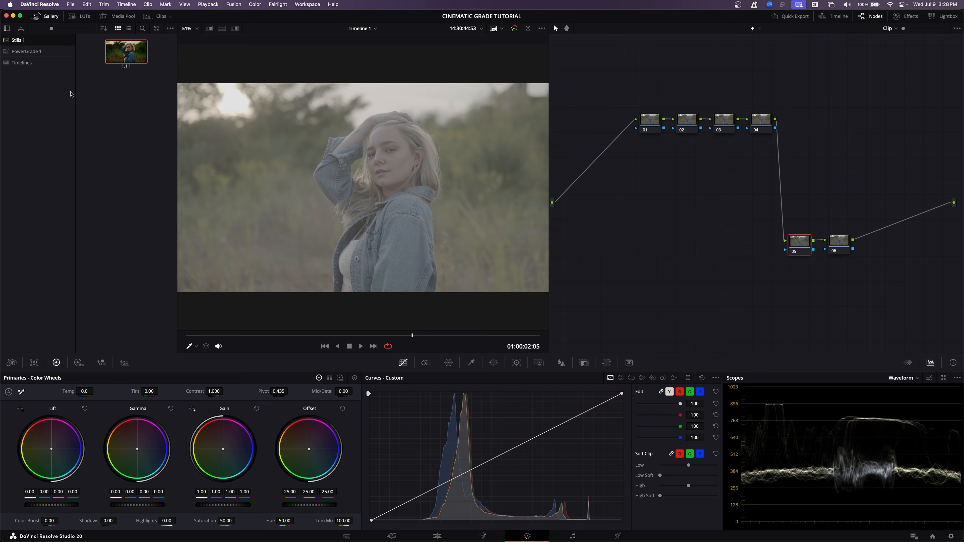
click(38, 16)
click(79, 16)
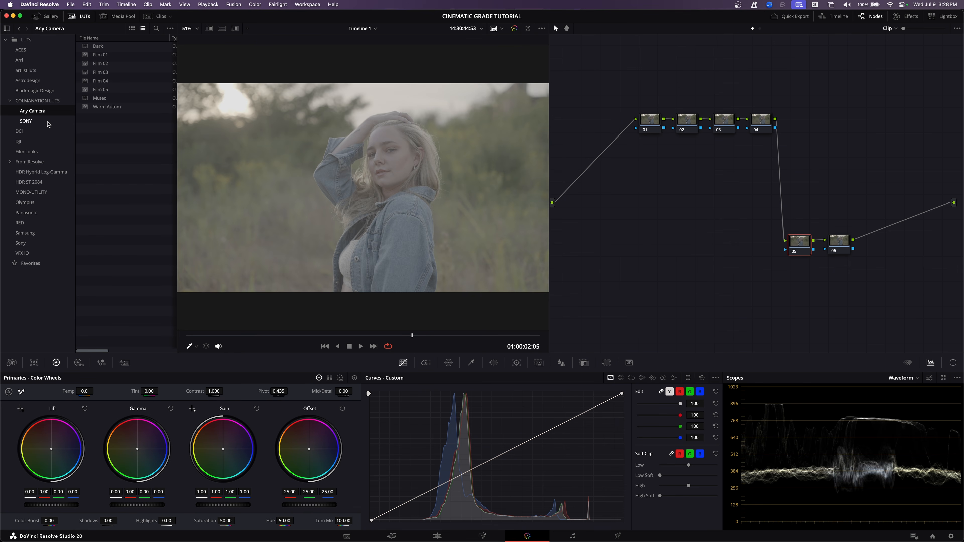
click(38, 121)
click(49, 113)
click(35, 120)
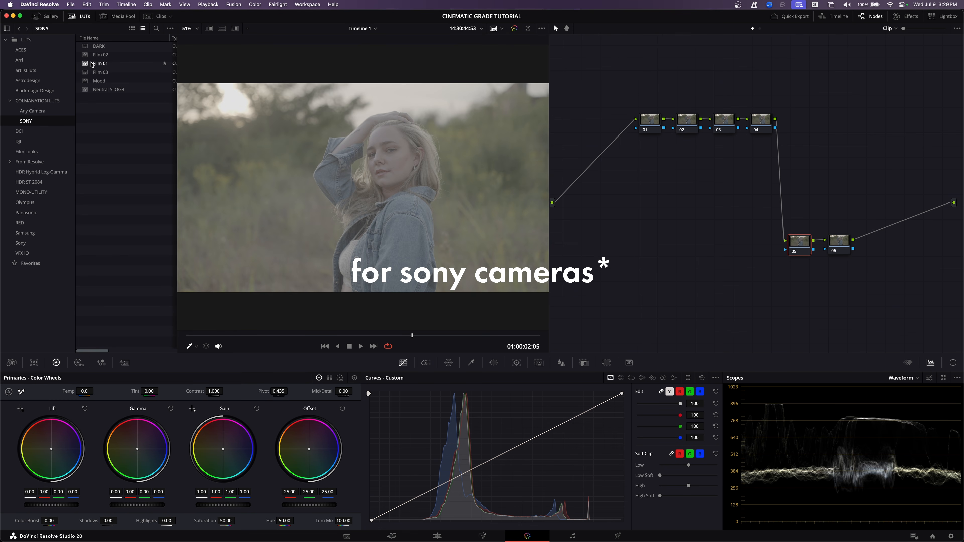
click(890, 28)
click(892, 28)
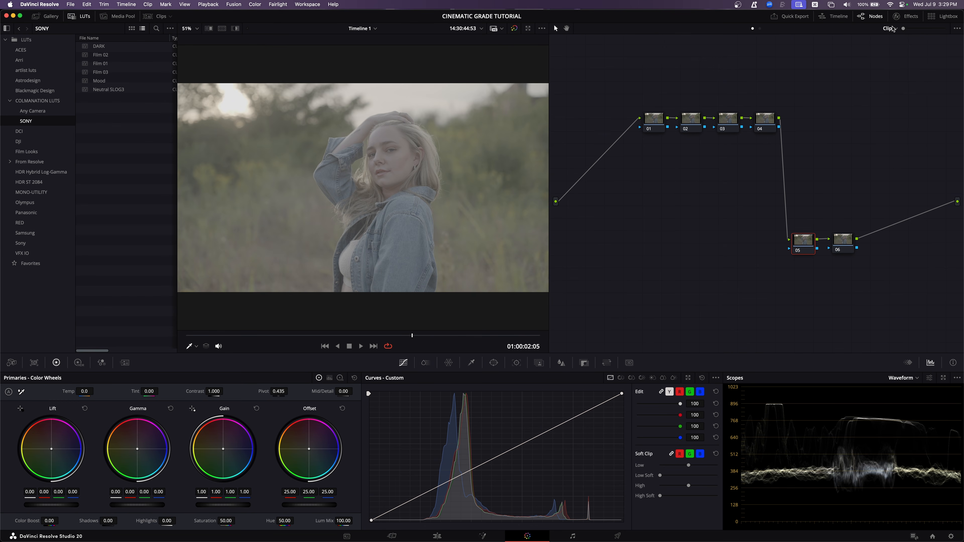
Reposition node 06 and try the Film 02, Film 01, Film 03, Mood and Neutral SLOG3 LUTs on node 05.
mouse_move(845, 250)
mouse_down()
mouse_move(808, 245)
mouse_move(840, 246)
mouse_up()
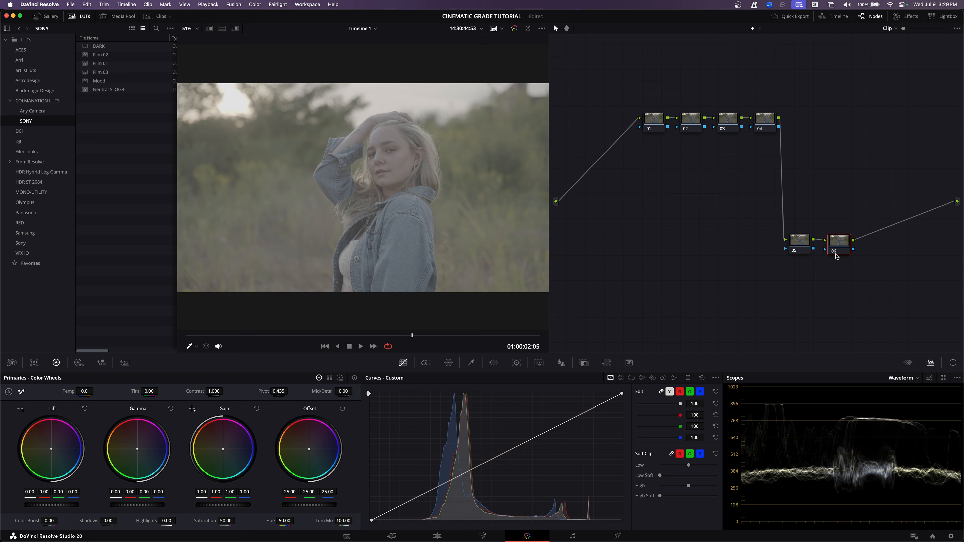
click(799, 237)
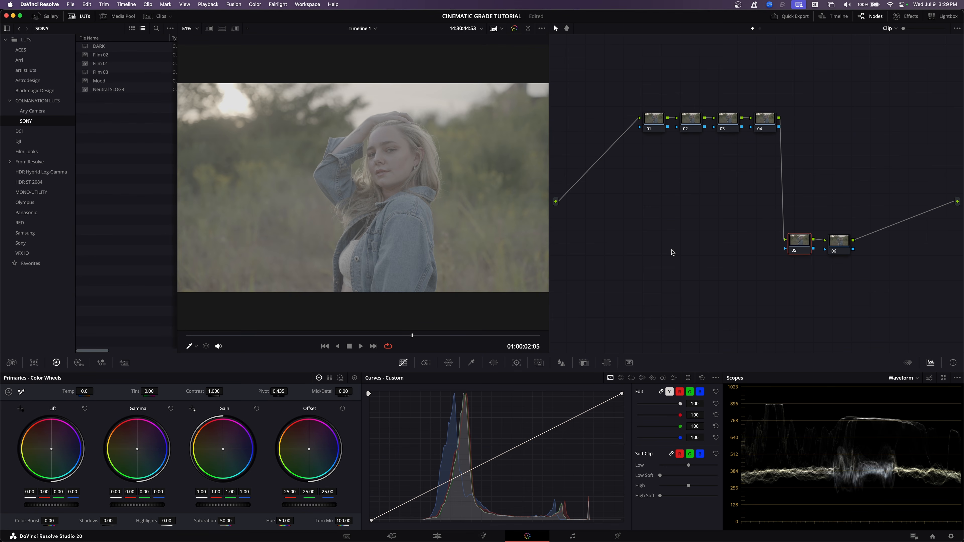
double_click(86, 56)
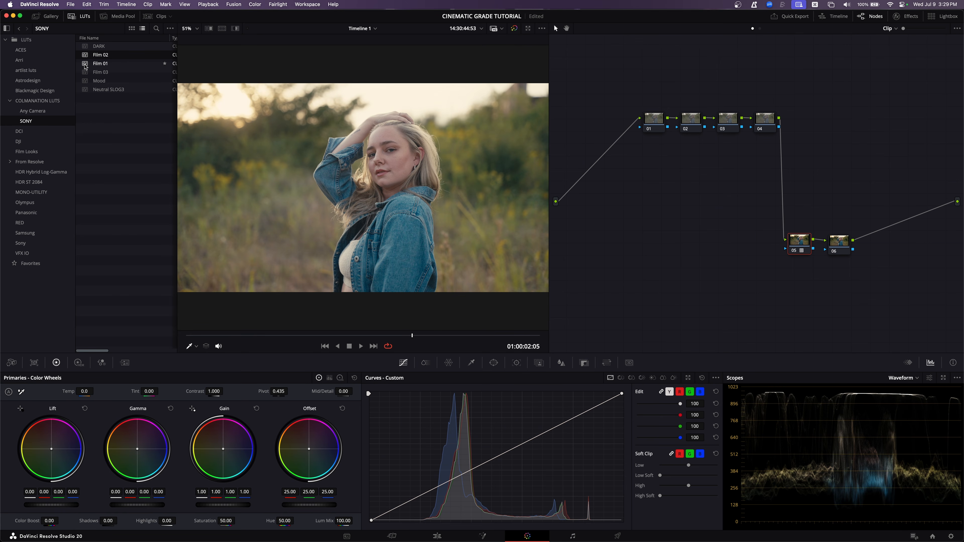
double_click(85, 65)
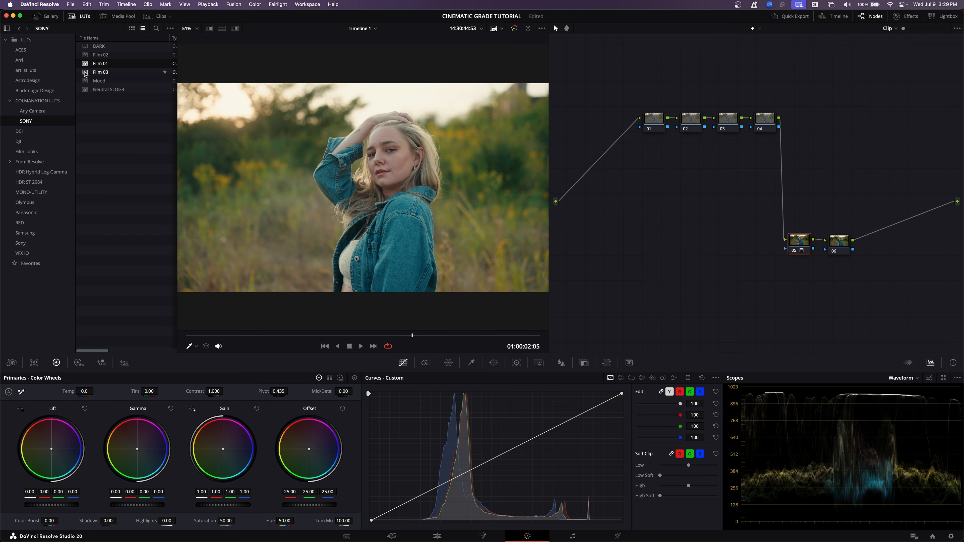
click(86, 73)
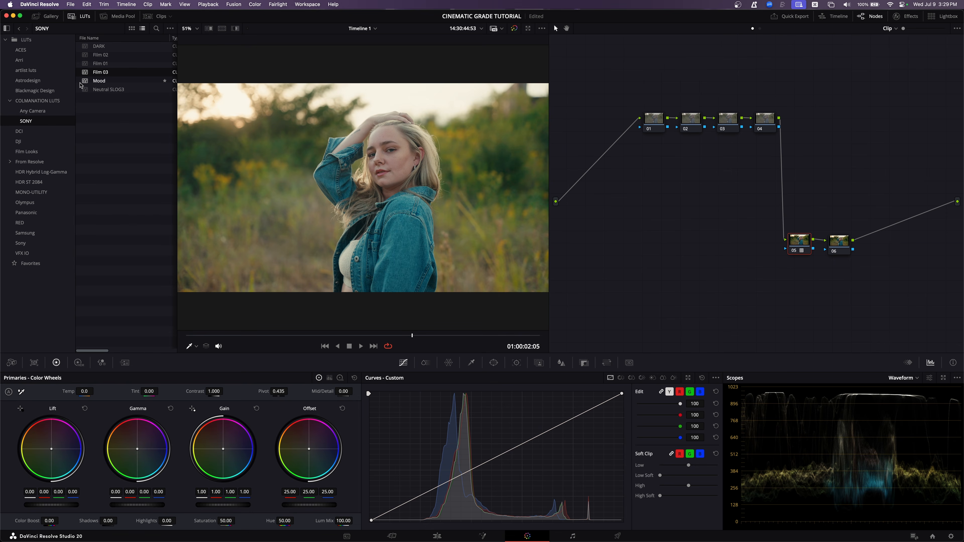
click(87, 81)
click(84, 90)
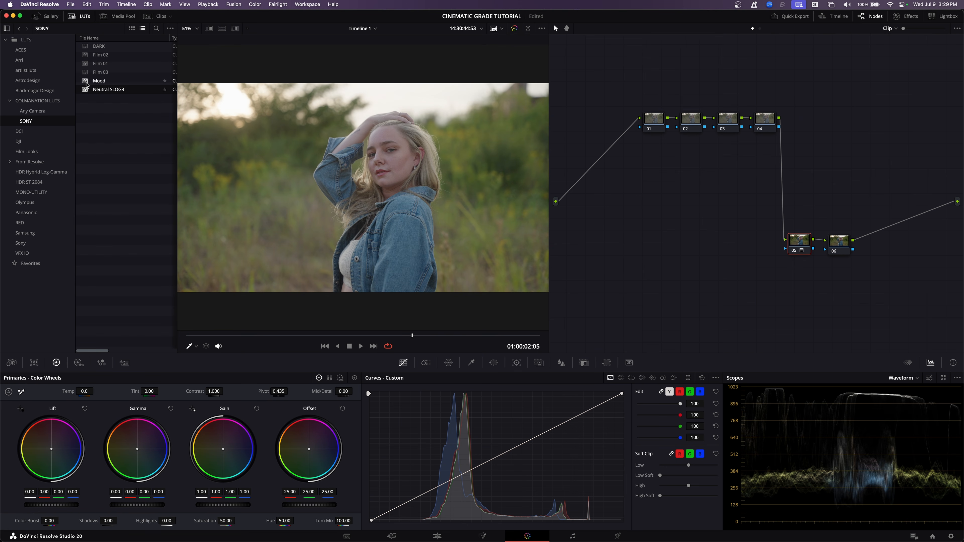
Compare the Film 02, Film 03 and Film 01 LUTs on node 05, returning to Film 03.
click(87, 57)
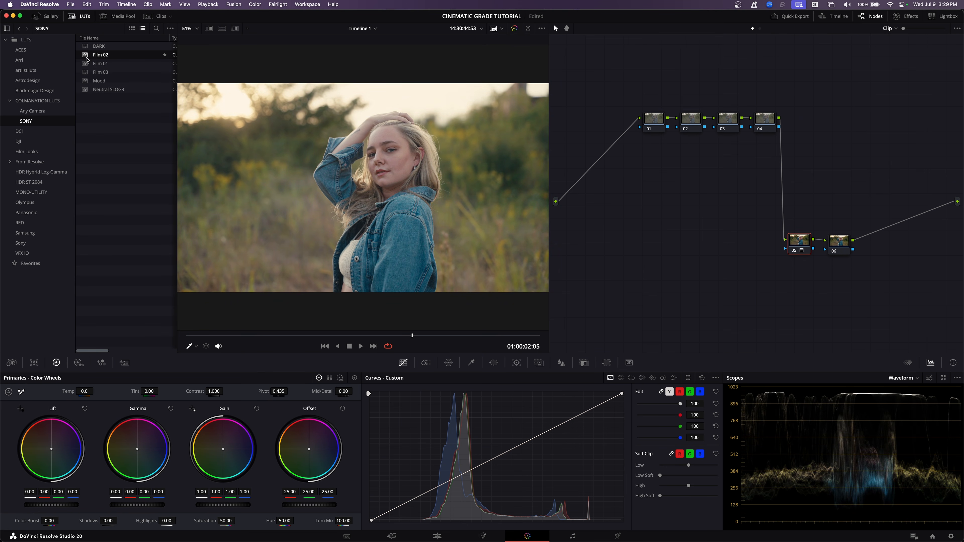
click(87, 72)
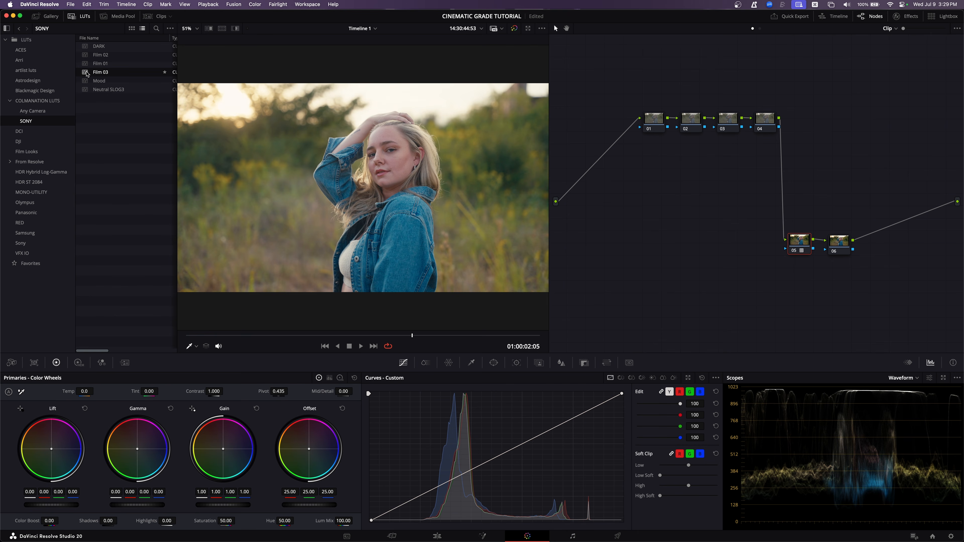
click(85, 65)
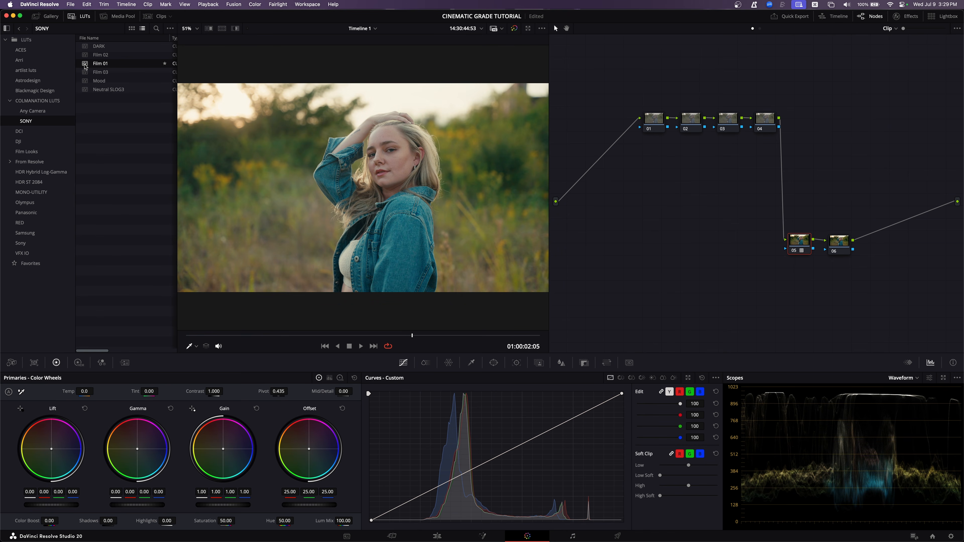
click(86, 73)
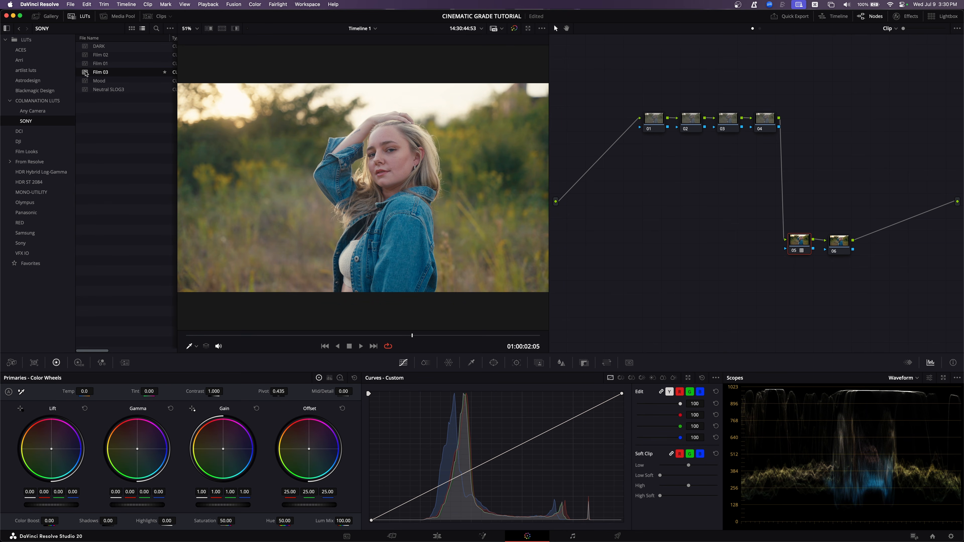
Compare the three Film LUTs on the Vectorscope and settle on Film 01 for node 05.
click(915, 379)
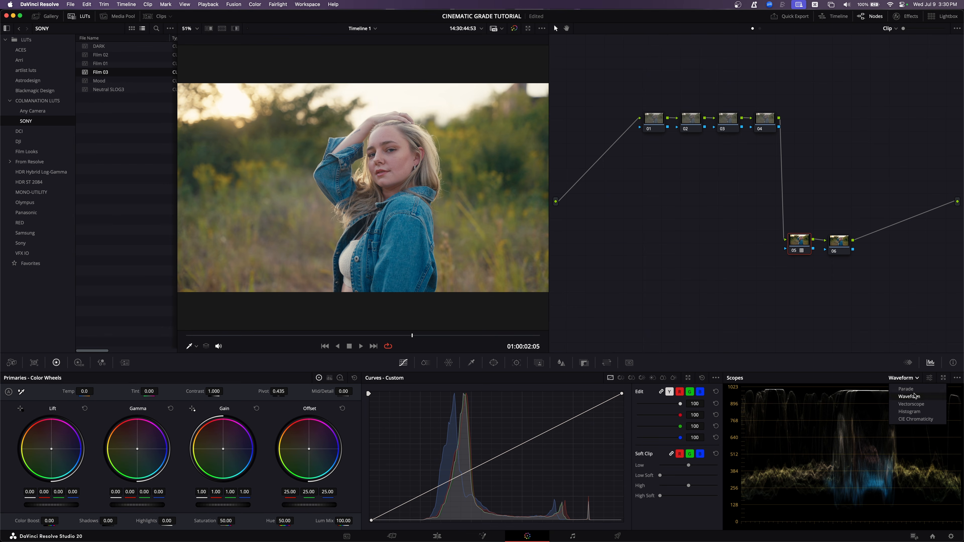
click(915, 406)
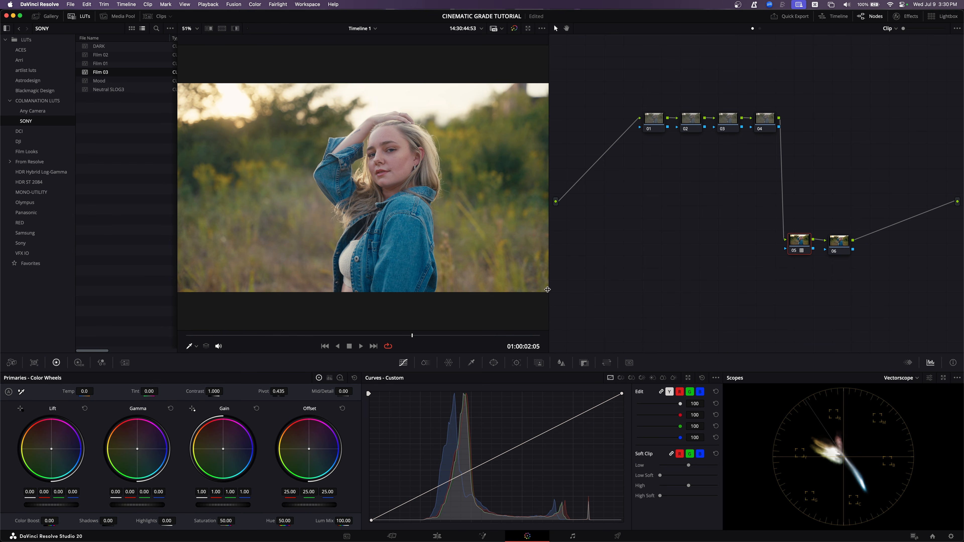
click(86, 55)
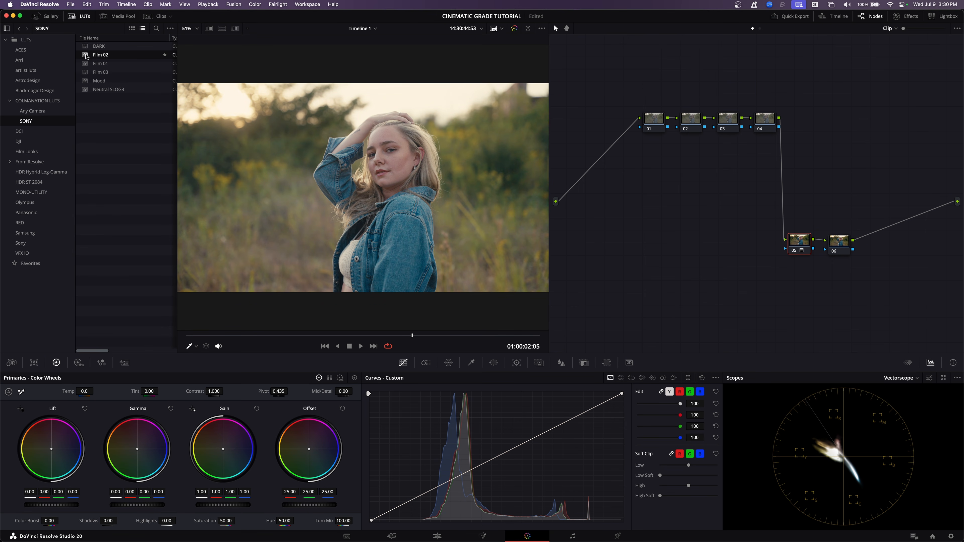
click(85, 64)
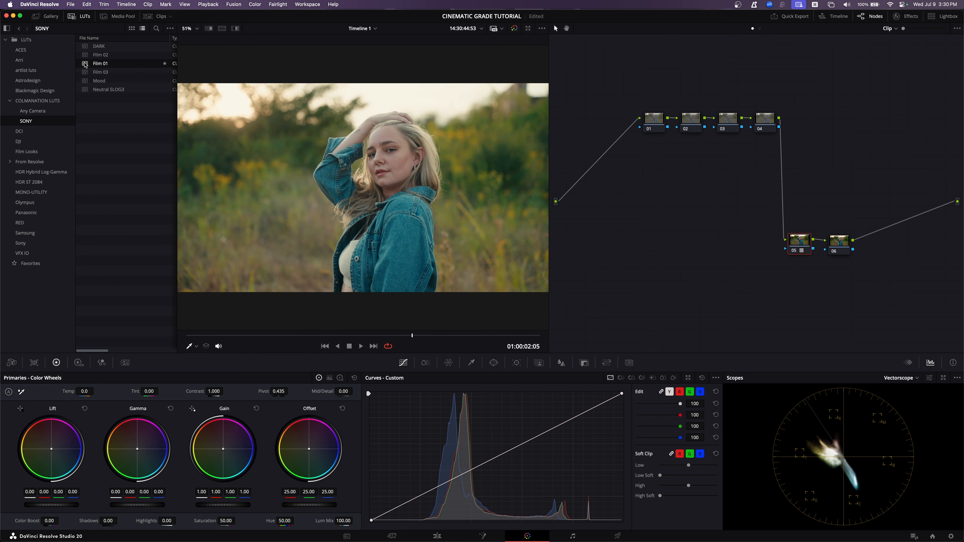
click(88, 72)
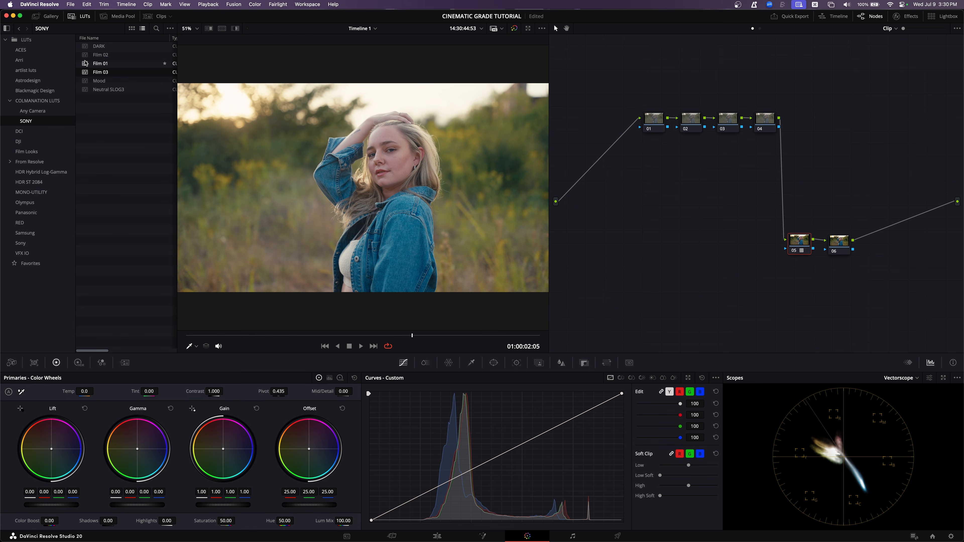
click(86, 64)
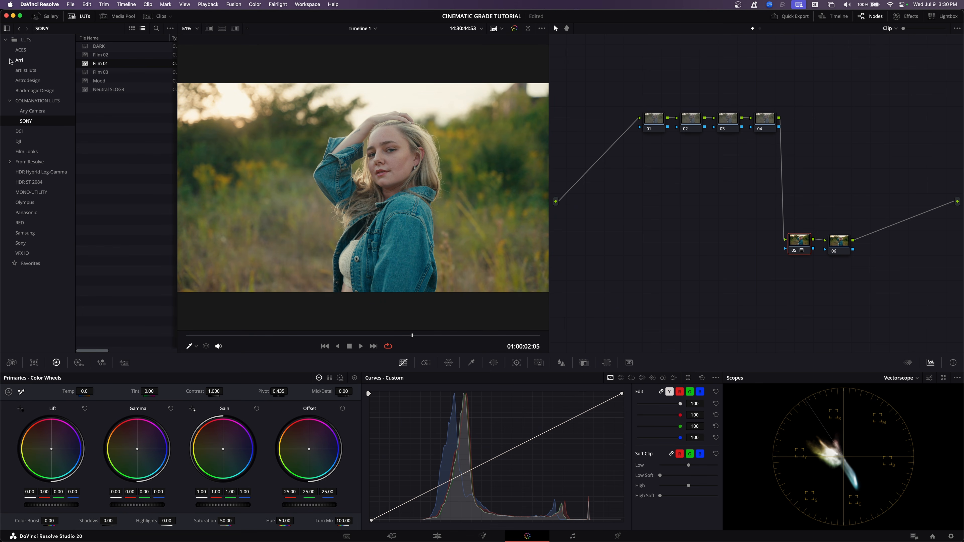
click(86, 72)
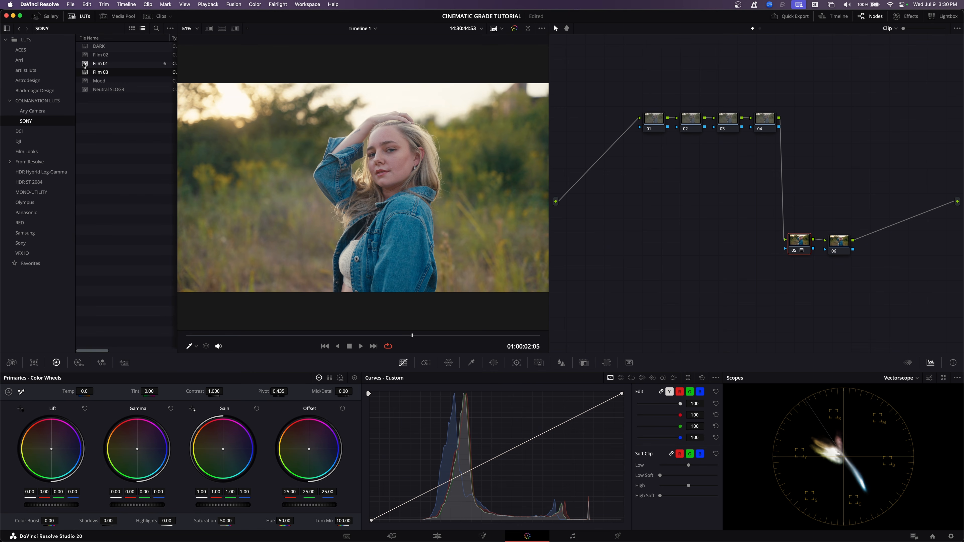
click(86, 63)
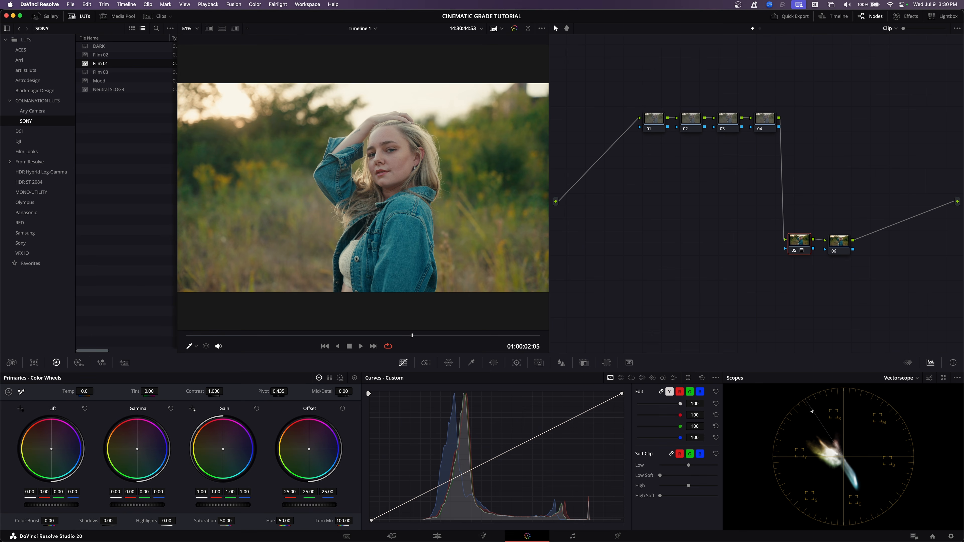
Open the vectorscope's display settings and brighten its trace.
click(957, 377)
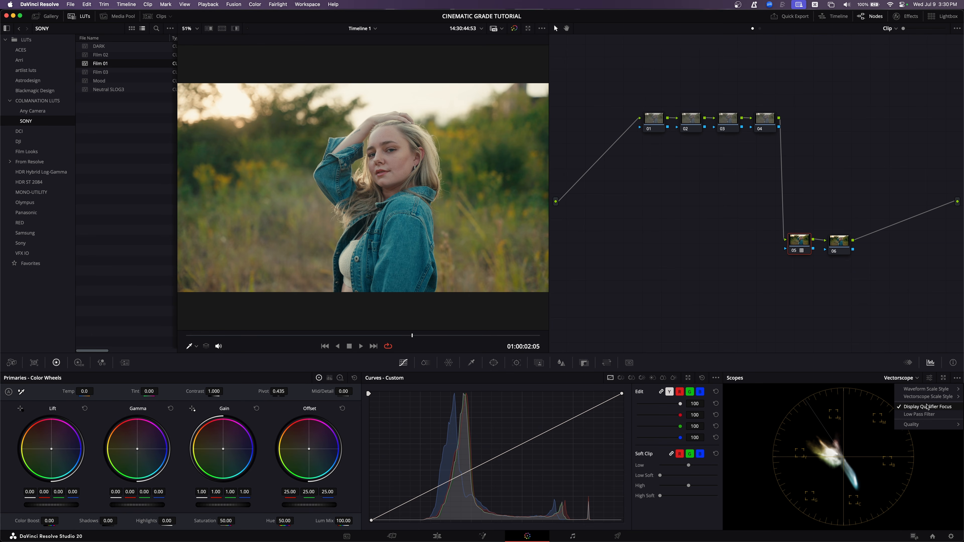
click(929, 378)
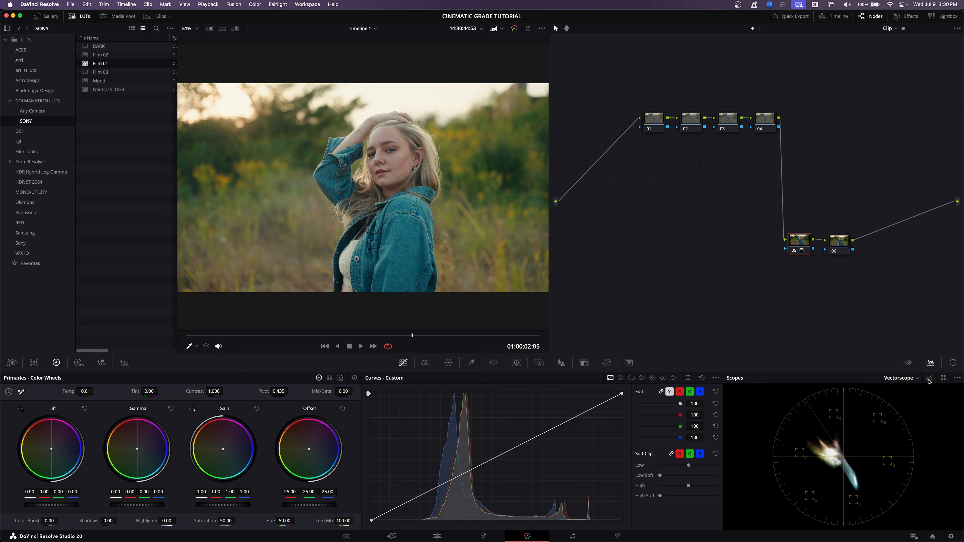
click(930, 379)
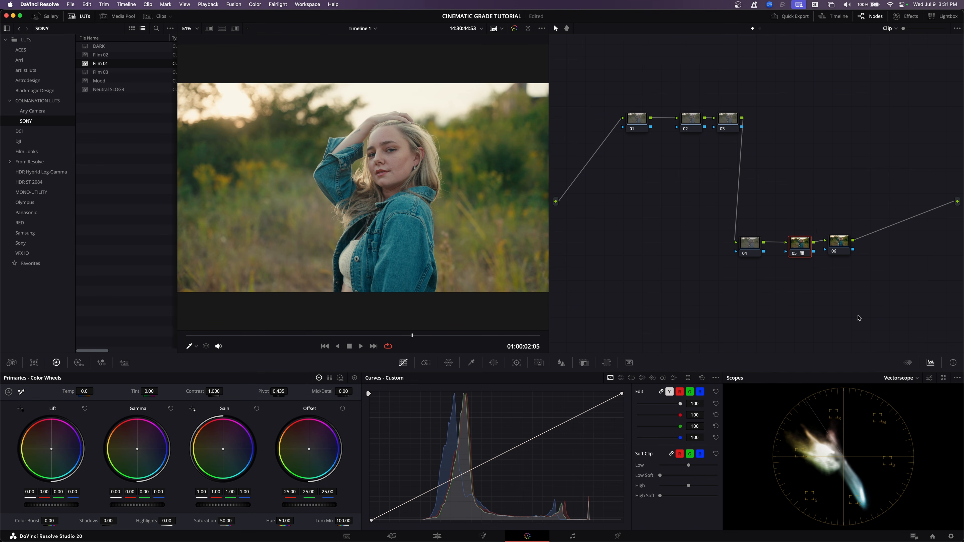
Balance node 01 with gain 0.93, gamma 0.02 and lift -0.00, and switch the scope to Waveform.
click(642, 122)
mouse_move(223, 504)
mouse_down()
mouse_move(207, 505)
mouse_move(216, 505)
mouse_up()
drag(138, 505, 141, 504)
drag(76, 505, 77, 507)
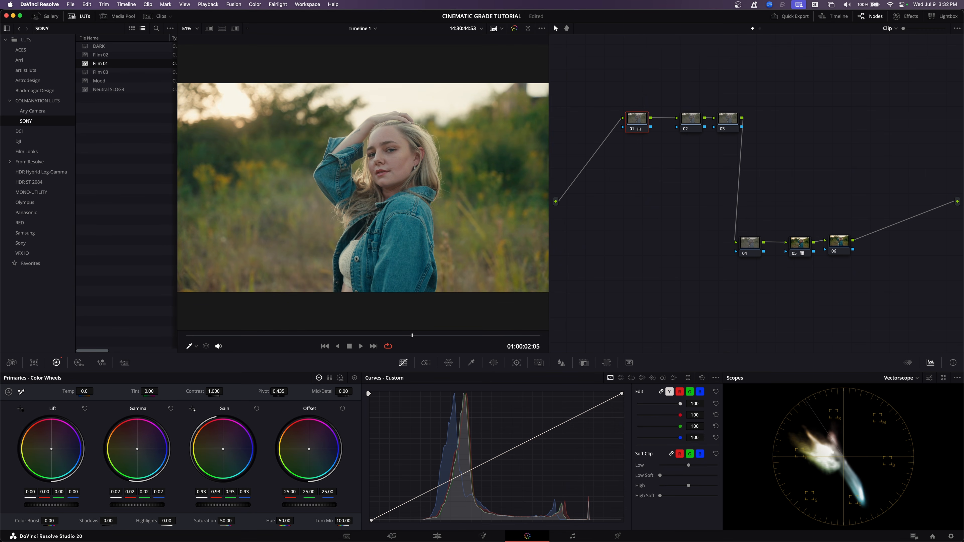
click(903, 379)
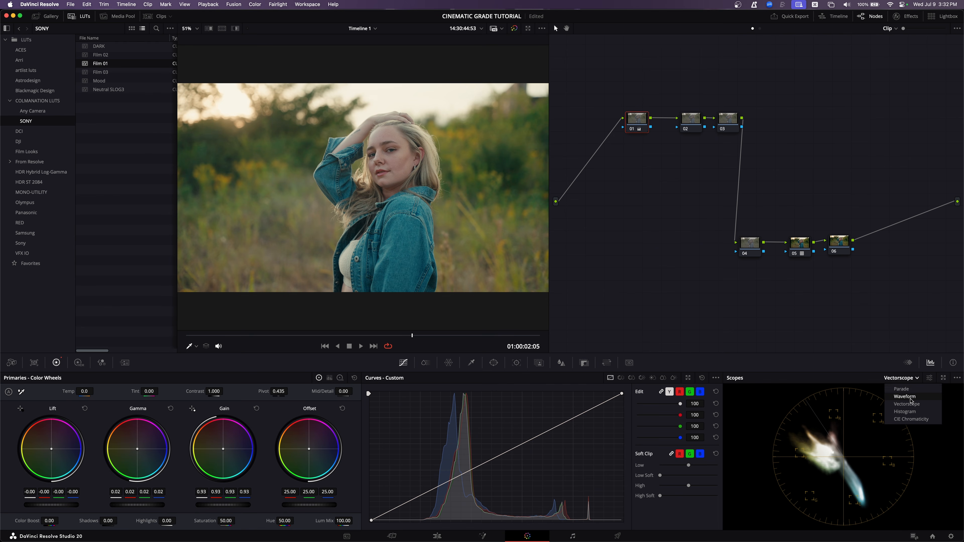
click(904, 396)
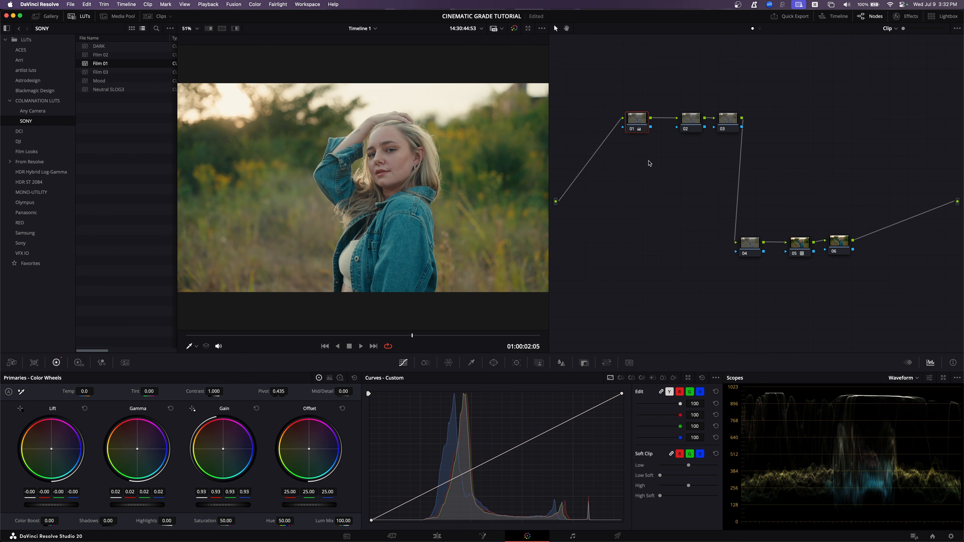
Space out nodes 01 to 03 in the upper row and add a serial node after node 03.
drag(638, 124, 632, 128)
drag(695, 124, 676, 123)
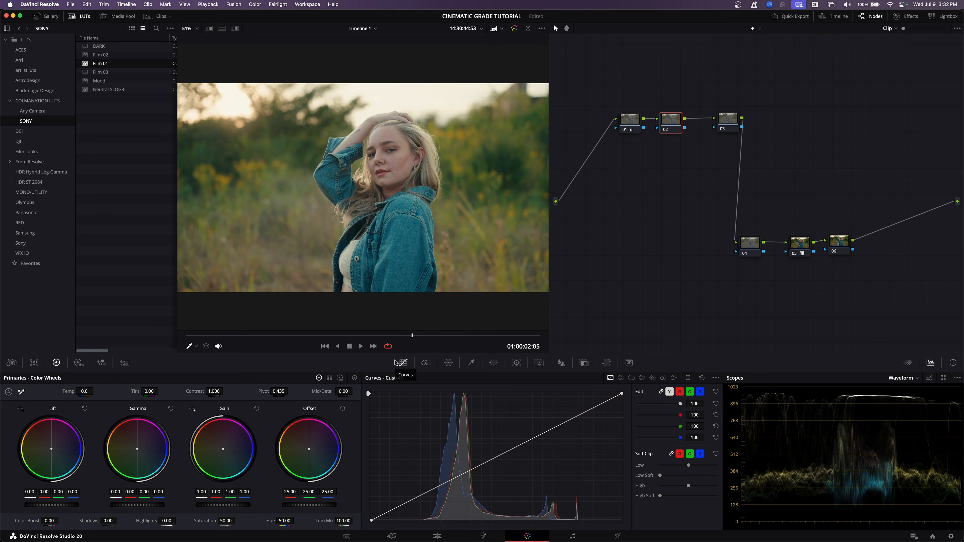
drag(732, 129, 723, 129)
key(alt+s)
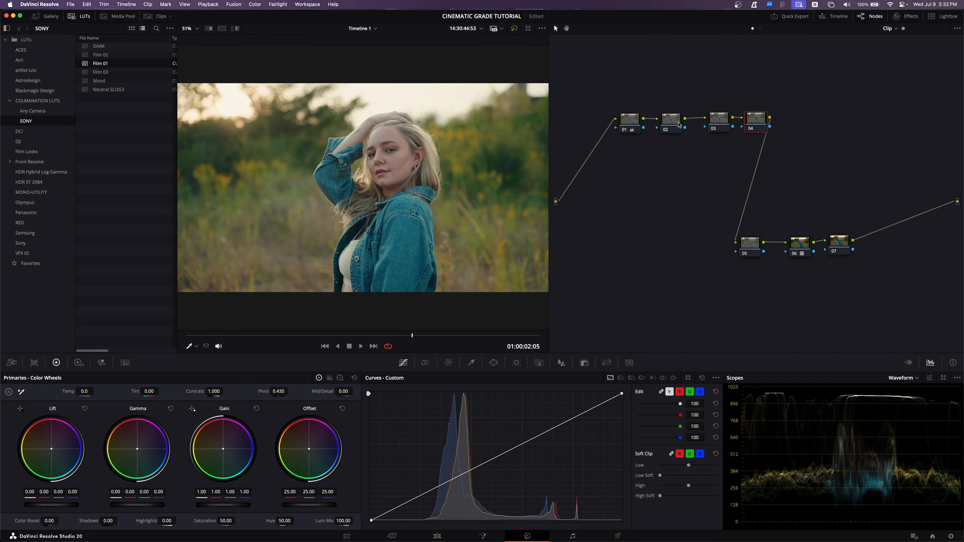
Shape node 02's custom curve with spline handles, lowering the white point, lifting the black point slightly and pulling the shadows down.
click(679, 123)
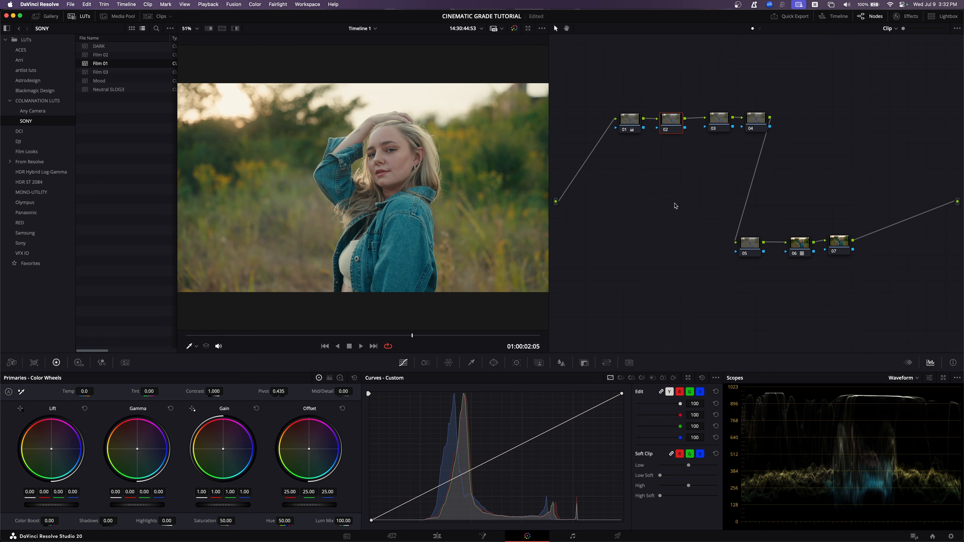
click(715, 378)
click(715, 379)
drag(621, 394, 621, 412)
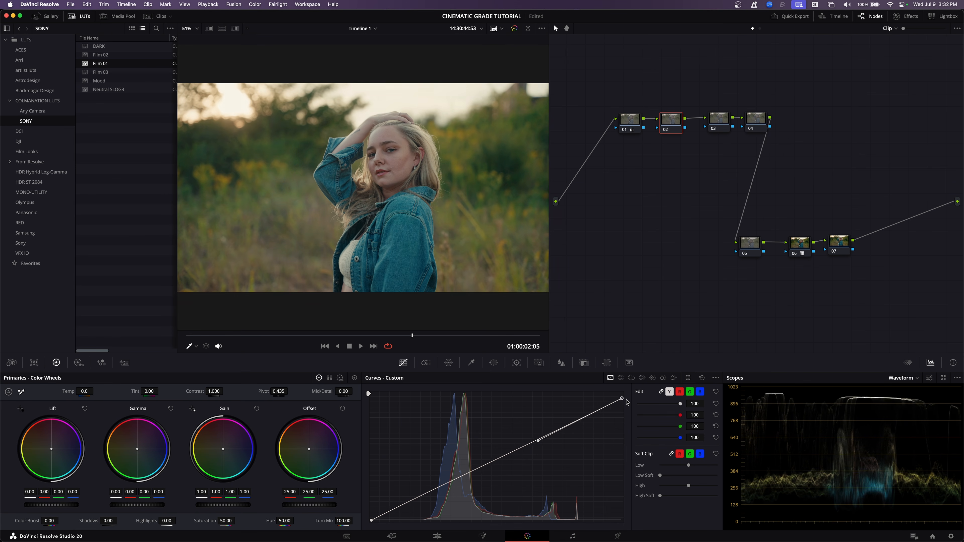
drag(538, 448, 534, 430)
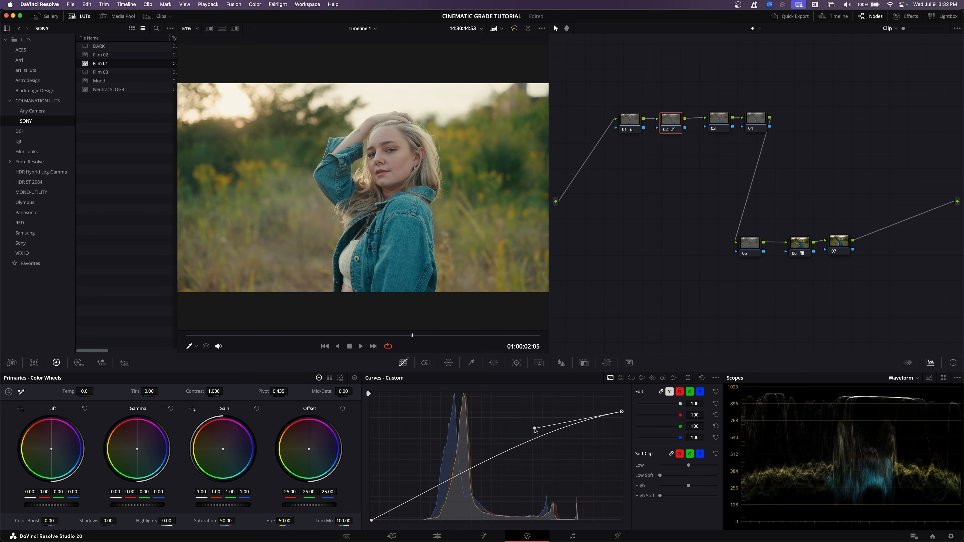
drag(372, 521, 371, 518)
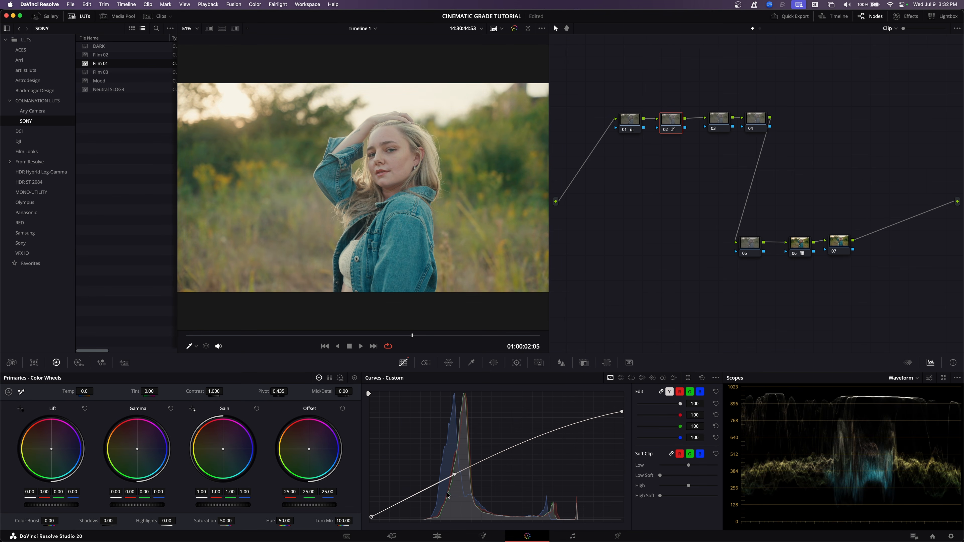
drag(453, 480, 426, 510)
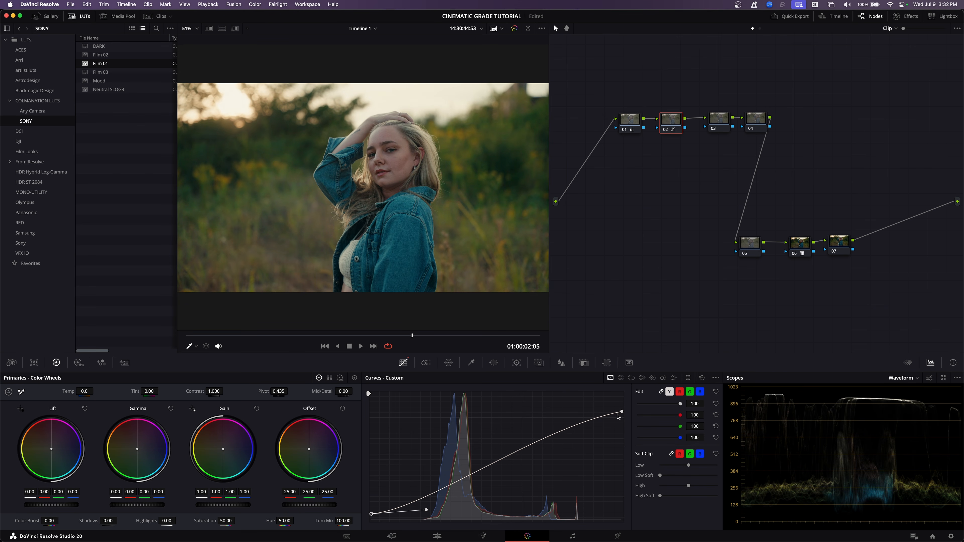
Refine node 02's highlight roll-off by extending the white point's spline handle and lowering the white point a little further.
click(618, 413)
drag(535, 429, 507, 423)
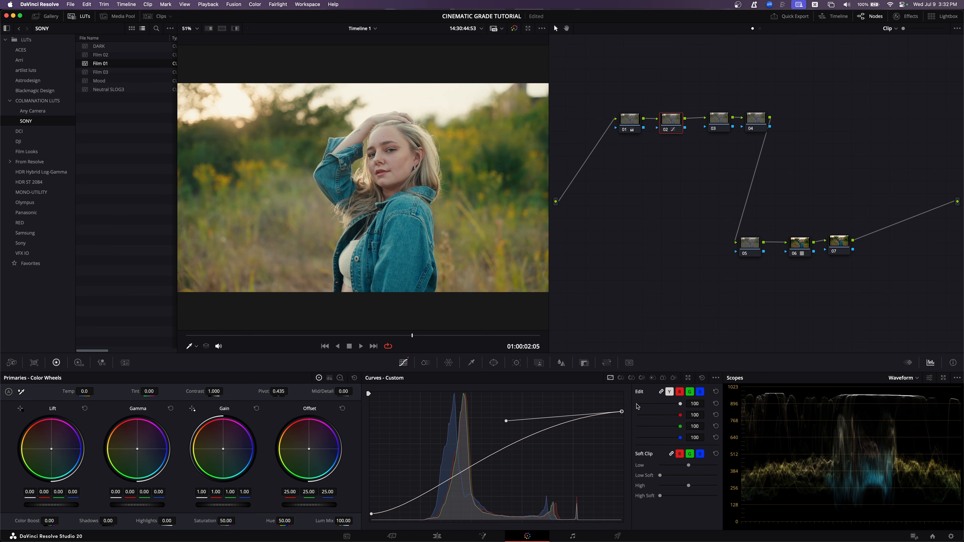
drag(621, 411, 623, 419)
Adjust the overall ColorSlice saturation in node 03, and select node 01.
click(719, 120)
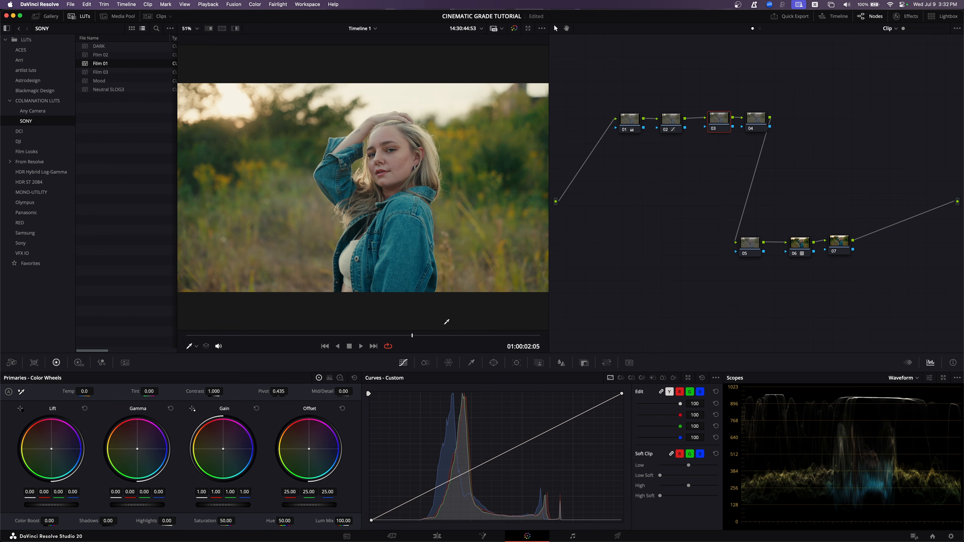
click(426, 363)
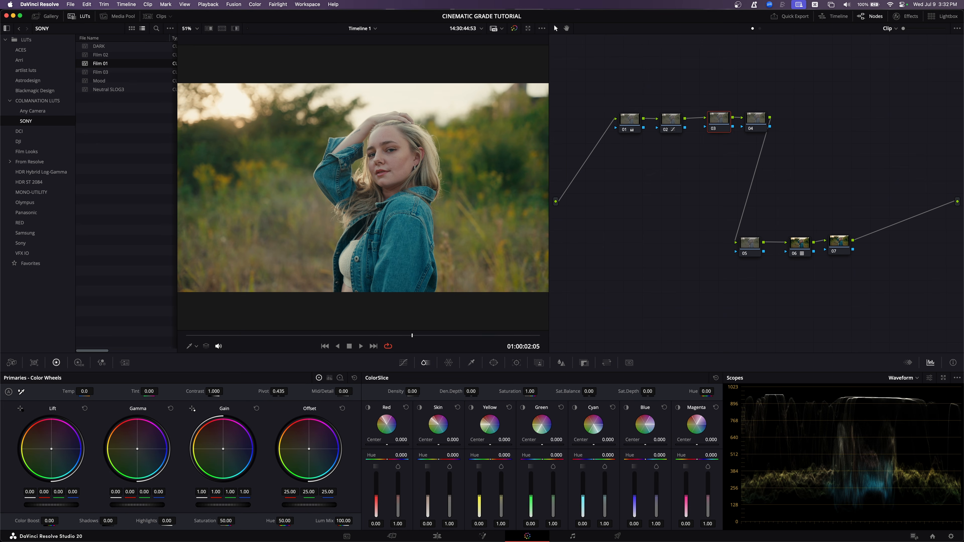
mouse_move(540, 391)
mouse_down()
mouse_move(549, 391)
mouse_move(536, 391)
mouse_up()
click(630, 121)
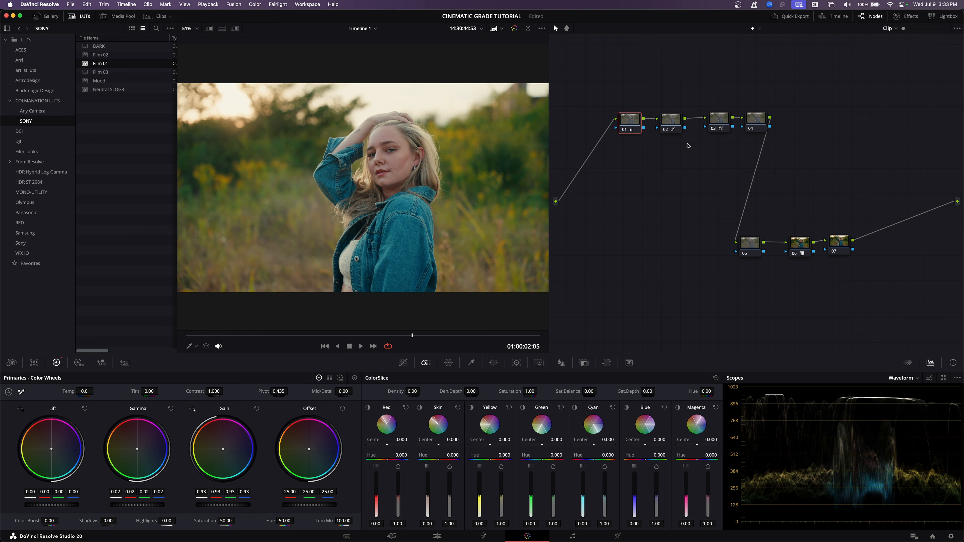
Tighten node 03's spacing in the upper row, select node 04 and switch the scope to Vectorscope.
click(726, 120)
drag(723, 120, 718, 120)
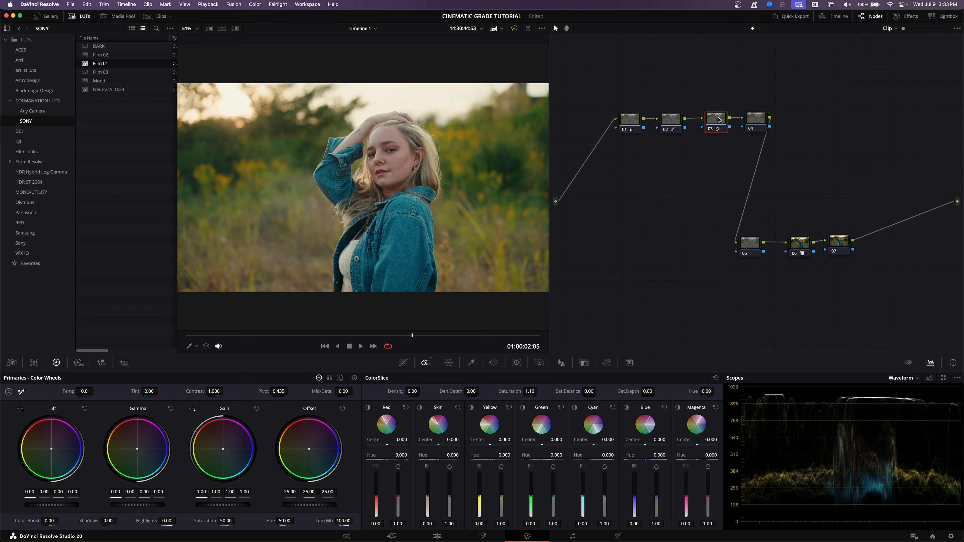
click(755, 121)
click(890, 381)
click(904, 390)
click(905, 380)
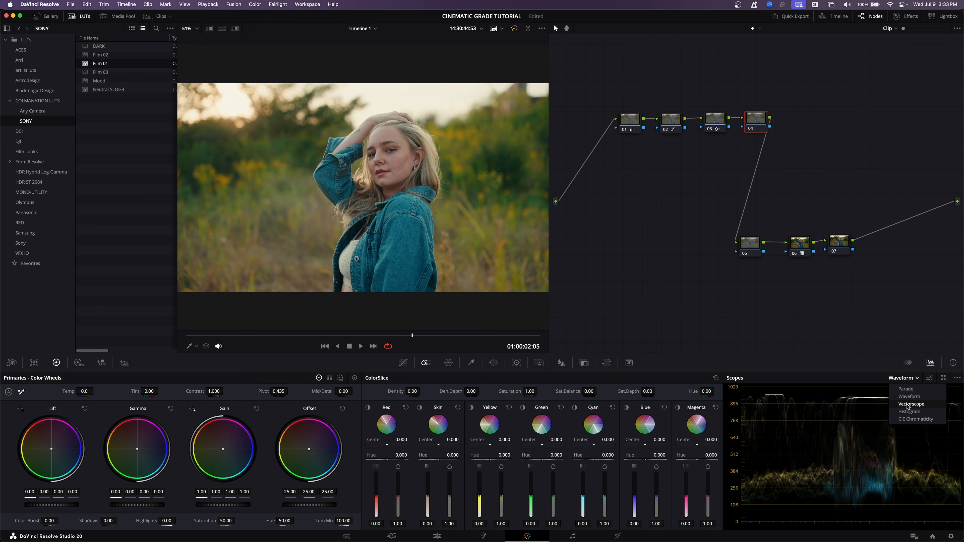
click(907, 407)
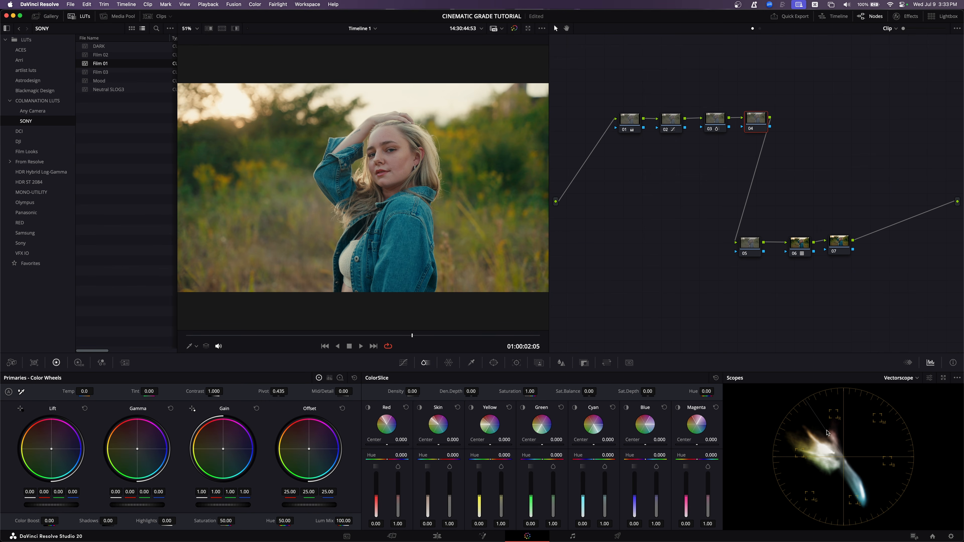
Add the DCTL effect to the timeline-level node 01 and load the MONO-Balance-v1.3 DCTL.
click(759, 28)
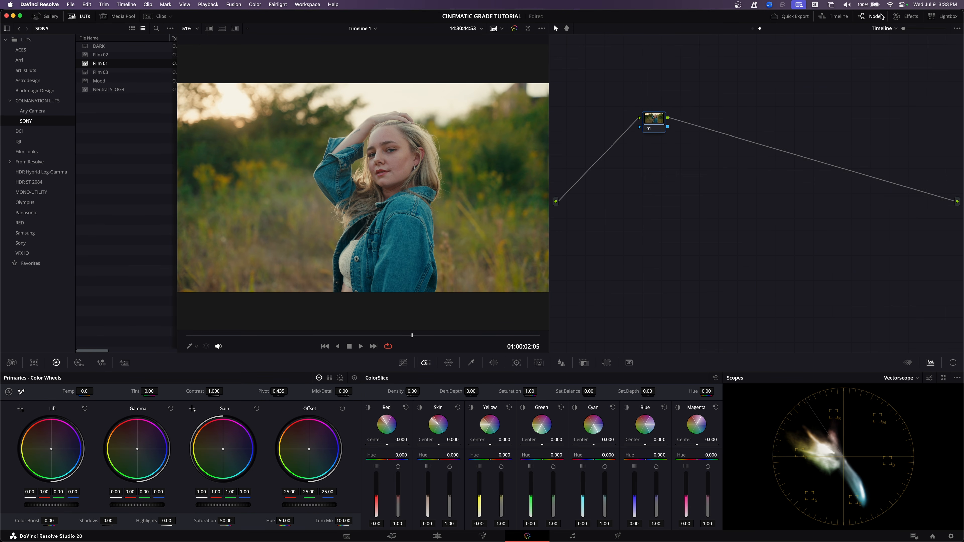
click(896, 16)
click(884, 44)
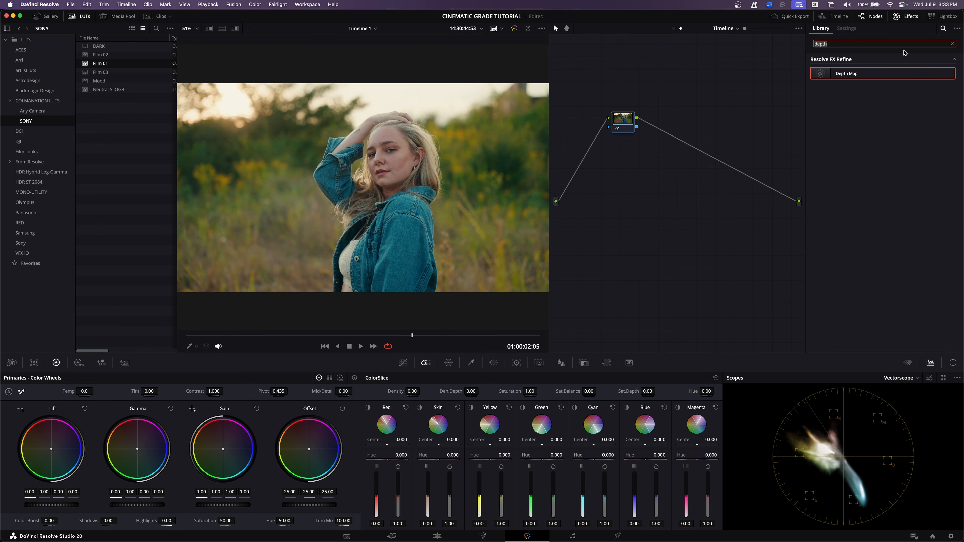
text(dc)
drag(852, 73, 626, 123)
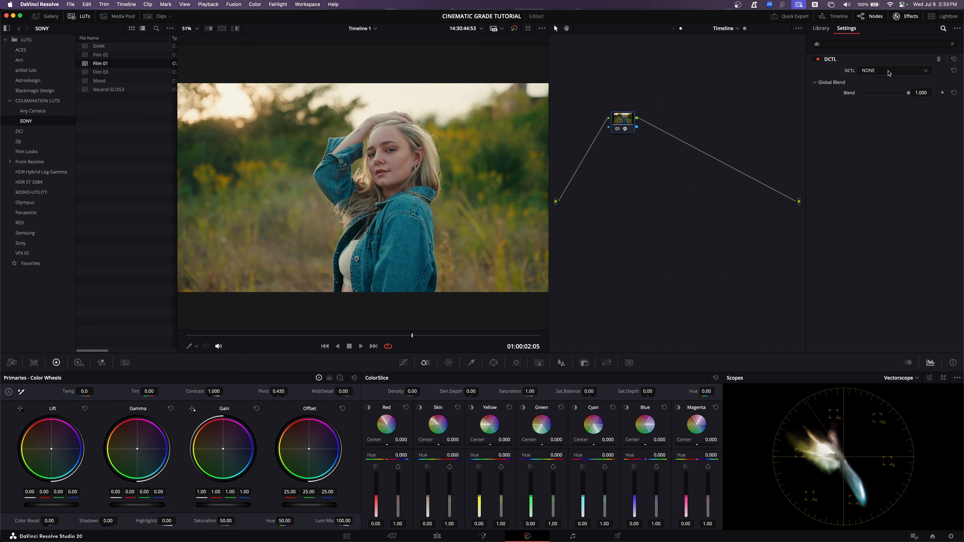
click(888, 72)
click(862, 92)
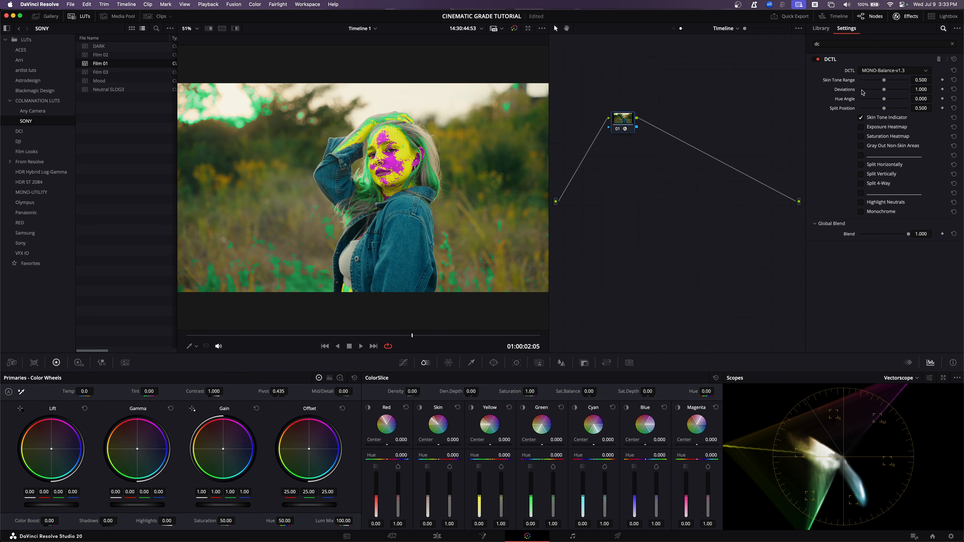
Compare the image with the Skin Tone Indicator off and on, and hide the LUT browser to inspect the face up close.
click(861, 119)
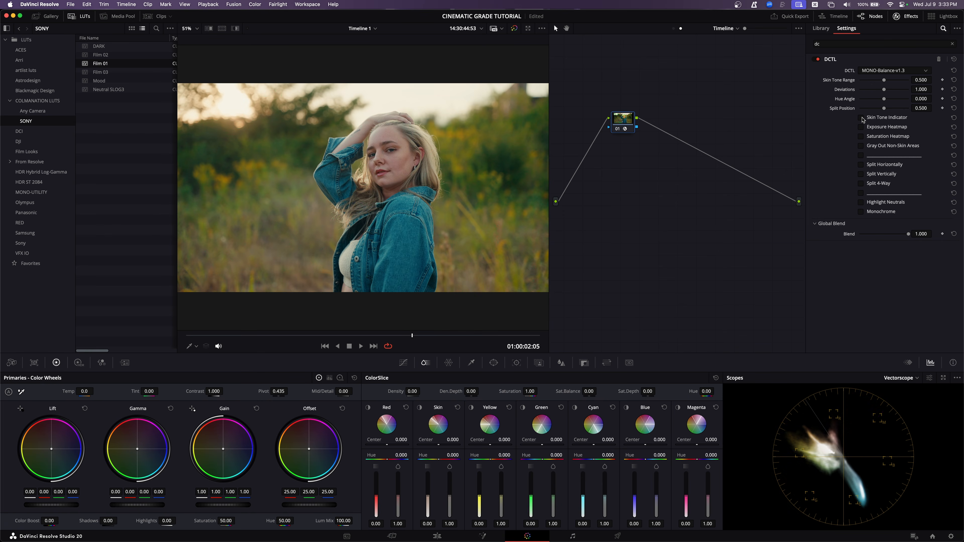
click(861, 119)
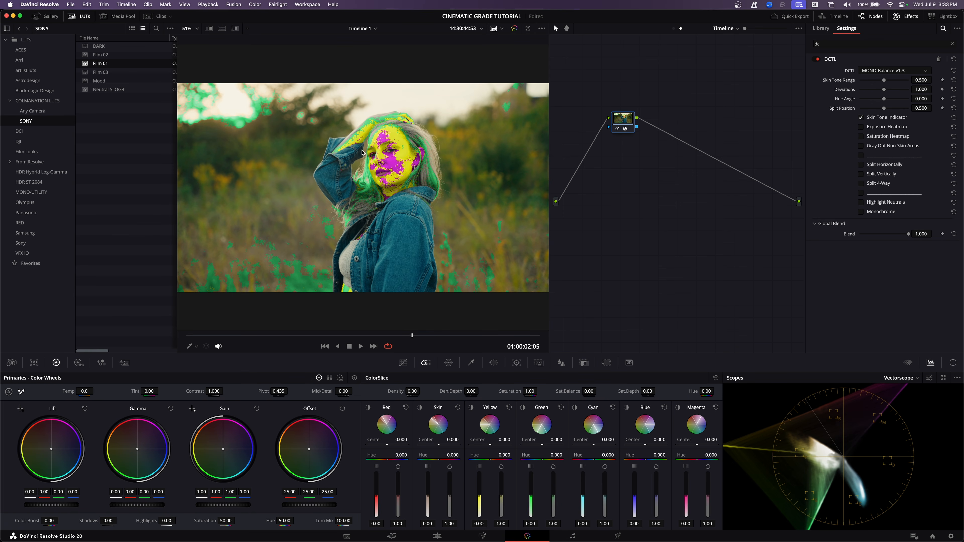
click(71, 16)
scroll(278, 127, up, 5)
scroll(276, 127, down, 4)
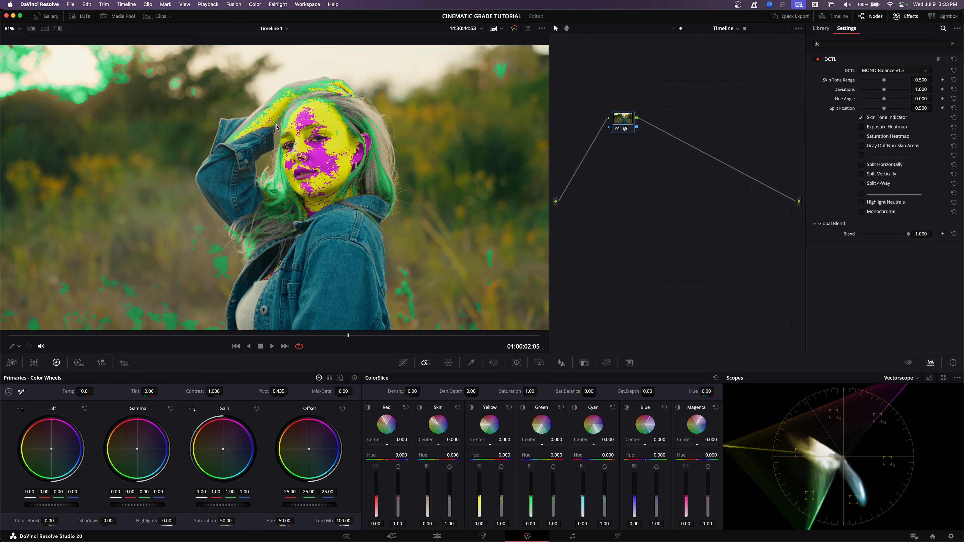
scroll(315, 131, up, 4)
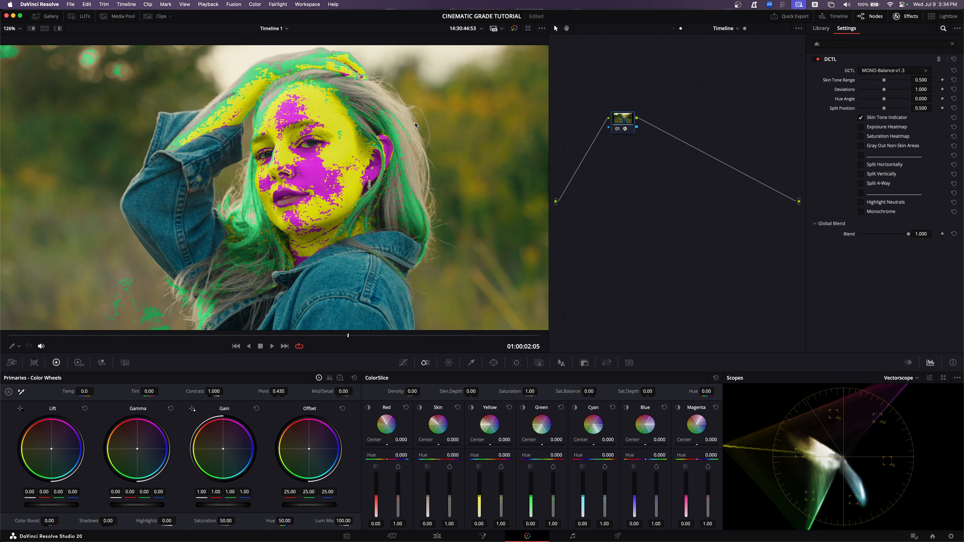
Balance the skin tones in clip node 04 by shifting the Offset wheel to 24.57 red, 24.59 green and 23.43 blue.
click(906, 16)
click(753, 28)
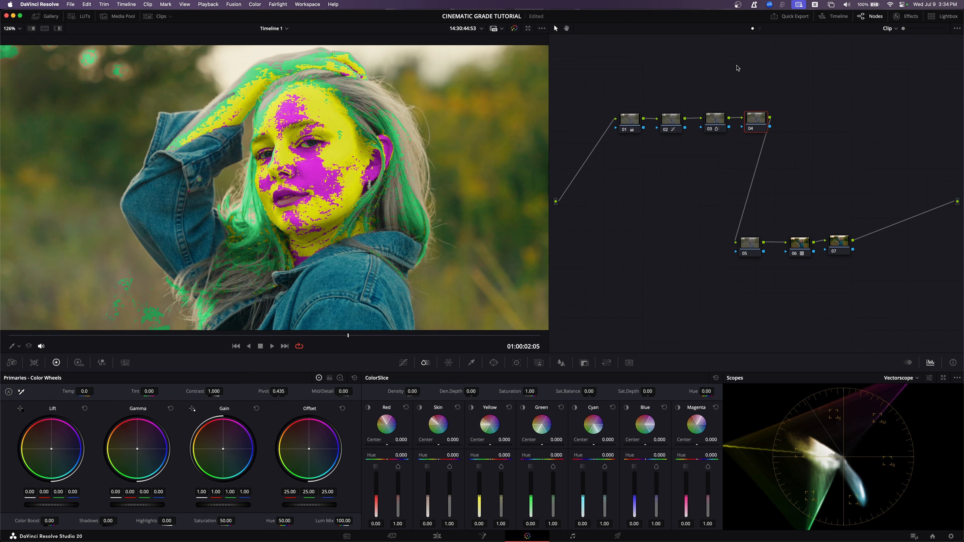
drag(761, 122, 758, 124)
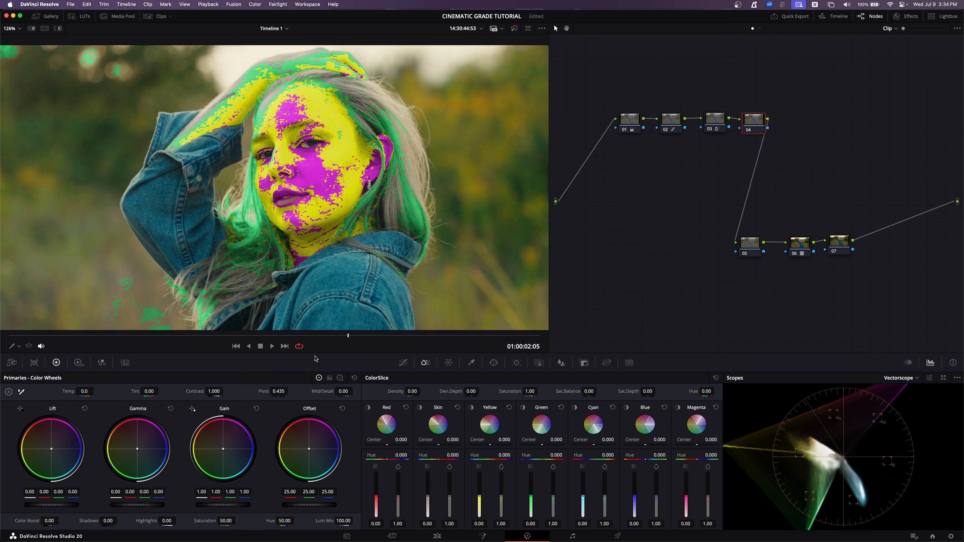
drag(309, 449, 309, 449)
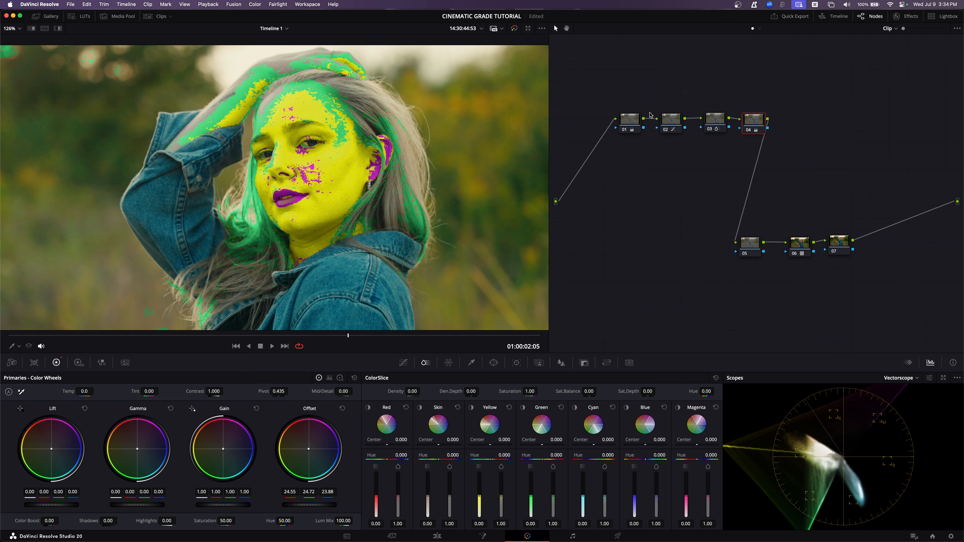
drag(325, 458, 323, 456)
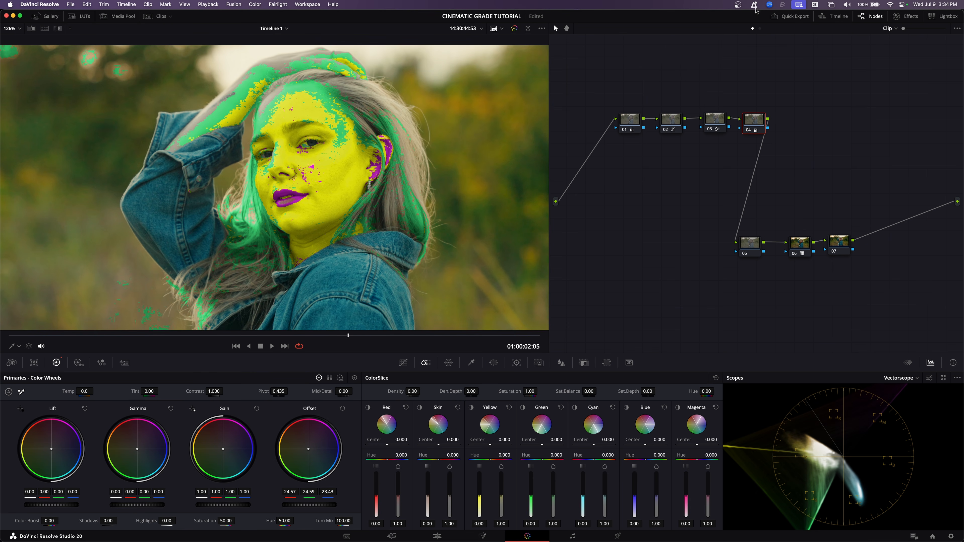
Disable the timeline-level DCTL node, and compare the clip with node 04's color balance off and on.
click(760, 28)
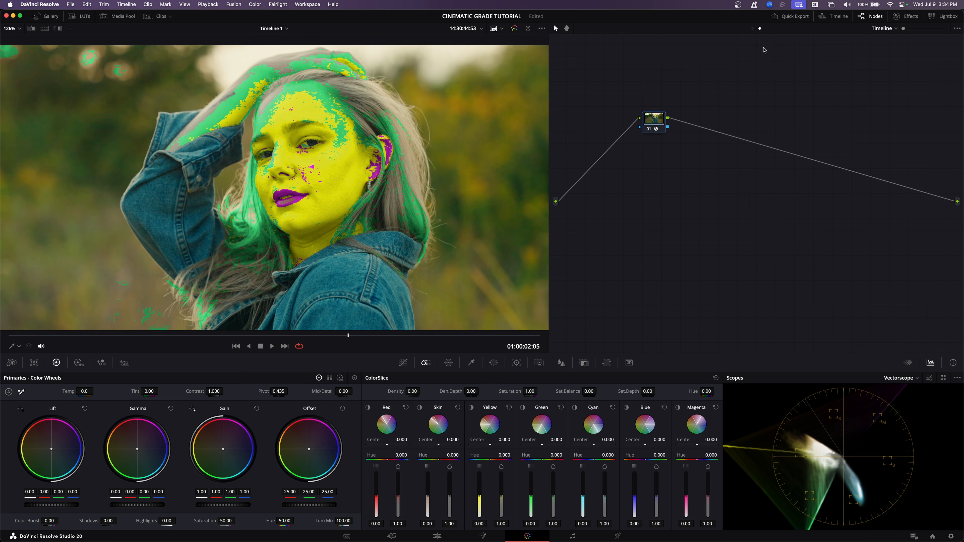
click(752, 29)
key(super+d)
key(super+d)
key(super+d)
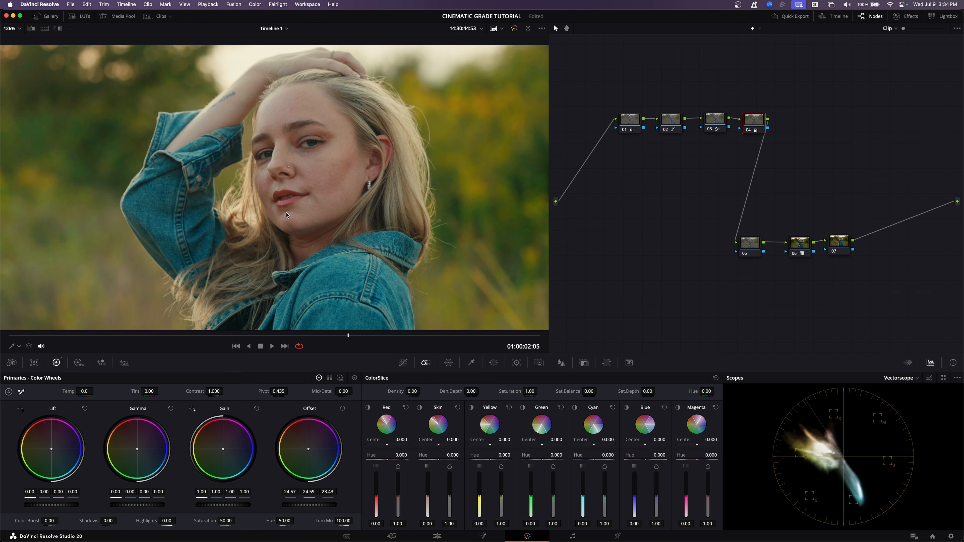
key(super+d)
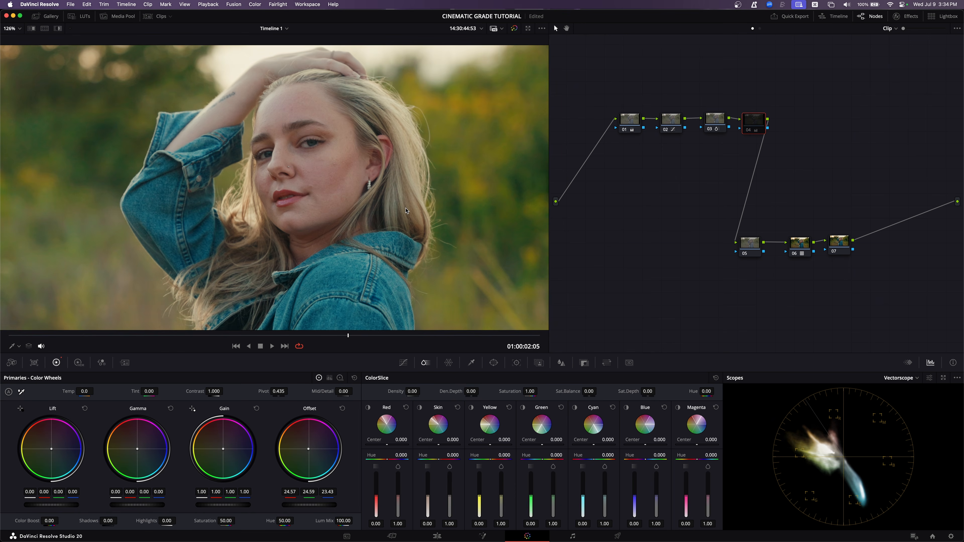
key(super+d)
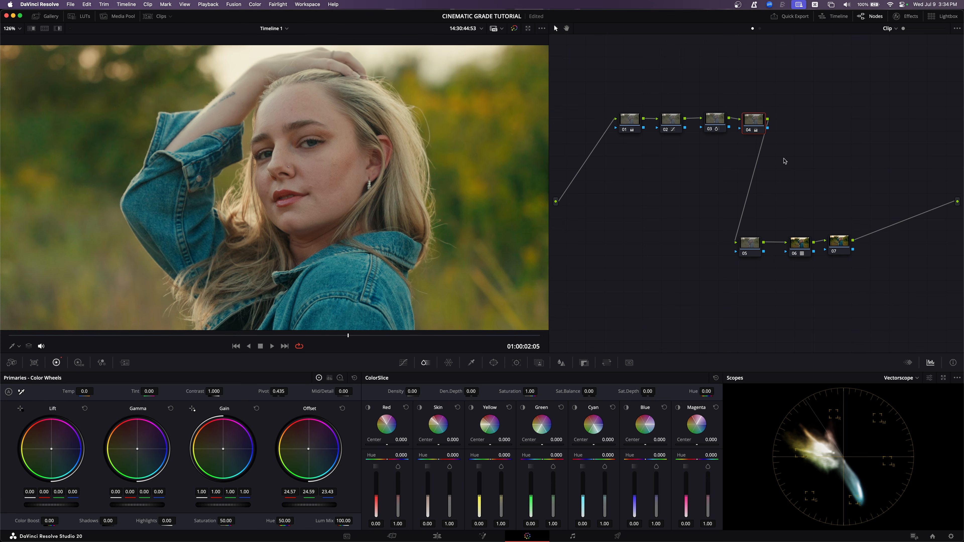
Nudge nodes 05 and 04 in the graph, and lower node 01's master Gamma to 0.01.
drag(751, 246, 753, 246)
click(750, 120)
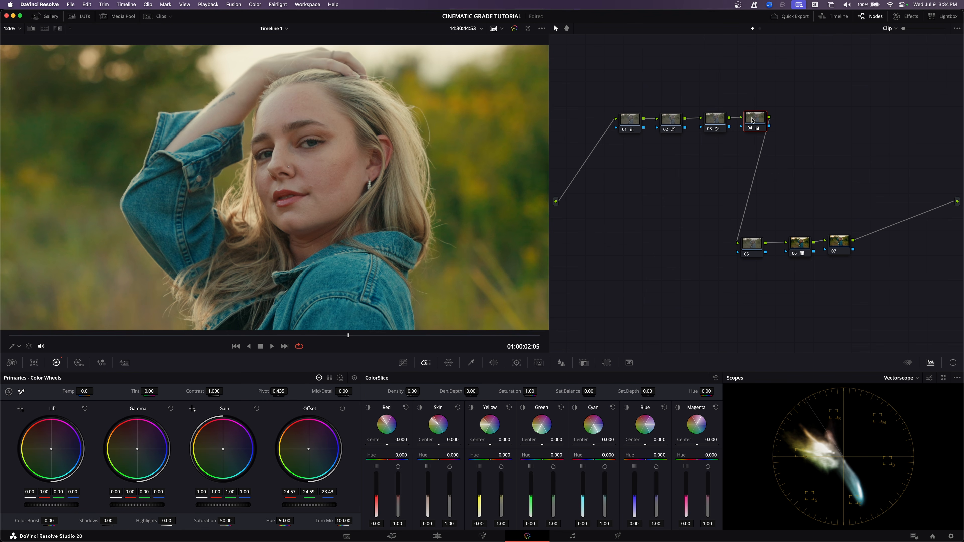
click(642, 123)
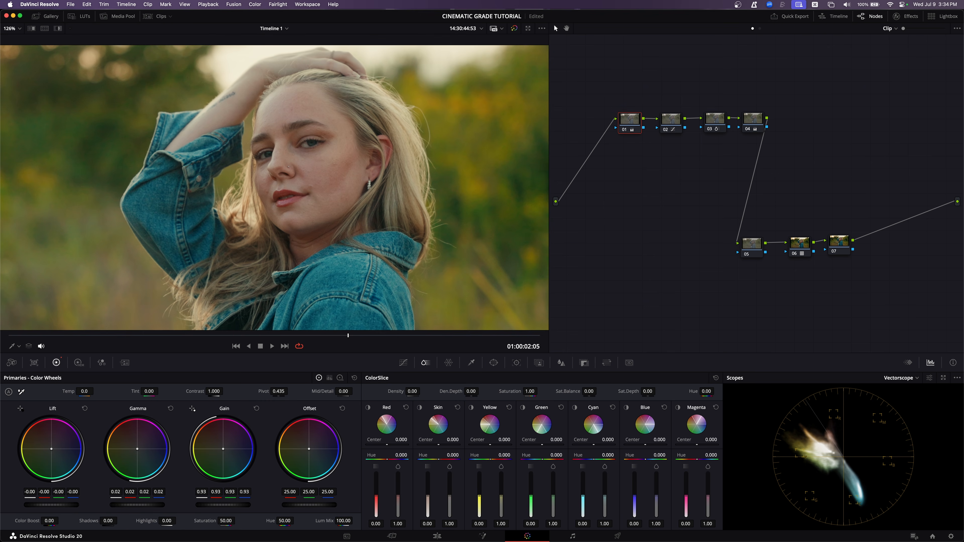
drag(137, 504, 133, 505)
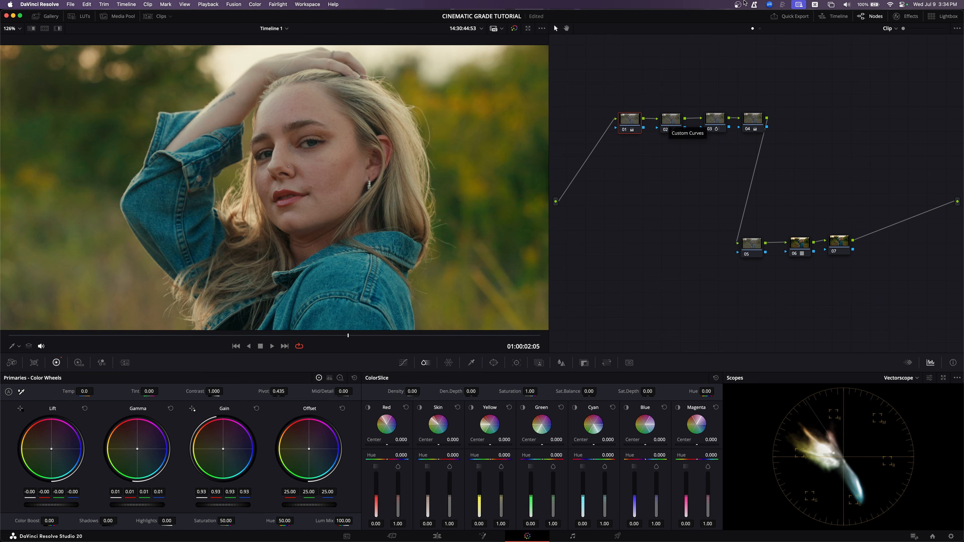
Rearrange the node graph, moving node 04 slightly away from node 03 and placing node 07 below node 05.
mouse_move(758, 118)
mouse_down()
mouse_move(750, 120)
mouse_move(765, 119)
mouse_up()
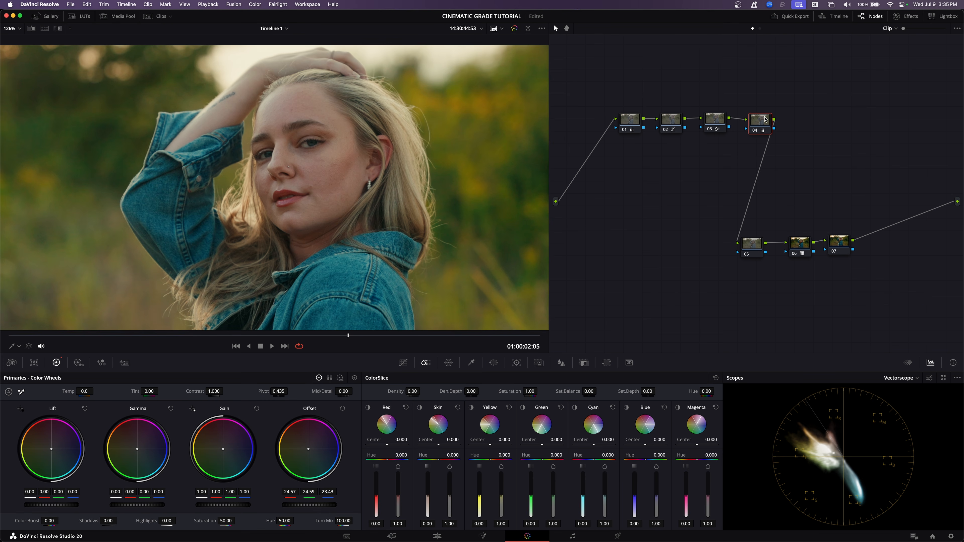
drag(807, 245, 748, 283)
click(837, 248)
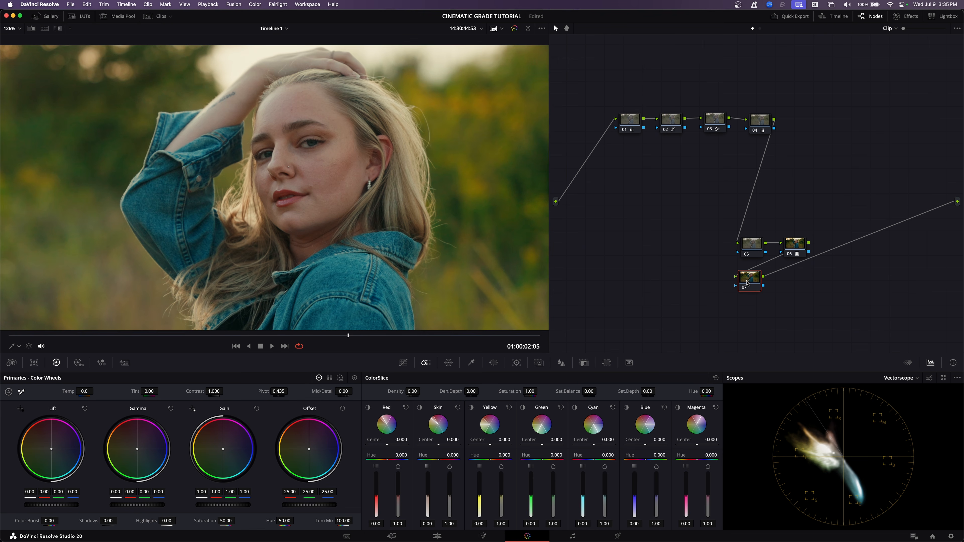
Search the effects library for "deh" and apply Dehancer Pro 7.3.0 to node 07.
click(896, 16)
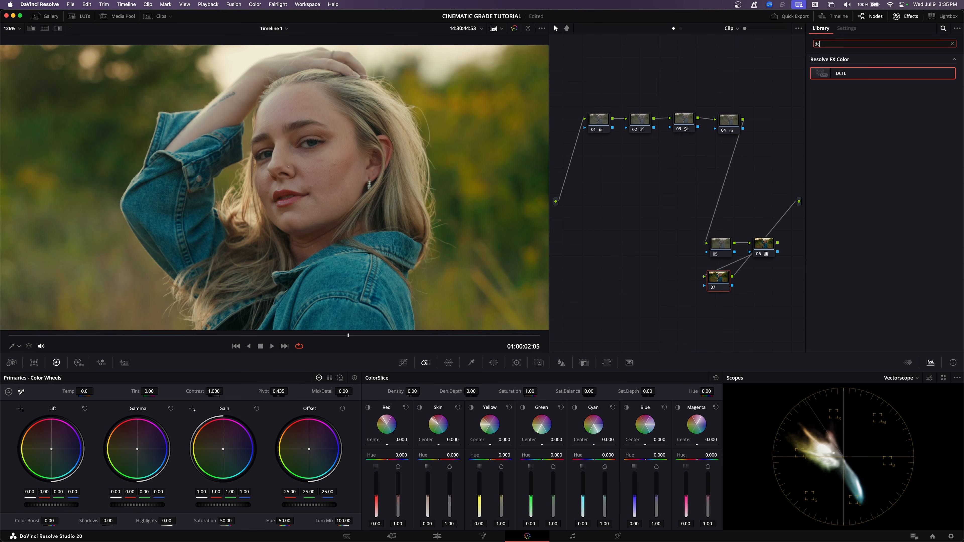
key(BackSpace)
key(BackSpace)
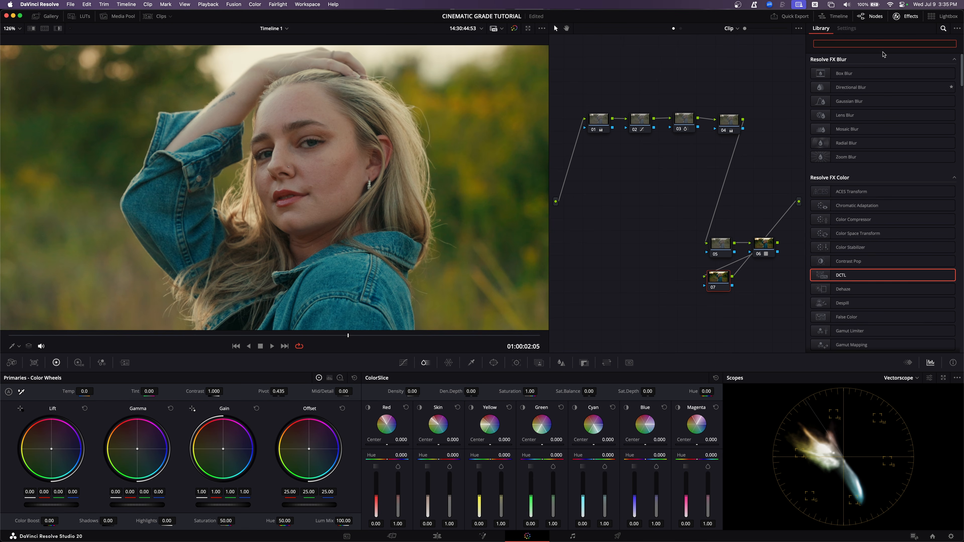
text(deh)
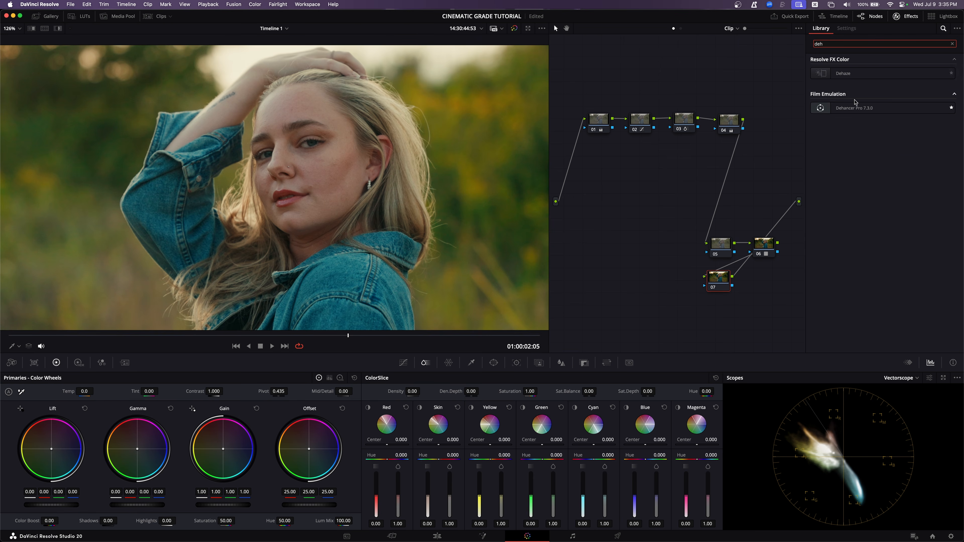
drag(854, 108, 725, 272)
drag(728, 292, 718, 295)
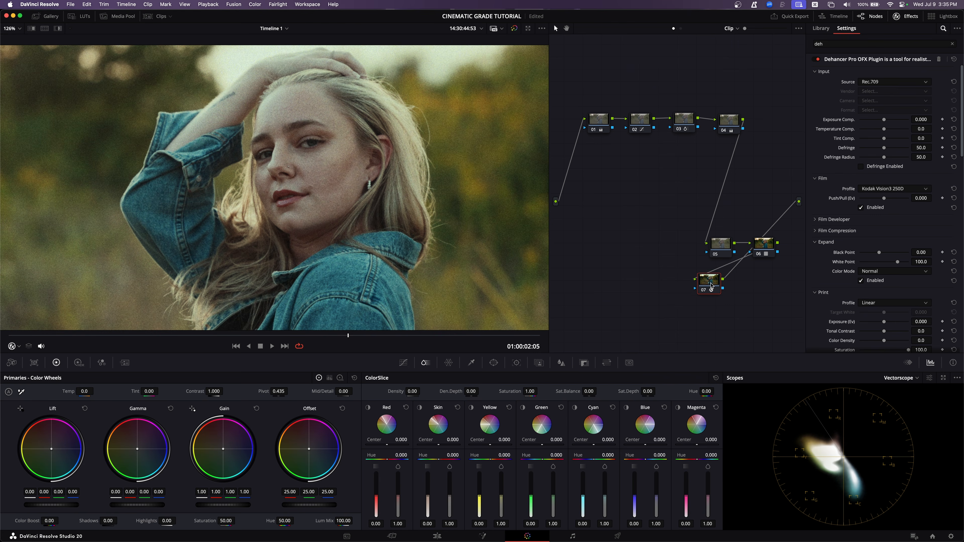
Disable all Dehancer tools on node 07 and collapse all of its settings sections.
scroll(867, 91, down, 15)
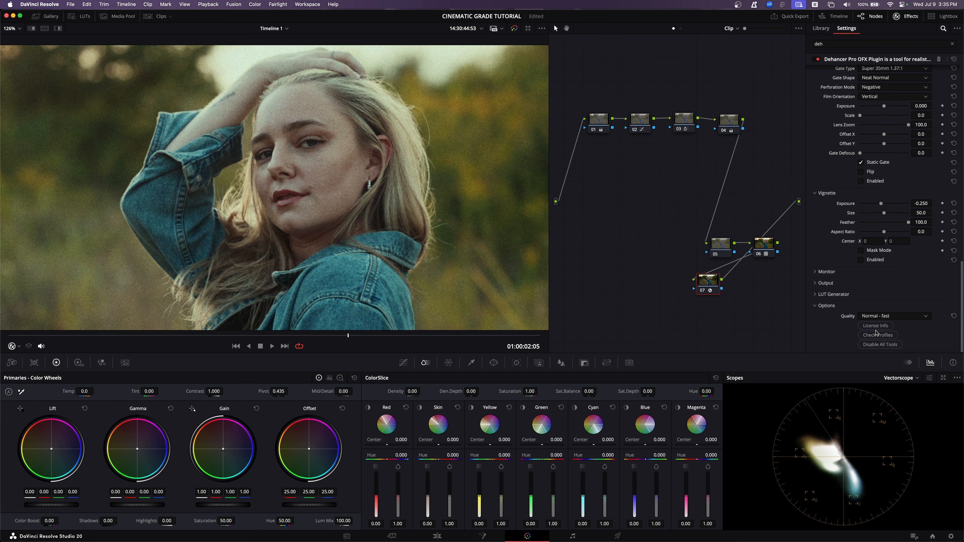
click(880, 345)
scroll(834, 227, up, 15)
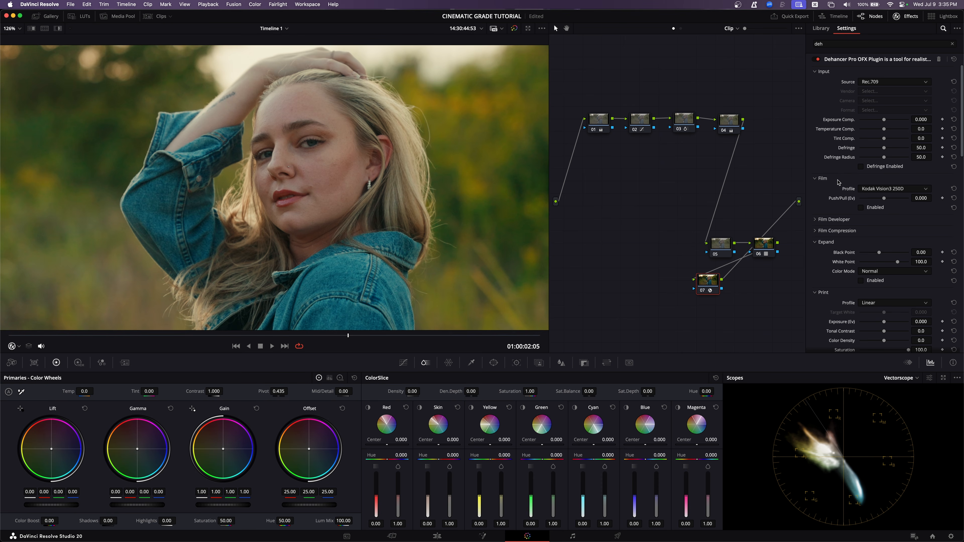
alt+click(826, 75)
click(828, 84)
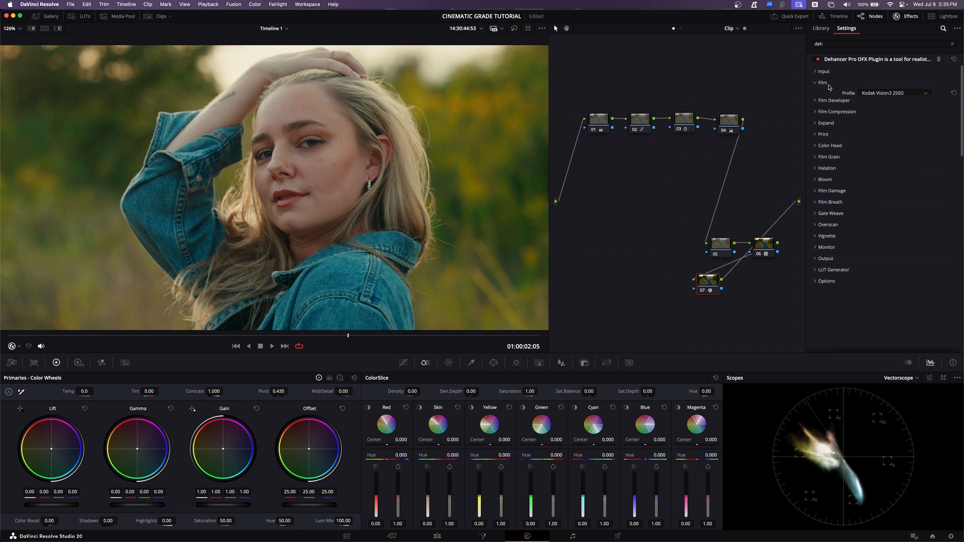
click(828, 85)
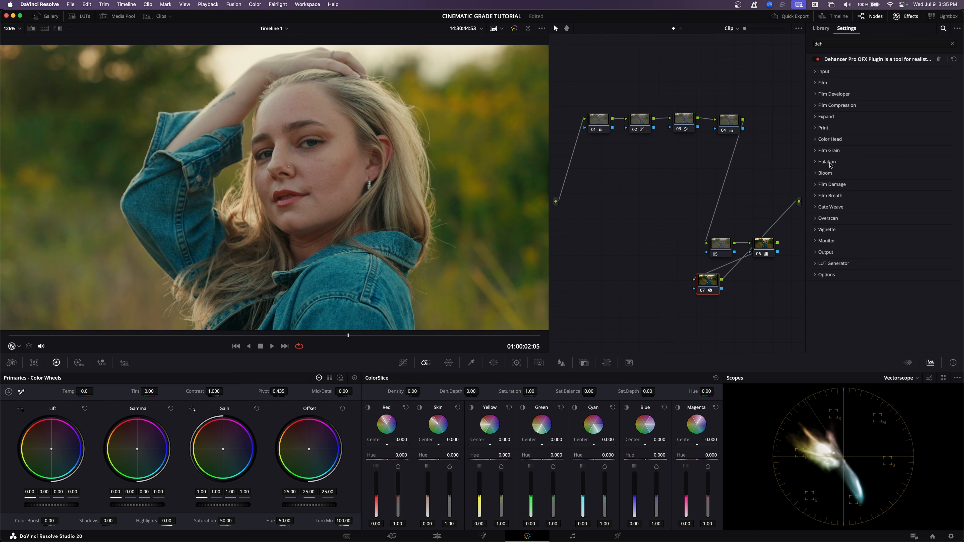
Enable Dehancer's Film Grain with the 35 mm ISO 250 profile at an amount of 5.5, and preview it in playback.
click(829, 151)
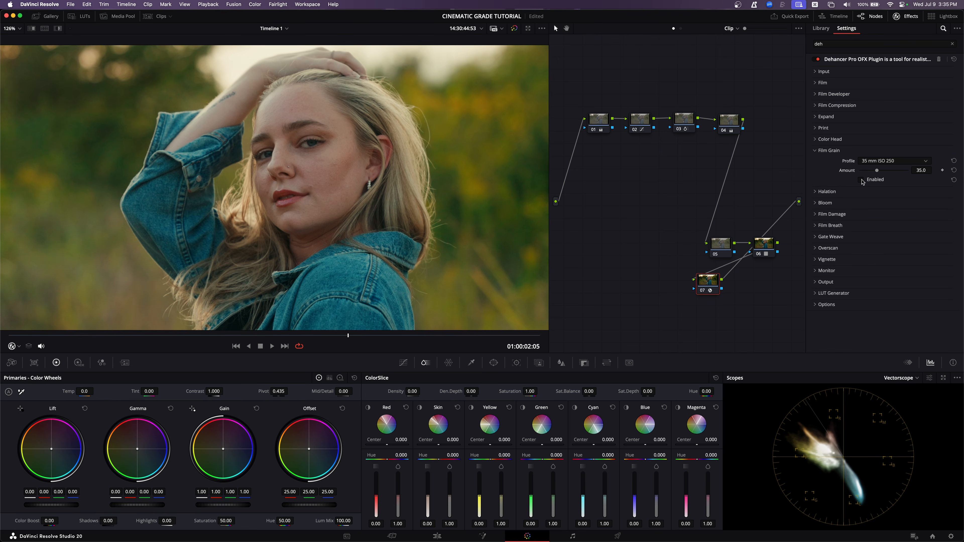
drag(876, 170, 863, 173)
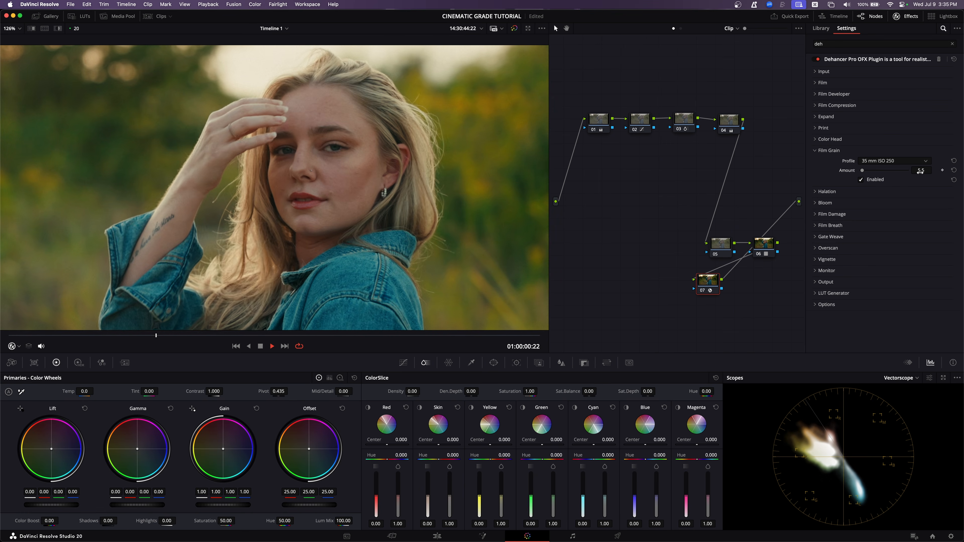
key(space)
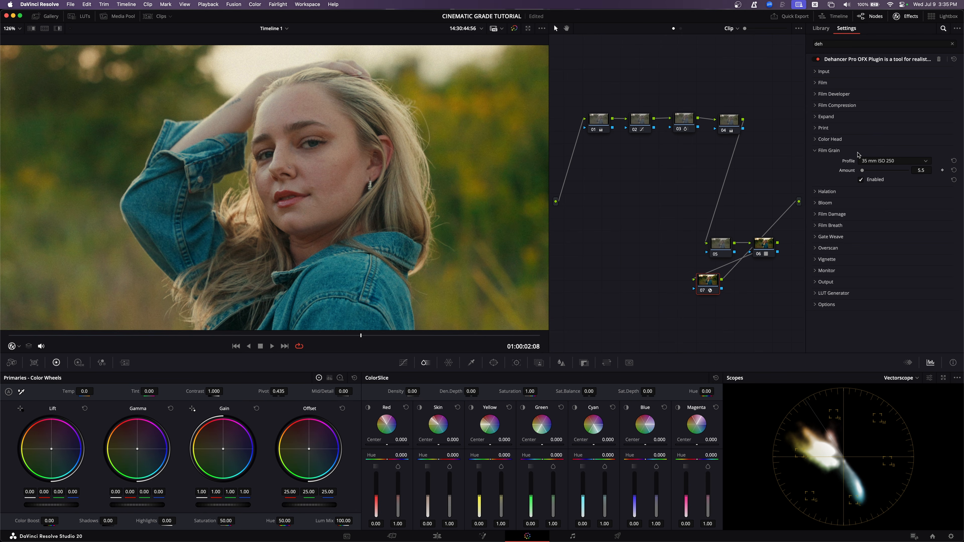
Enable Dehancer's Halation with the 35 mm / Super 35 profile at Amplify 70, and expand the Bloom settings.
click(859, 151)
click(828, 161)
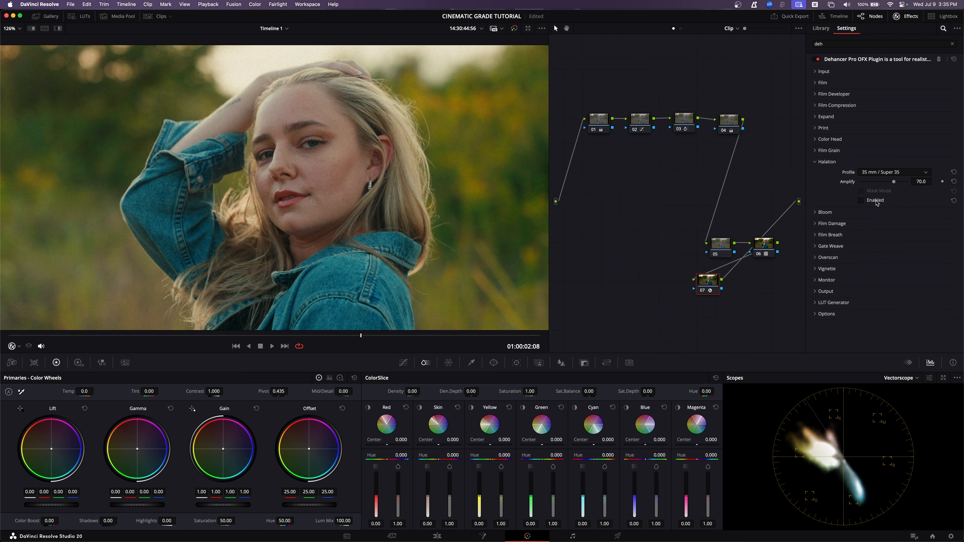
click(860, 200)
click(851, 209)
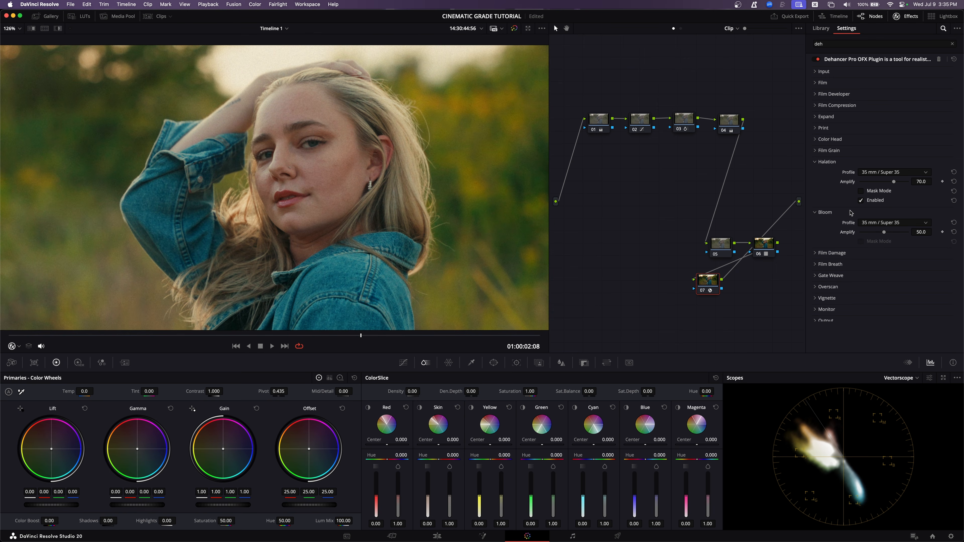
Compare the woman's arm and face close up with Halation off and on, and return to the full-frame view.
scroll(358, 123, up, 3)
scroll(358, 123, up, 5)
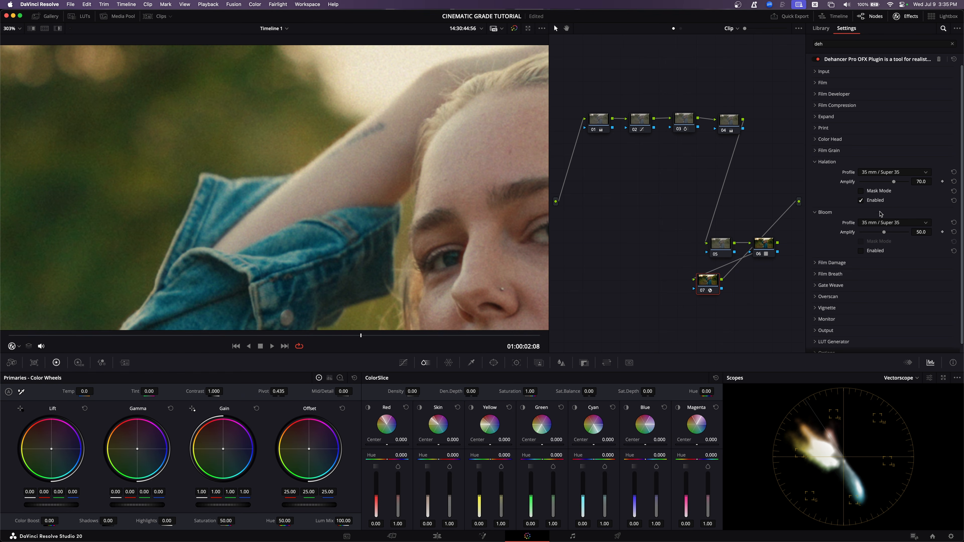
click(861, 200)
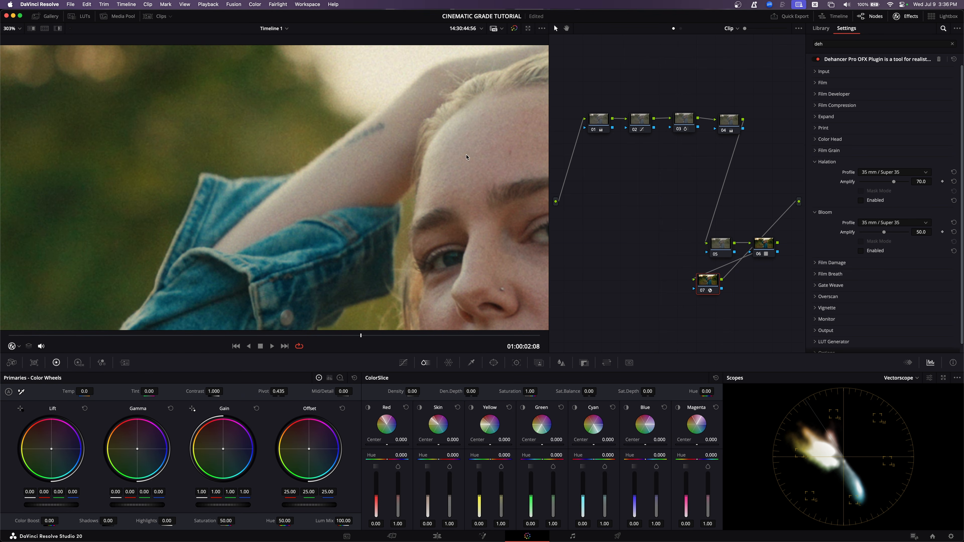
click(861, 200)
click(861, 200)
click(861, 200)
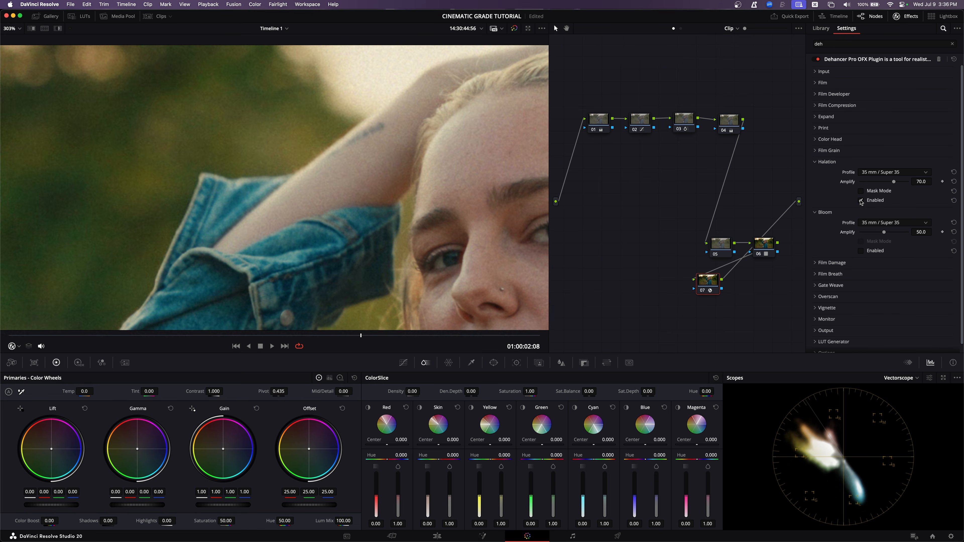
key(shift+z)
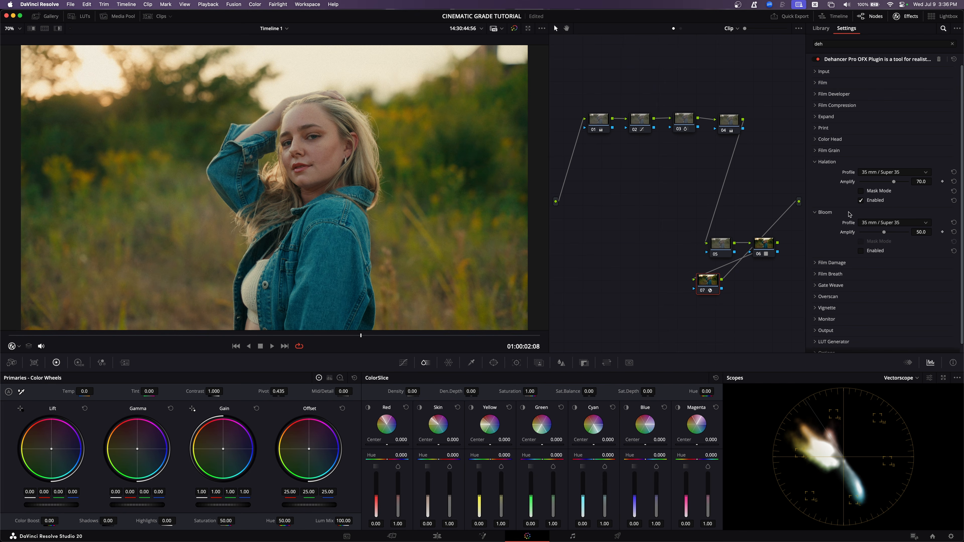
Enable Bloom with the 35 mm / Super 35 profile, compare it off and on at full strength, and set its Amplify to 37.2.
click(861, 252)
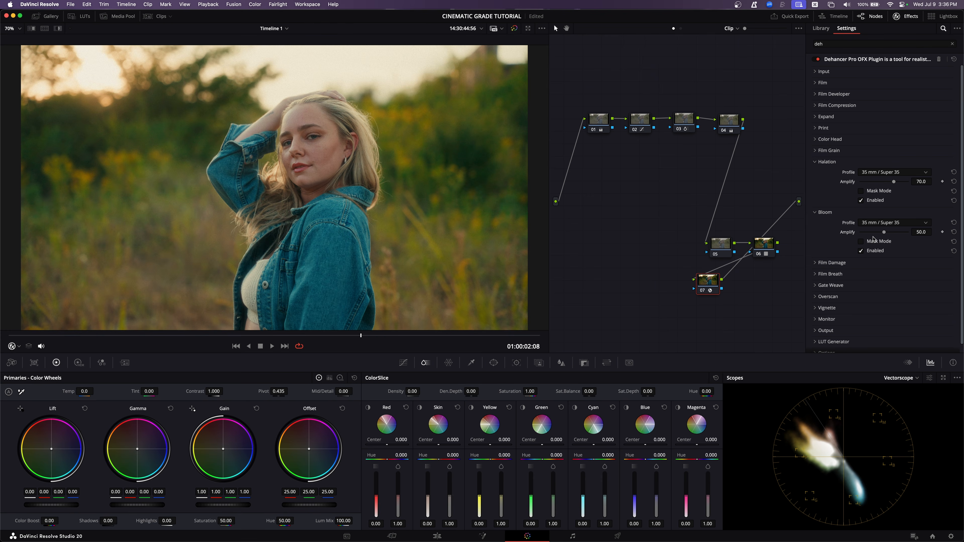
drag(873, 232, 909, 234)
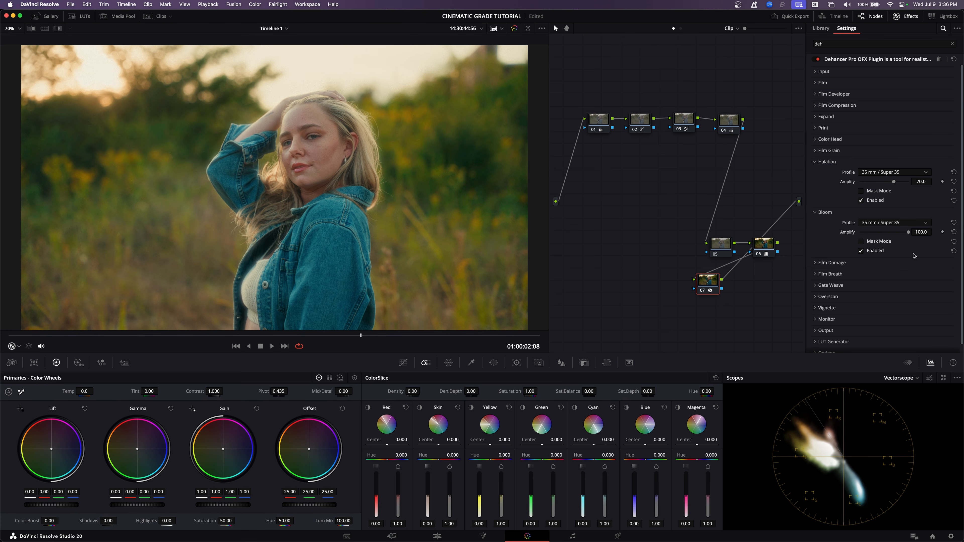
click(861, 251)
click(861, 251)
click(861, 251)
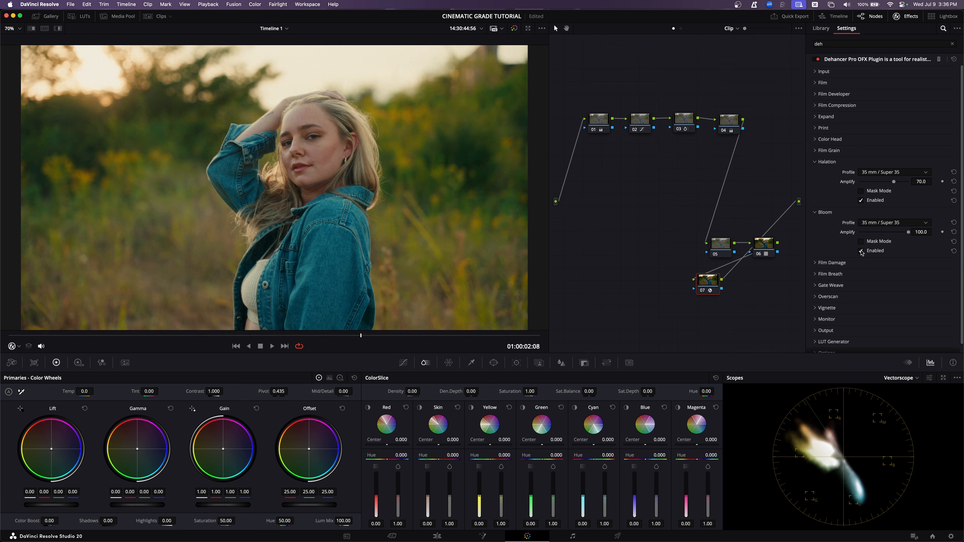
click(861, 251)
drag(898, 234, 877, 243)
Switch the Halation profile to Custom and set its Impact to 29.5.
click(873, 172)
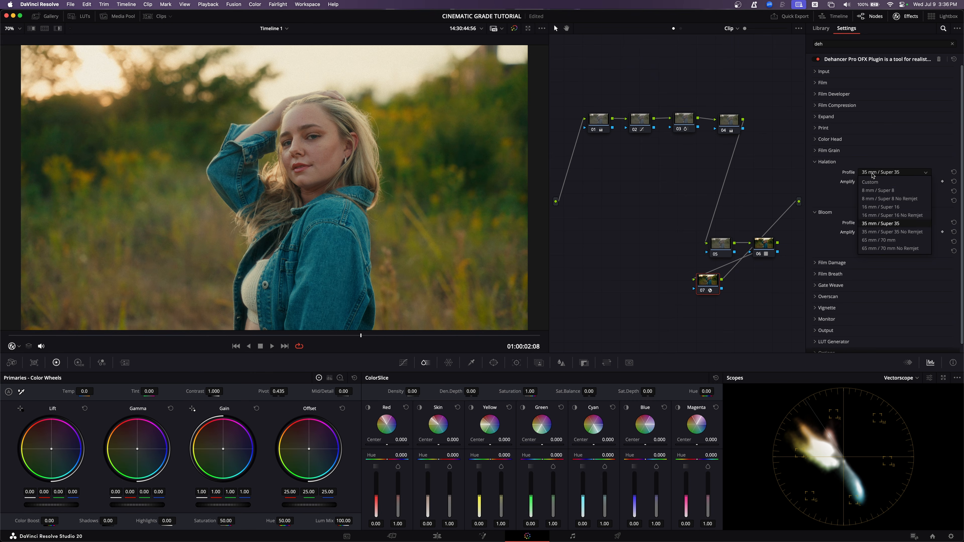
click(872, 182)
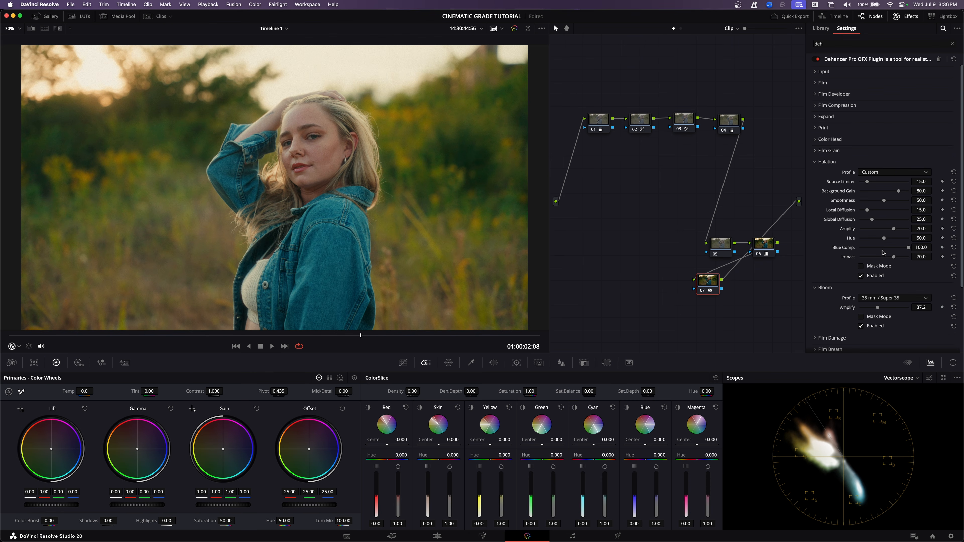
drag(889, 259, 877, 260)
Switch the Bloom profile to Custom with an Impact of about 44, and collapse the Halation and Bloom settings.
scroll(837, 268, down, 3)
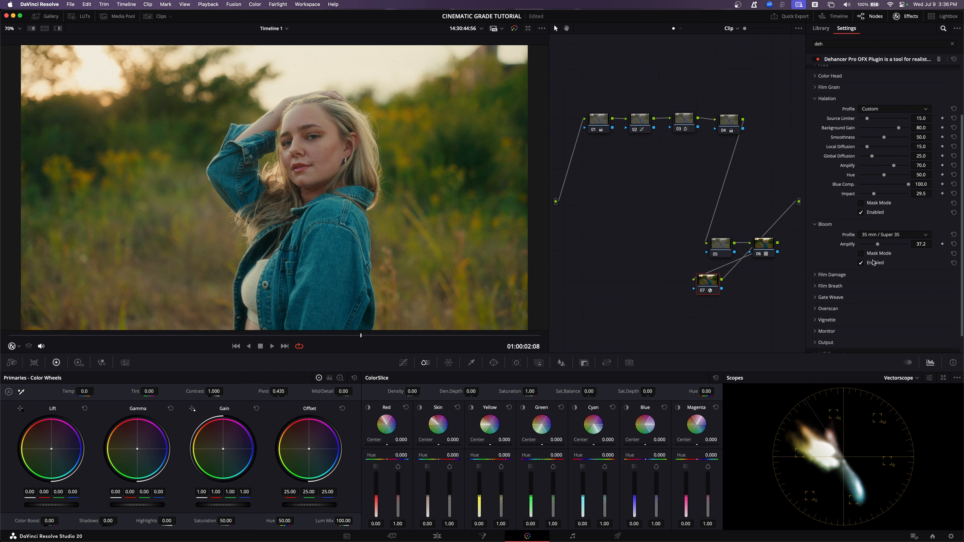
click(876, 230)
click(825, 244)
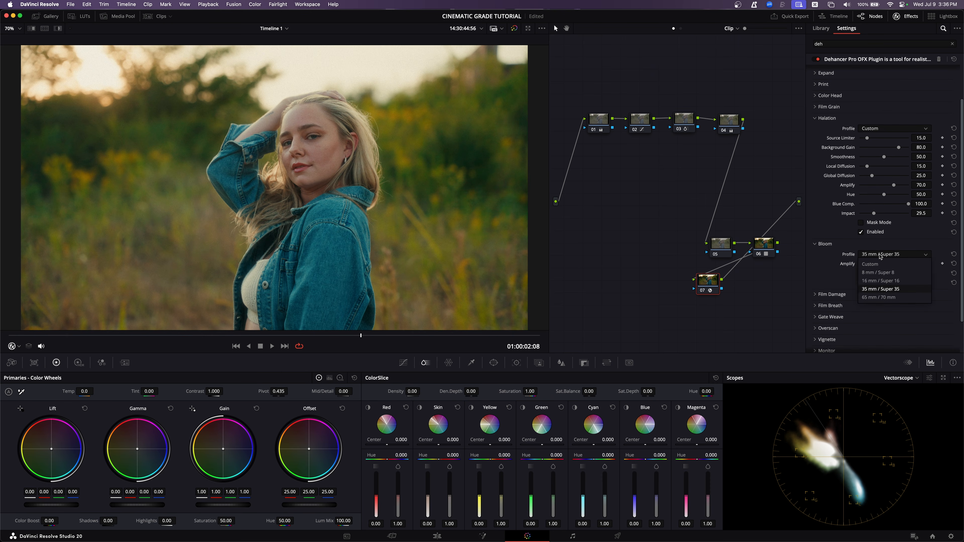
drag(885, 329, 879, 330)
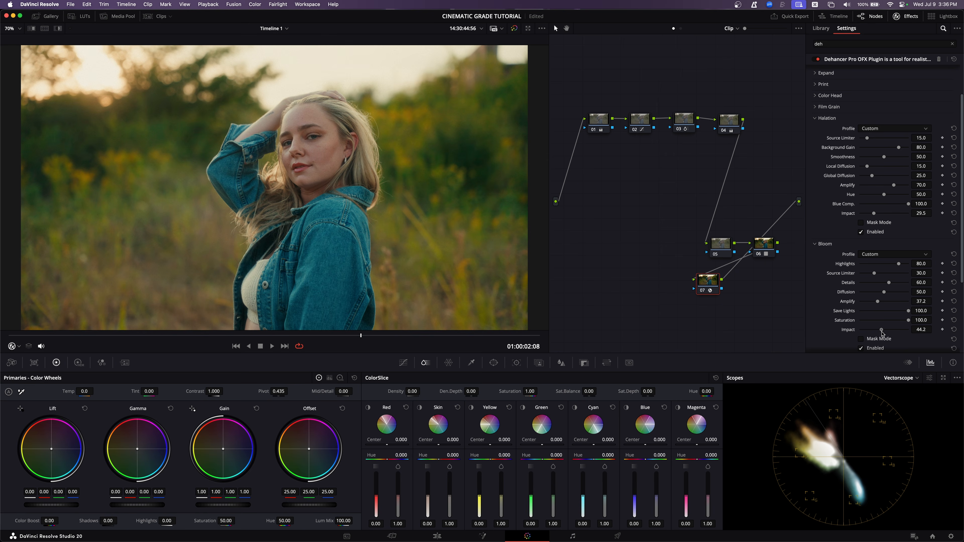
click(845, 245)
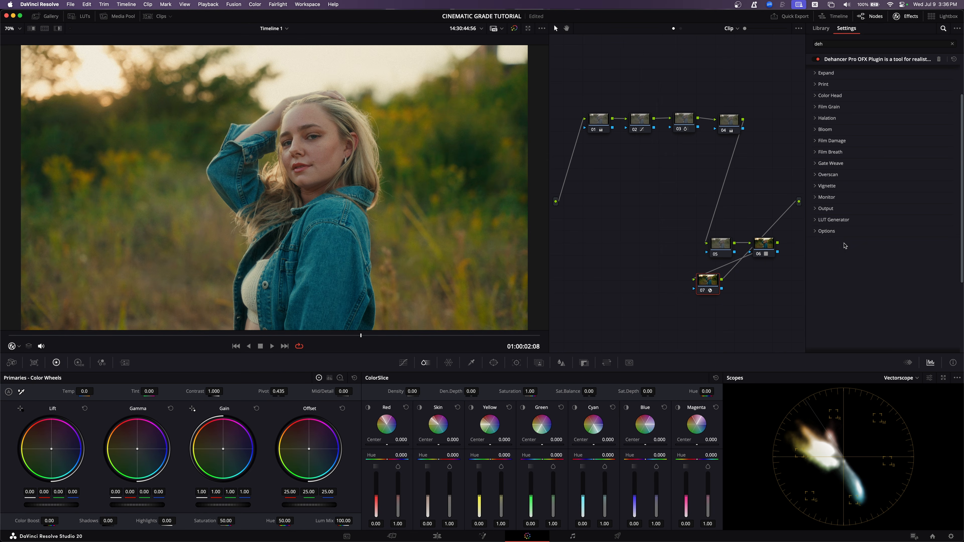
scroll(844, 245, up, 3)
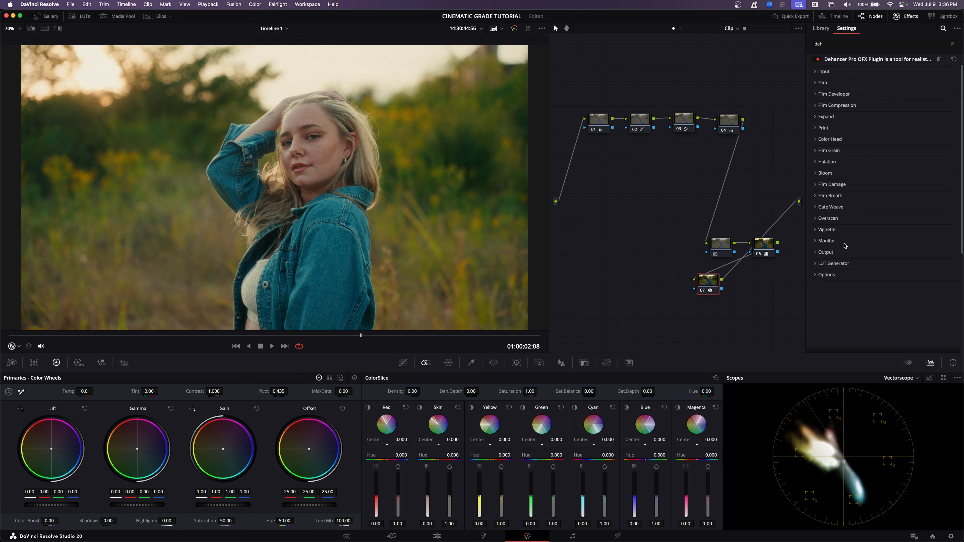
Arrange nodes 05, 06 and 07 from left to right in a row beneath the first four nodes.
mouse_move(718, 278)
mouse_down()
mouse_move(740, 292)
mouse_move(717, 282)
mouse_up()
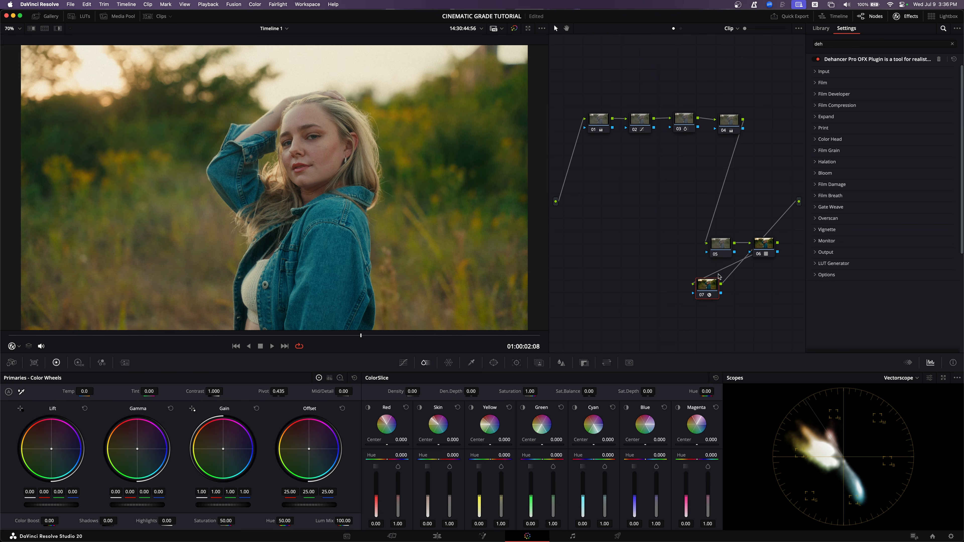
drag(726, 239, 662, 227)
drag(702, 296, 745, 232)
click(784, 225)
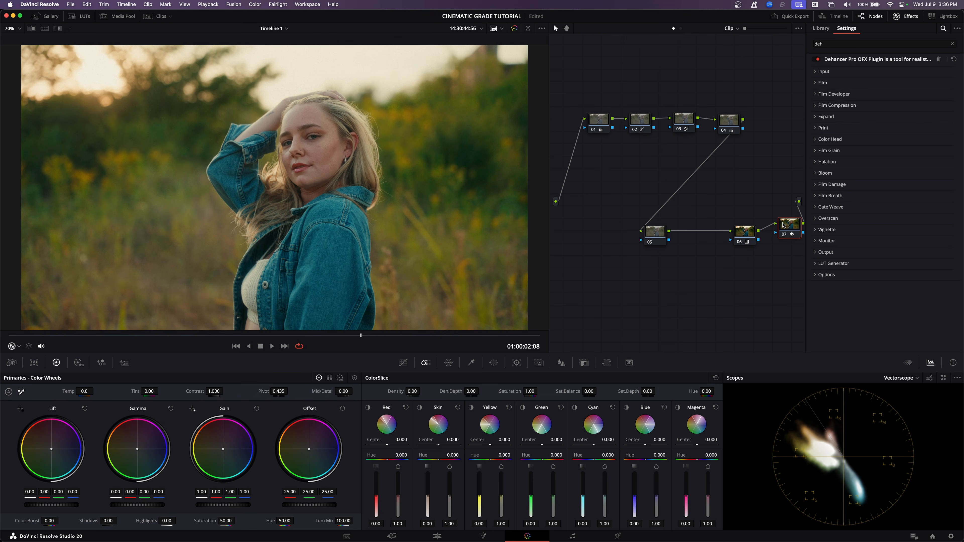
On node 05, mask the woman with Magic Mask using points on her hair, sleeve and jacket, and track it both ways through the clip.
click(664, 234)
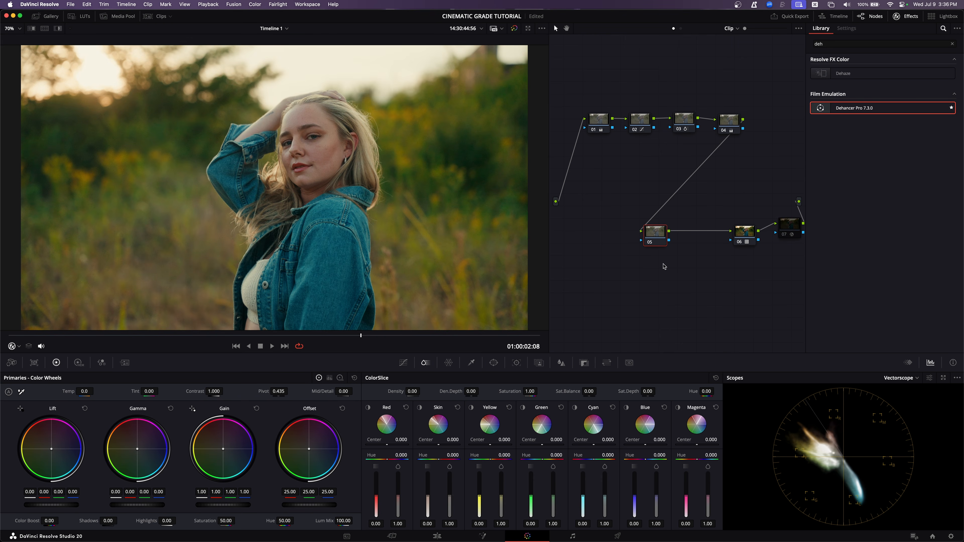
click(910, 17)
click(539, 363)
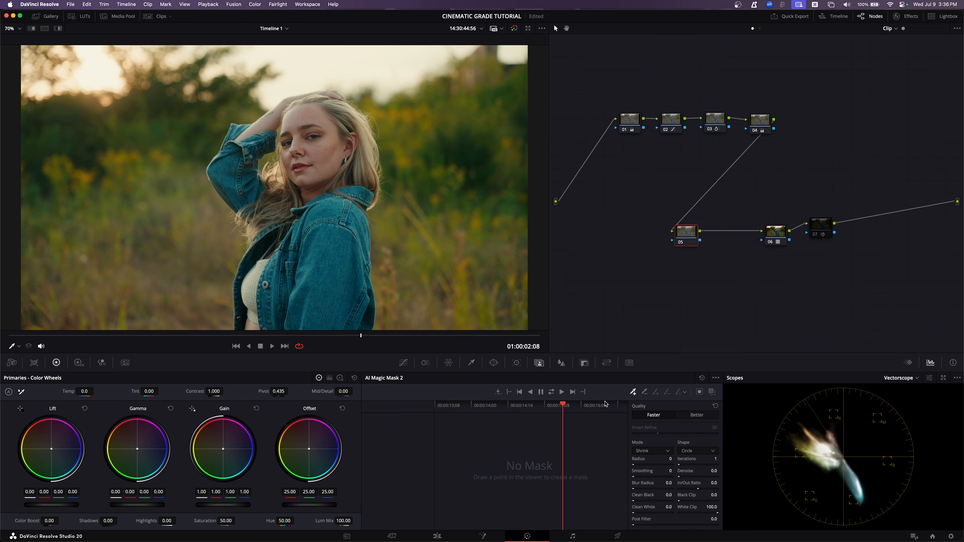
click(712, 393)
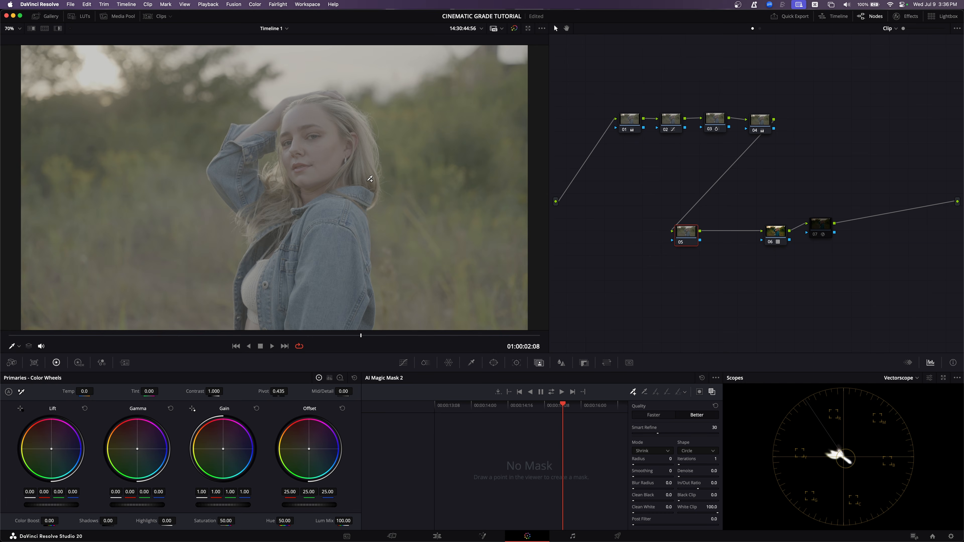
click(320, 108)
click(245, 152)
click(326, 268)
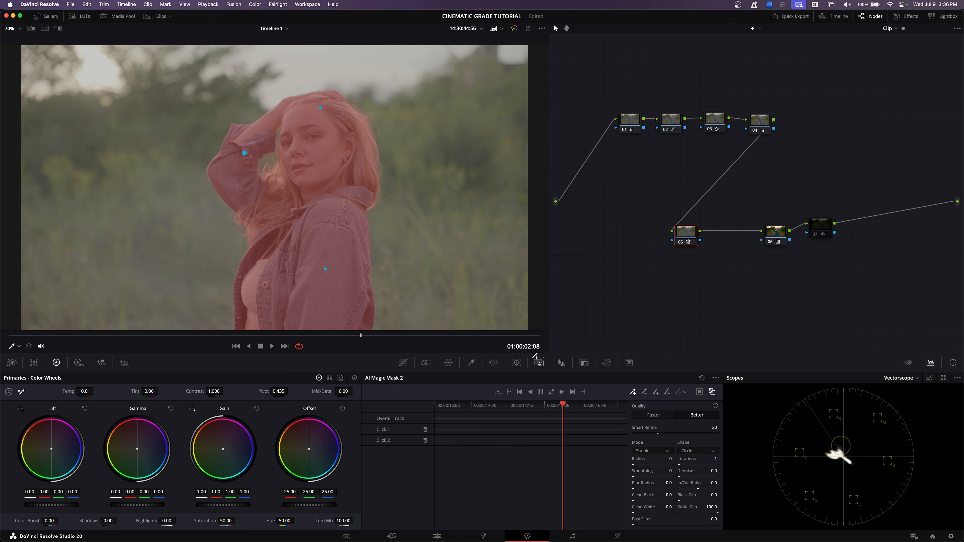
click(551, 391)
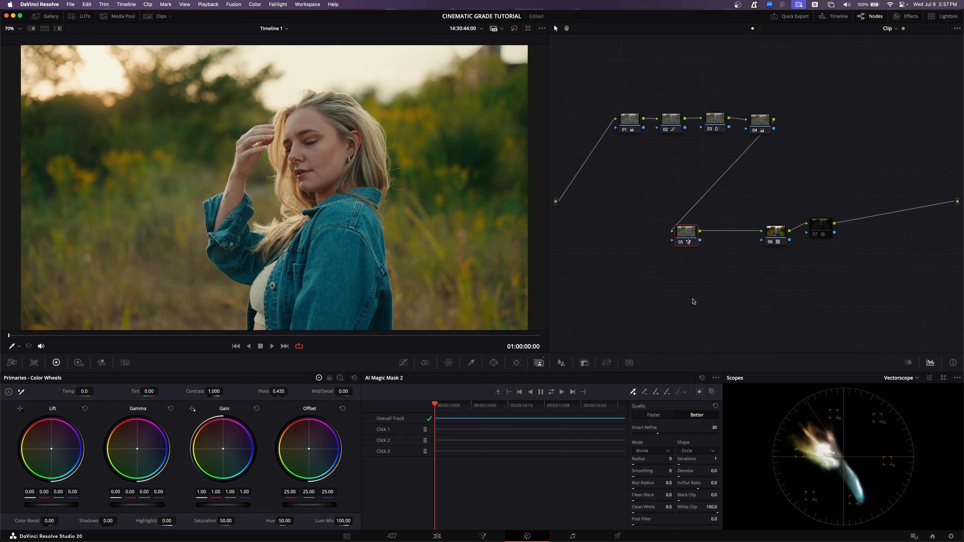
Shift node 05 farther away from node 06, and line up nodes 06 and 07 in the lower row.
drag(686, 234, 670, 236)
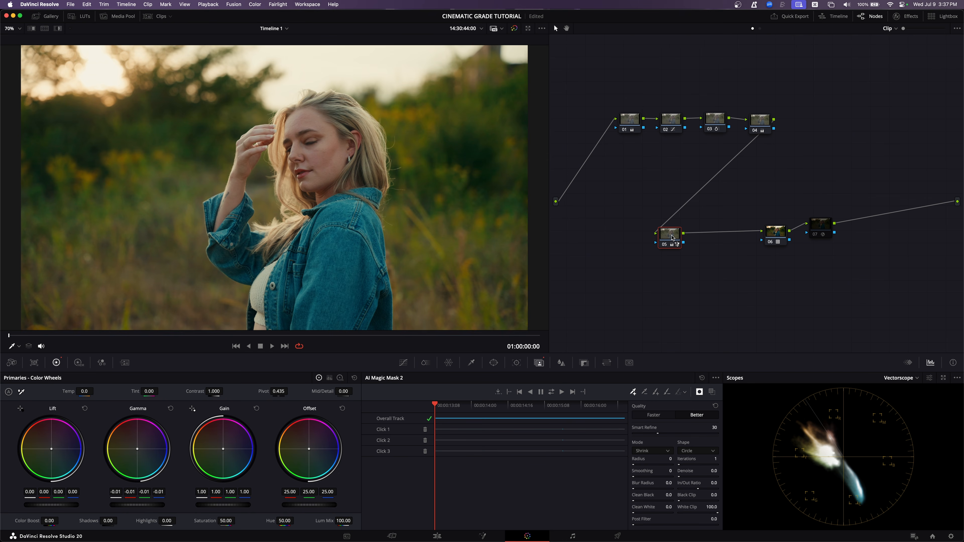
drag(672, 238, 686, 239)
click(194, 336)
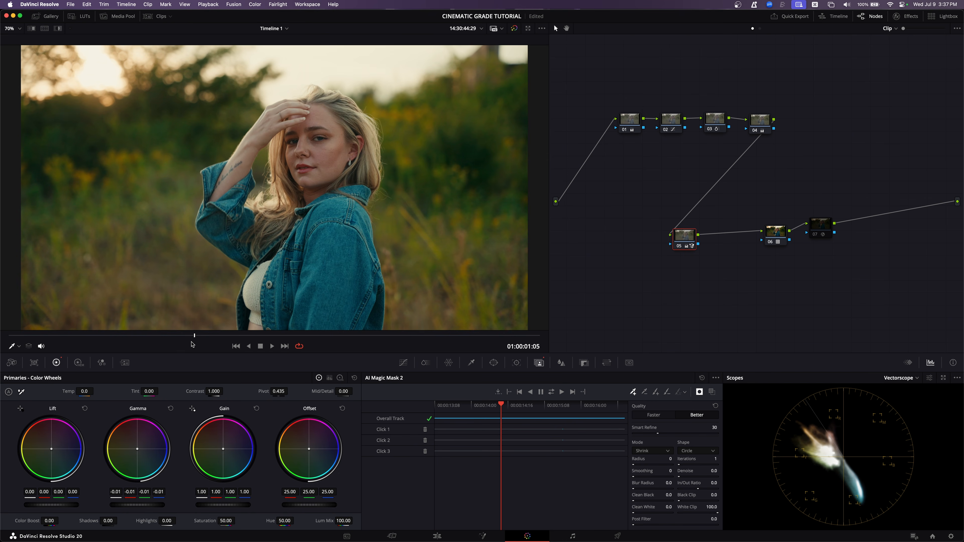
drag(671, 240, 663, 239)
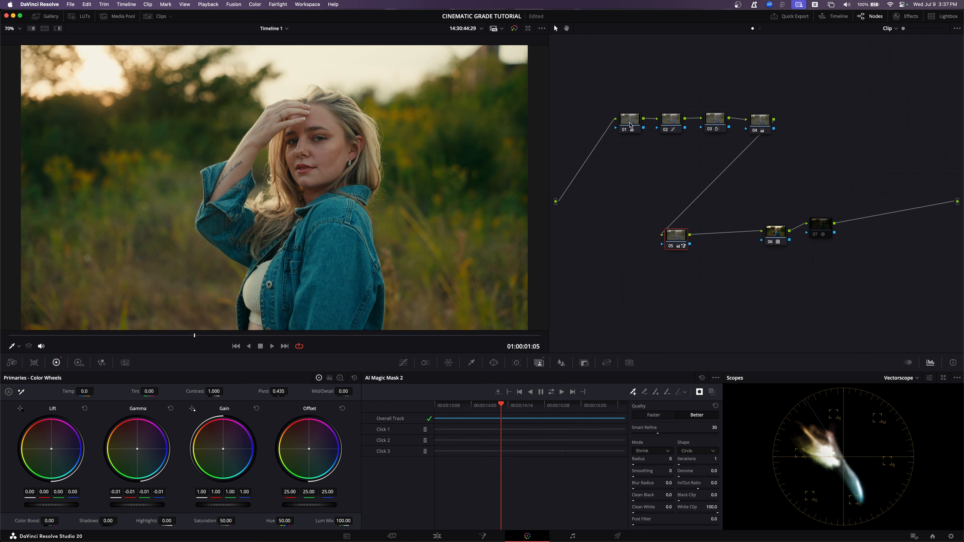
click(631, 118)
drag(810, 228, 841, 235)
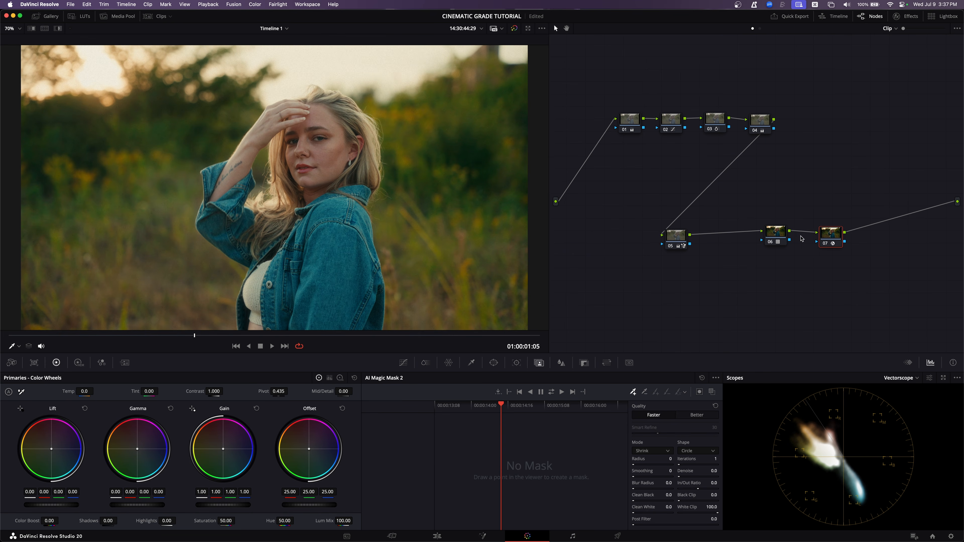
drag(778, 236, 776, 238)
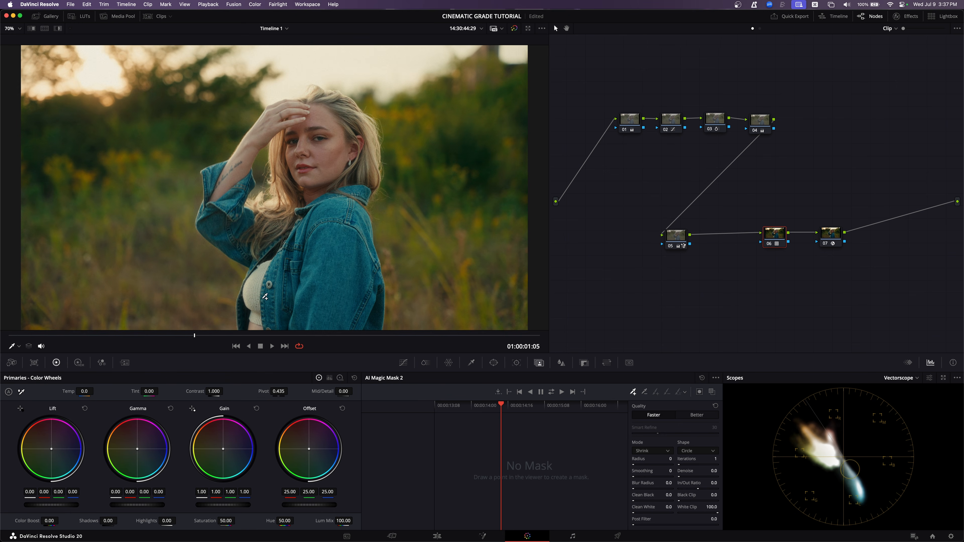
Return the playhead to 01:00:02:08 and briefly check the timeline's clip thumbnails and the stills gallery.
click(246, 337)
drag(247, 339, 370, 339)
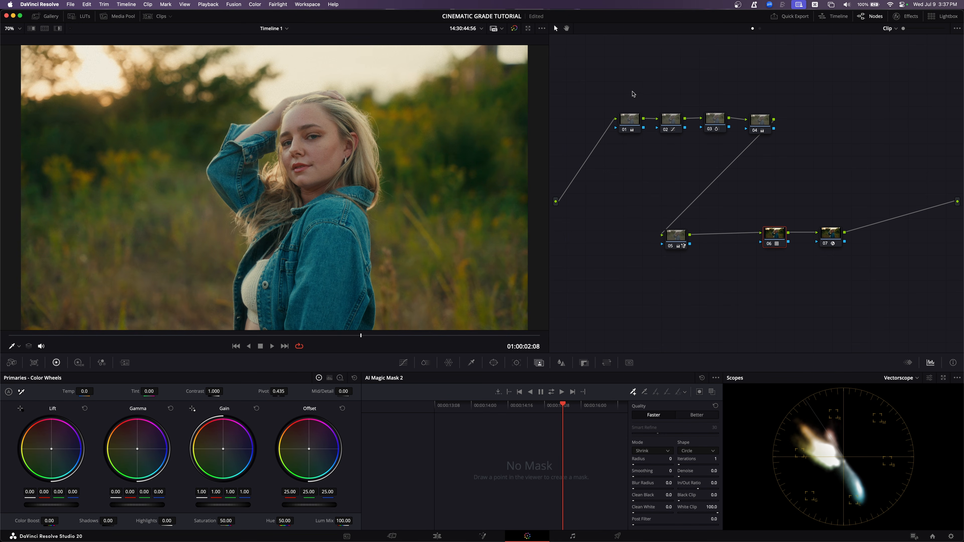
click(151, 17)
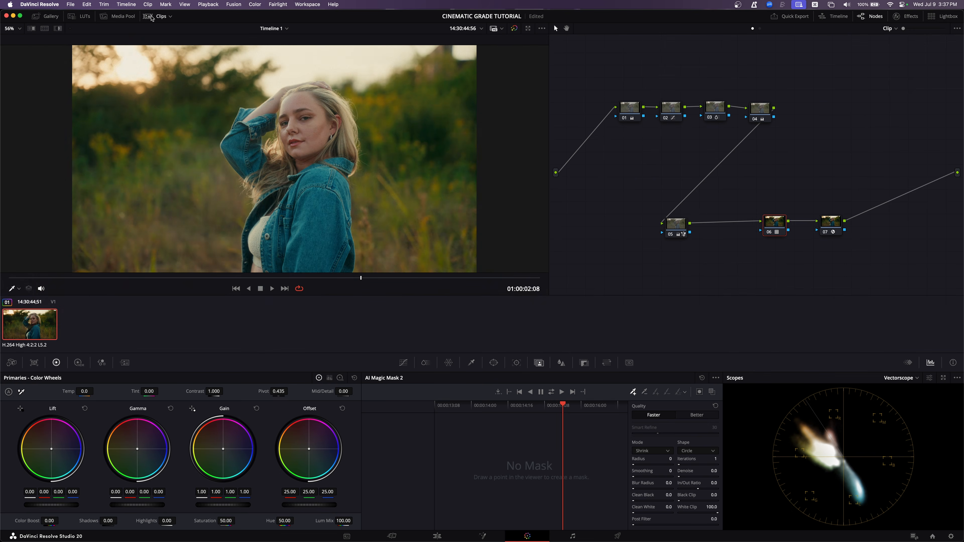
click(151, 16)
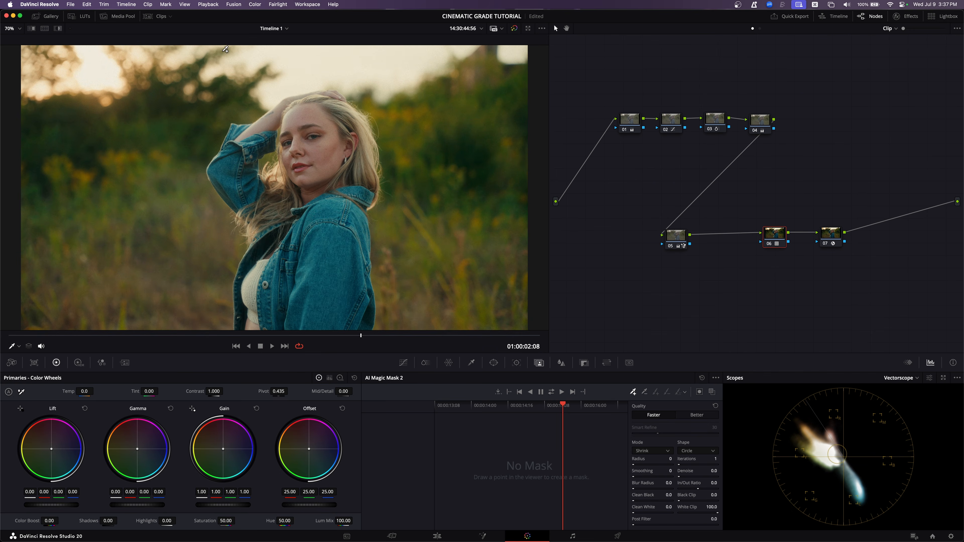
click(53, 18)
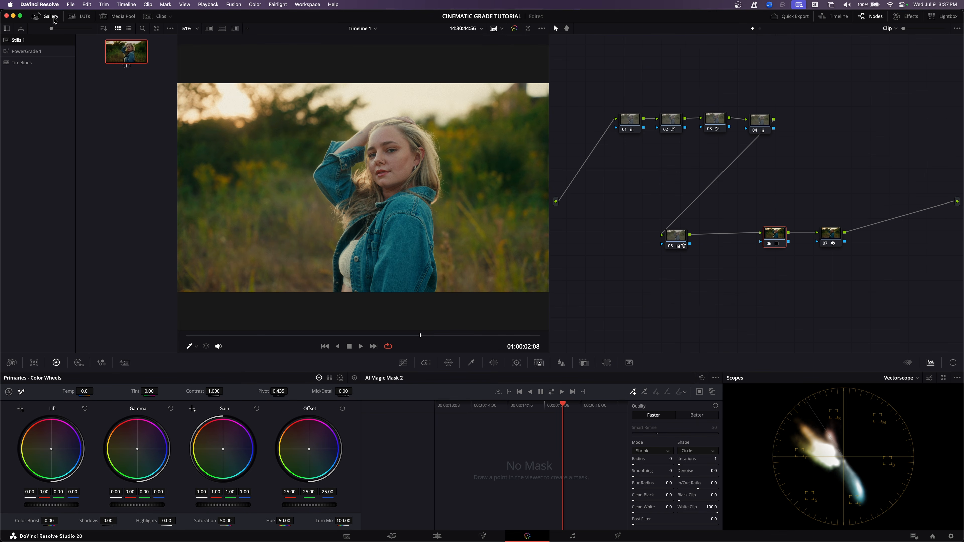
click(54, 18)
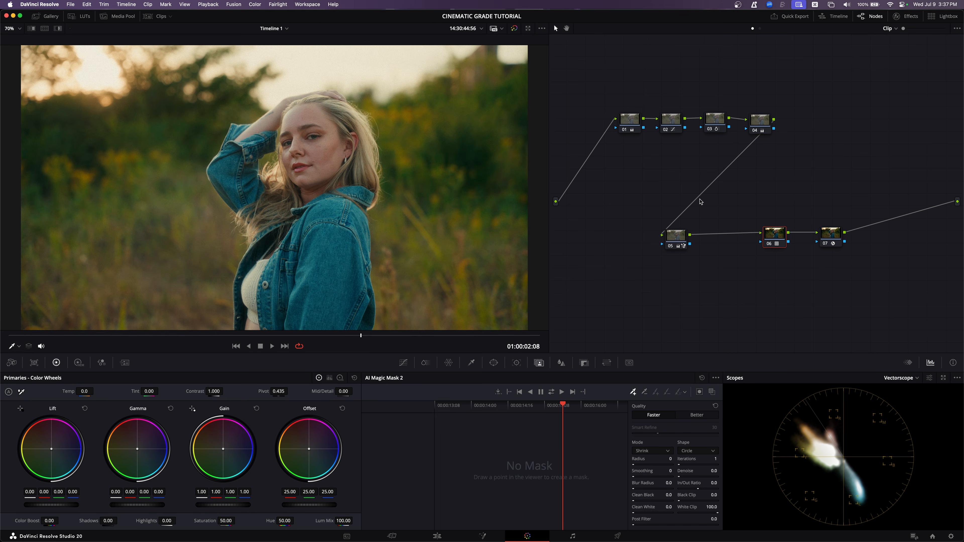
Move node 06 closer to node 05, adjust node 07's position, and select all seven nodes.
drag(780, 241, 752, 241)
click(825, 243)
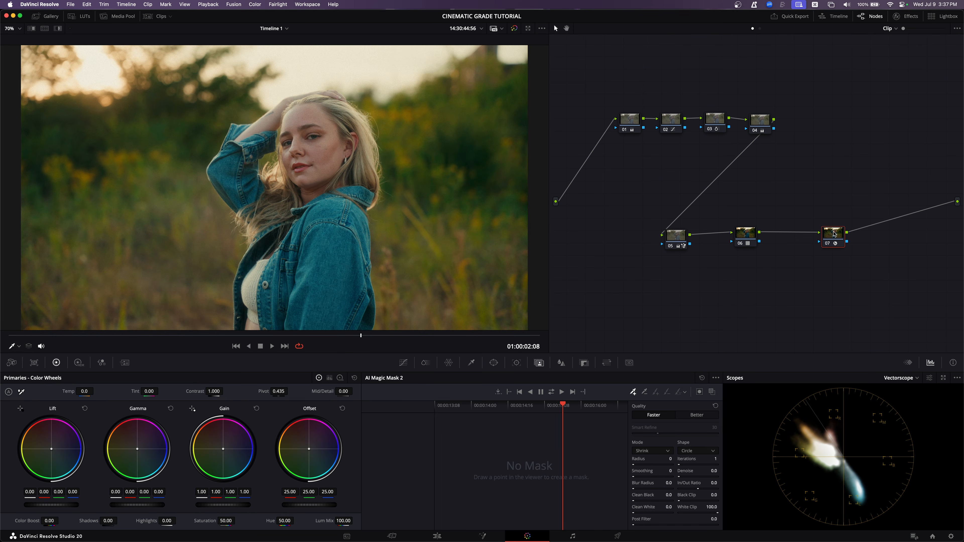
drag(580, 81, 884, 285)
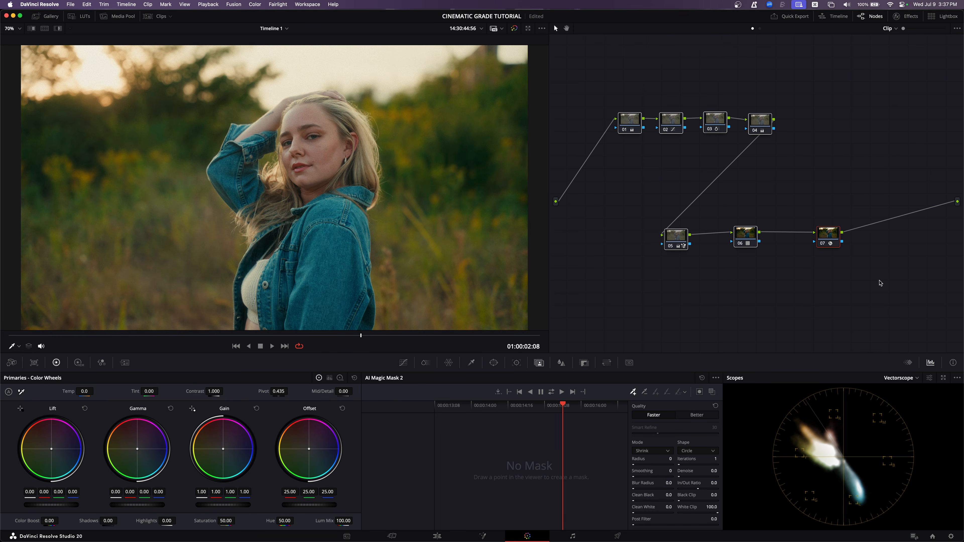
Move node 06 closer to node 07, then add serial node 08 after node 07 and space it out in the lower row.
click(861, 300)
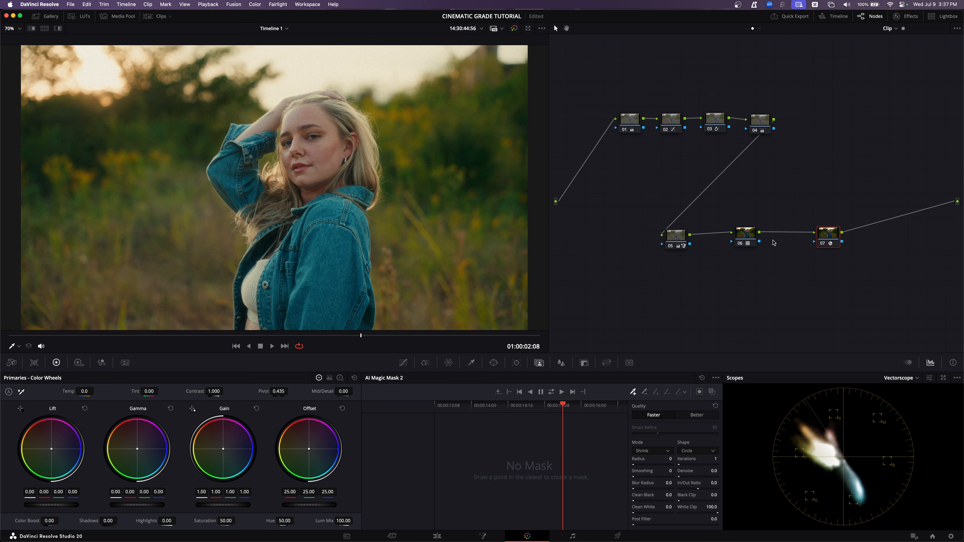
drag(739, 228, 754, 229)
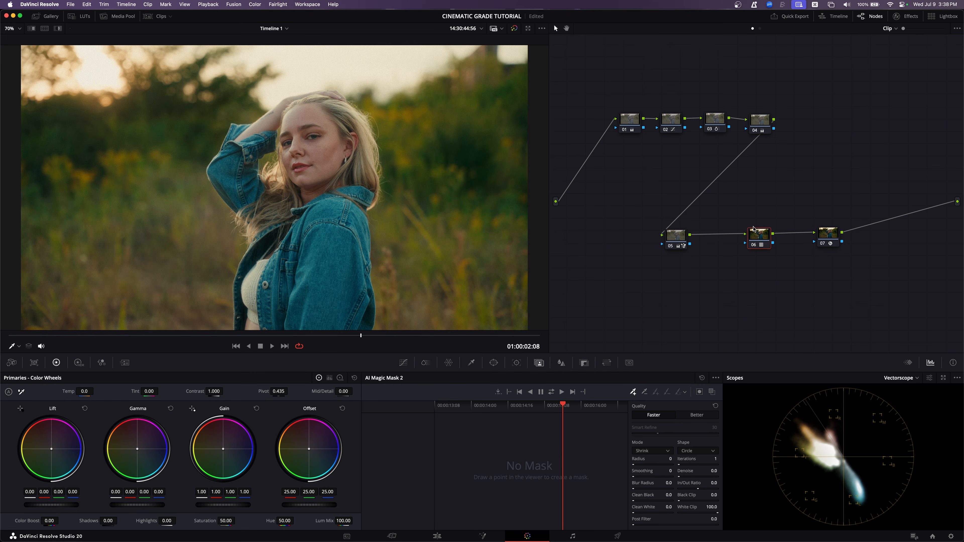
click(822, 238)
key(alt+s)
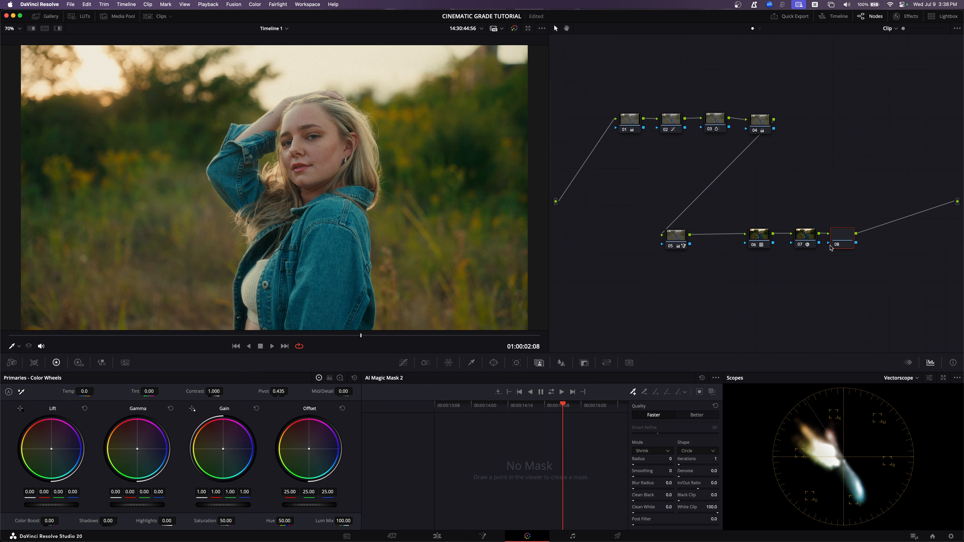
drag(843, 239, 857, 240)
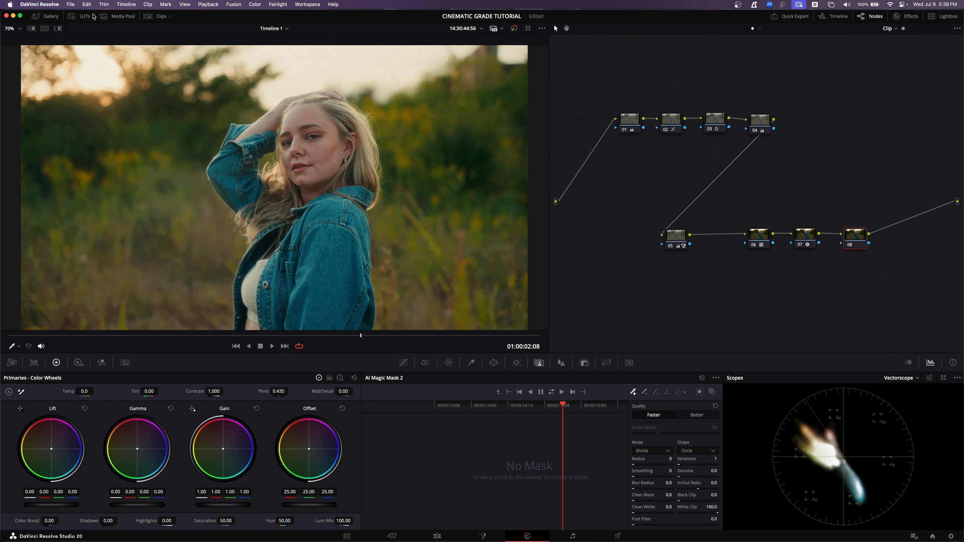
Apply the Neutral A7s3 LUT to node 08, view it with nodes 01 to 07 disabled, and turn node 08 off.
click(84, 16)
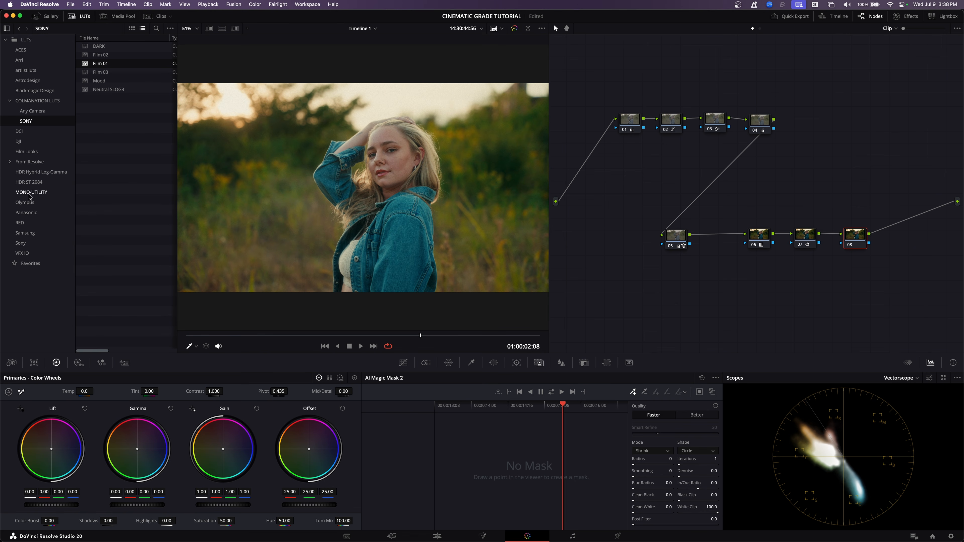
click(85, 16)
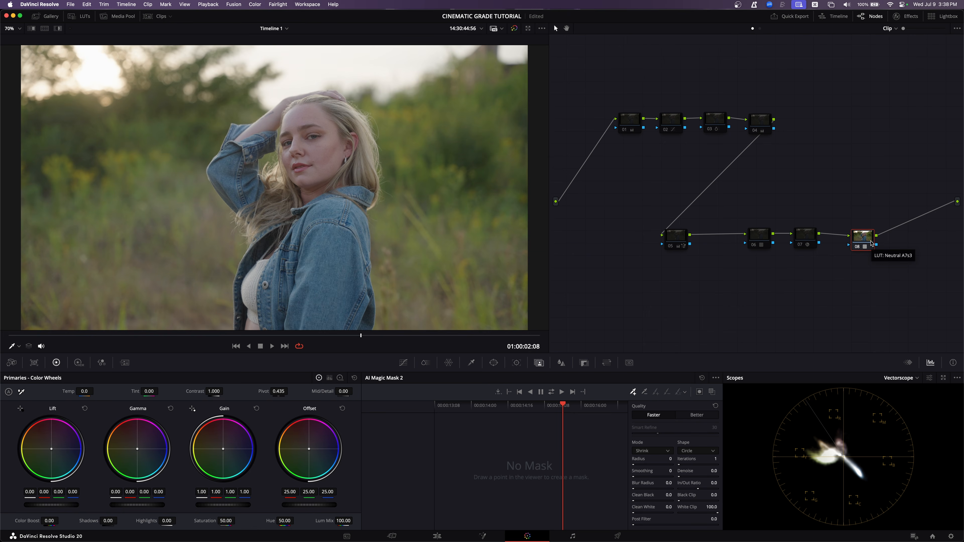
key(ctrl+d)
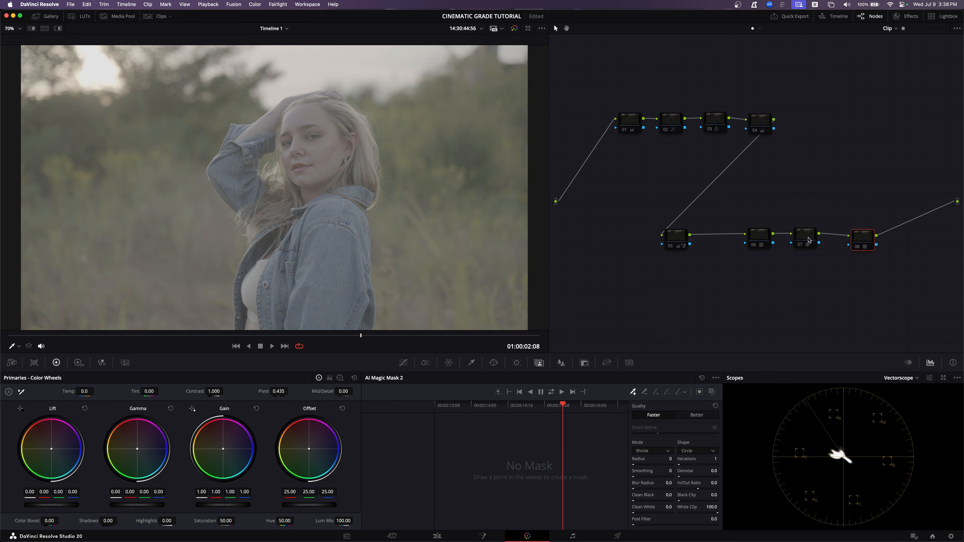
Re-enable nodes 01 through 07 while keeping node 08 disabled.
click(804, 236)
drag(611, 94, 836, 280)
key(ctrl+d)
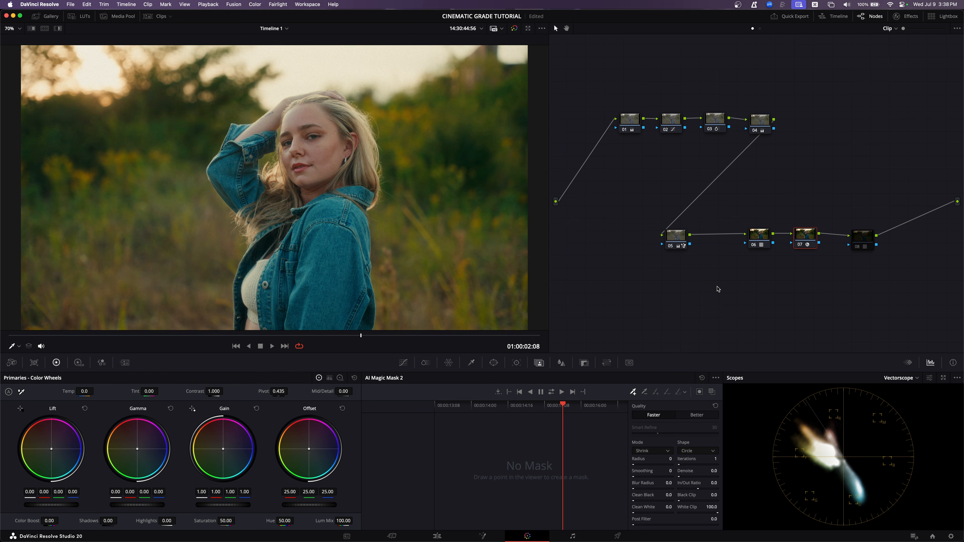
Move the playhead to 01:00:02:16, shift node 07 slightly towards node 08, and select node 01.
drag(340, 335, 412, 336)
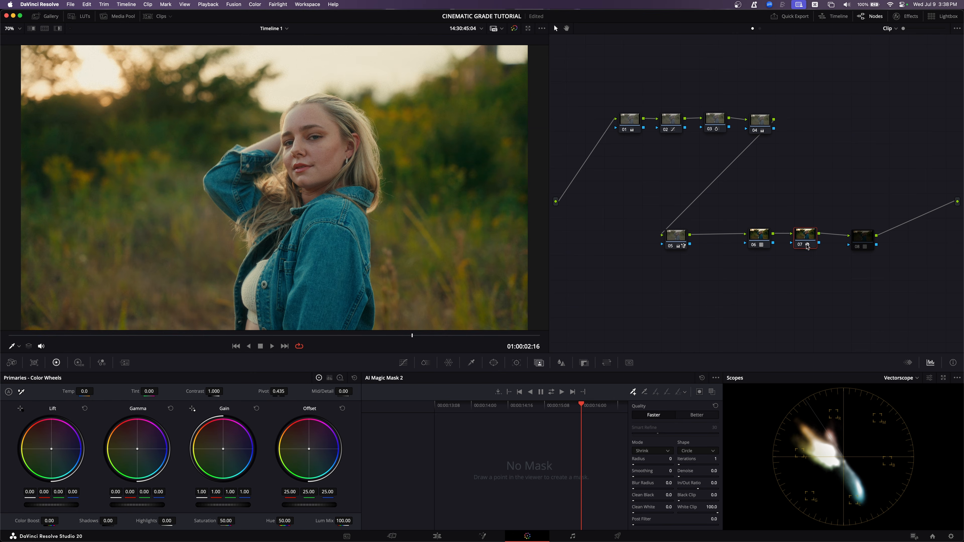
drag(807, 247, 814, 247)
click(630, 120)
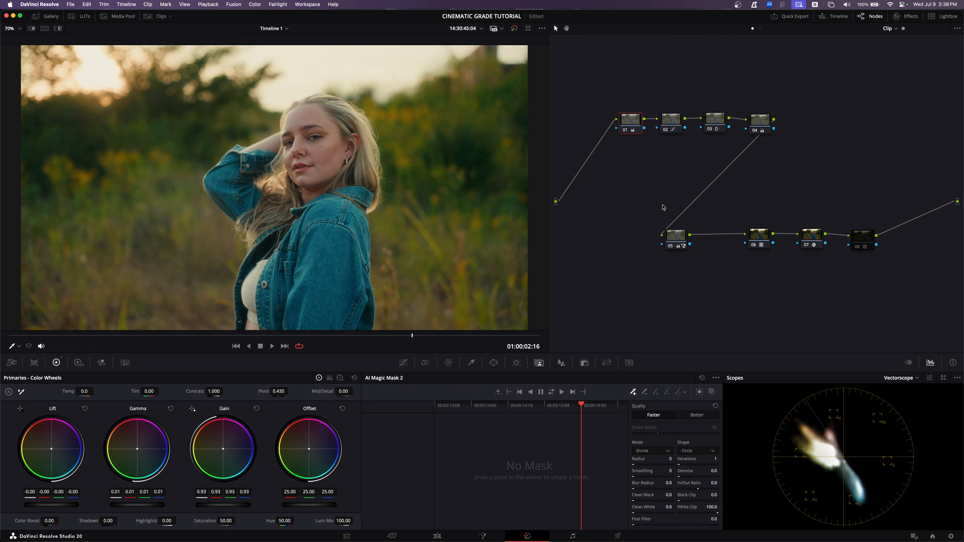
Compare the current grade with gallery still 1.1.1 using an image wipe swept across the whole frame.
click(50, 17)
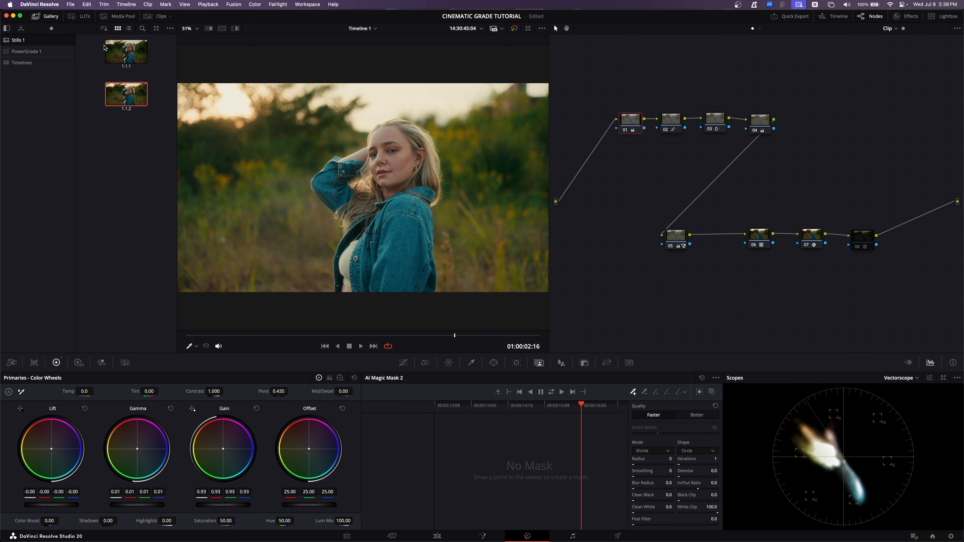
click(47, 16)
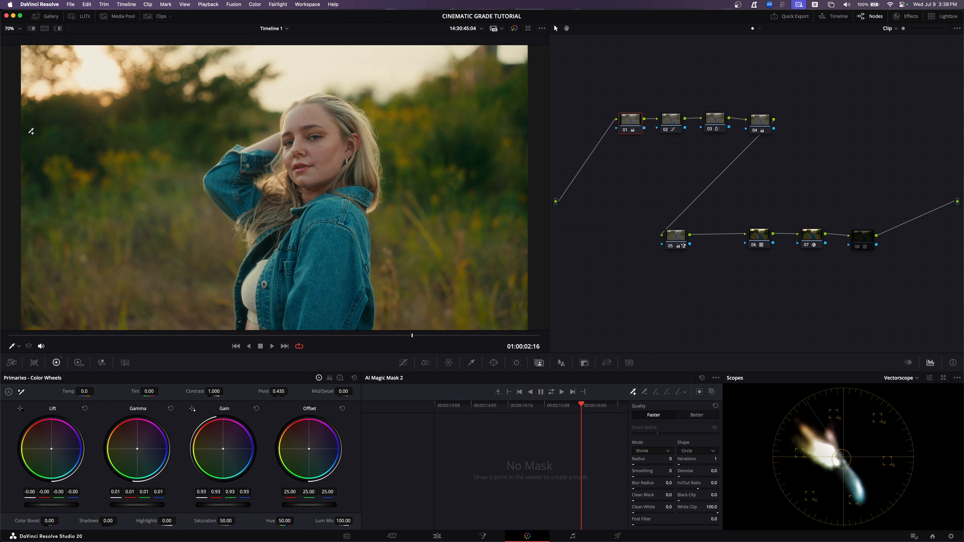
key(super+w)
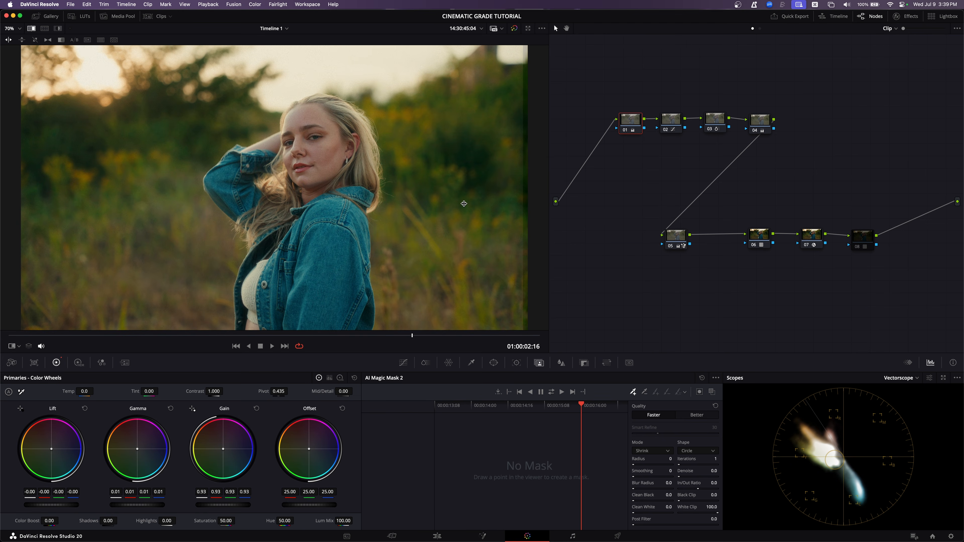
drag(464, 204, 2, 196)
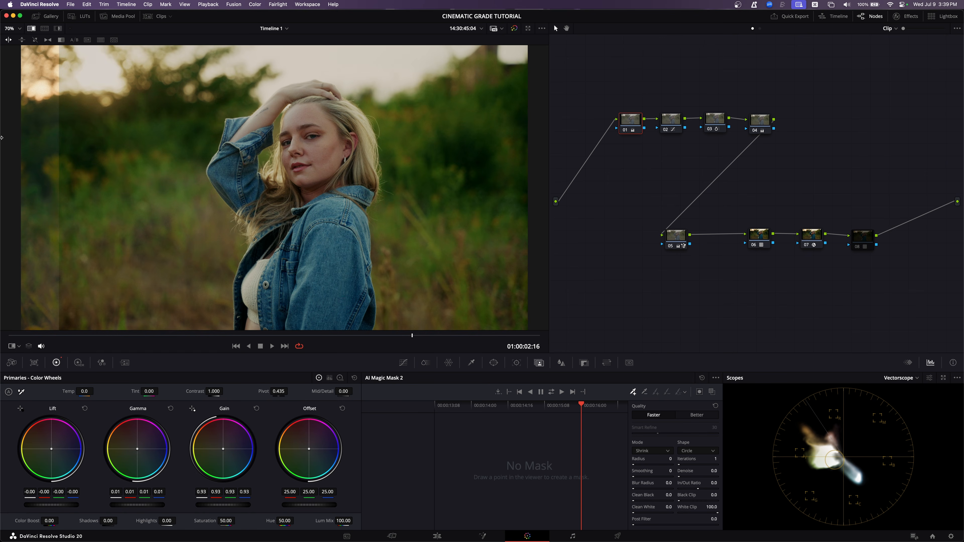
drag(65, 108, 43, 109)
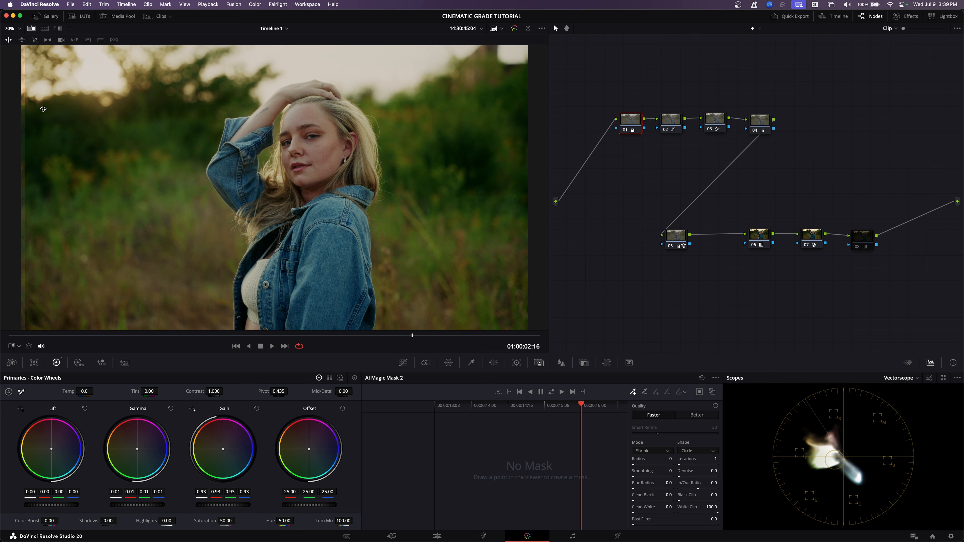
drag(43, 109, 538, 165)
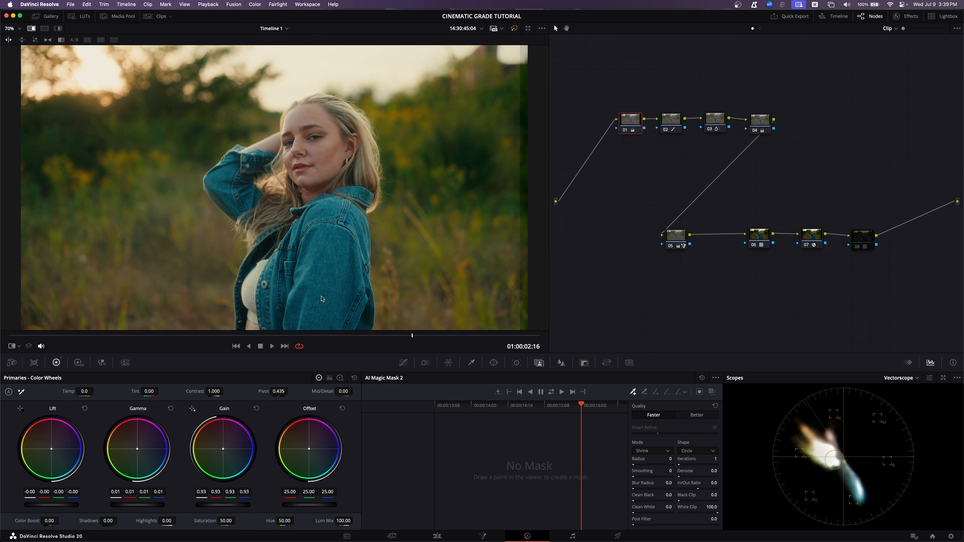
key(super+w)
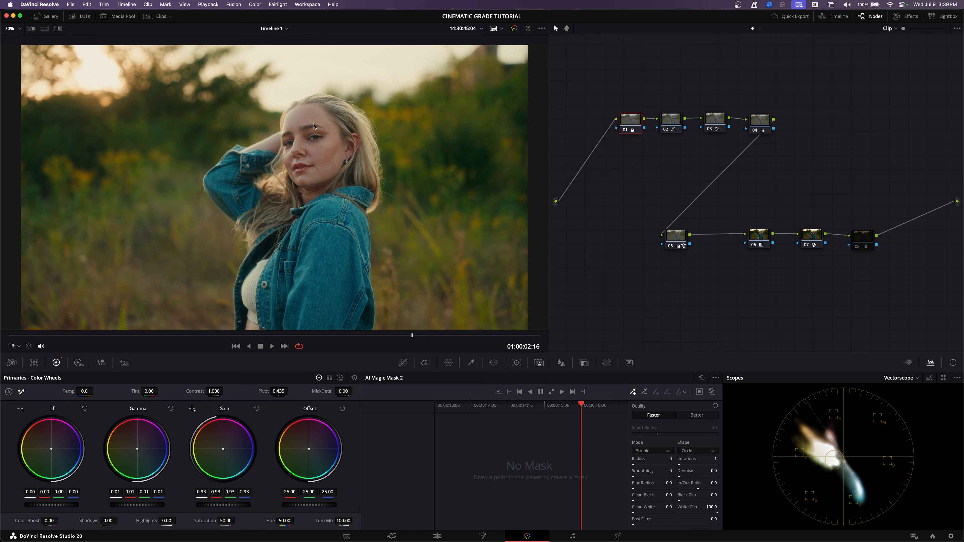
Move the playhead to 01:00:02:18 and compare the grade with the still again, sweeping the wipe across the woman and background.
click(319, 335)
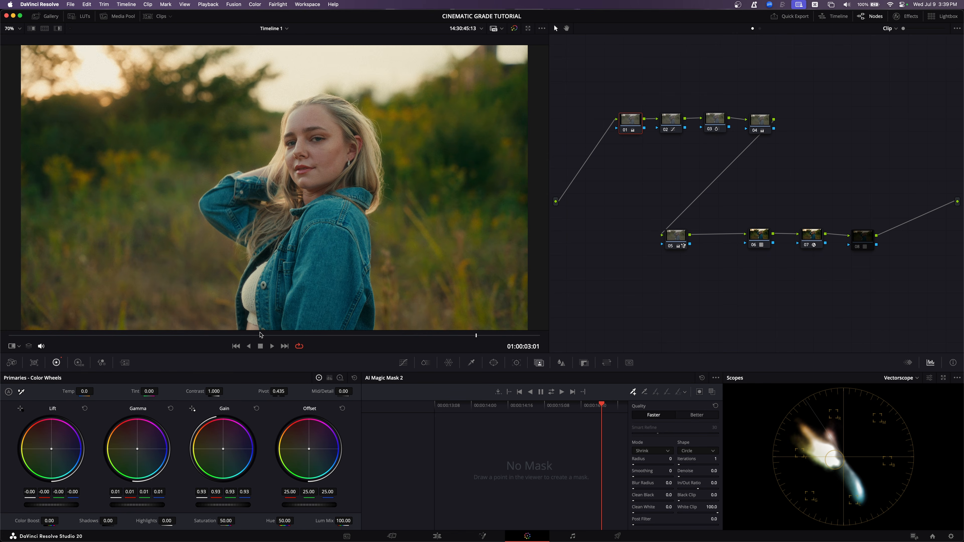
click(431, 336)
key(super+w)
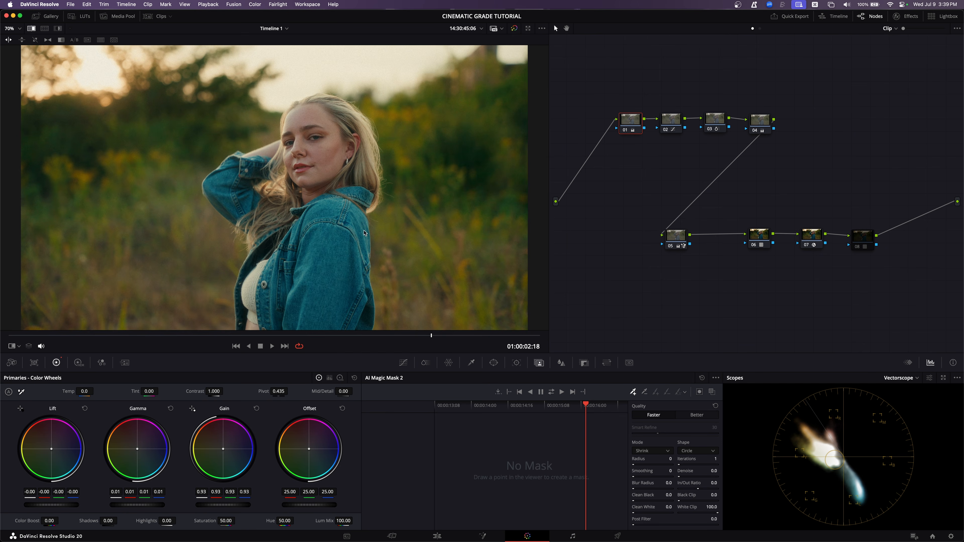
drag(227, 209, 125, 220)
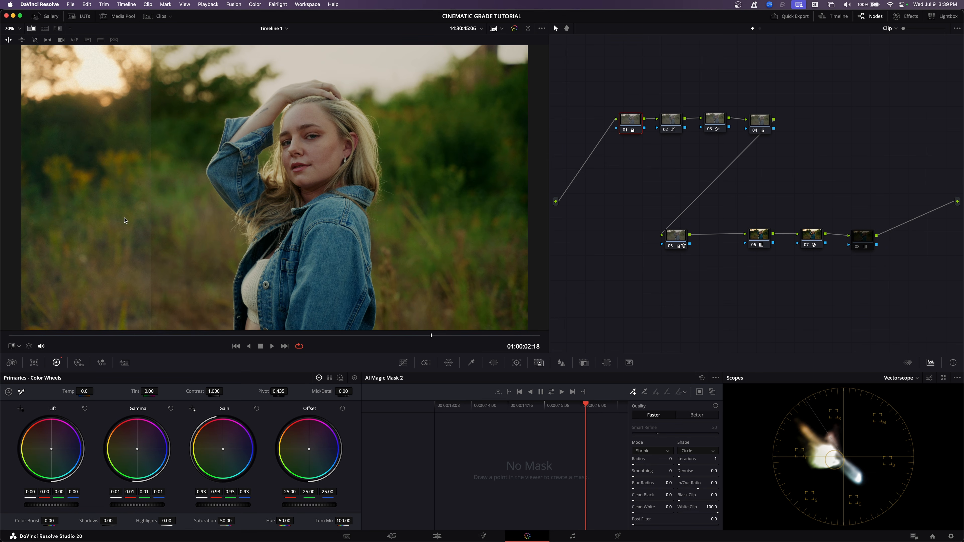
drag(124, 220, 22, 206)
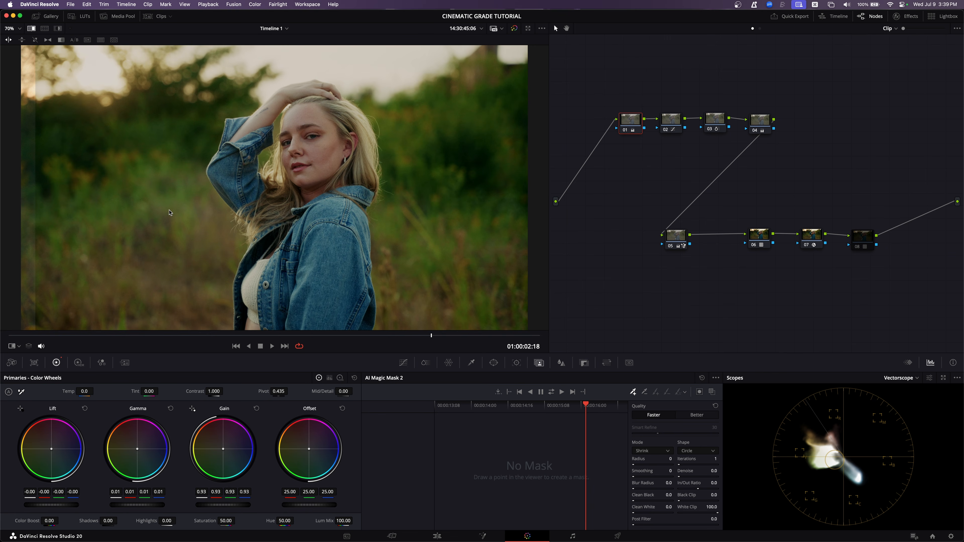
drag(216, 201, 235, 220)
key(space)
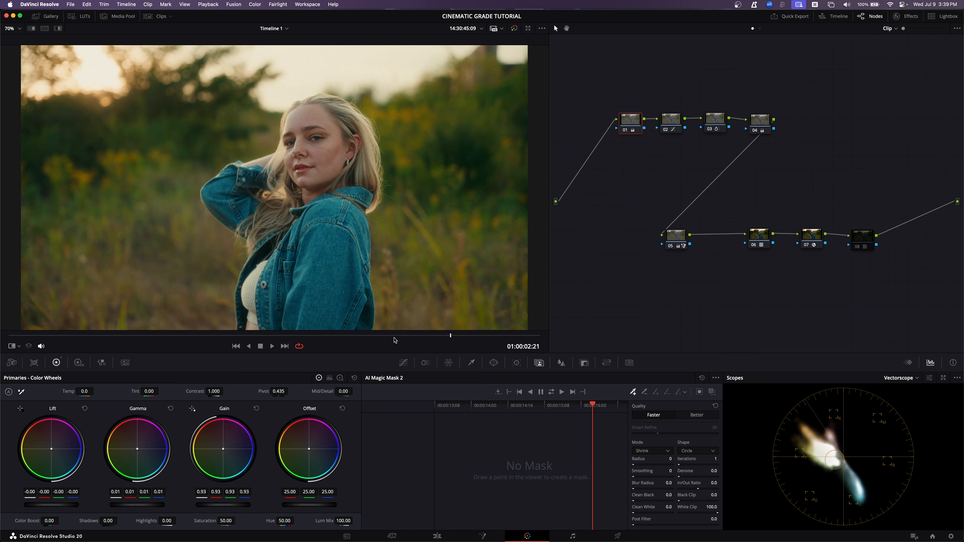
Scrub through the end of the clip and play back the graded shot to review it in motion.
drag(396, 338, 435, 330)
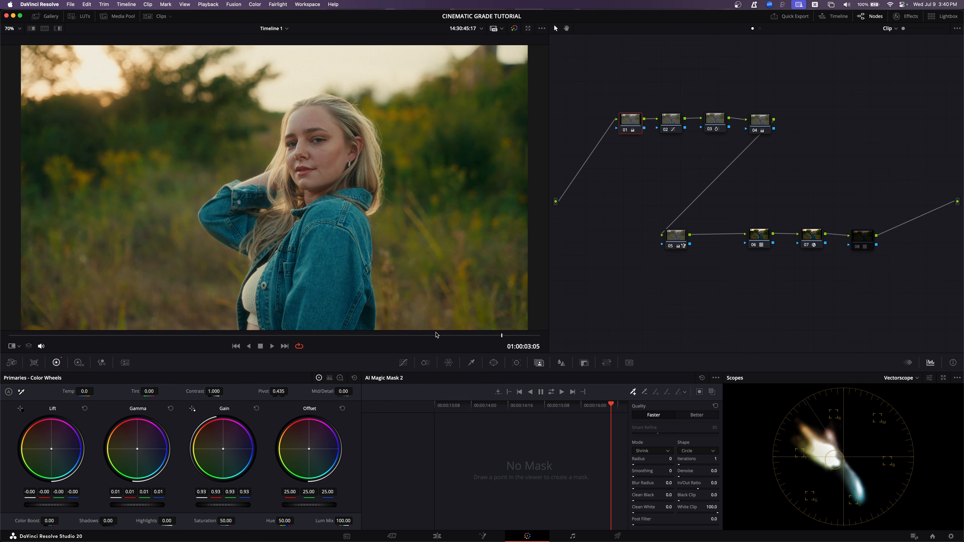
drag(436, 335, 494, 352)
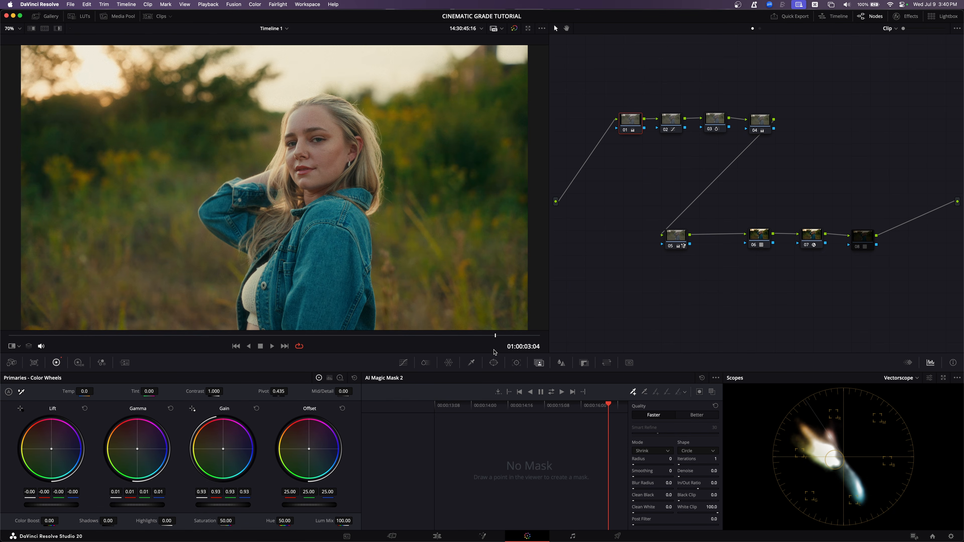
key(space)
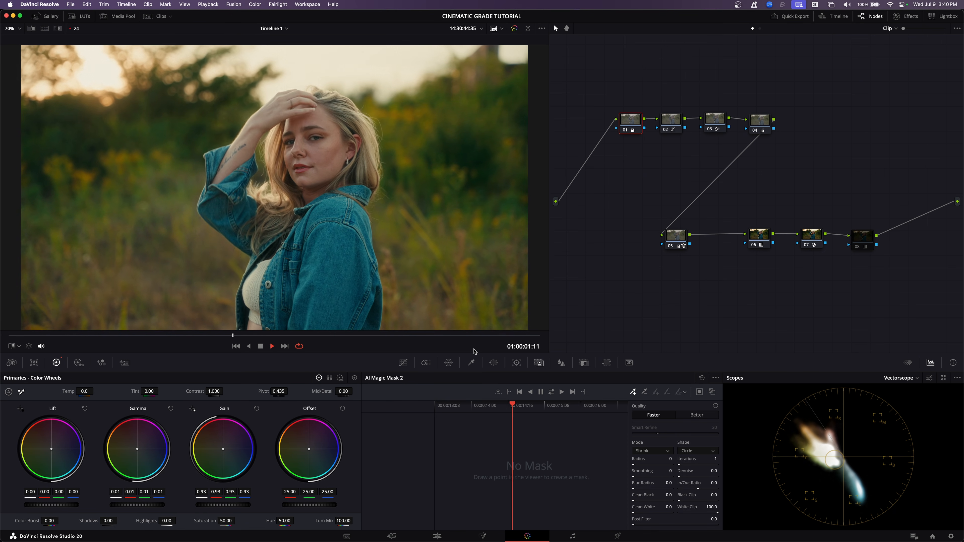
key(space)
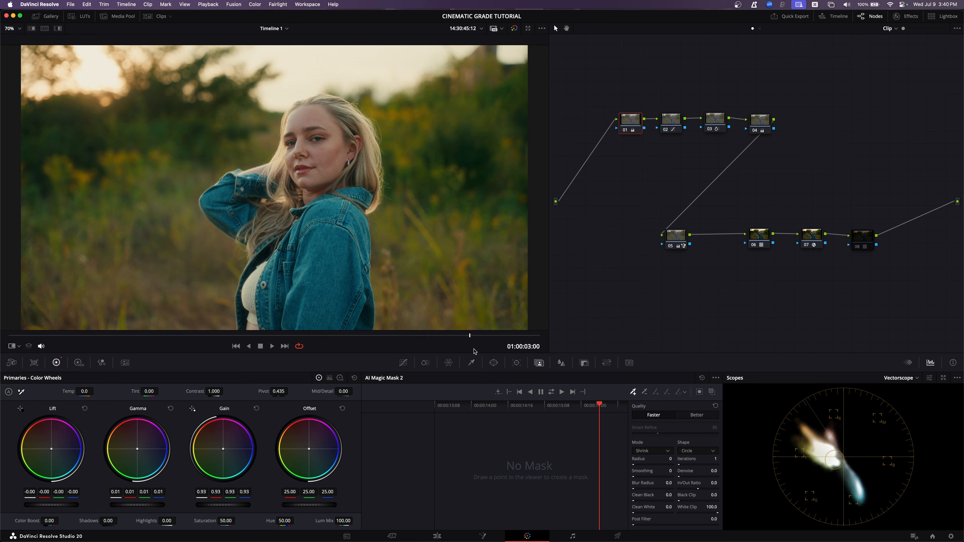
key(space)
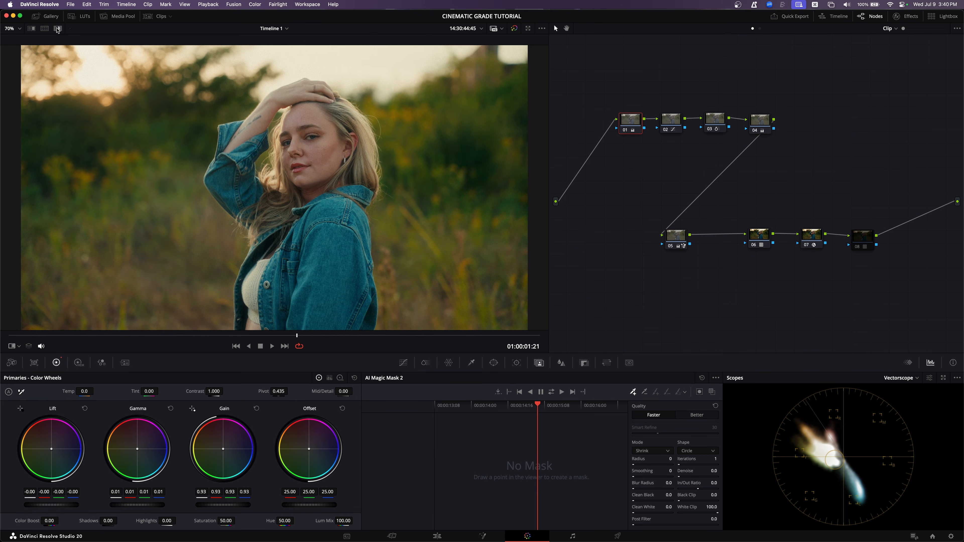
On the Edit page, duplicate C1882.MP4 farther along track V1, and apply the grade of still 1.1.1 to the copy.
click(440, 536)
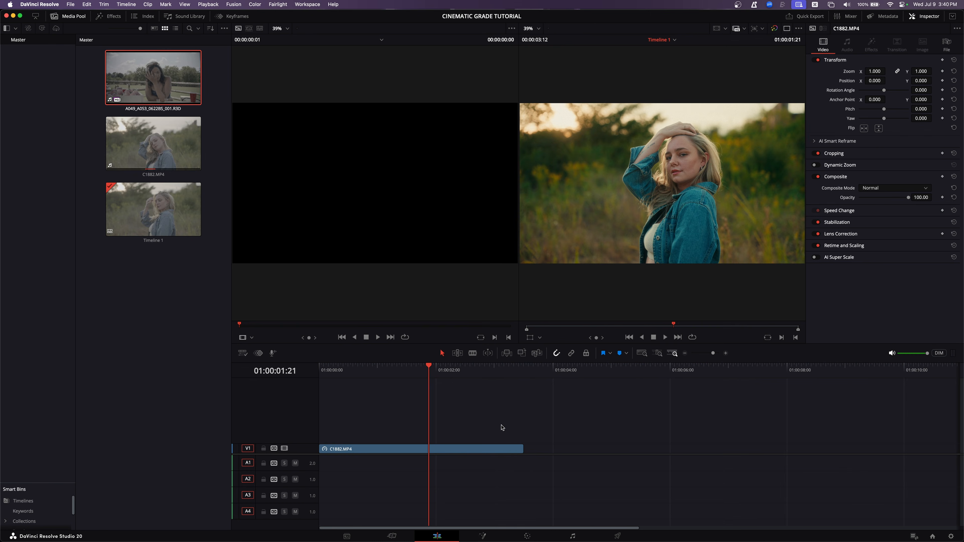
drag(416, 451, 642, 450)
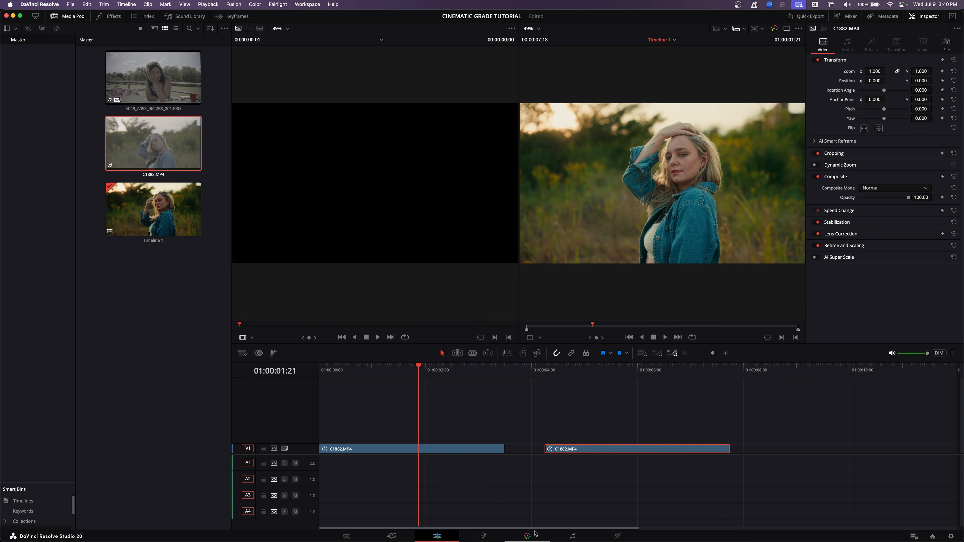
click(534, 533)
key(Down)
click(38, 17)
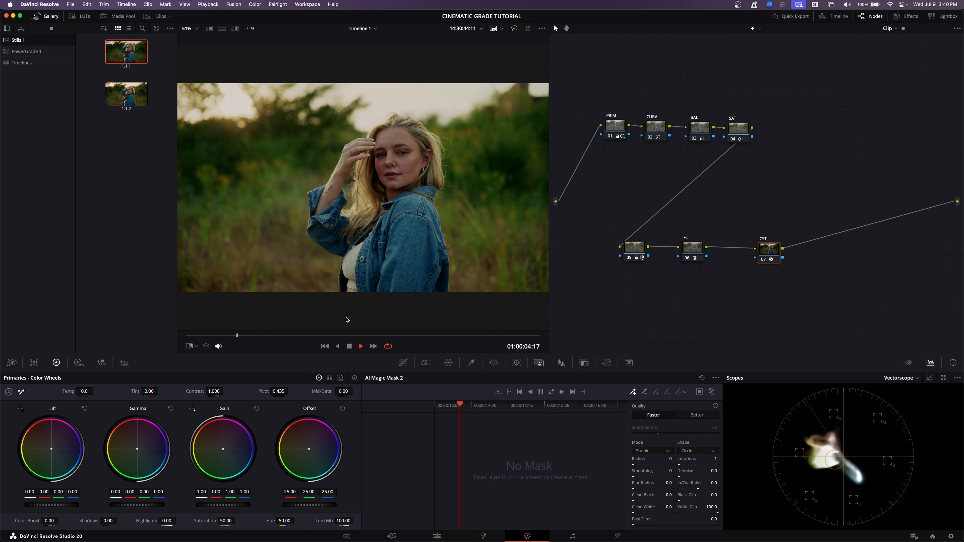
Play and scrub through the two differently graded clips to compare the looks in motion.
key(space)
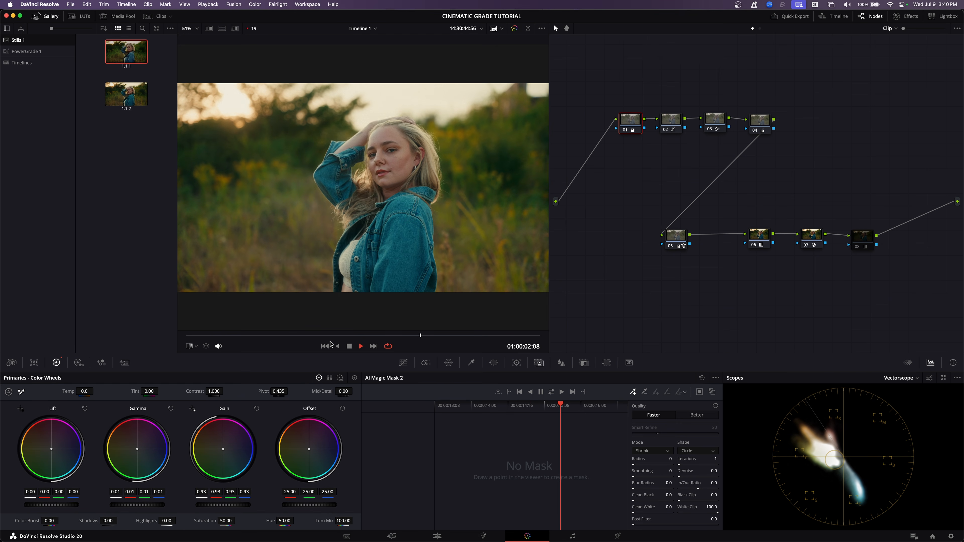
key(space)
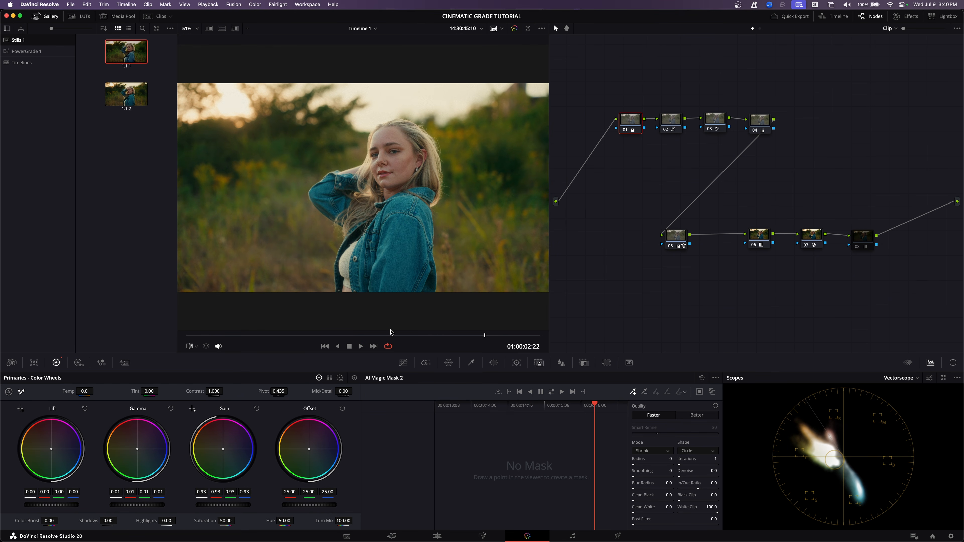
drag(391, 334, 430, 356)
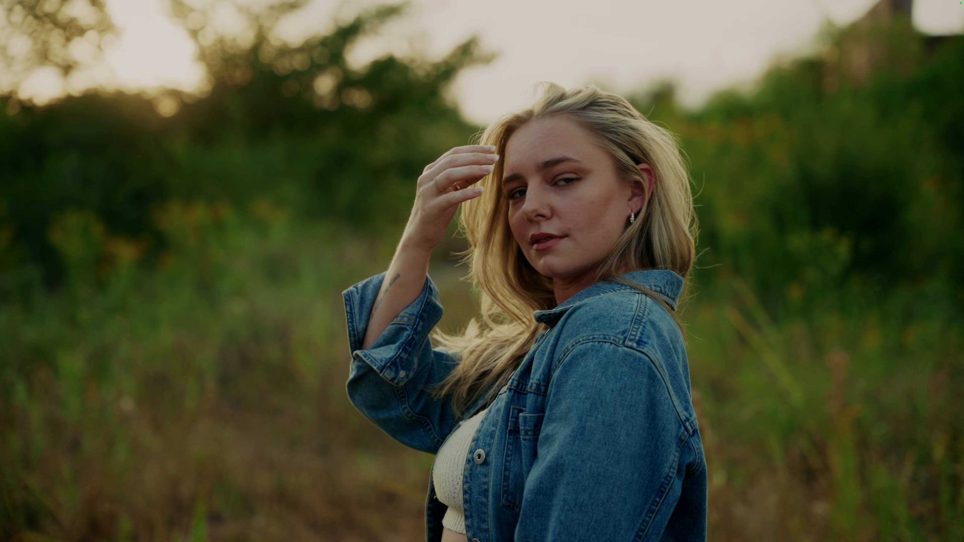